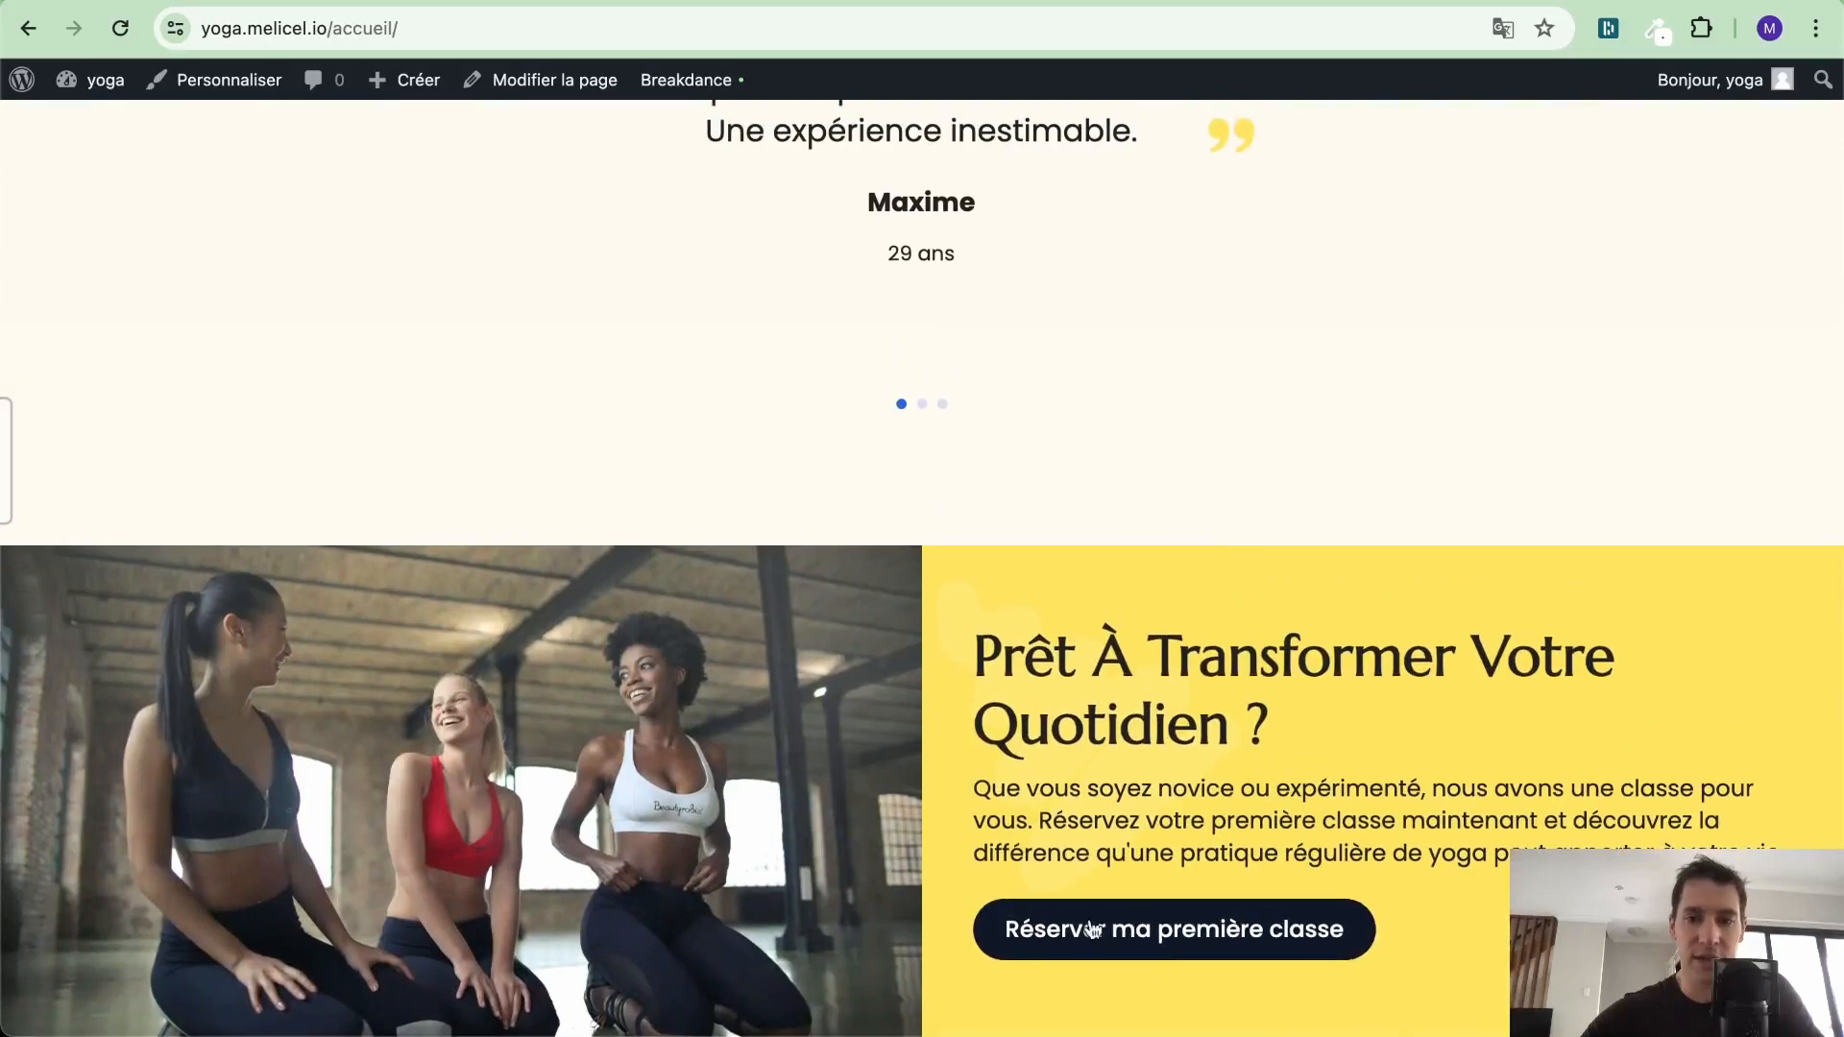
# Check the reference footer on the demo site, then open the Breakdance footers list in the yoga site's administration
pyautogui.hotkey('ctrl', 'Left')
pyautogui.click(892, 536)
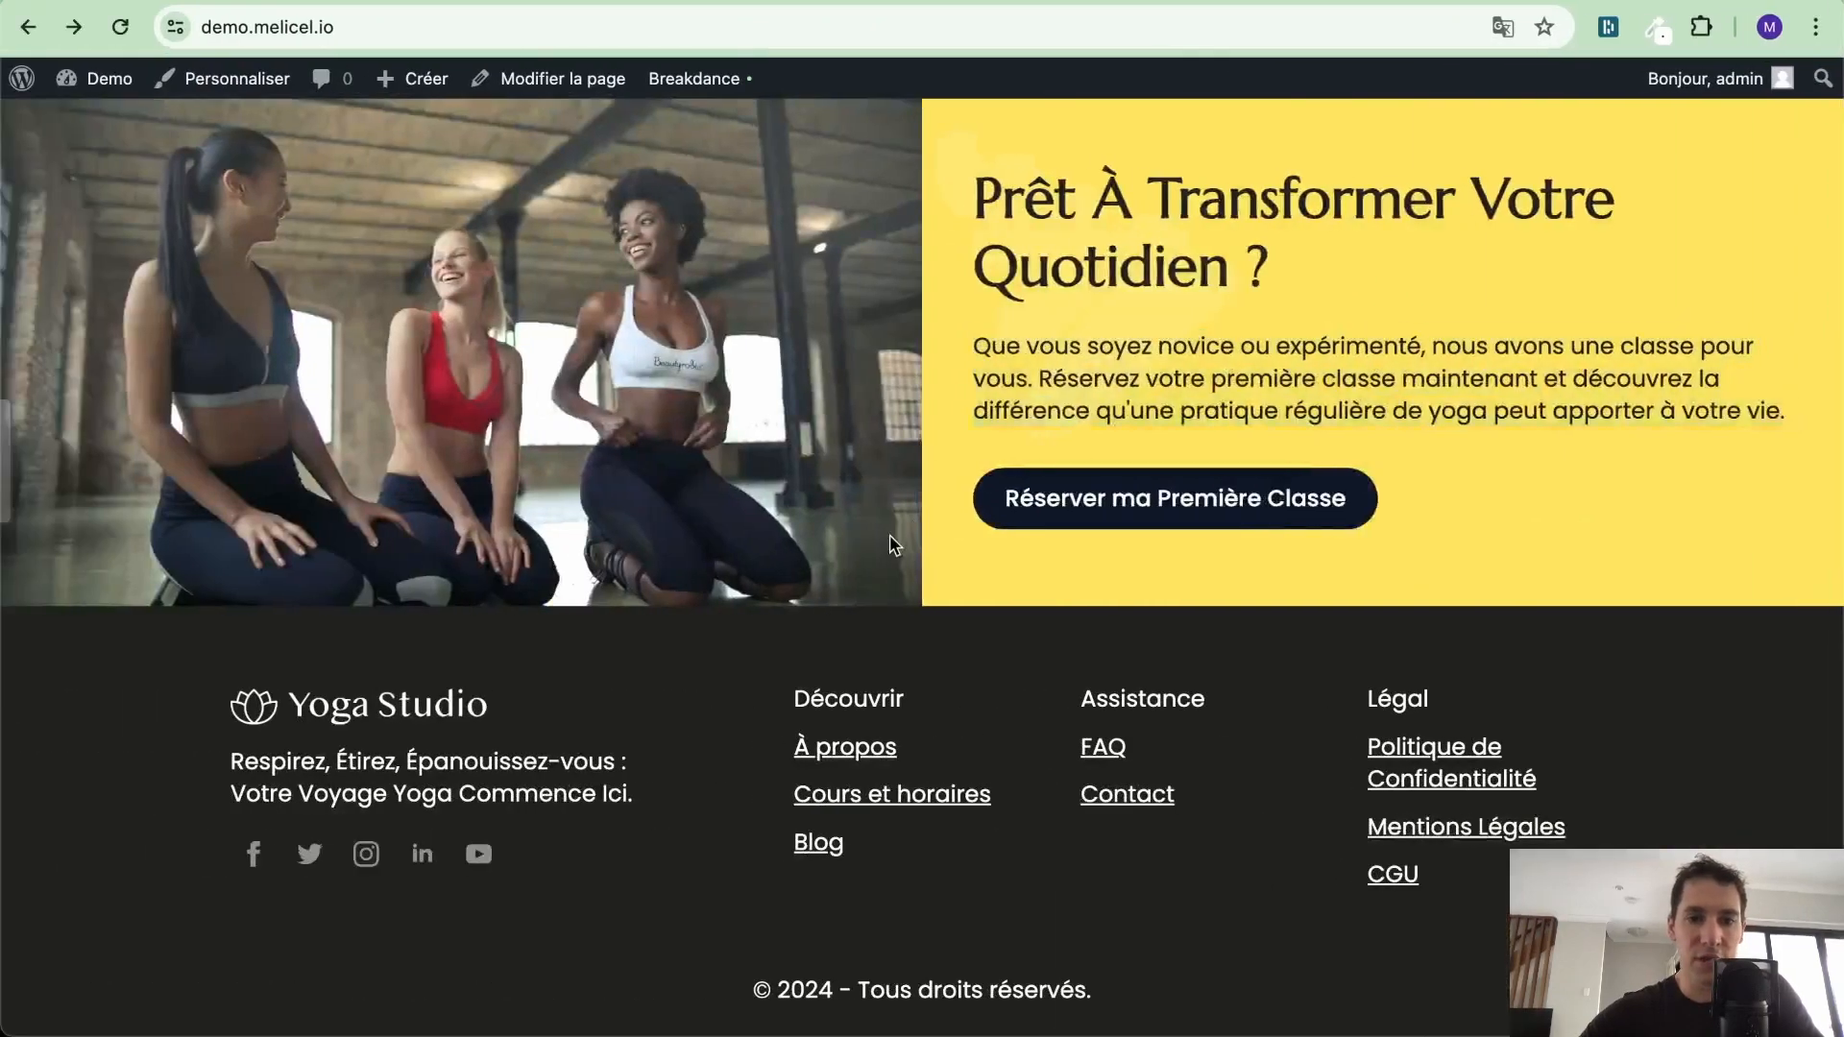
pyautogui.hotkey('ctrl', 'Right')
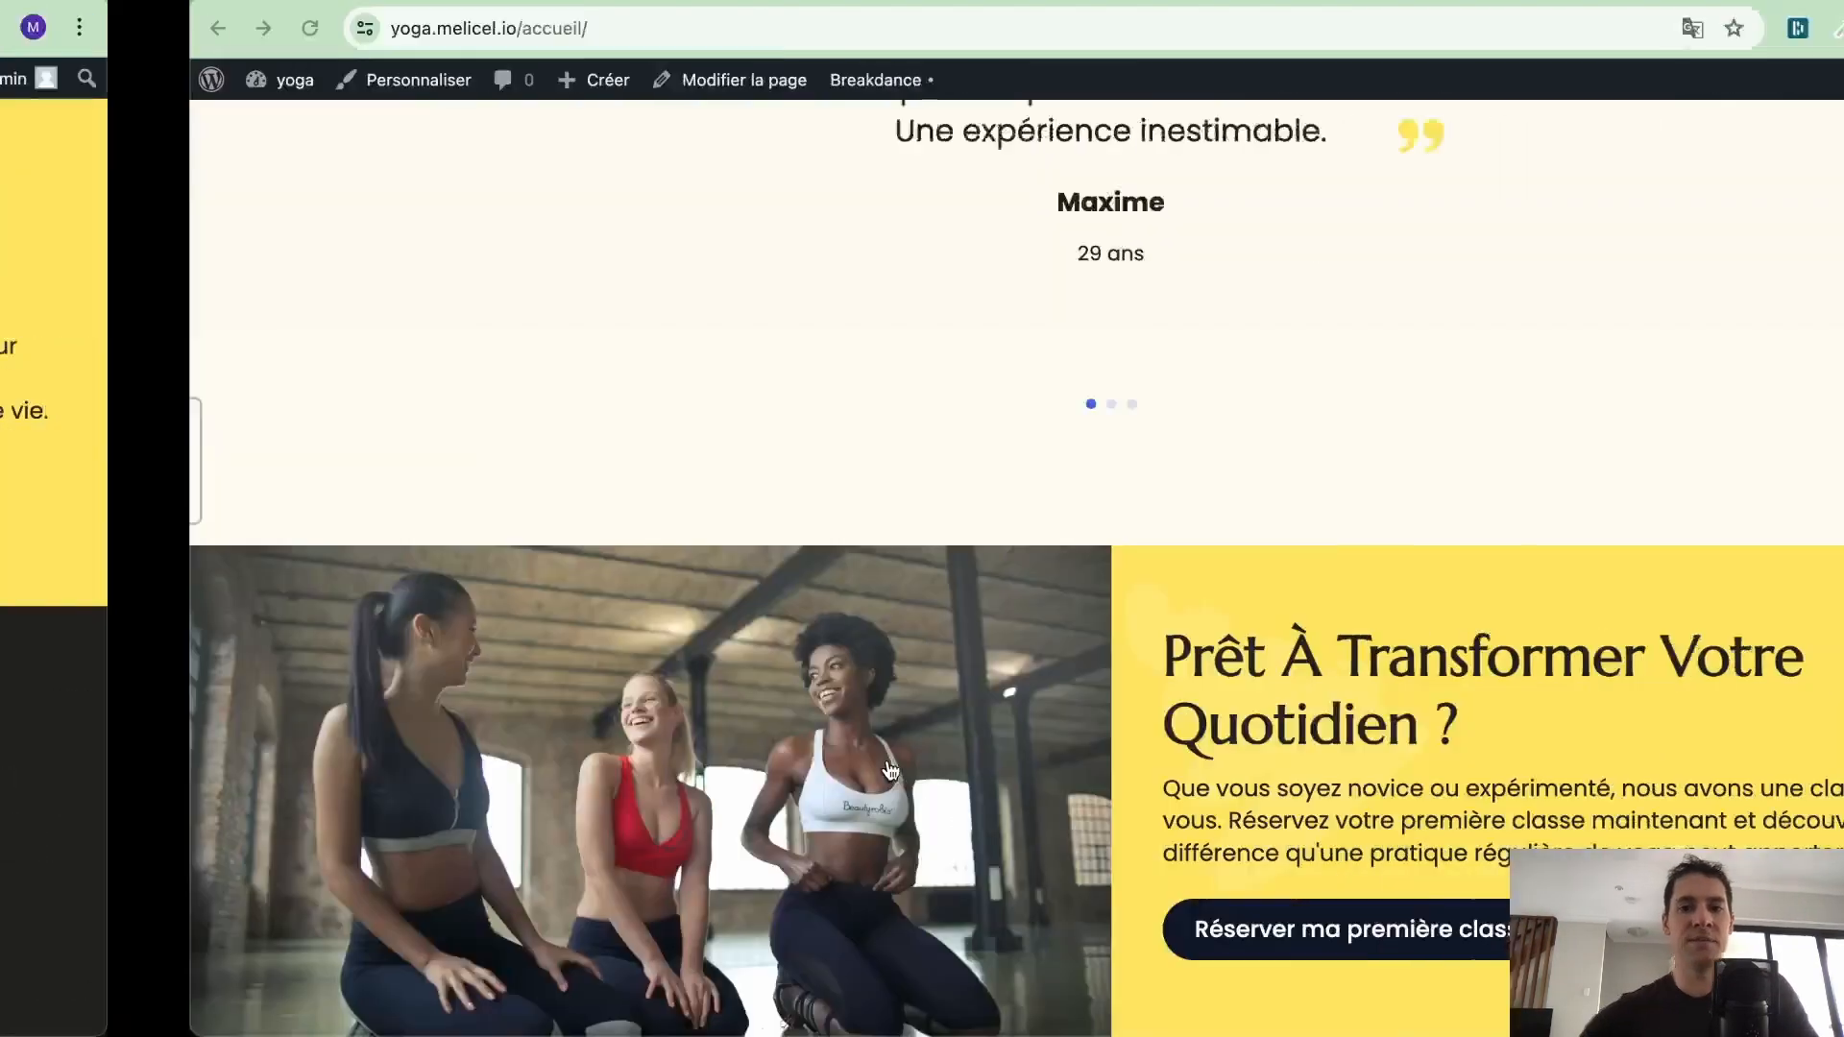
pyautogui.moveTo(96, 81)
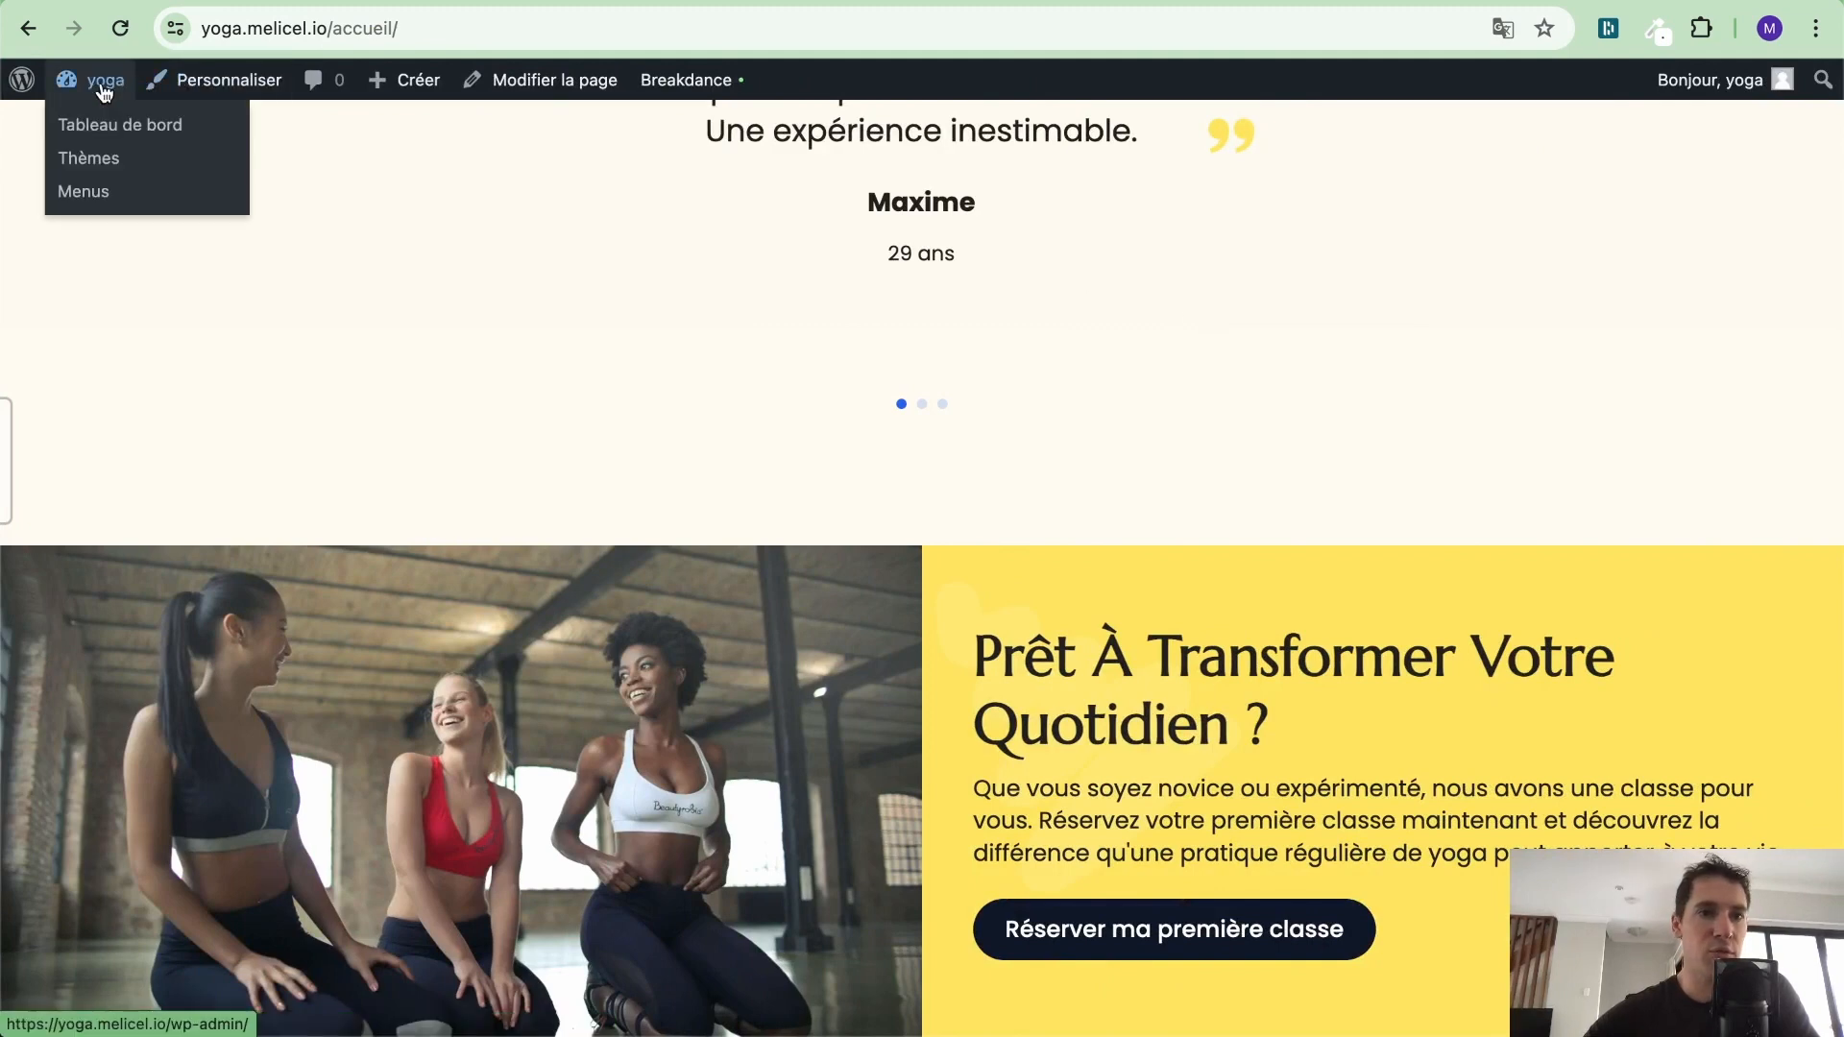
pyautogui.click(152, 134)
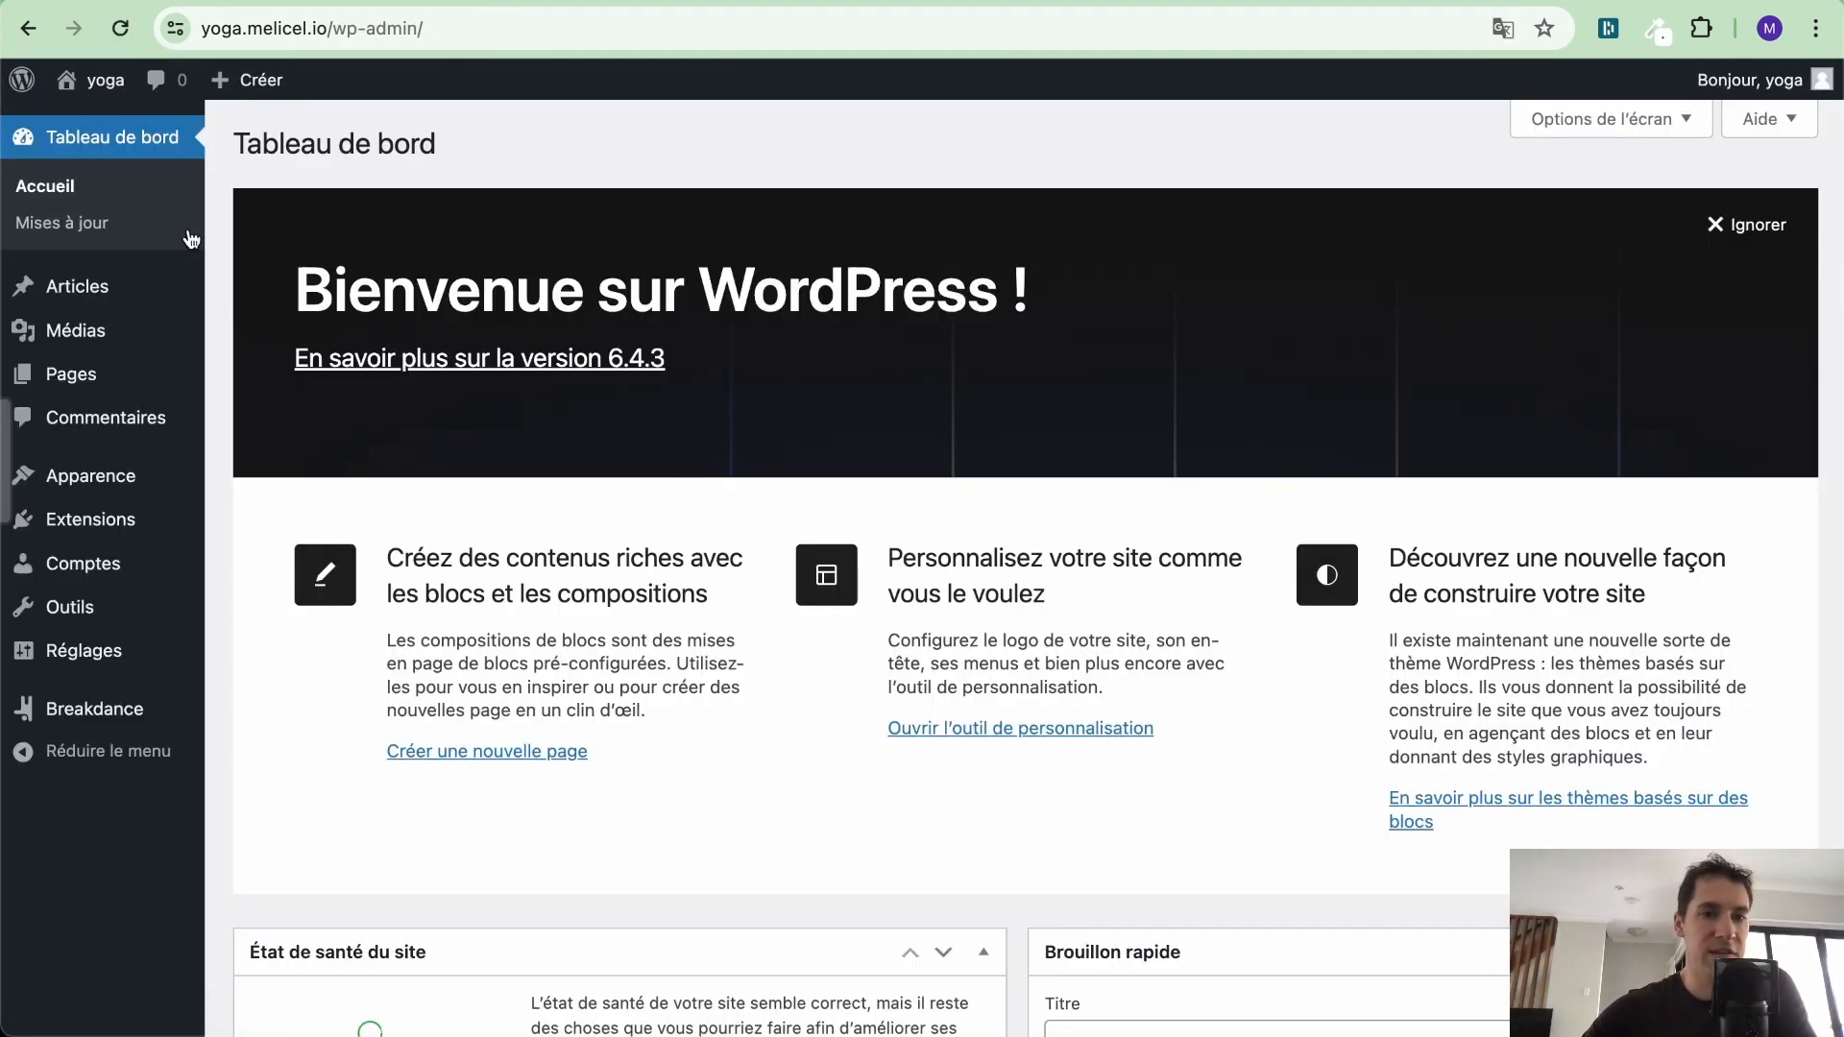
pyautogui.moveTo(117, 713)
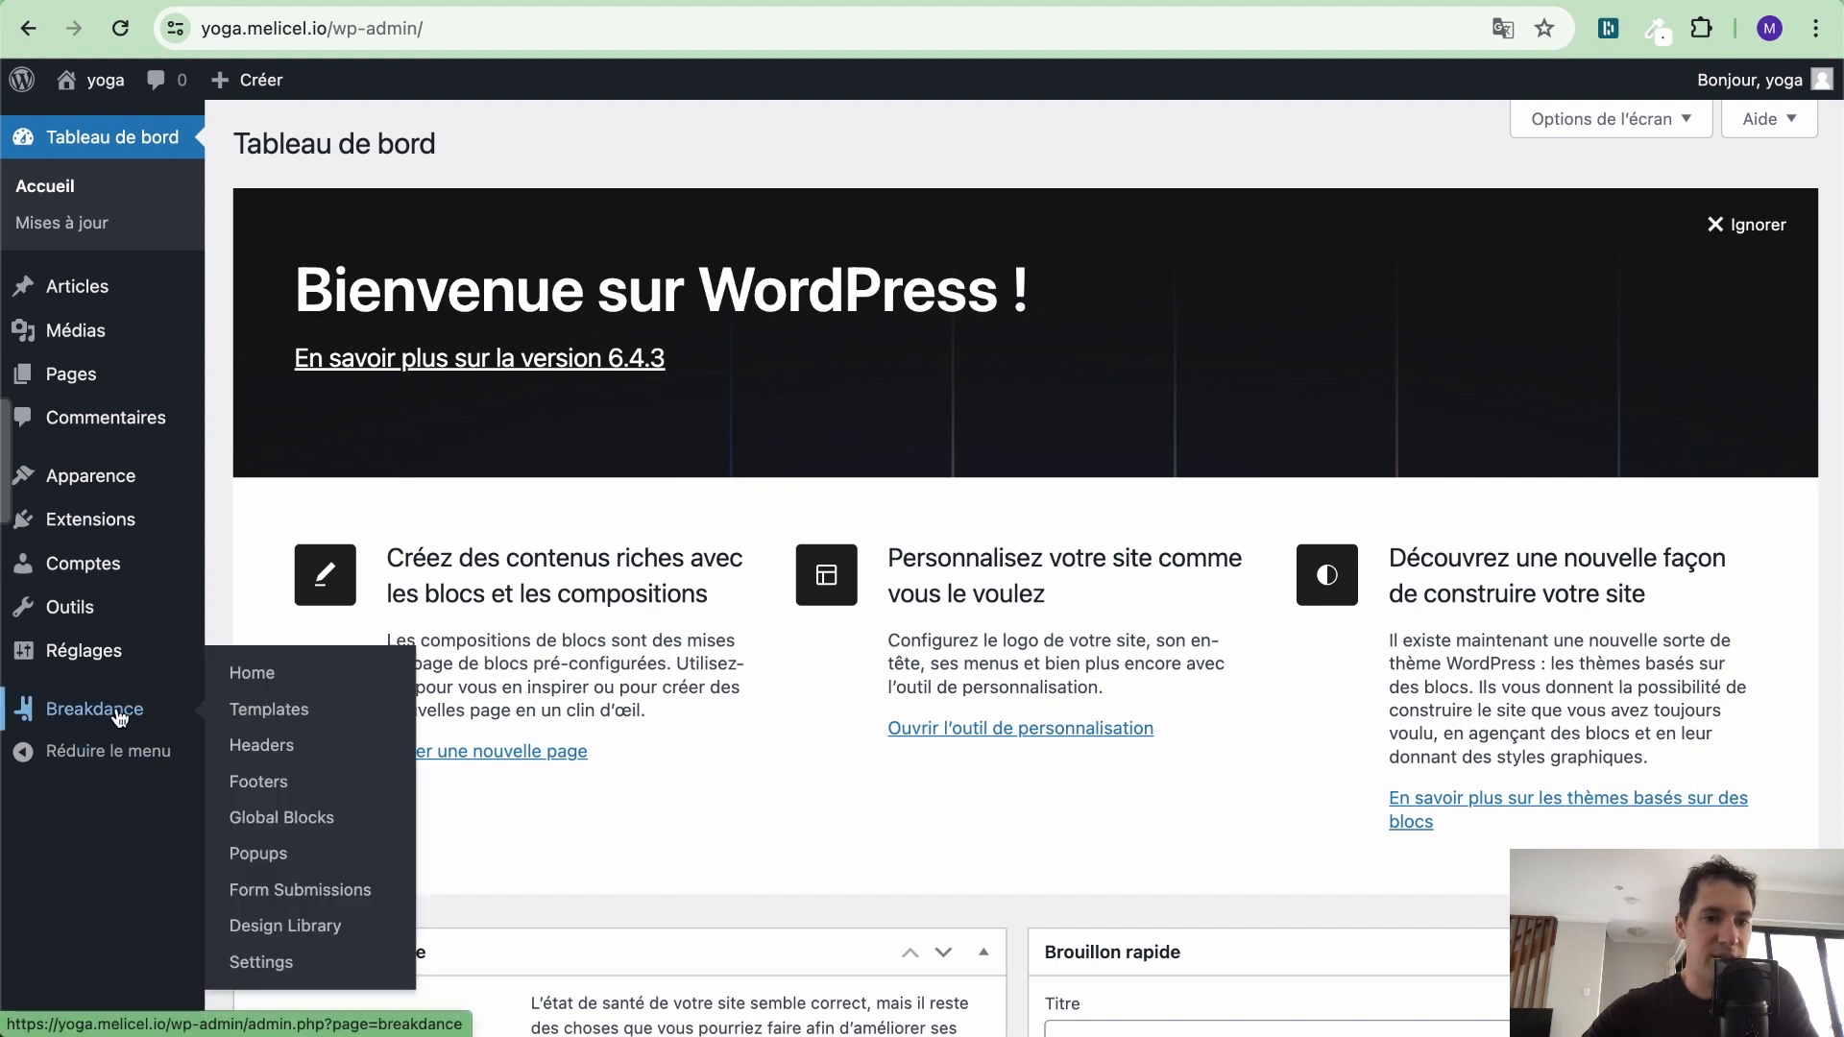
pyautogui.click(276, 803)
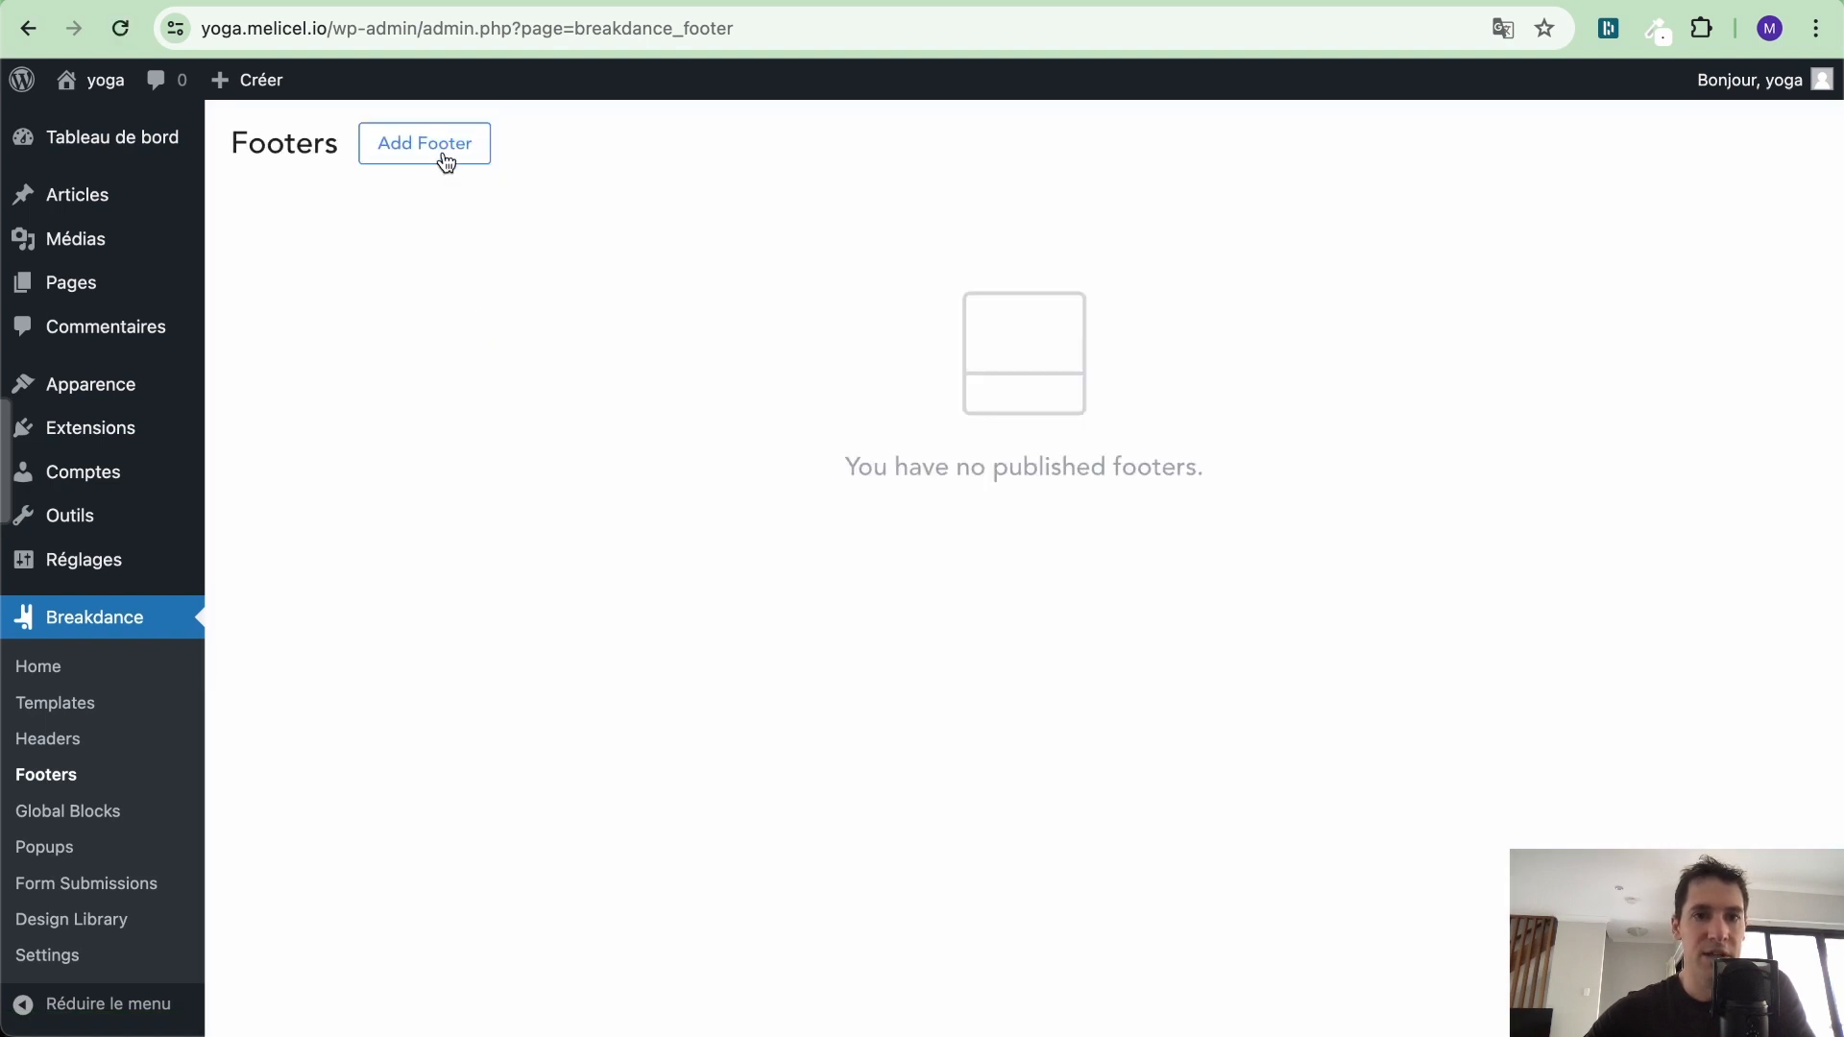
# Create a footer titled "Footer principal" applied to Everywhere and open it for editing in Breakdance
pyautogui.click(444, 153)
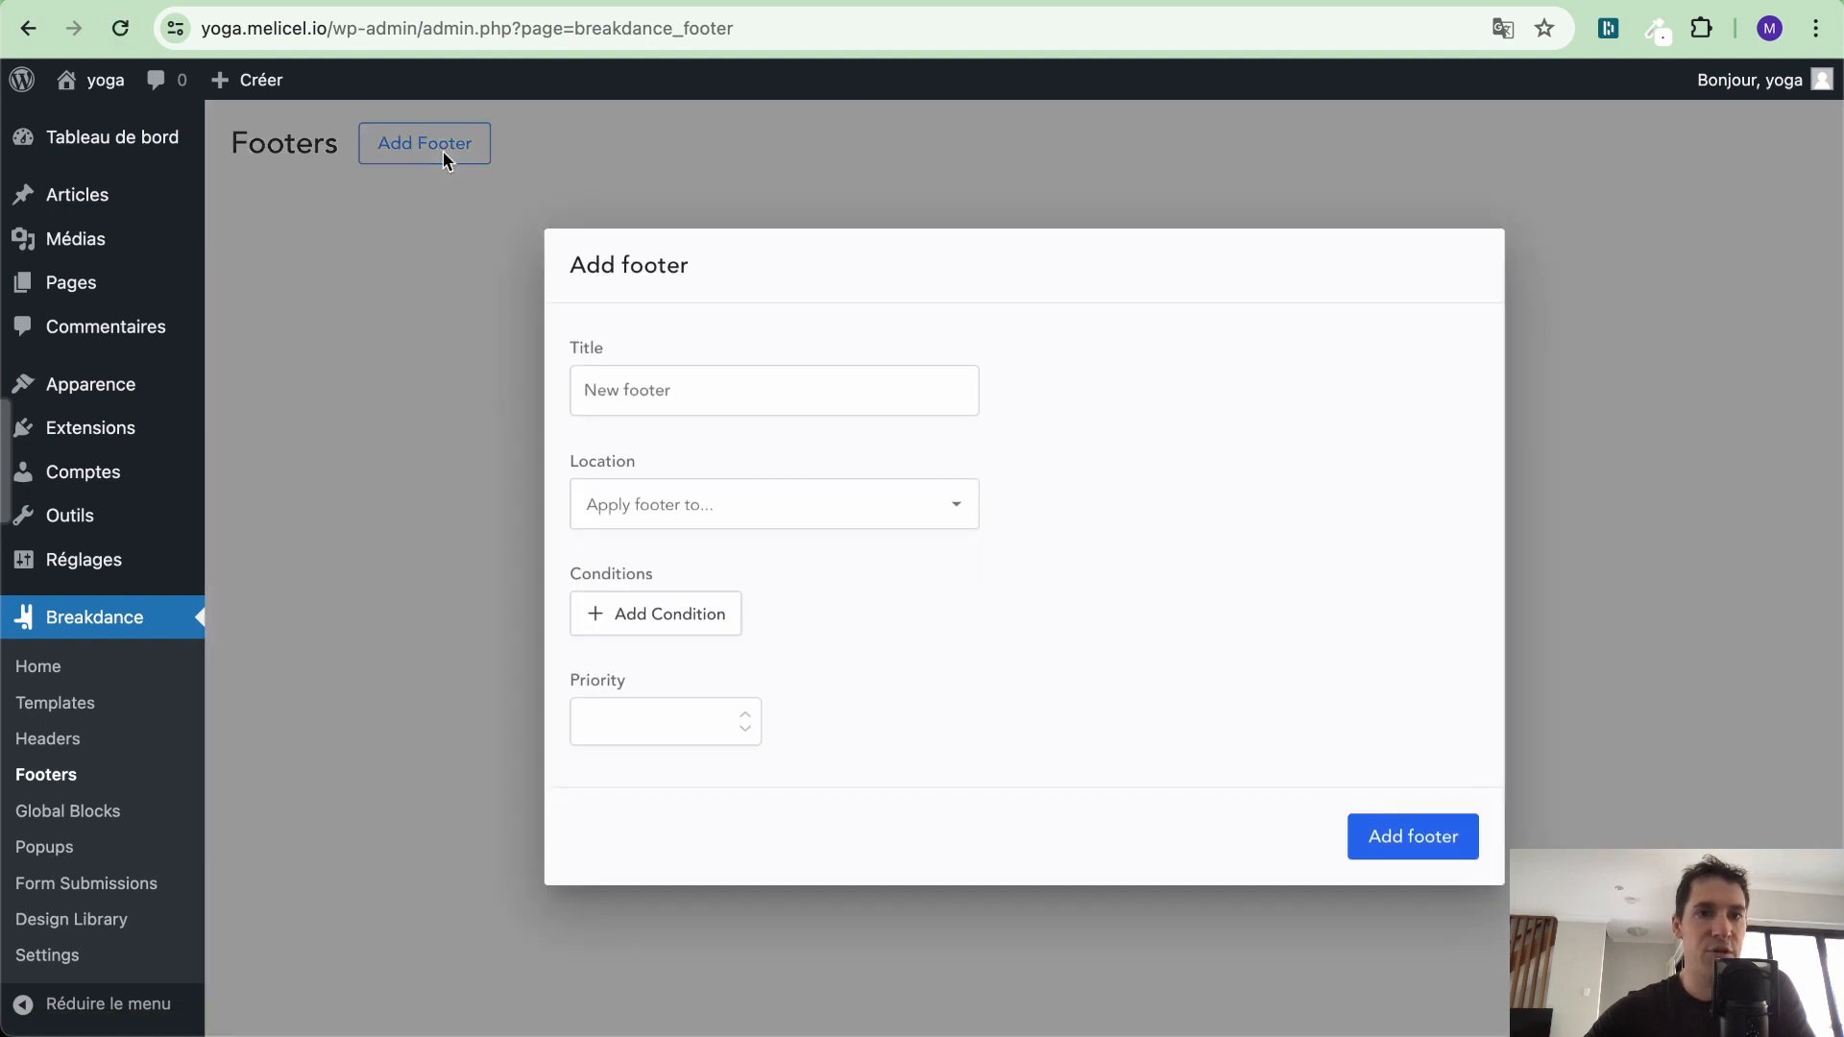
pyautogui.click(805, 400)
pyautogui.write('Footer principal')
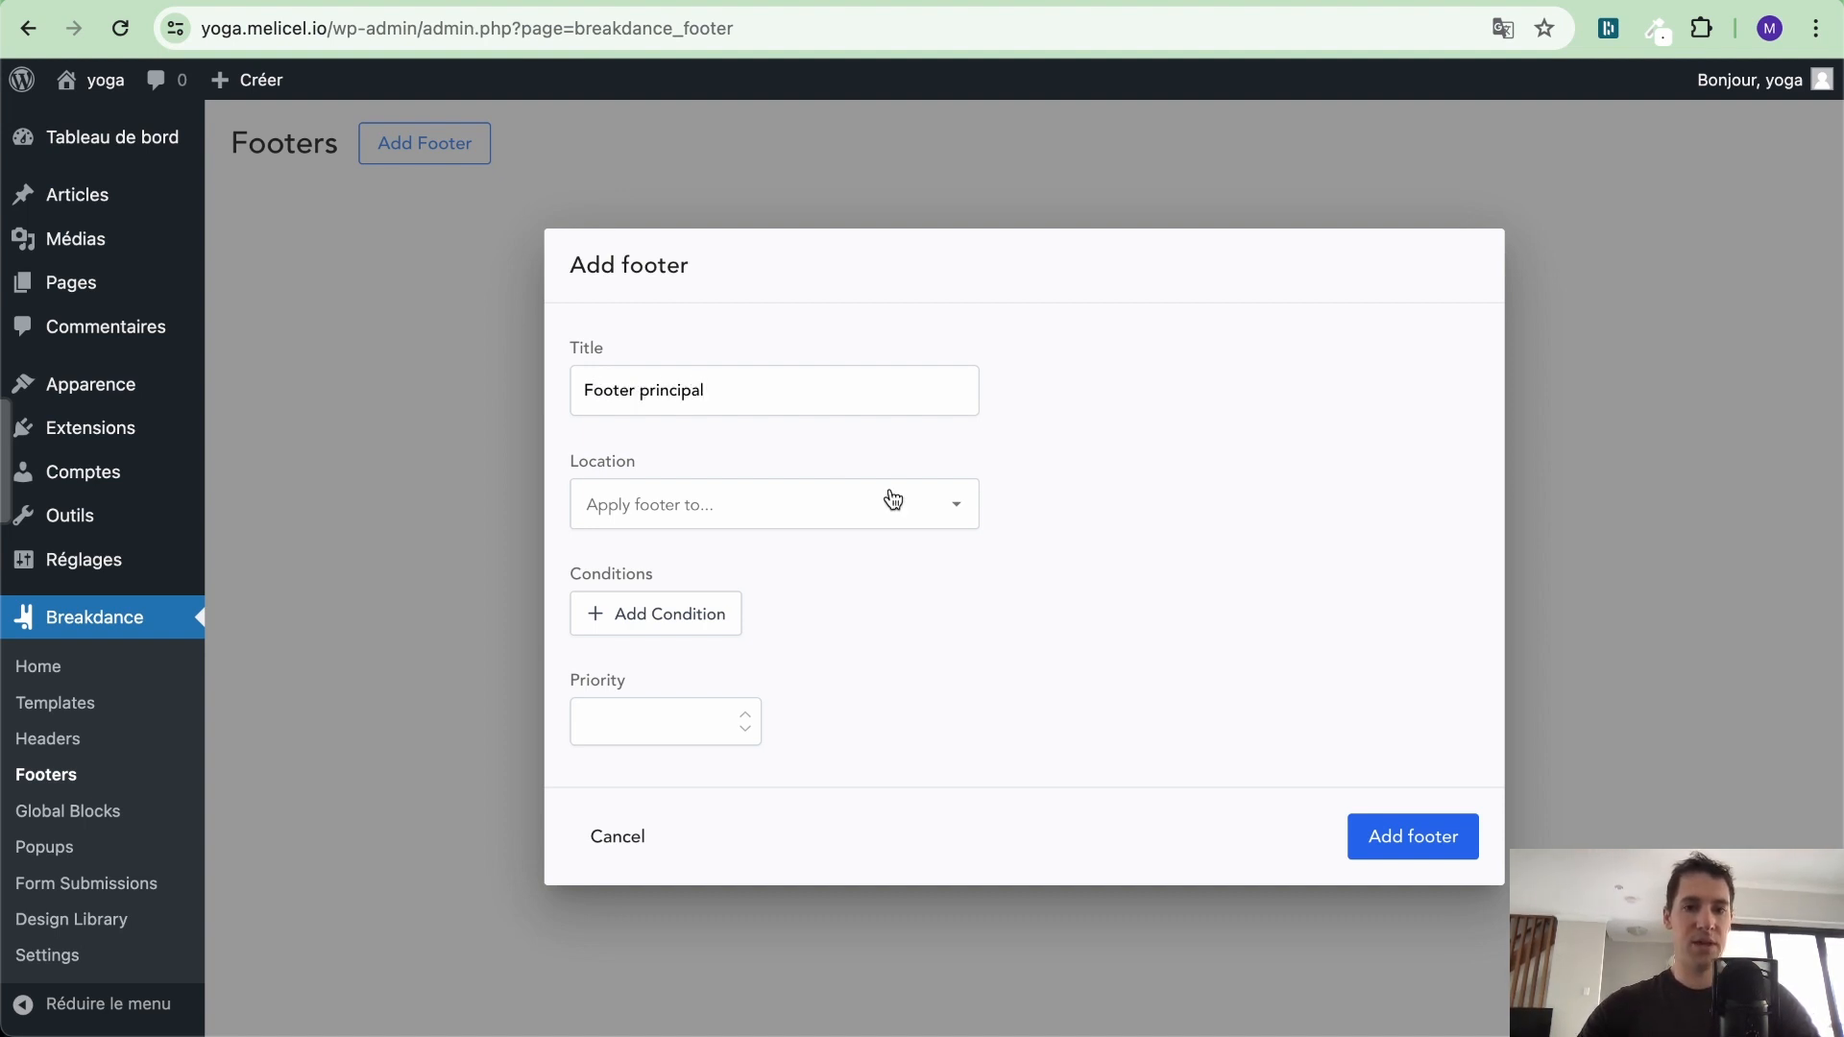
pyautogui.click(893, 499)
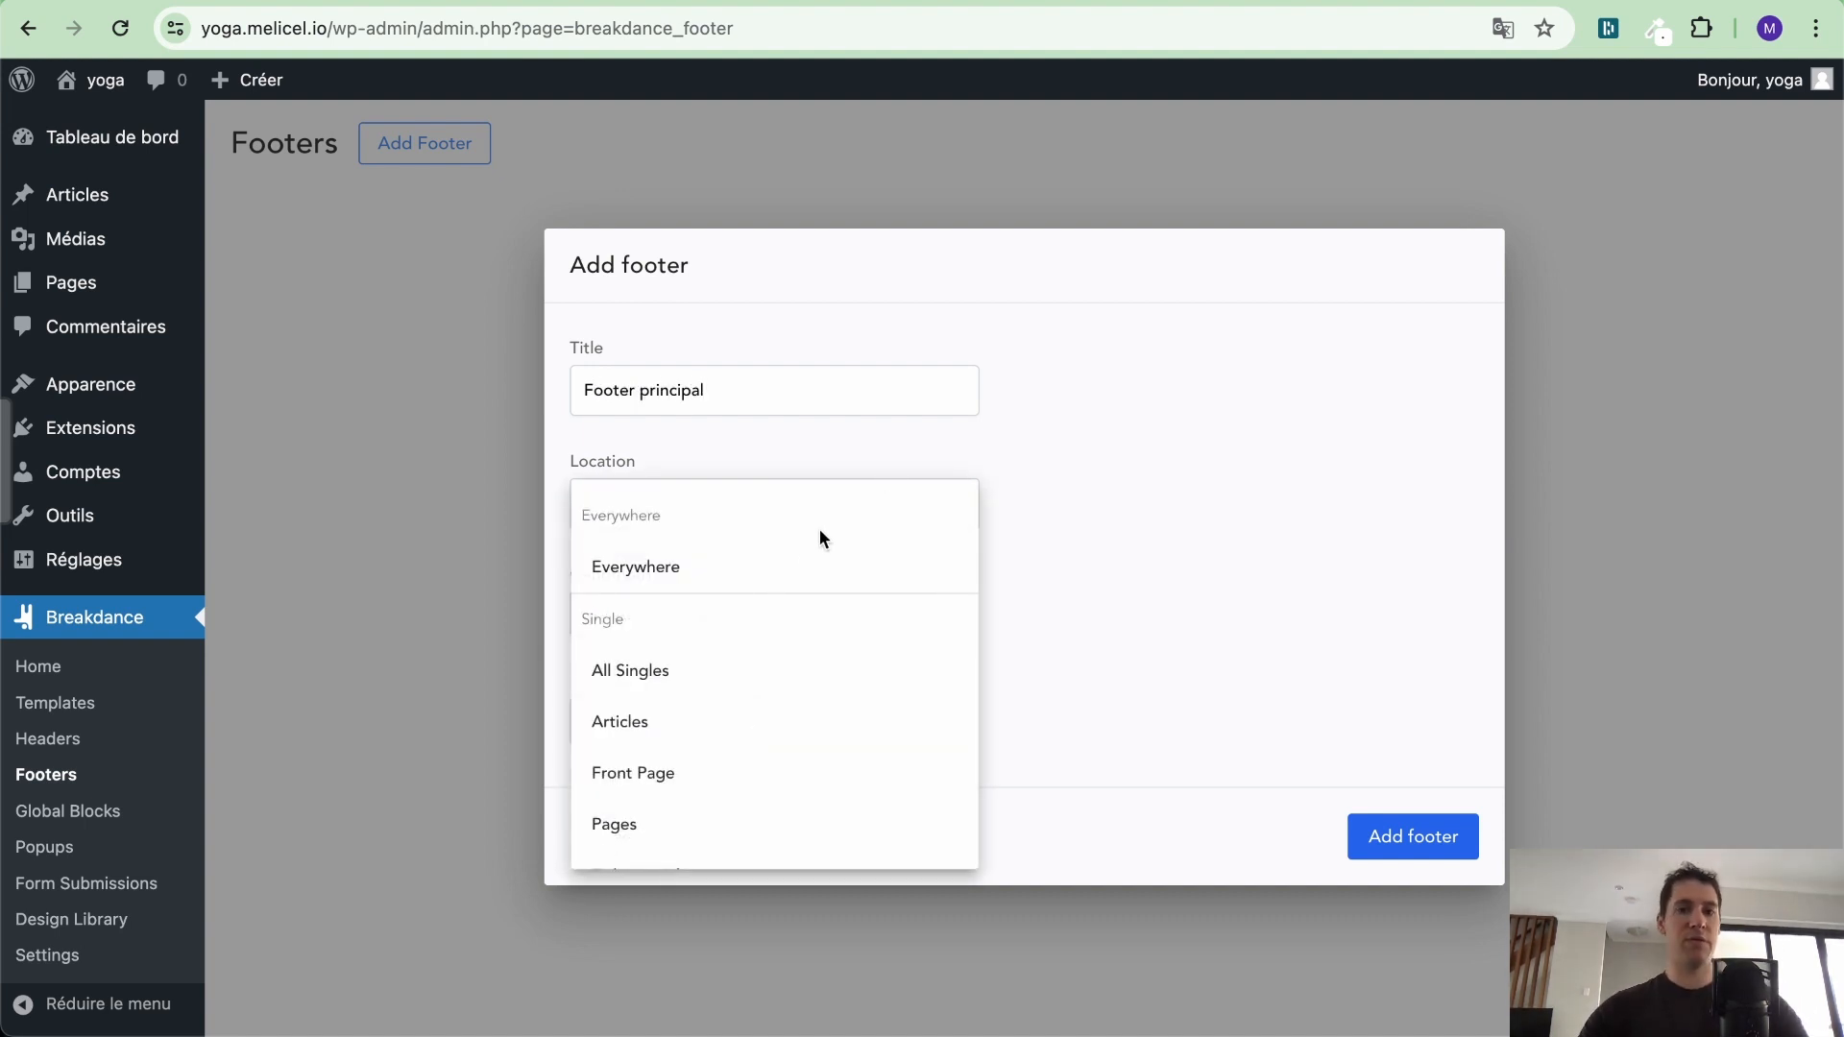
pyautogui.click(702, 576)
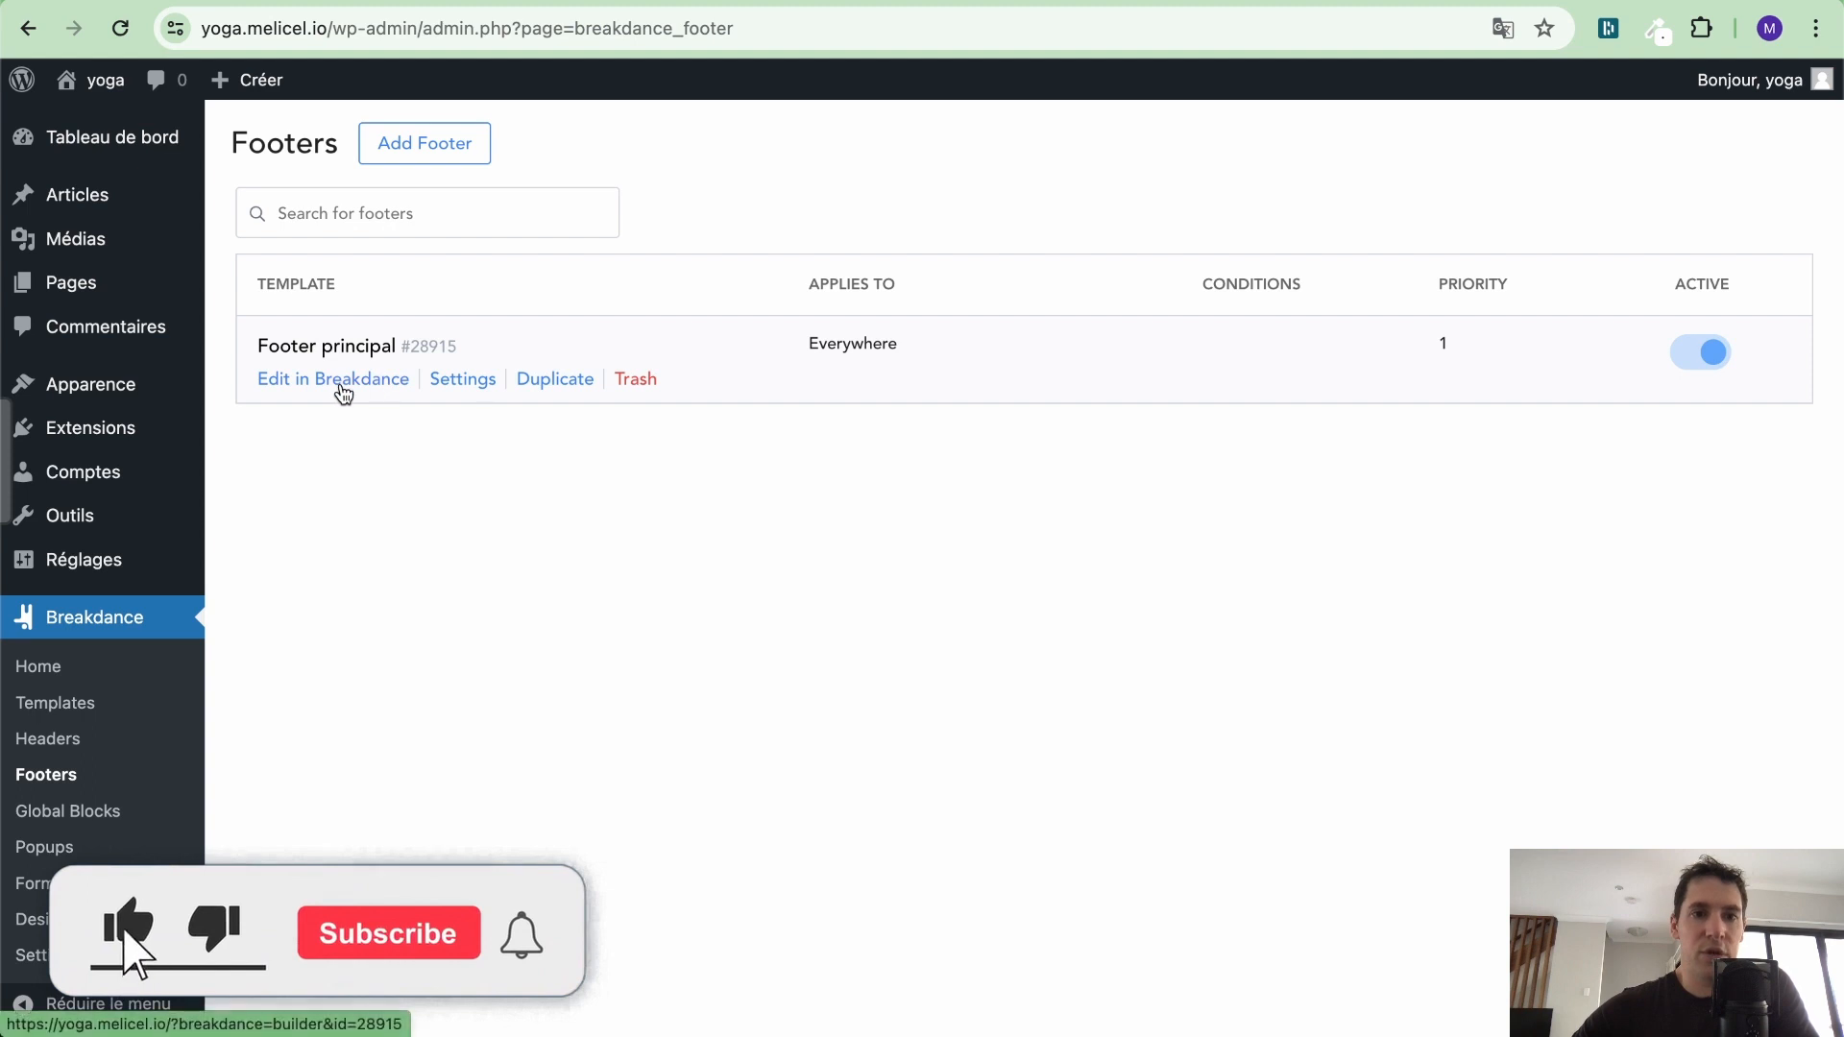
pyautogui.click(350, 380)
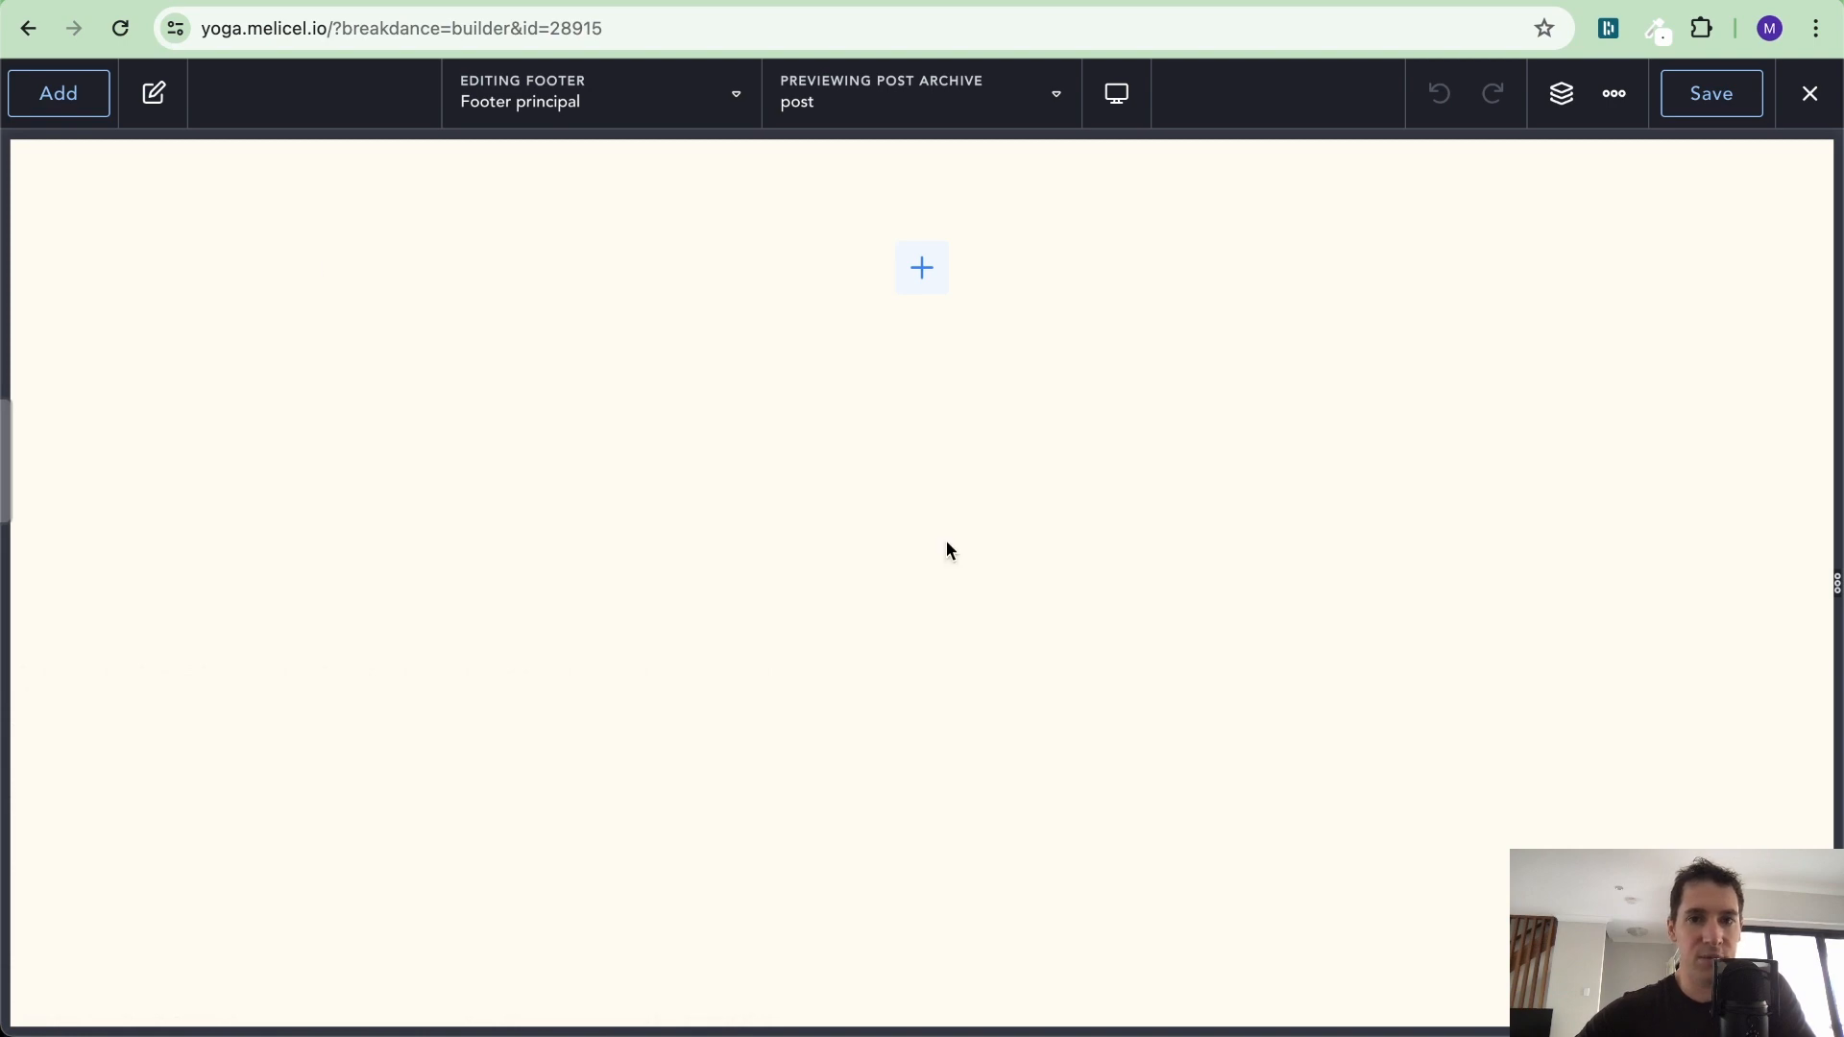
# Find the Footers page in the Samba design set of the library and add its logo-and-three-link-column footer to the page
pyautogui.hotkey('ctrl', 'Left')
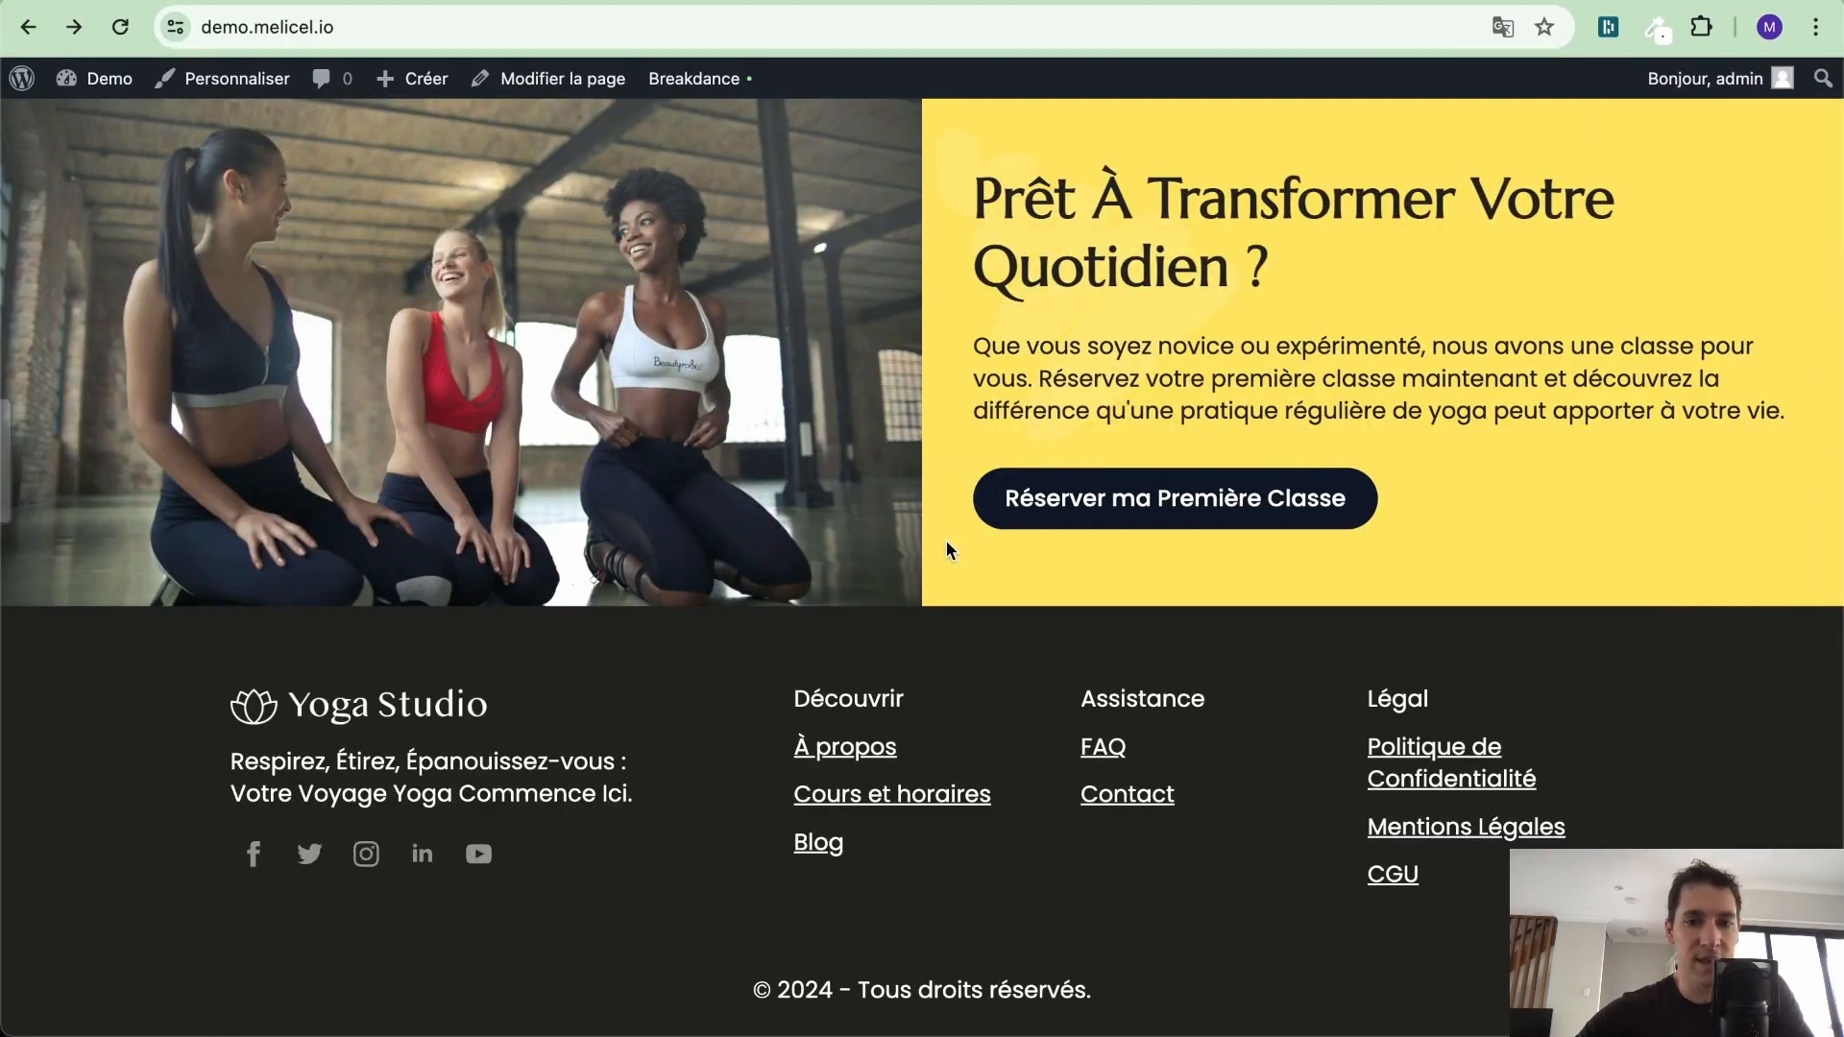
pyautogui.hotkey('ctrl', 'Right')
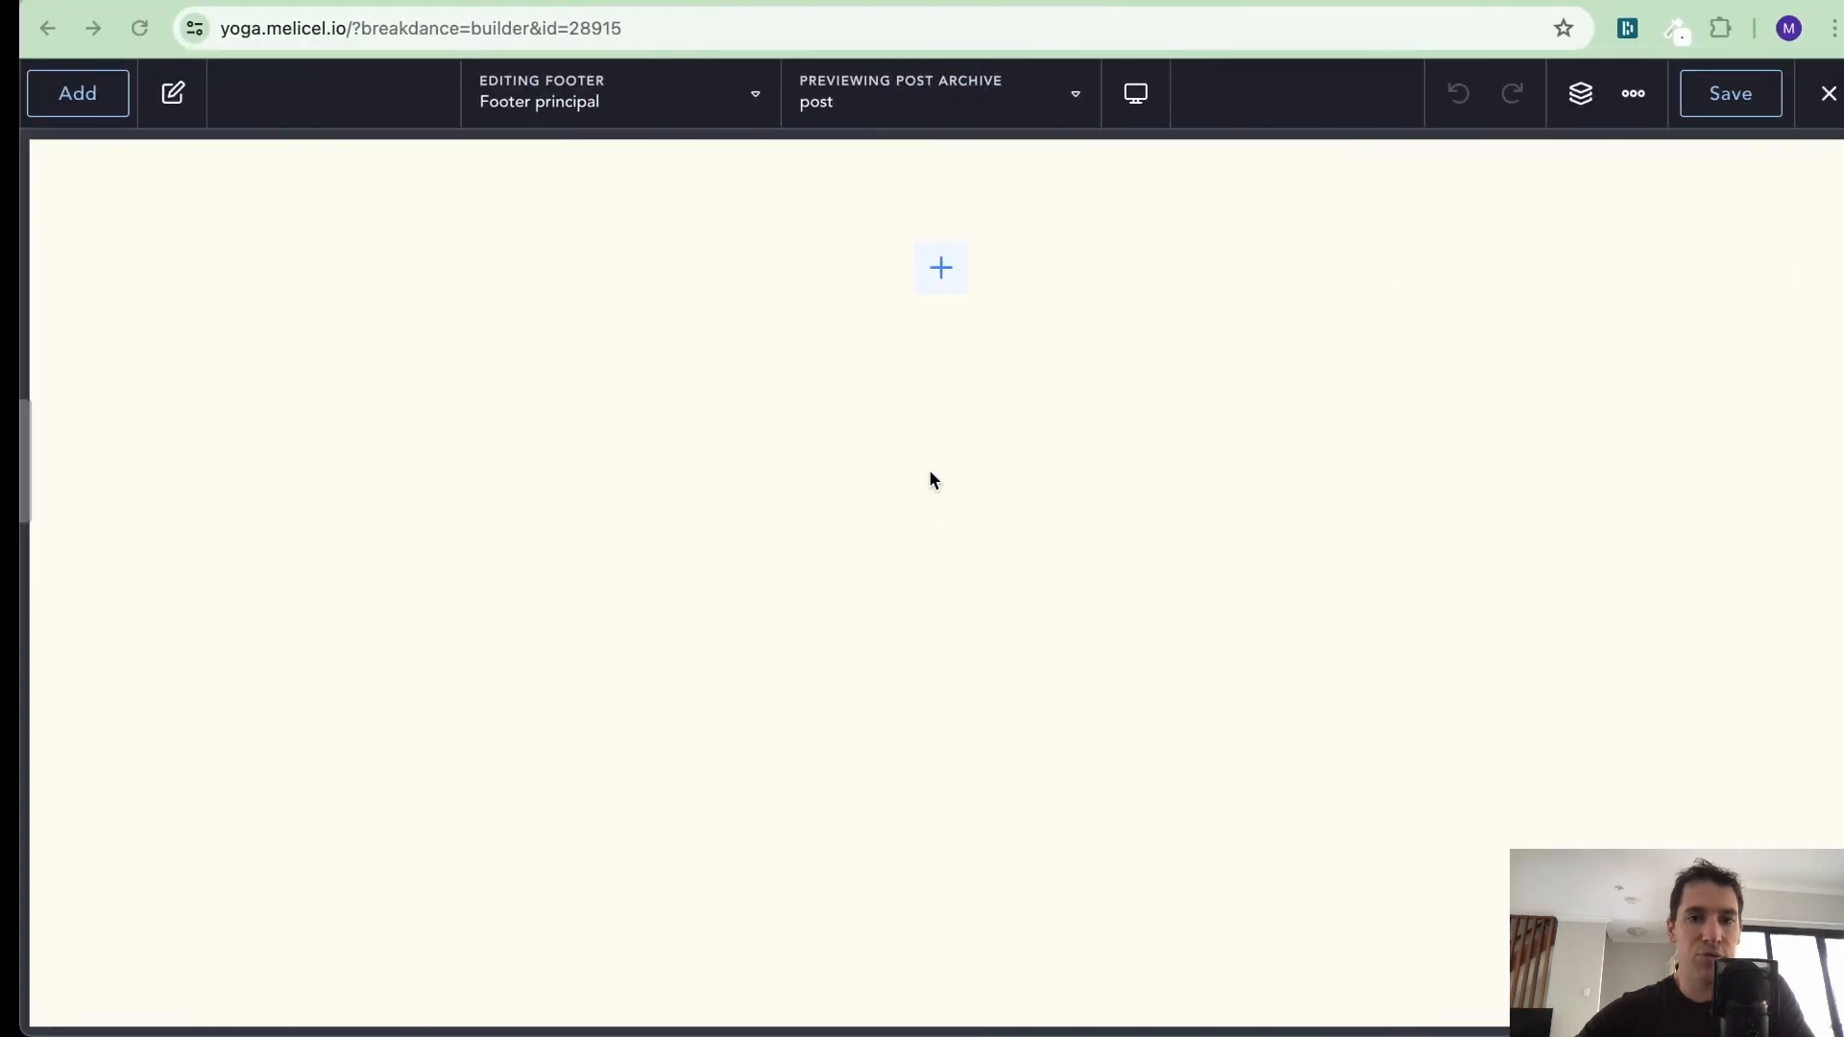
pyautogui.click(53, 106)
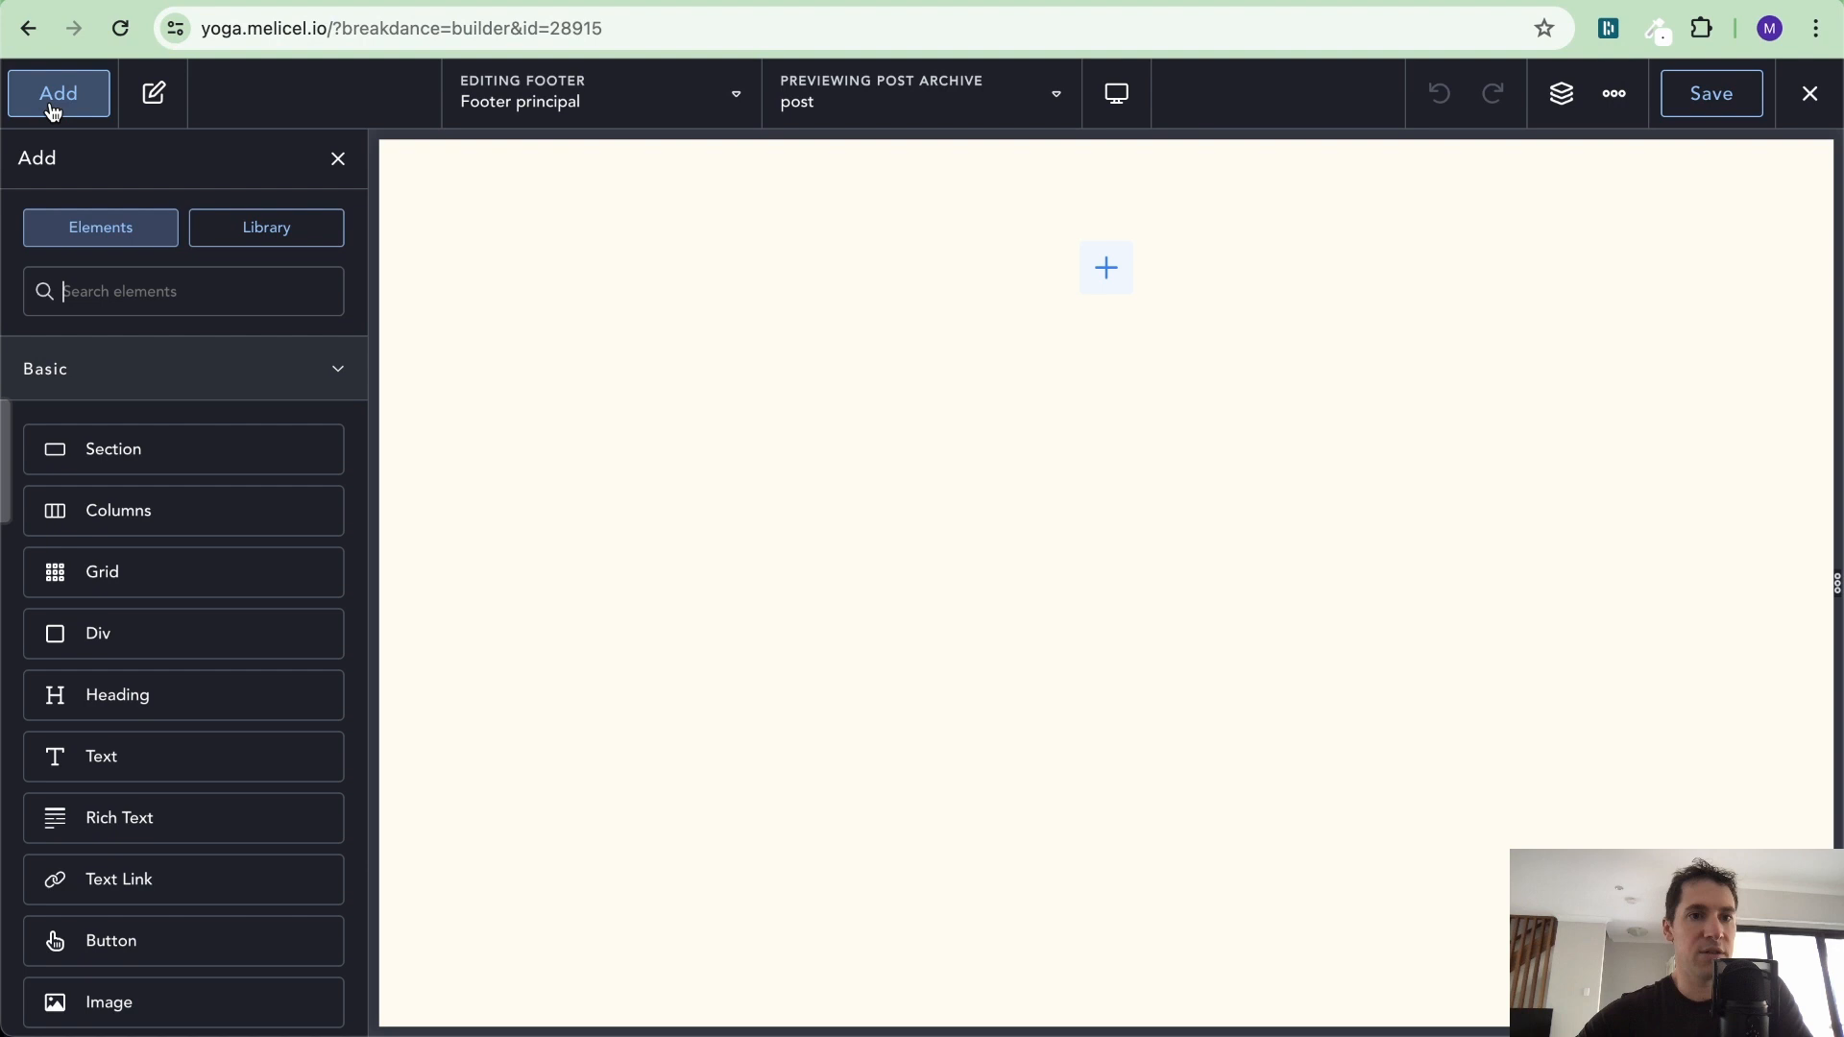
pyautogui.click(233, 231)
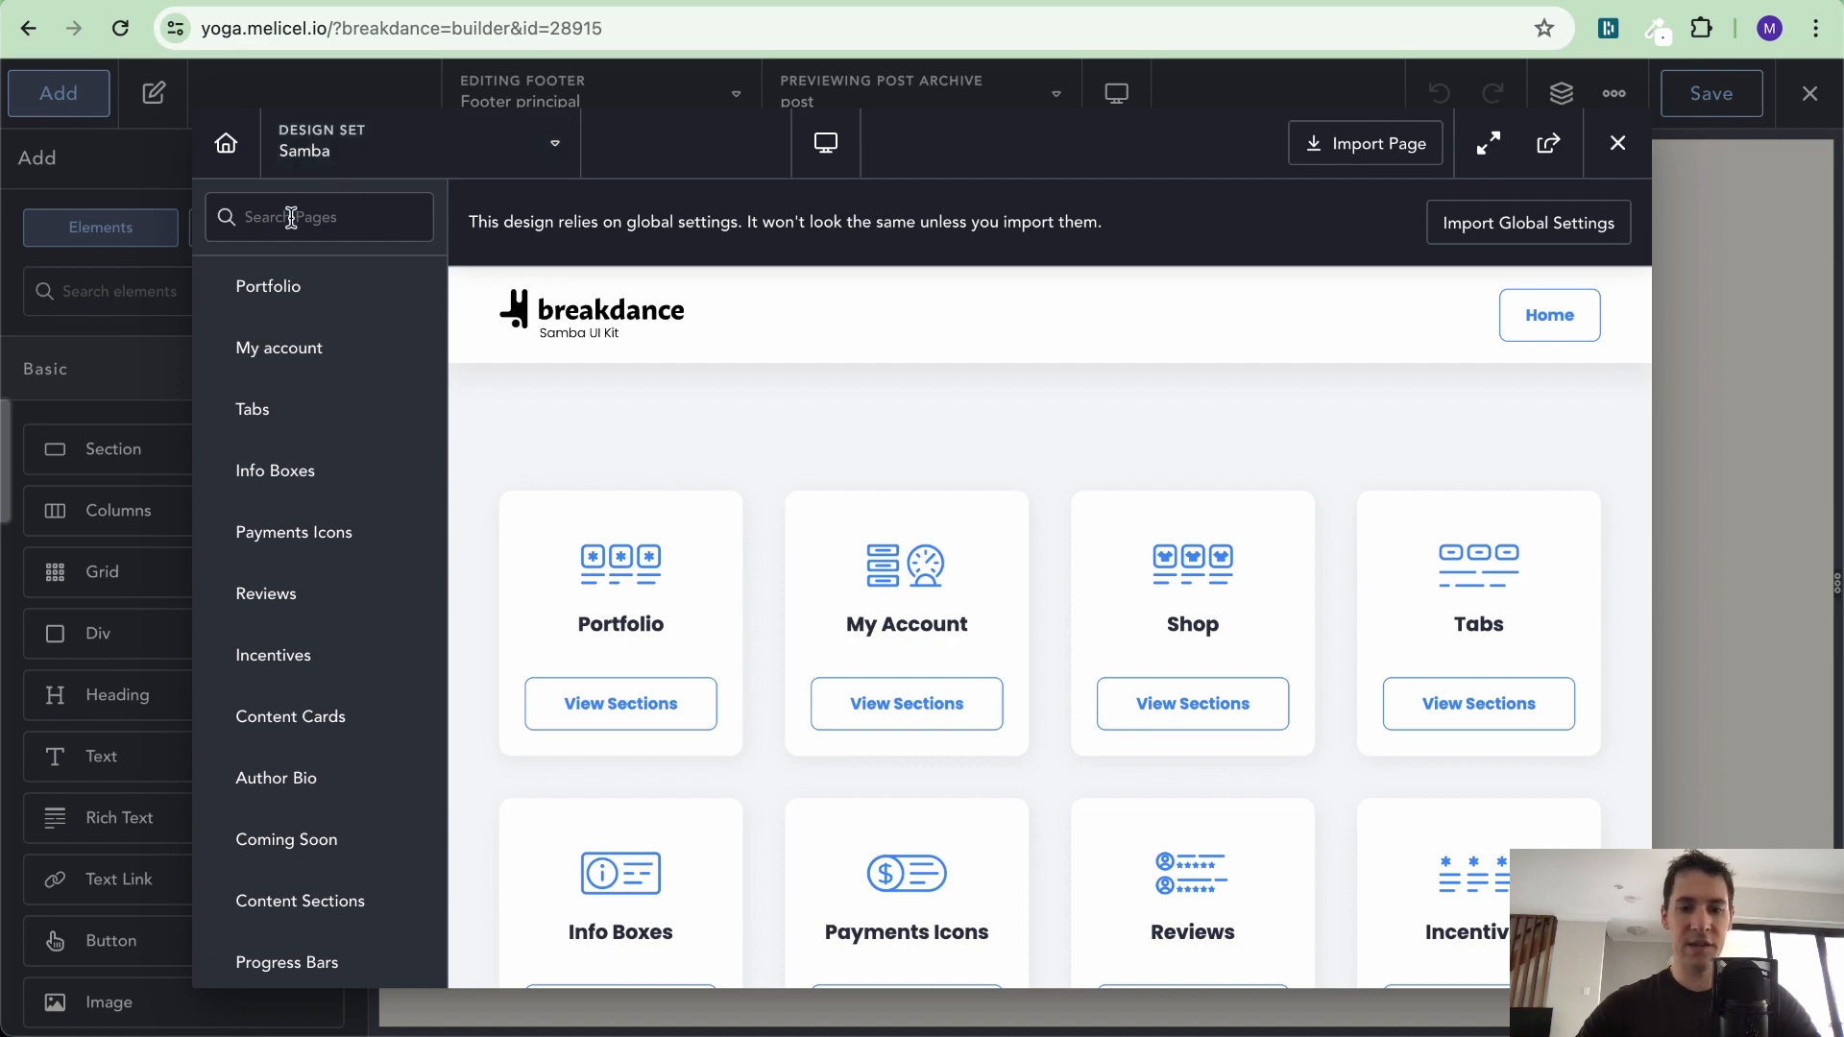
pyautogui.write('foo')
pyautogui.click(290, 294)
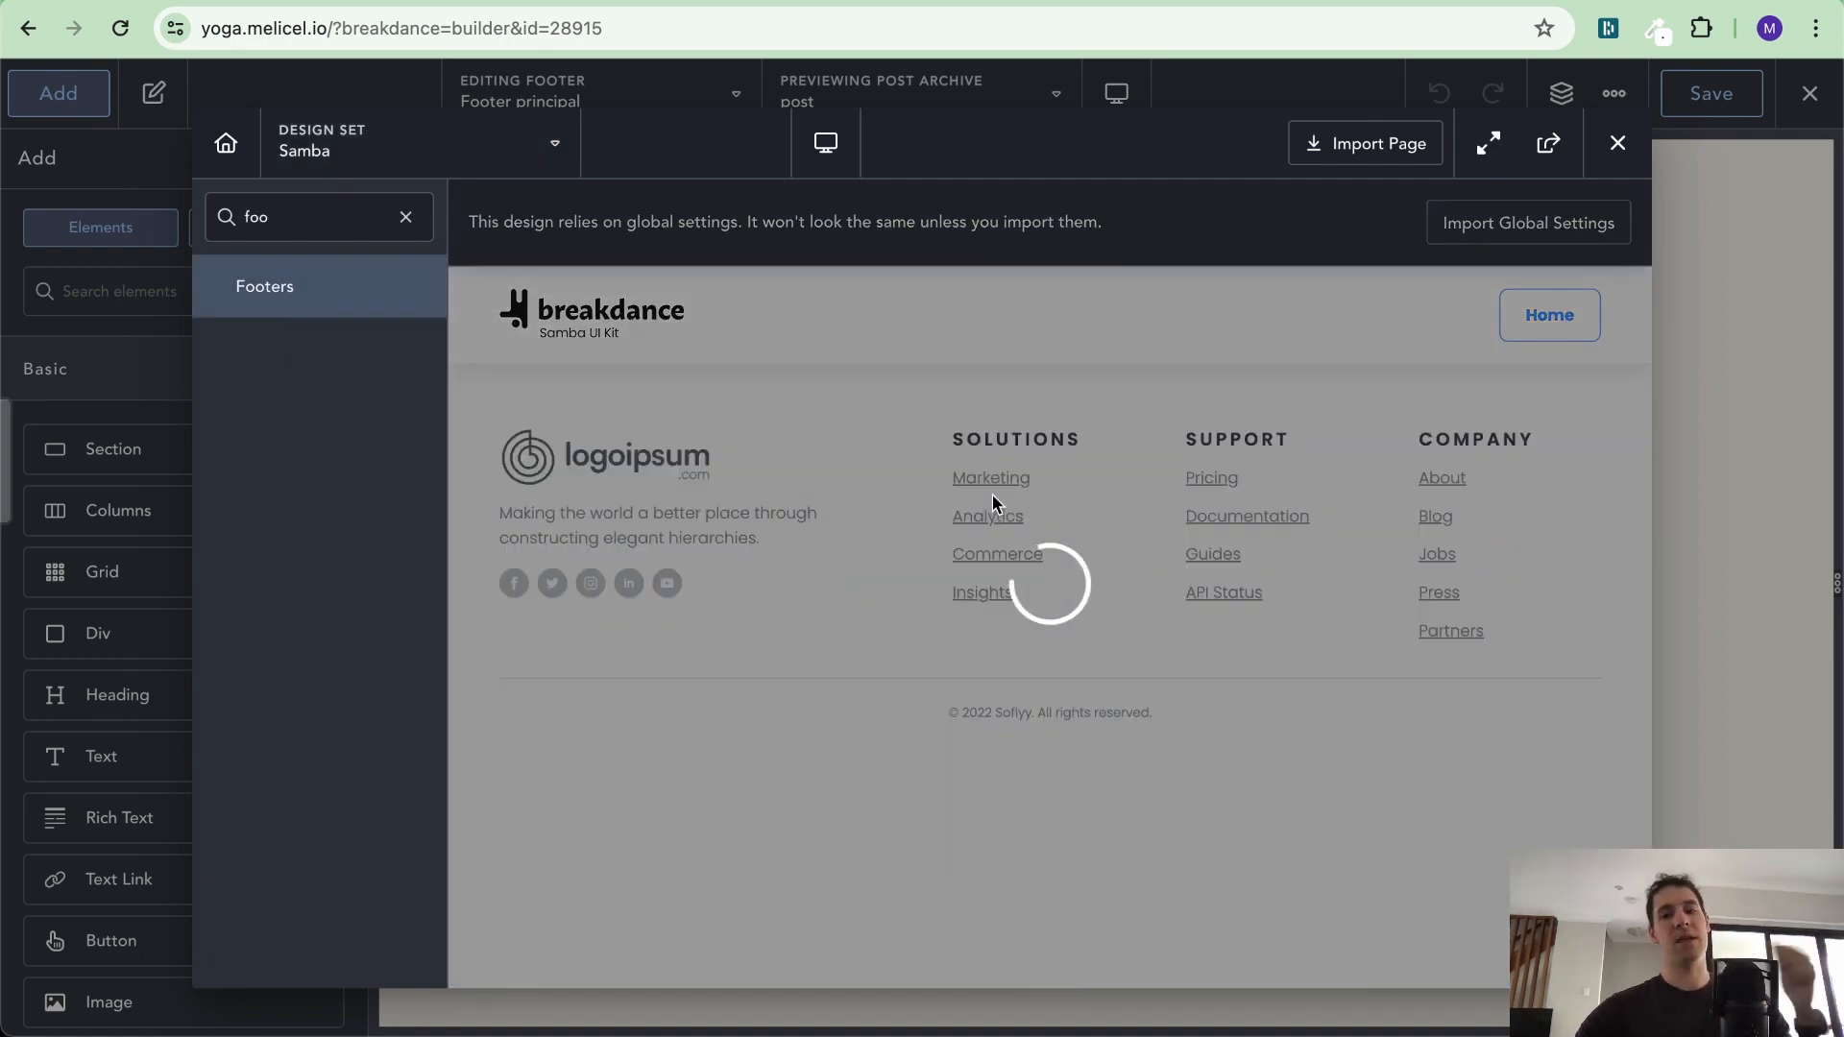
pyautogui.hotkey('ctrl', 'Left')
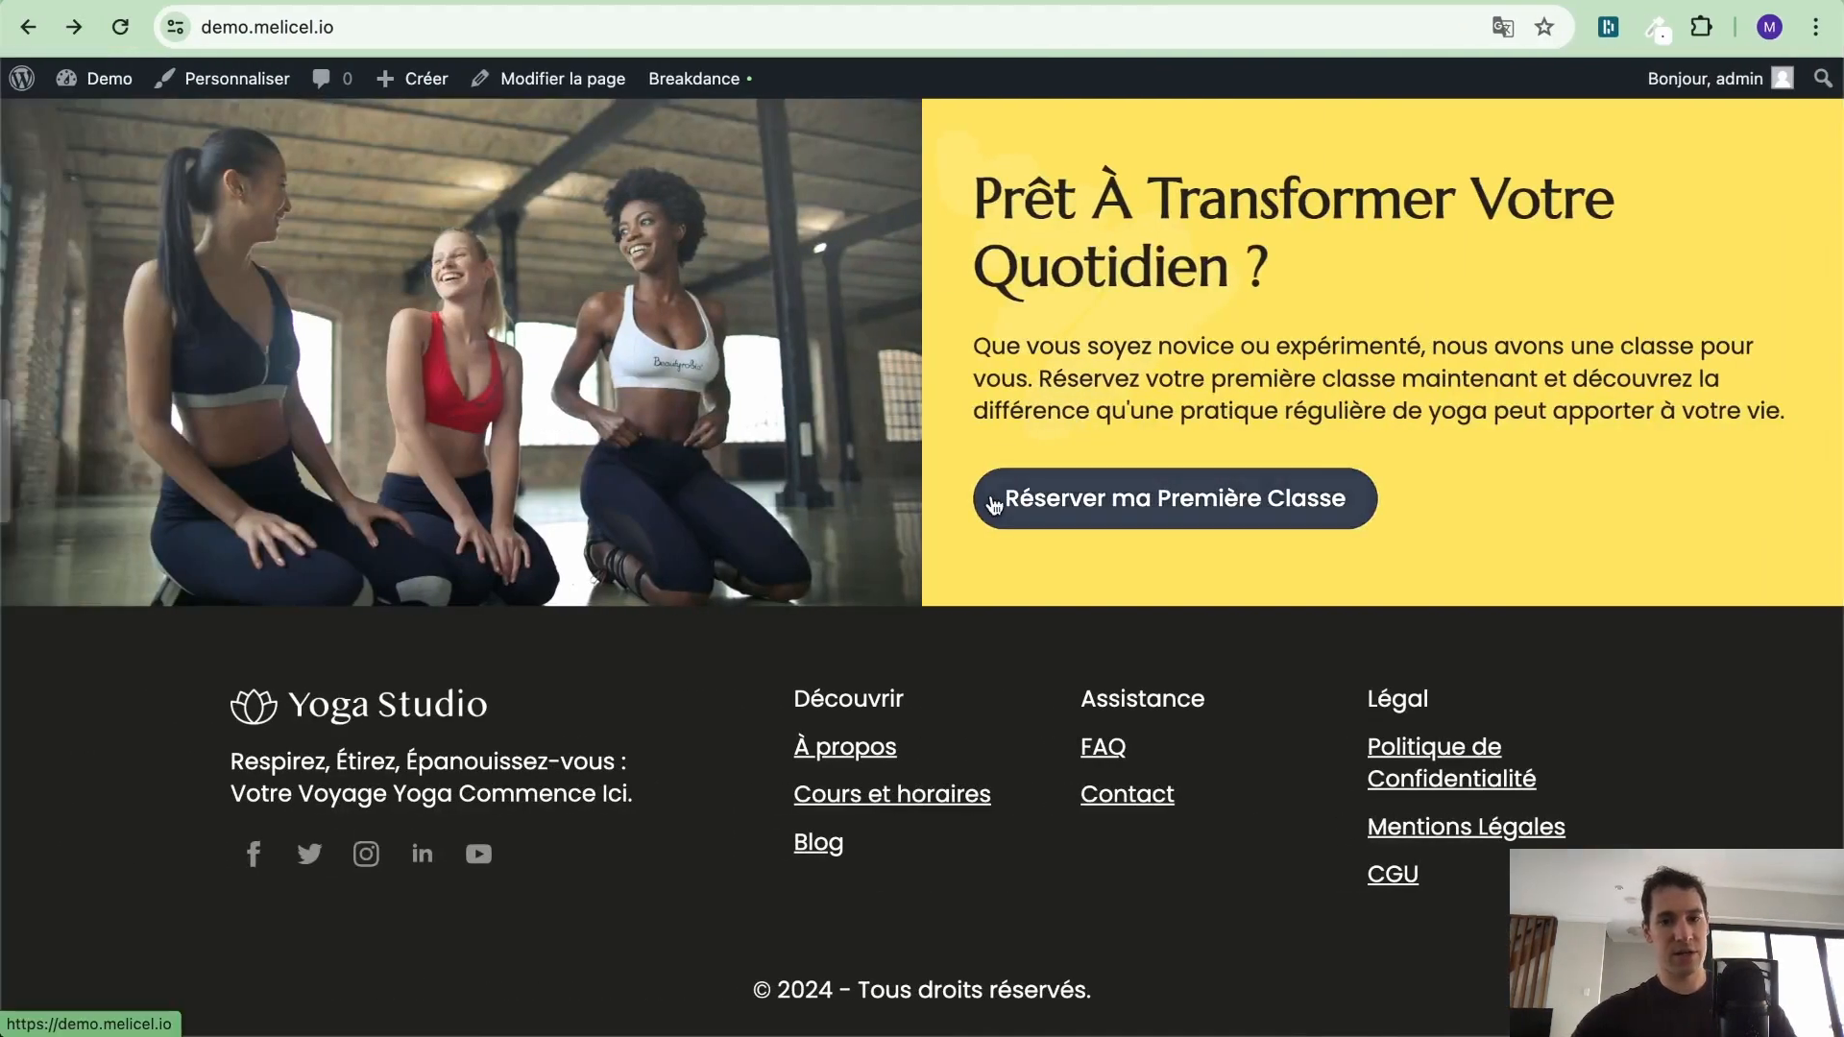
pyautogui.hotkey('ctrl', 'Right')
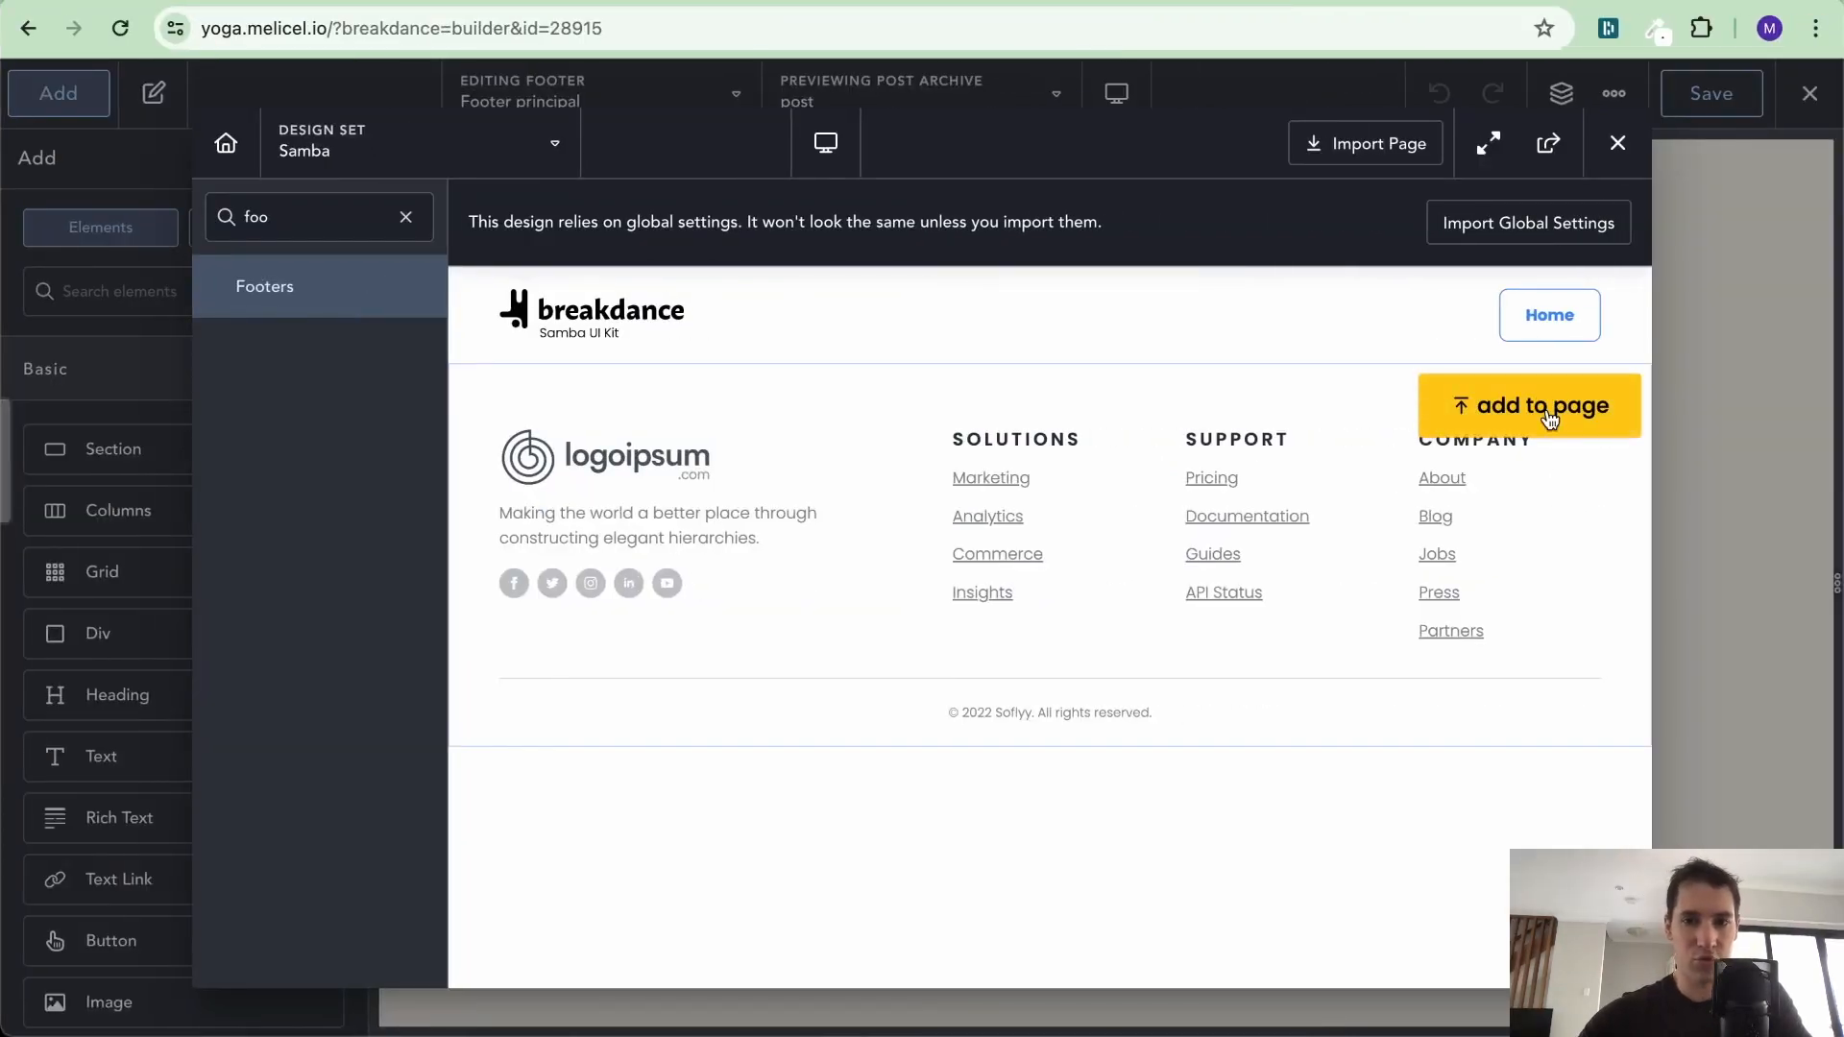
pyautogui.click(1548, 417)
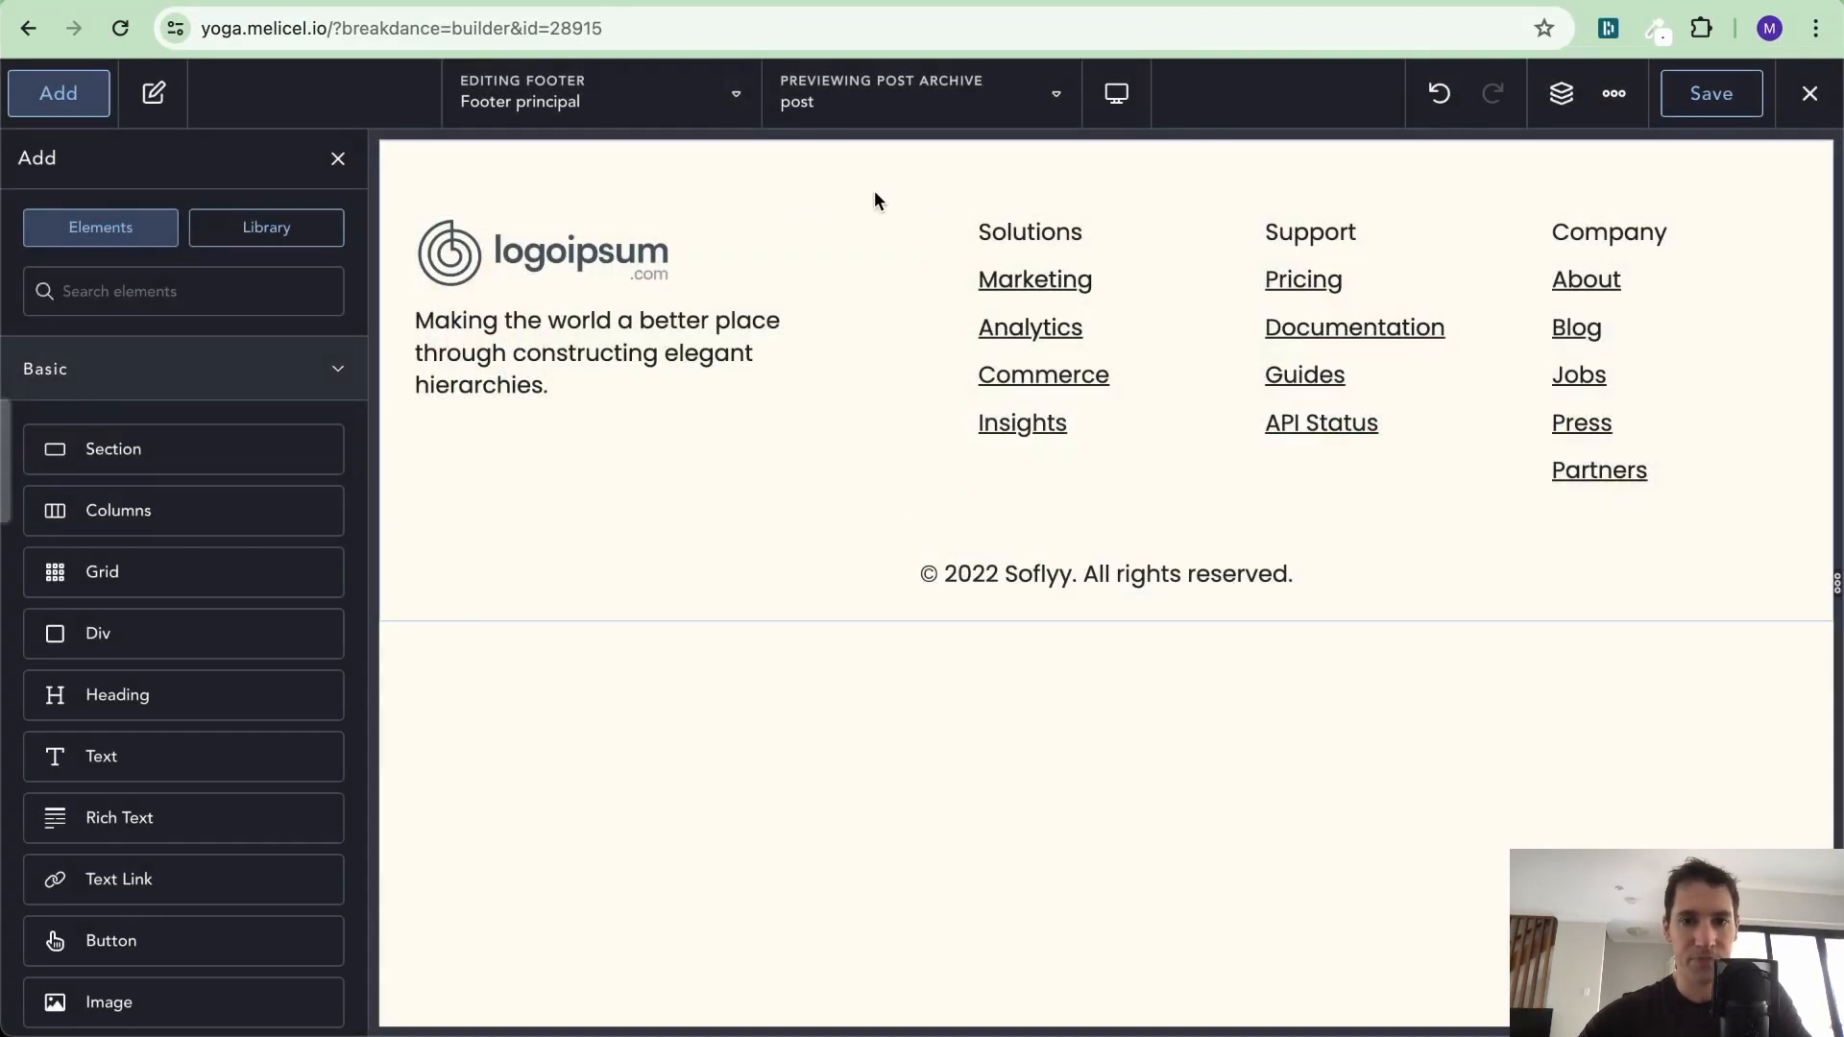
# Replace the footer's placeholder logo with the Yoga Studio logo from the media library
pyautogui.hotkey('ctrl', 'Left')
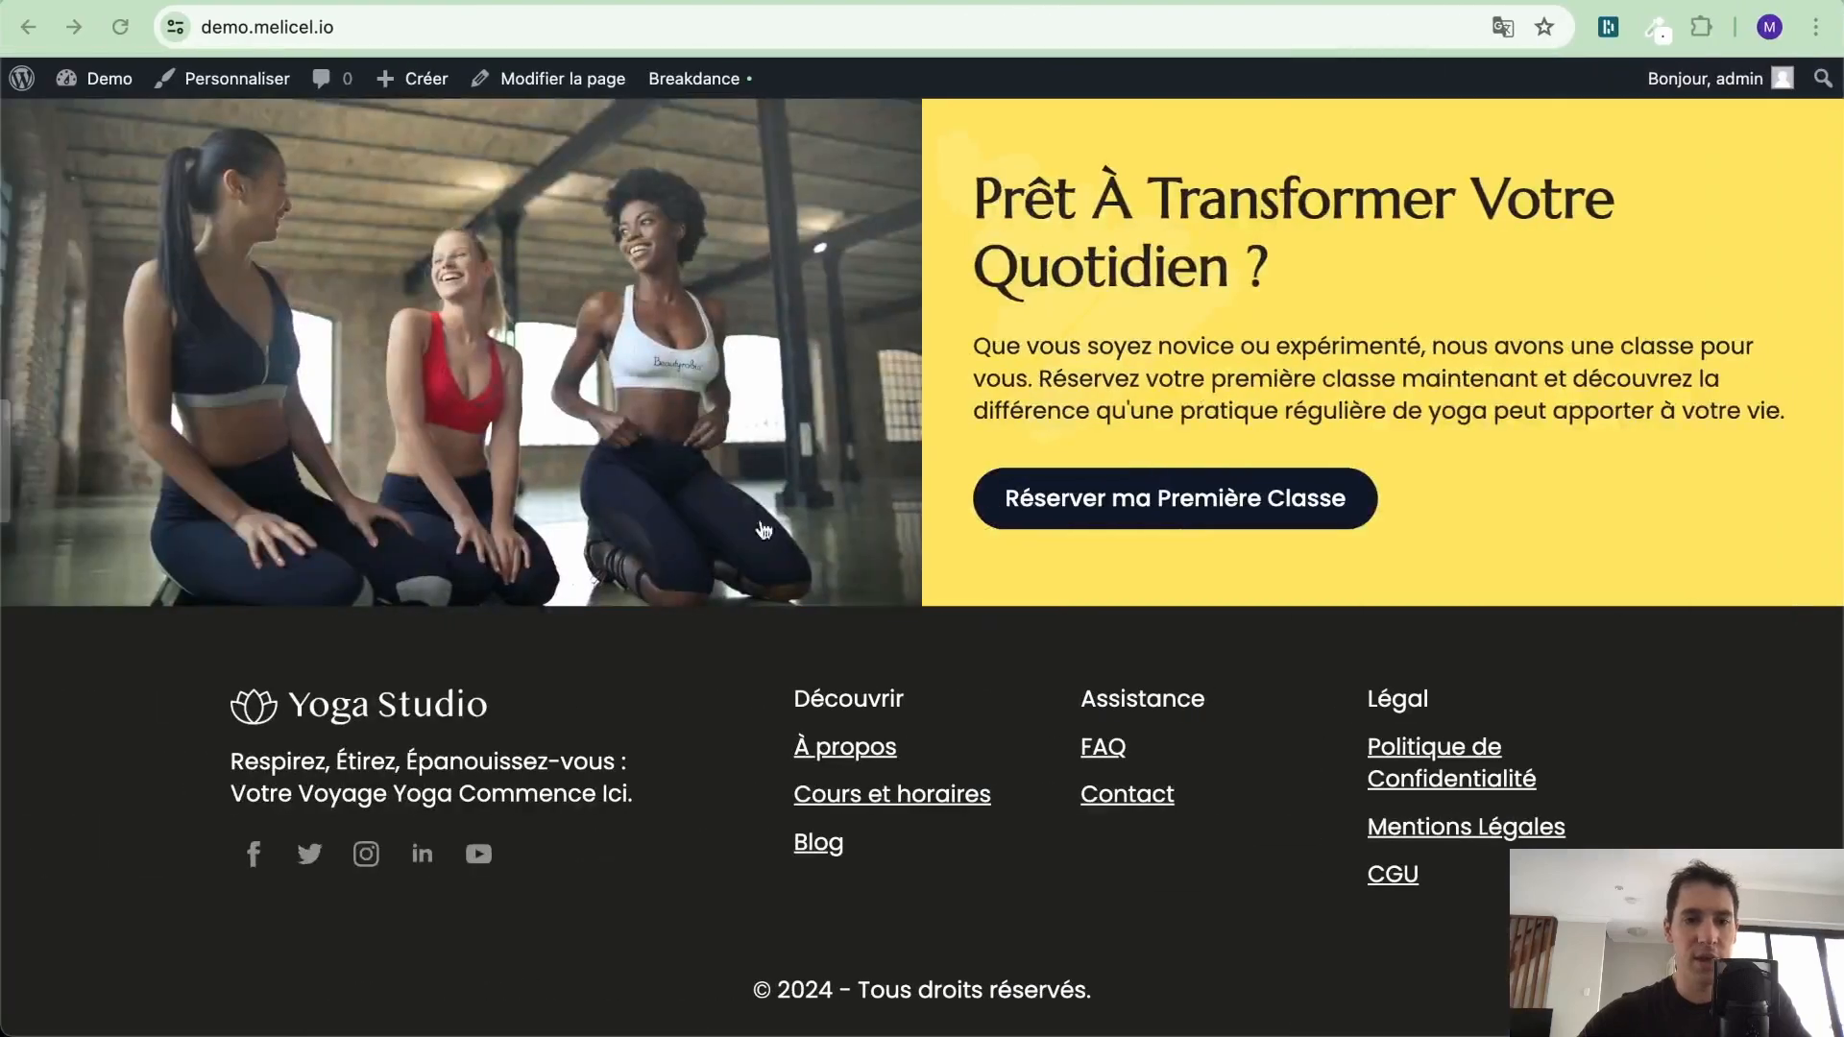
pyautogui.hotkey('ctrl', 'Right')
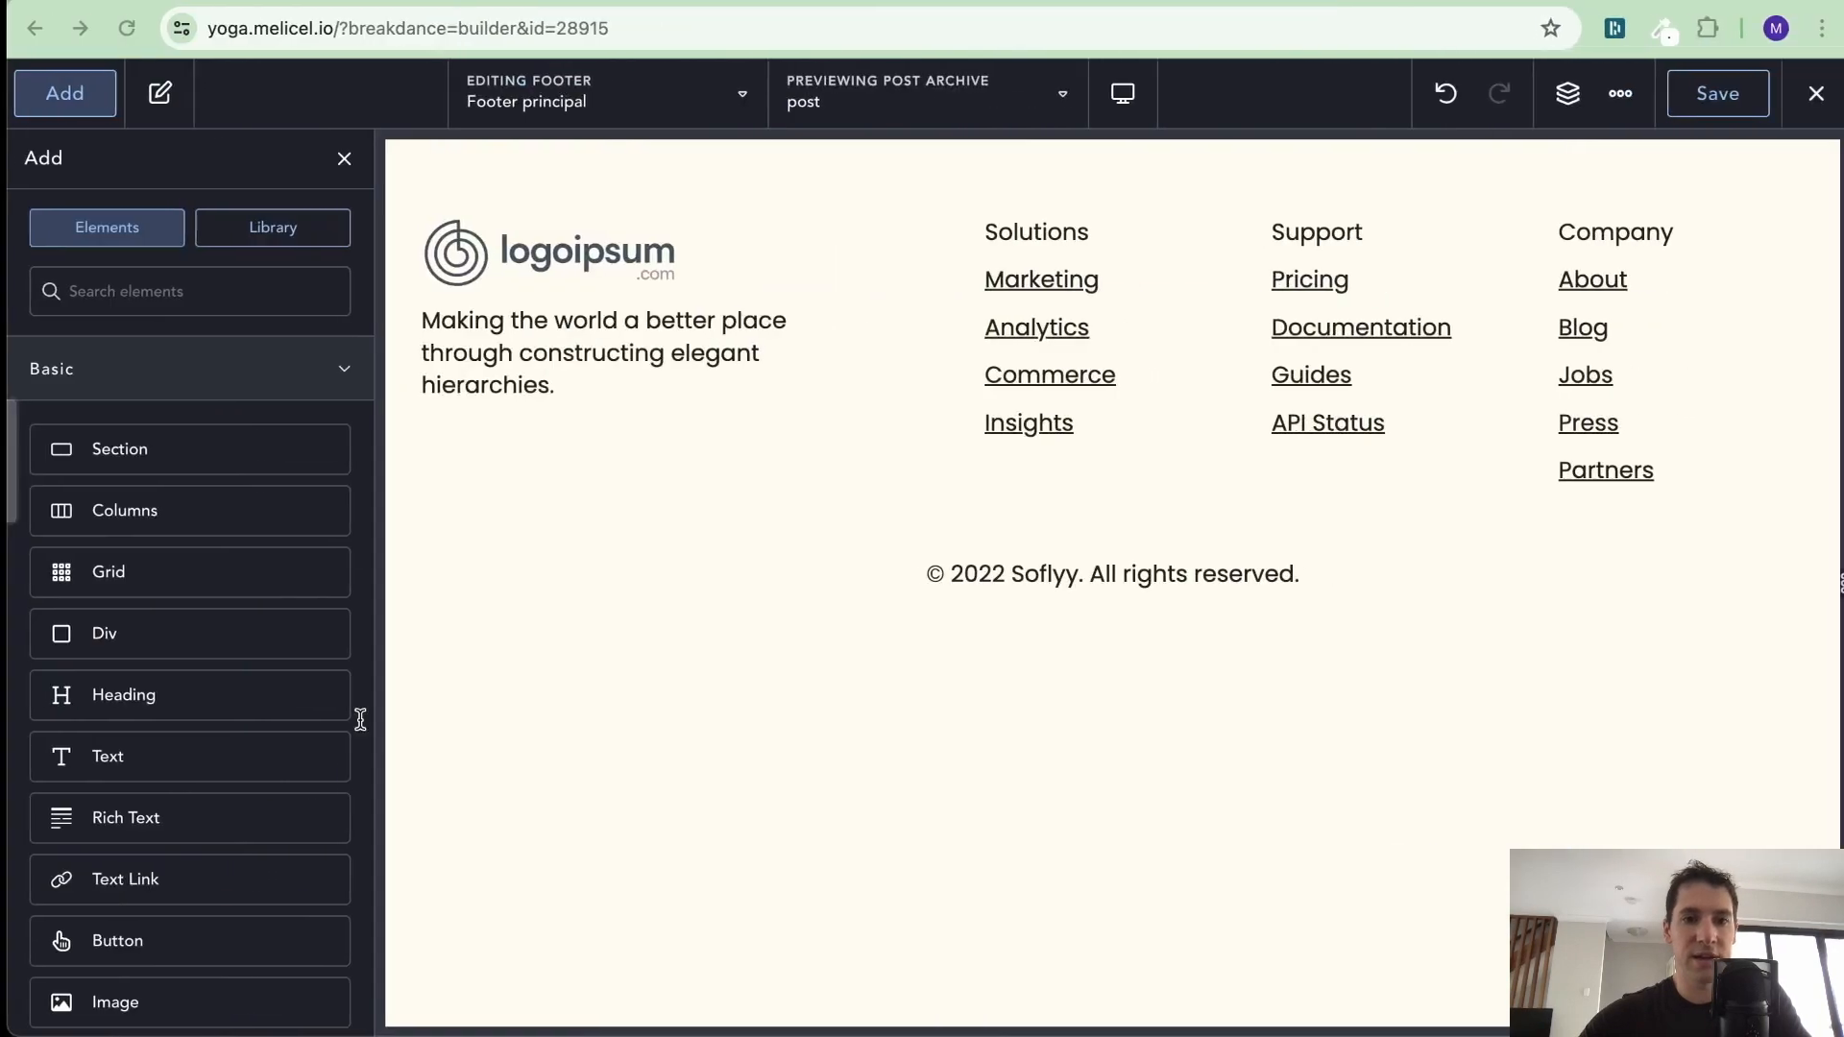
pyautogui.click(601, 246)
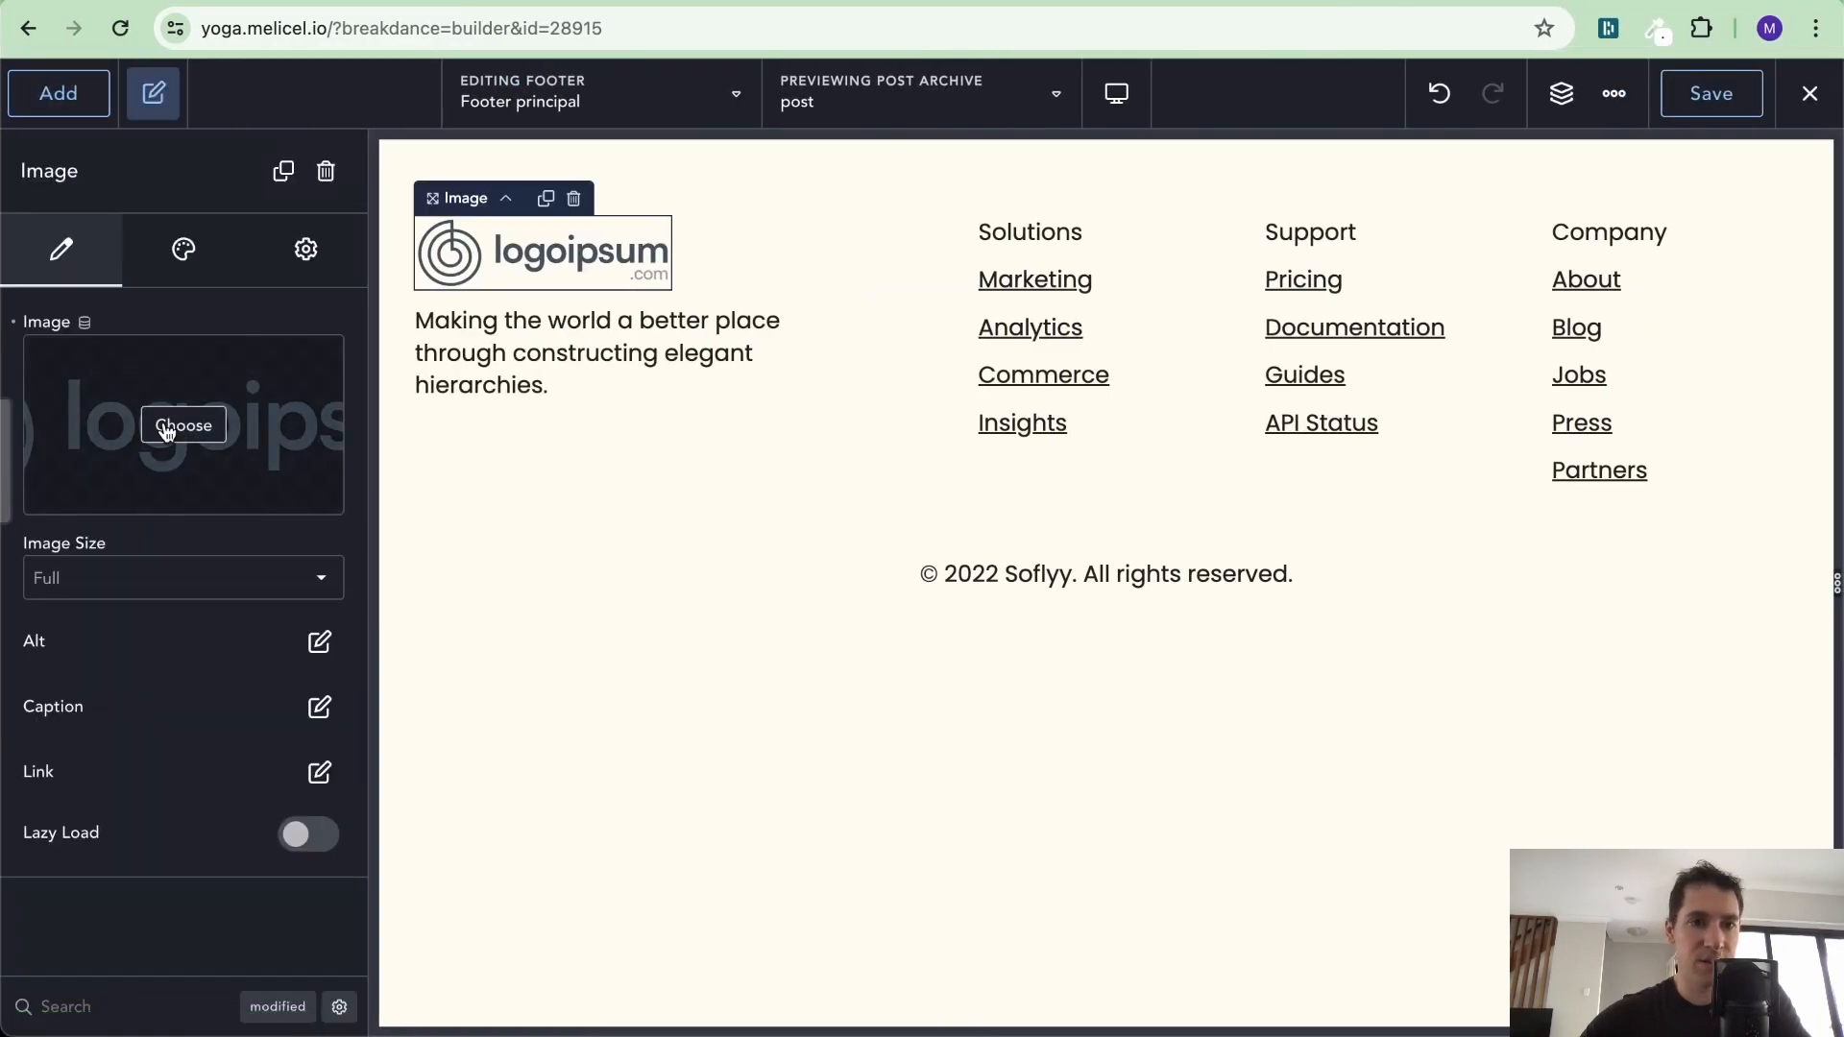
pyautogui.click(180, 420)
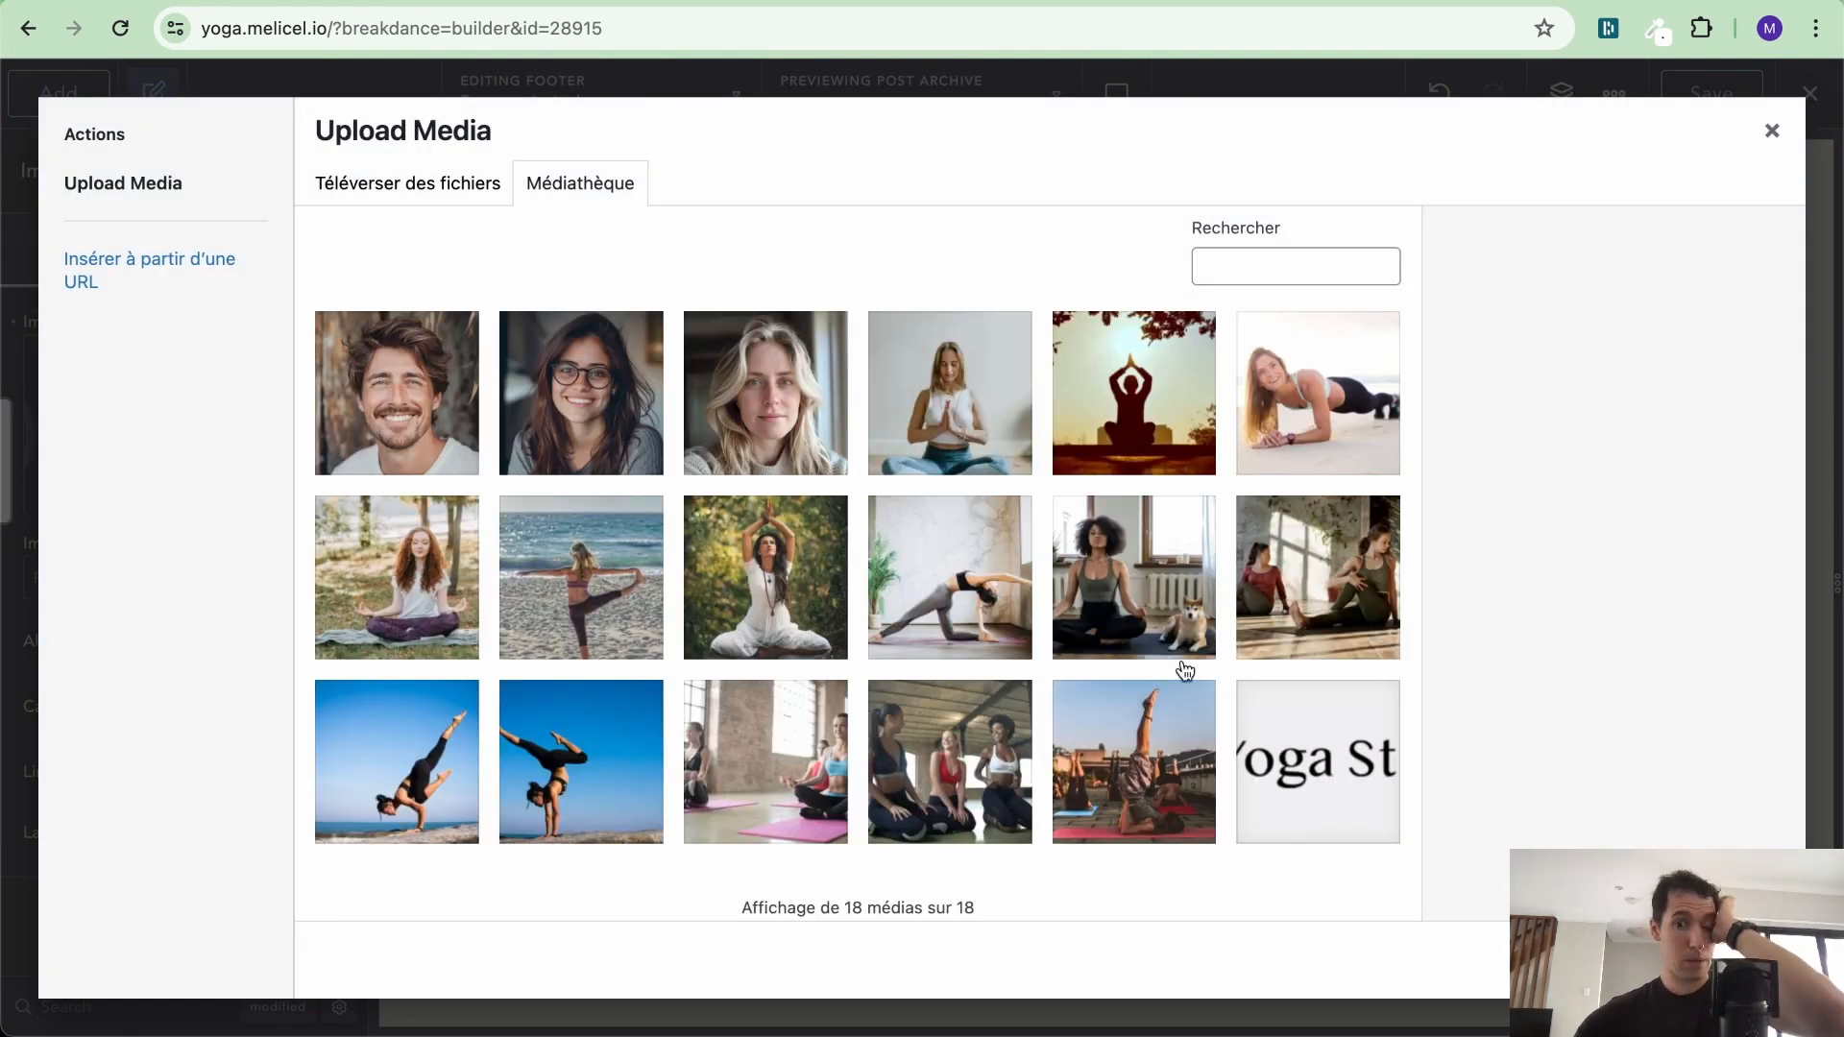
pyautogui.click(1318, 762)
pyautogui.click(1719, 961)
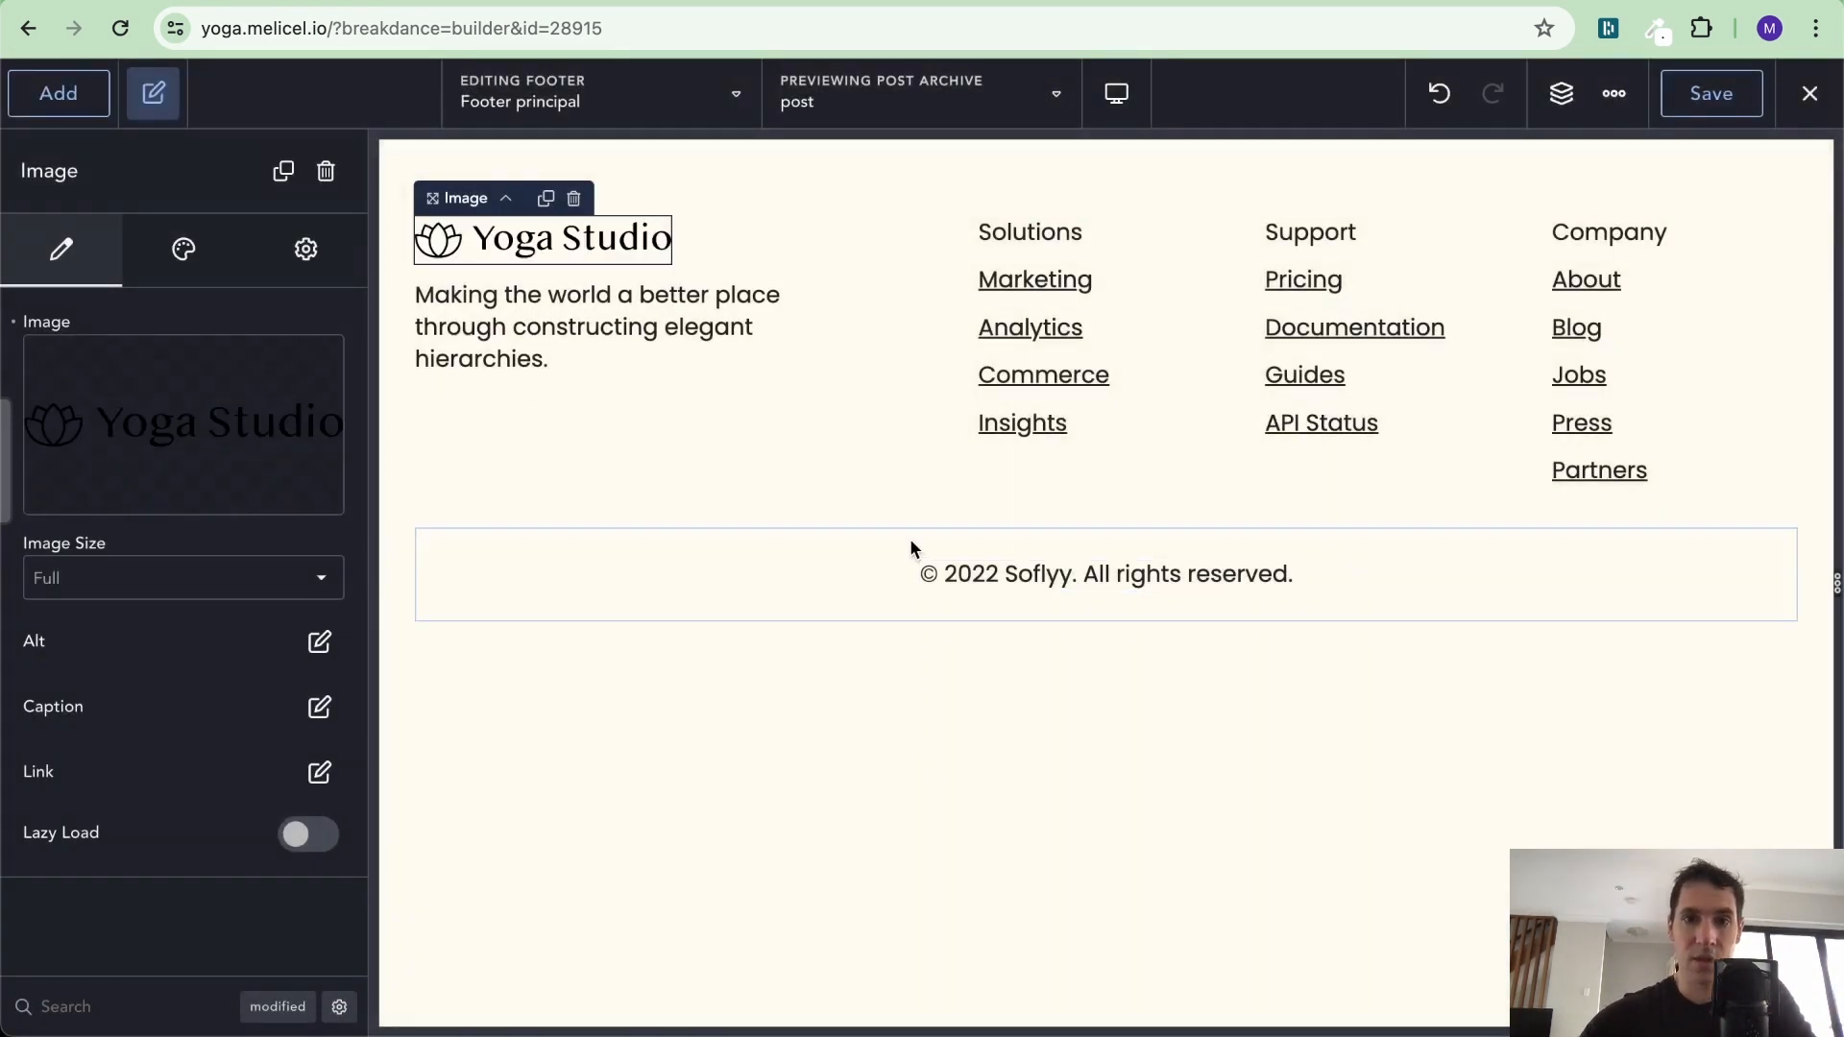
# Replace the text under the logo with the demo site's tagline "Respirez, Étirez, Épanouissez-vous : Votre Voyage Yoga Commence Ici."
pyautogui.hotkey('ctrl', 'Left')
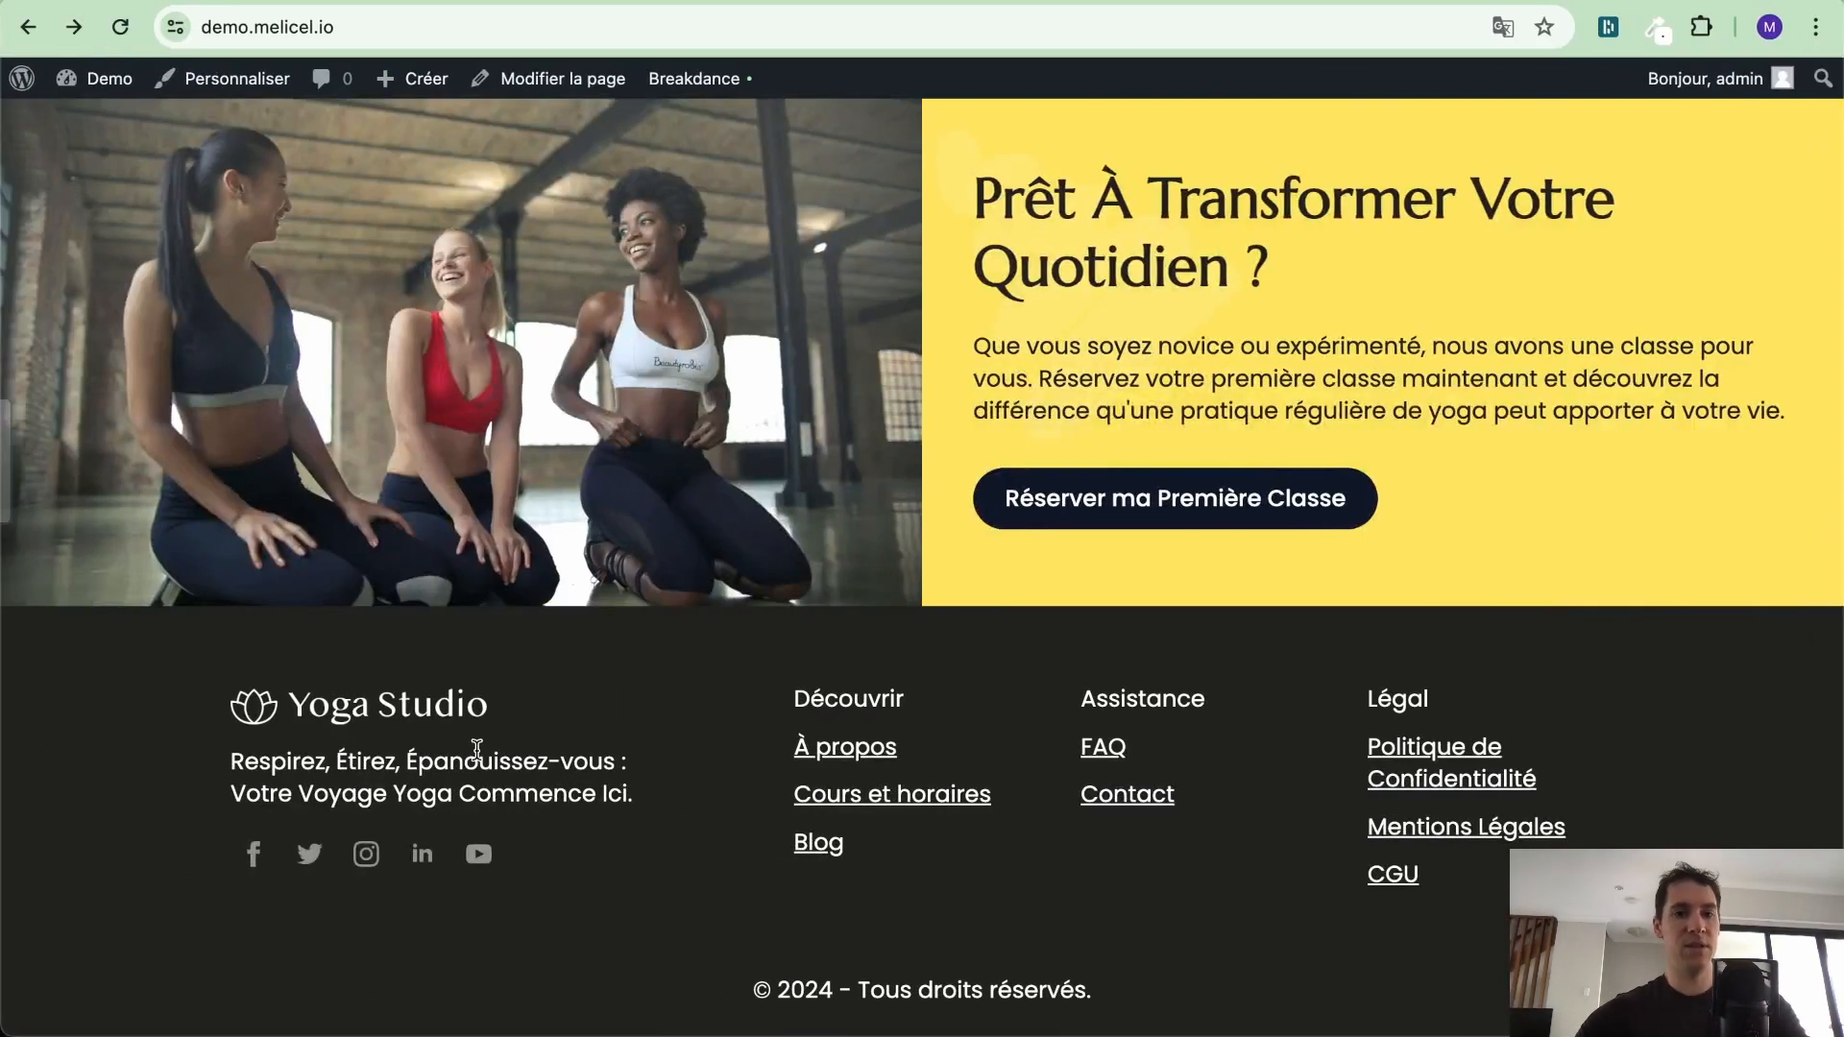
pyautogui.tripleClick(477, 749)
pyautogui.hotkey('ctrl', 'c')
pyautogui.hotkey('ctrl', 'Right')
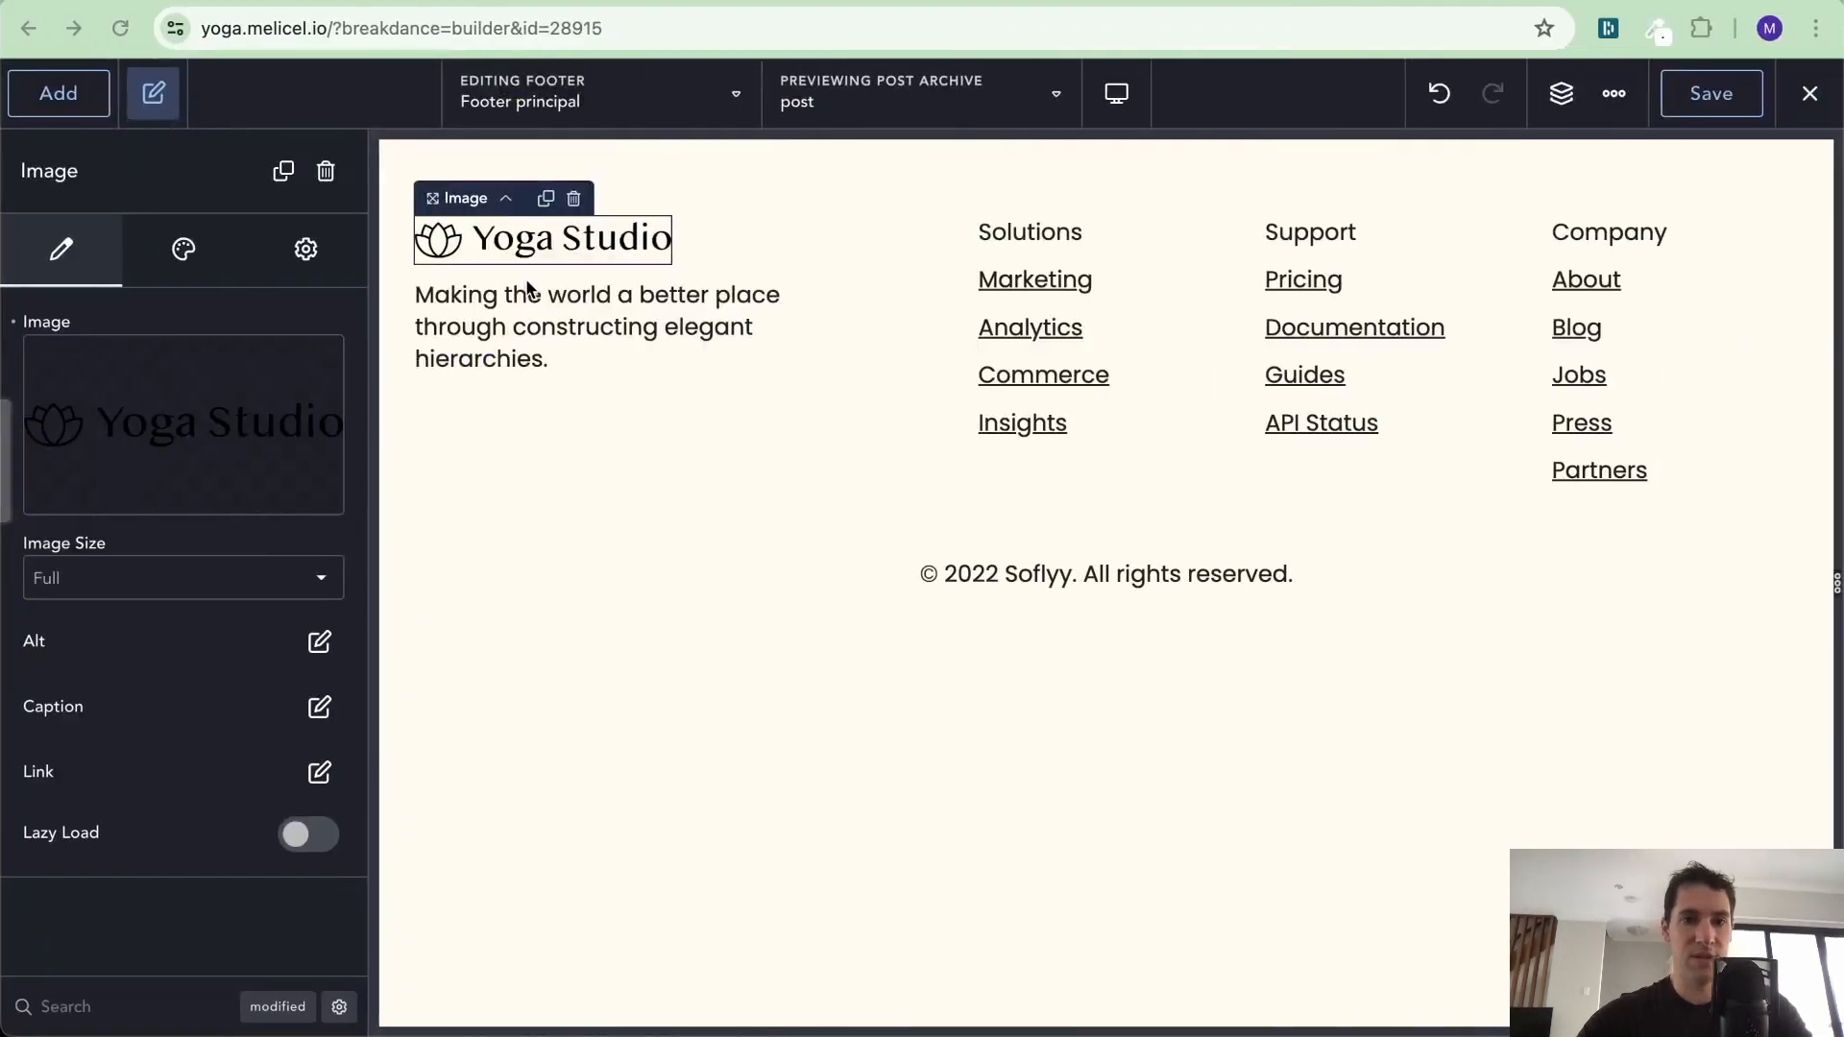
pyautogui.click(528, 288)
pyautogui.tripleClick(527, 289)
pyautogui.hotkey('ctrl', 'v')
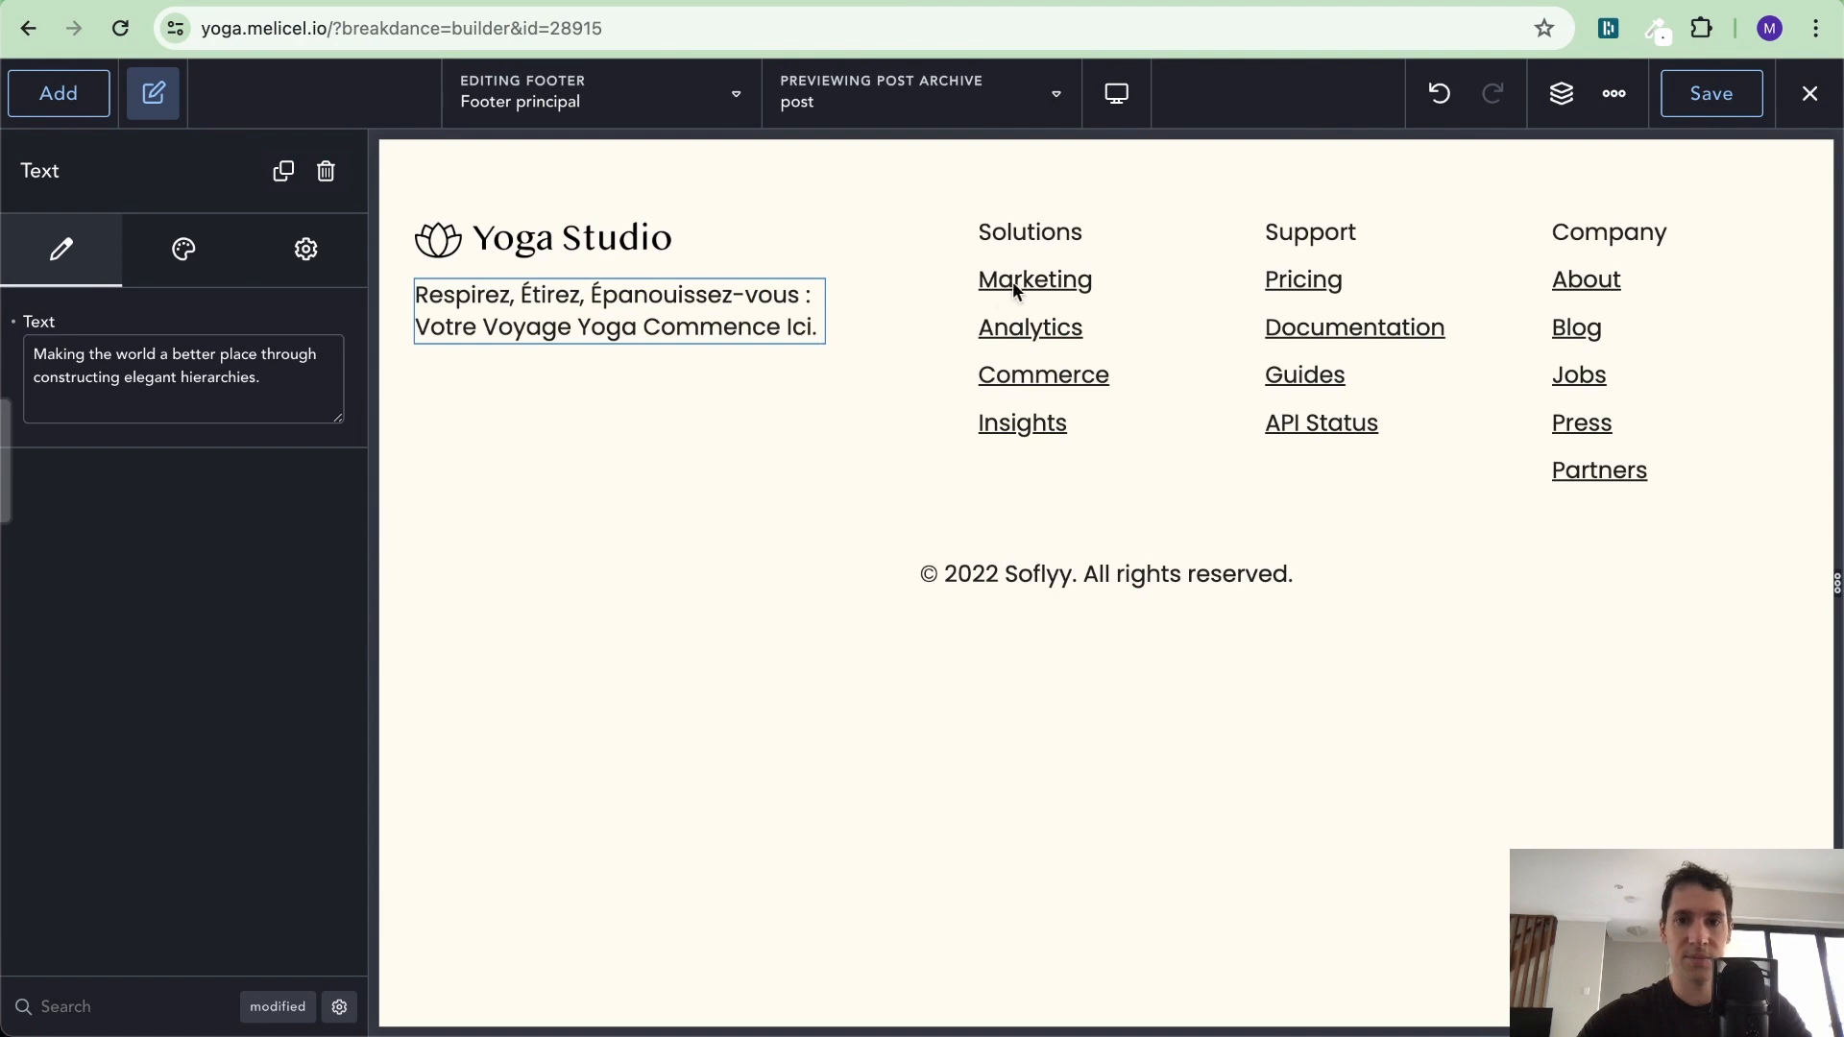
# Change the "Solutions" column heading to "Découvrir", matching the demo site's footer
pyautogui.click(1020, 232)
pyautogui.hotkey('ctrl', 'Left')
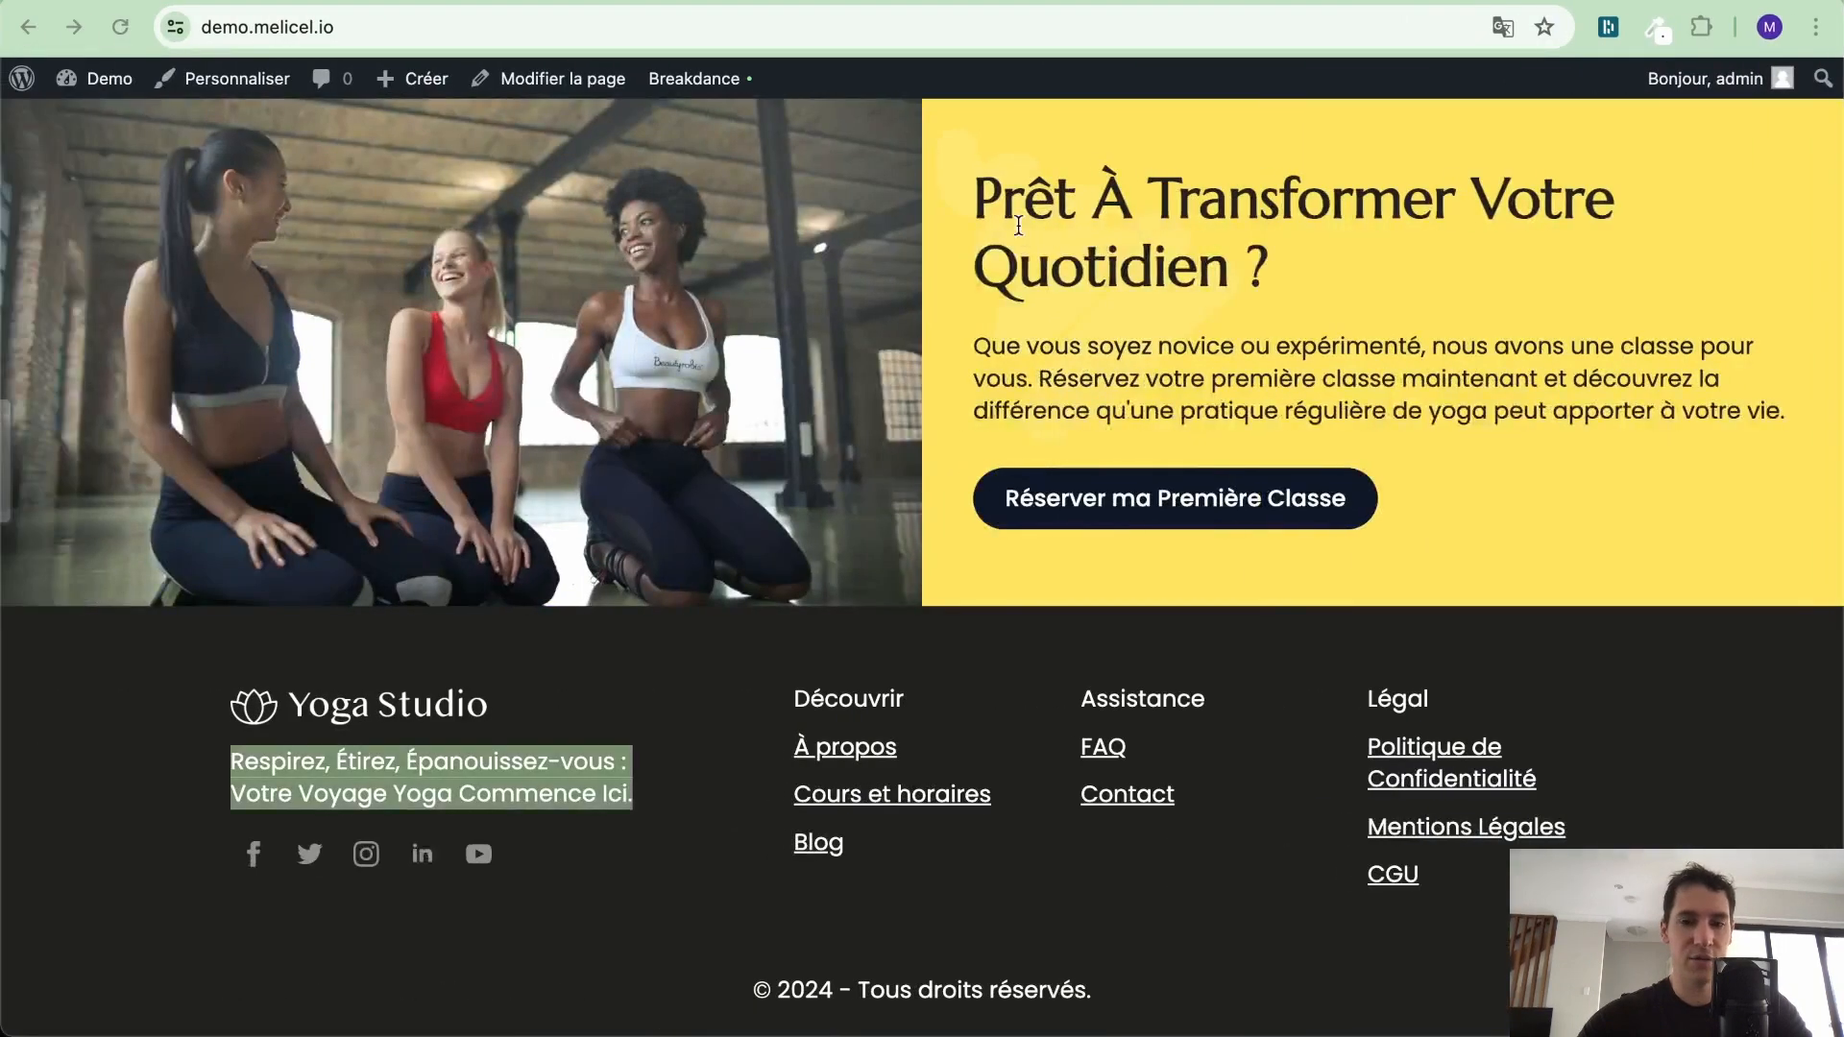
pyautogui.hotkey('ctrl', 'Right')
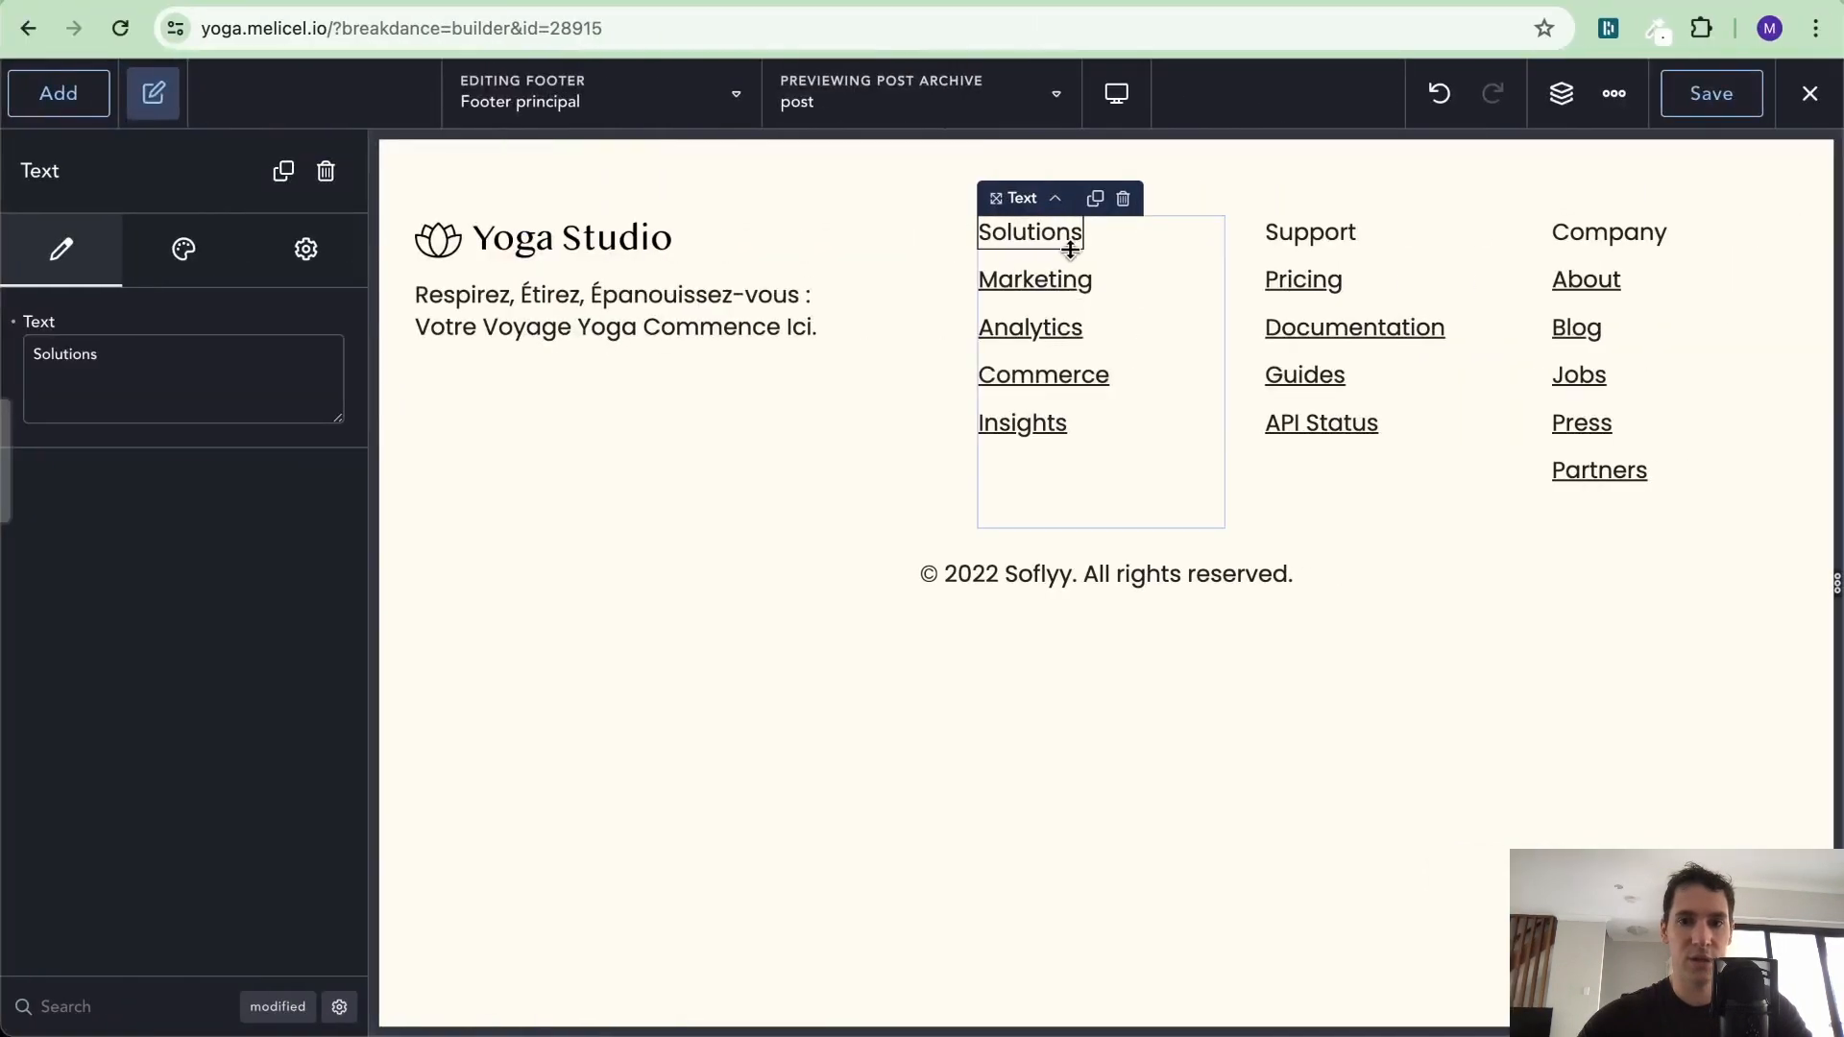
pyautogui.doubleClick(1054, 235)
pyautogui.write('Découvrir')
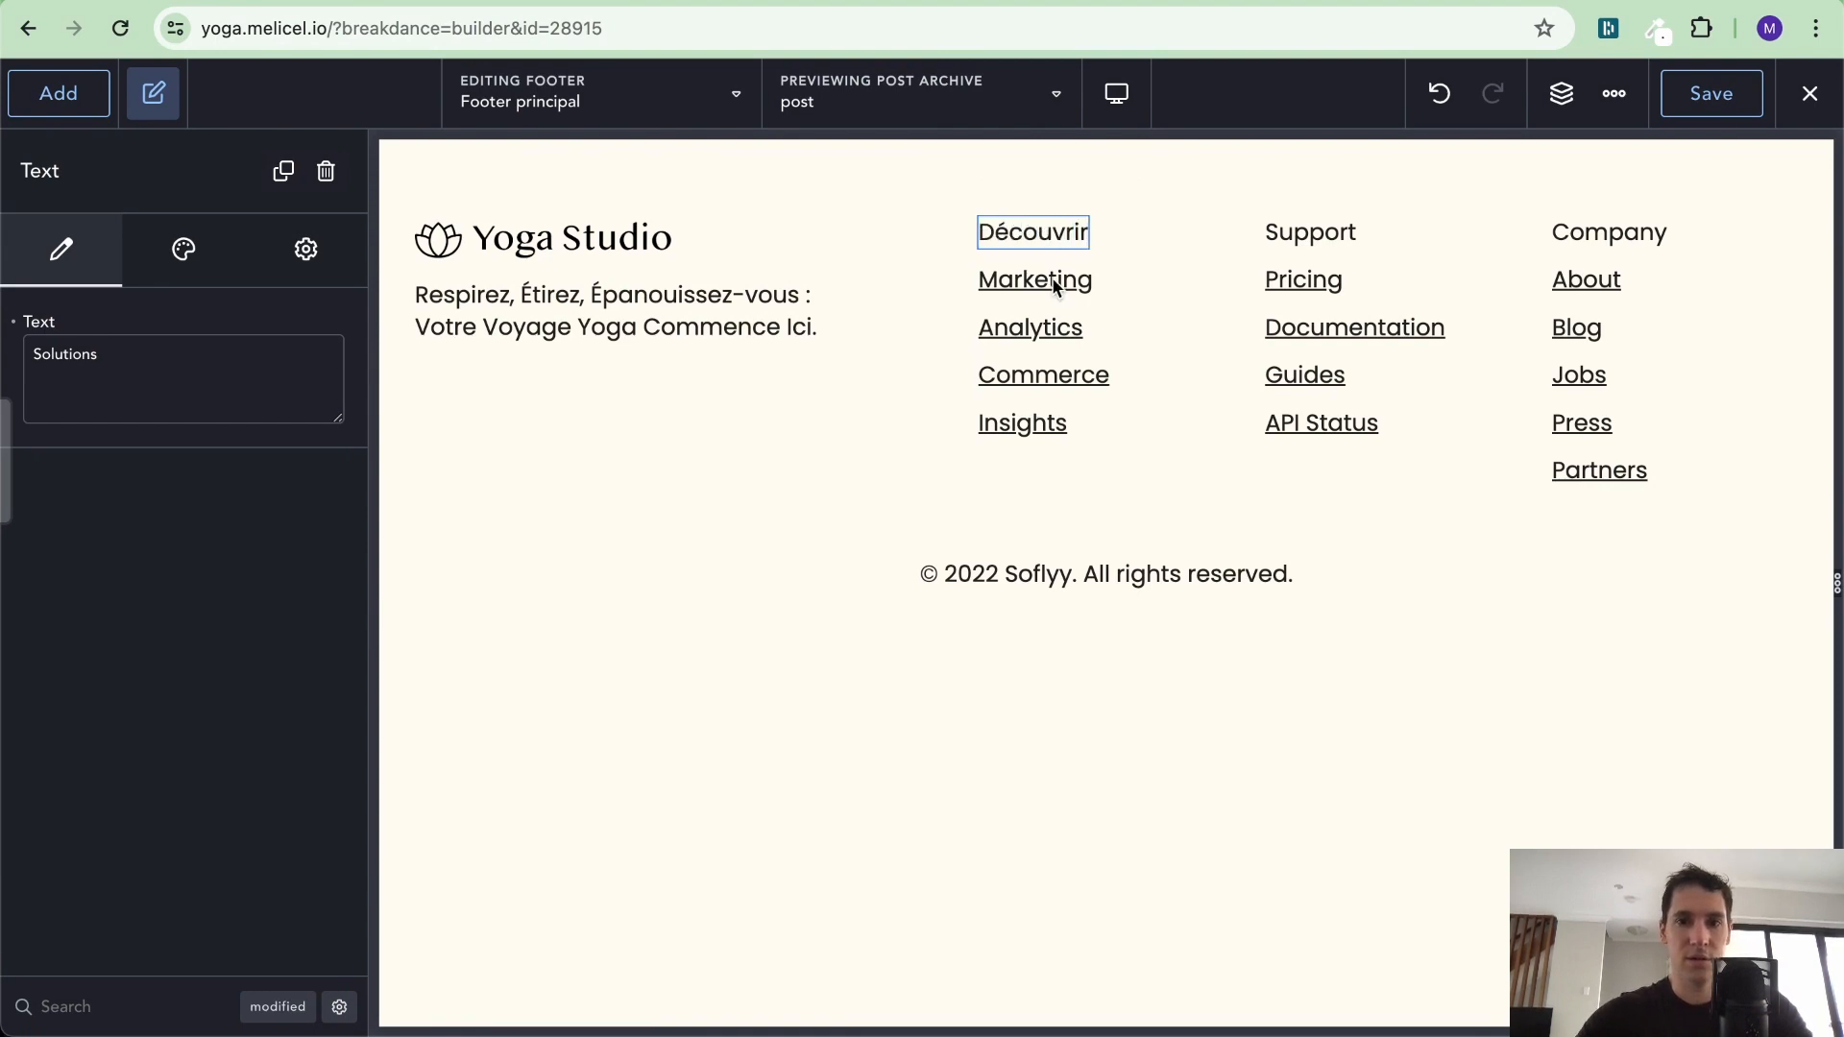
# Change the "Marketing" link text in the Découvrir column to "À propos", matching the demo site's footer
pyautogui.click(1054, 285)
pyautogui.hotkey('ctrl', 'Left')
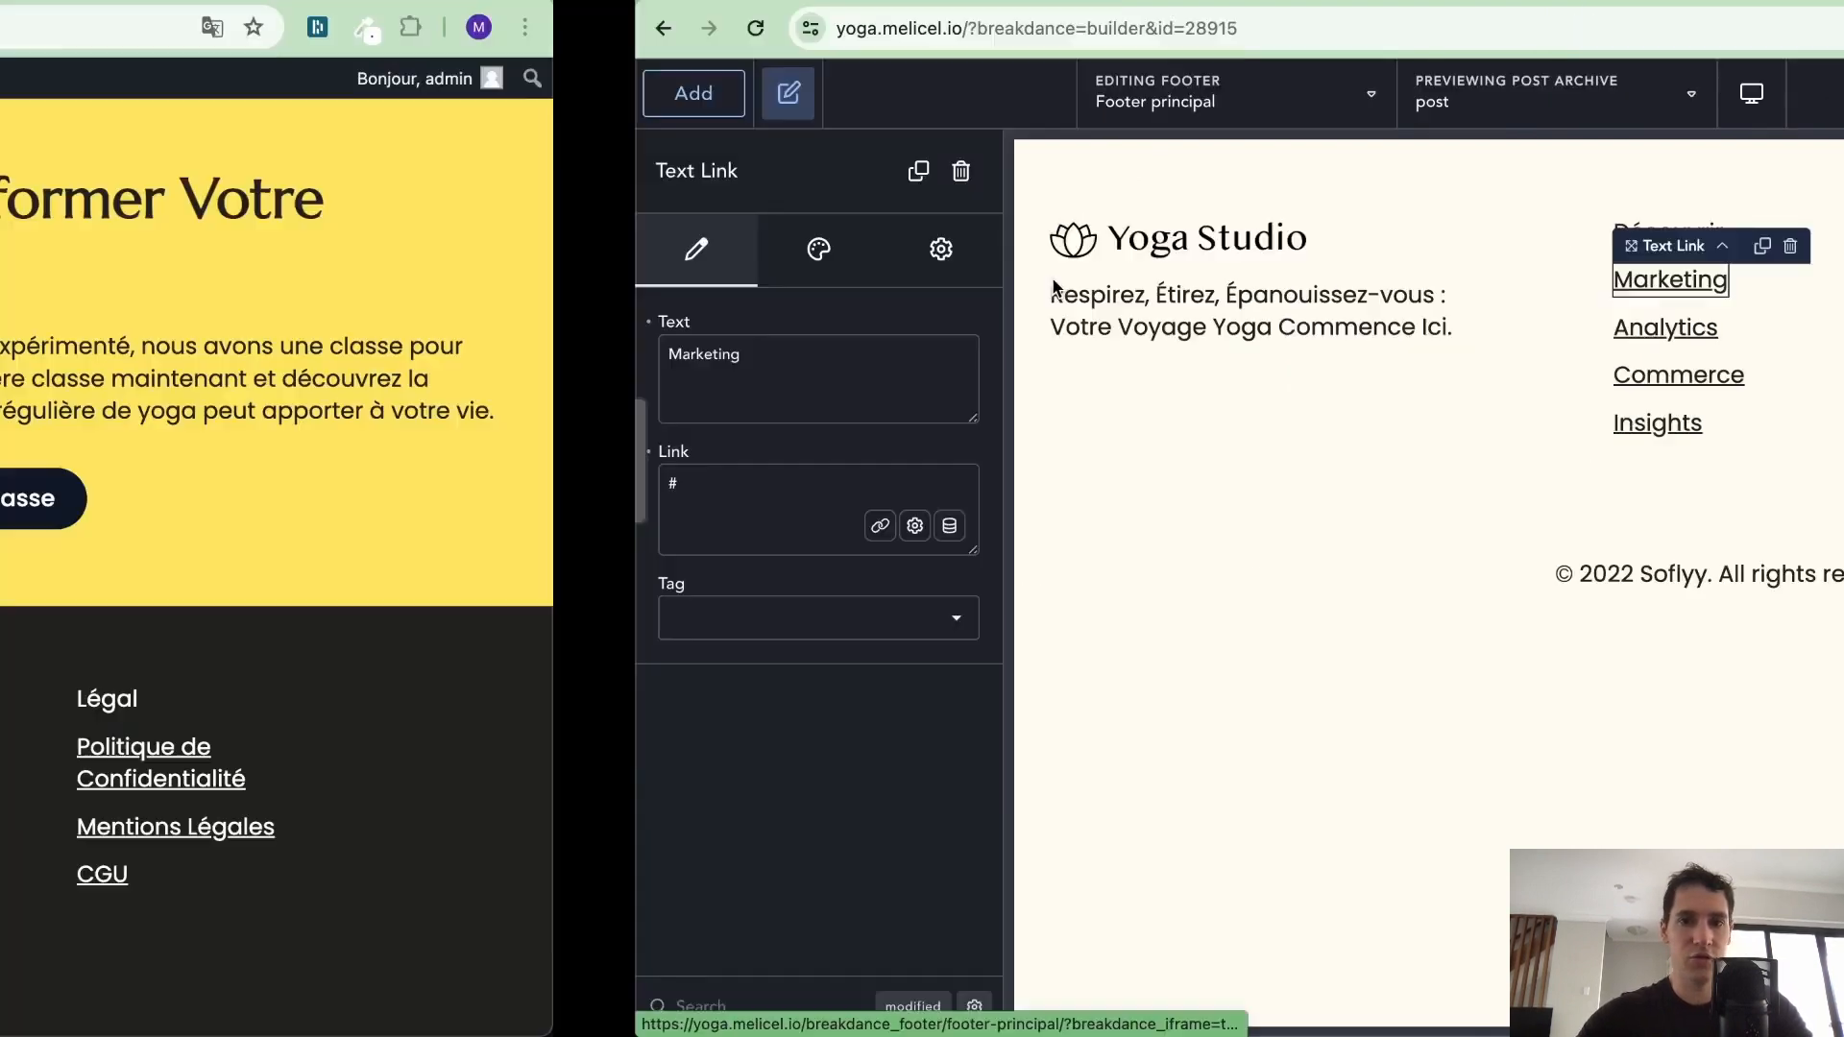
pyautogui.hotkey('ctrl', 'Right')
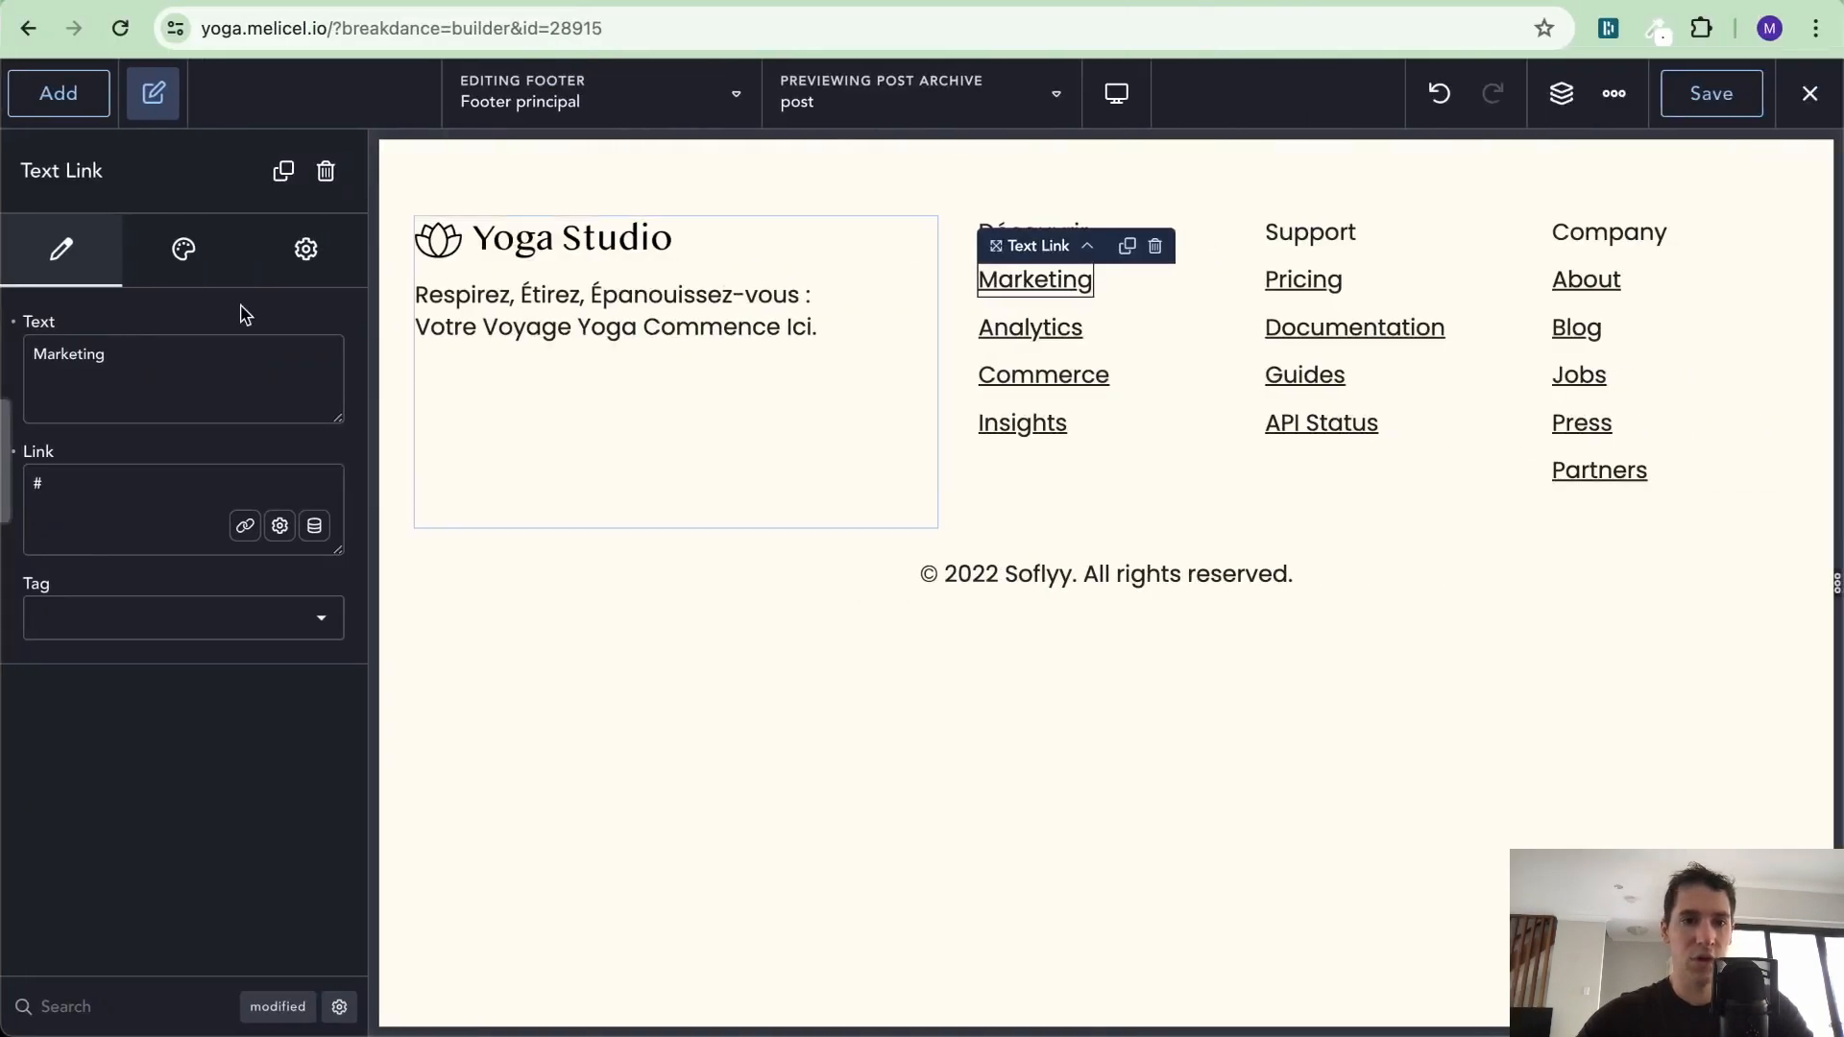
pyautogui.doubleClick(119, 353)
pyautogui.hotkey('ctrl', 'Left')
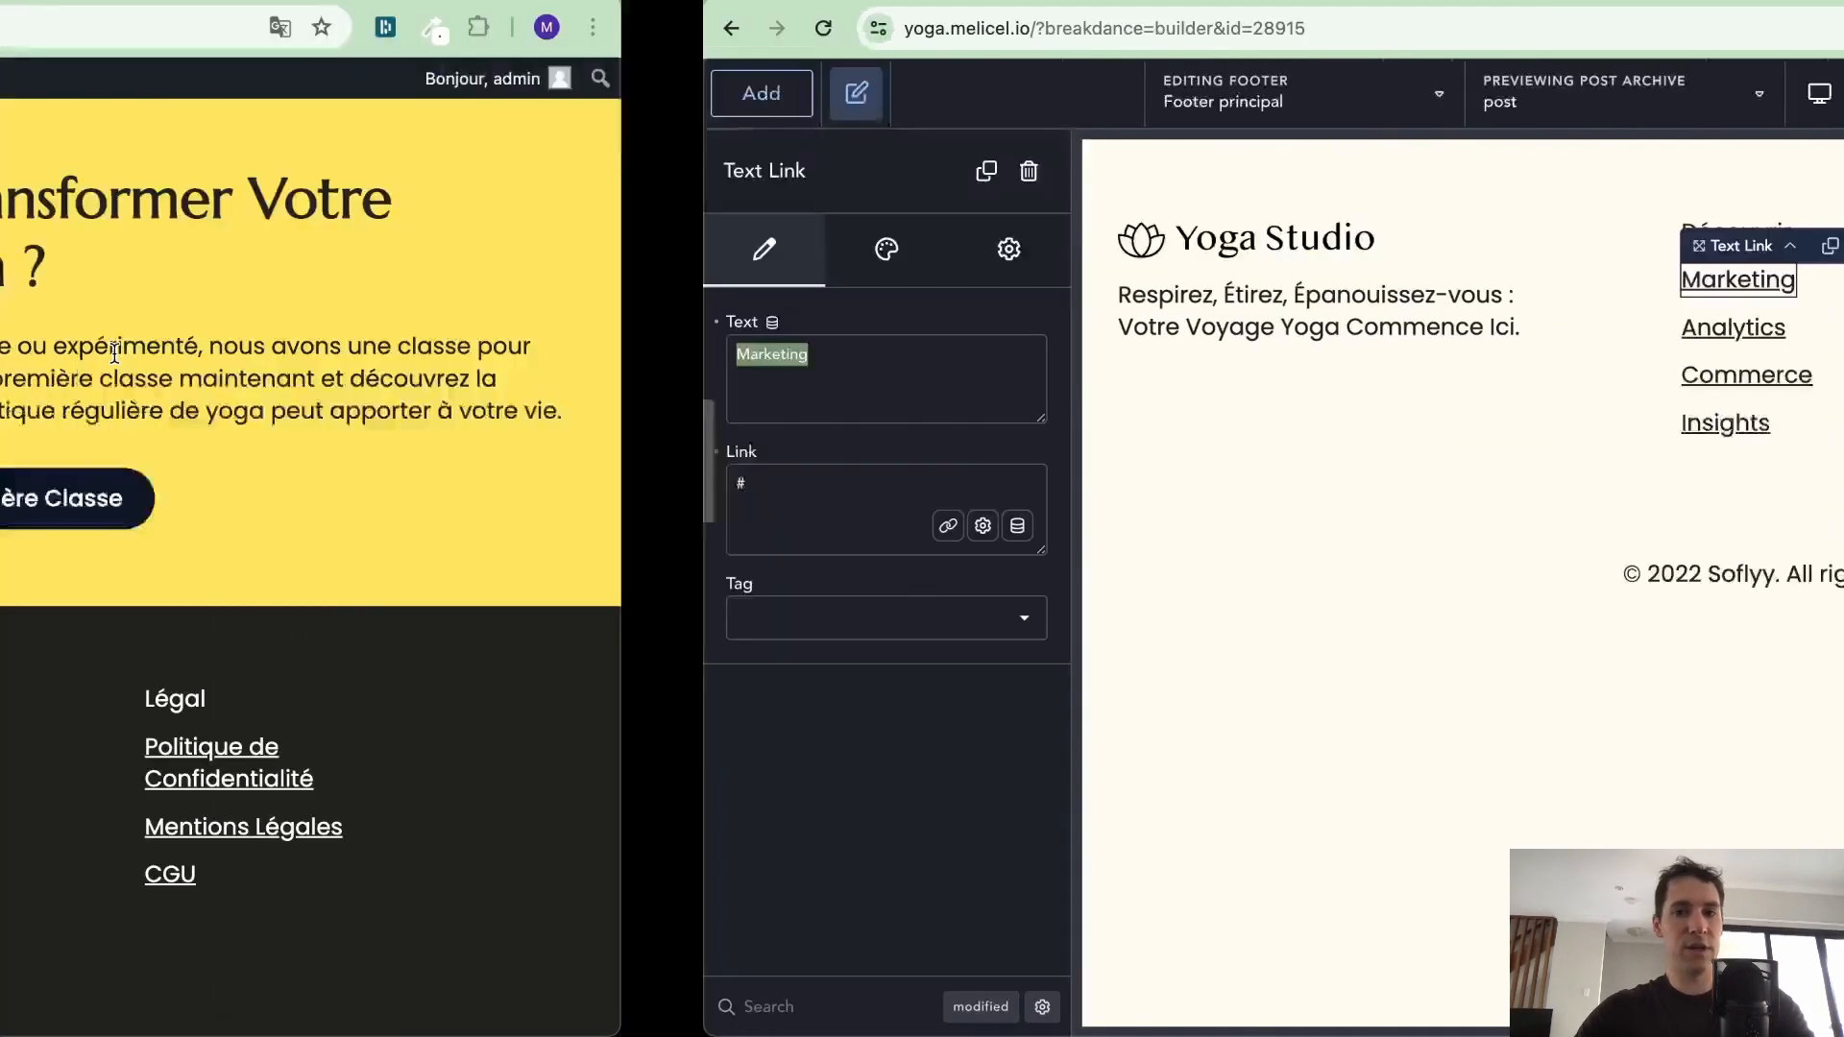
pyautogui.hotkey('ctrl', 'Right')
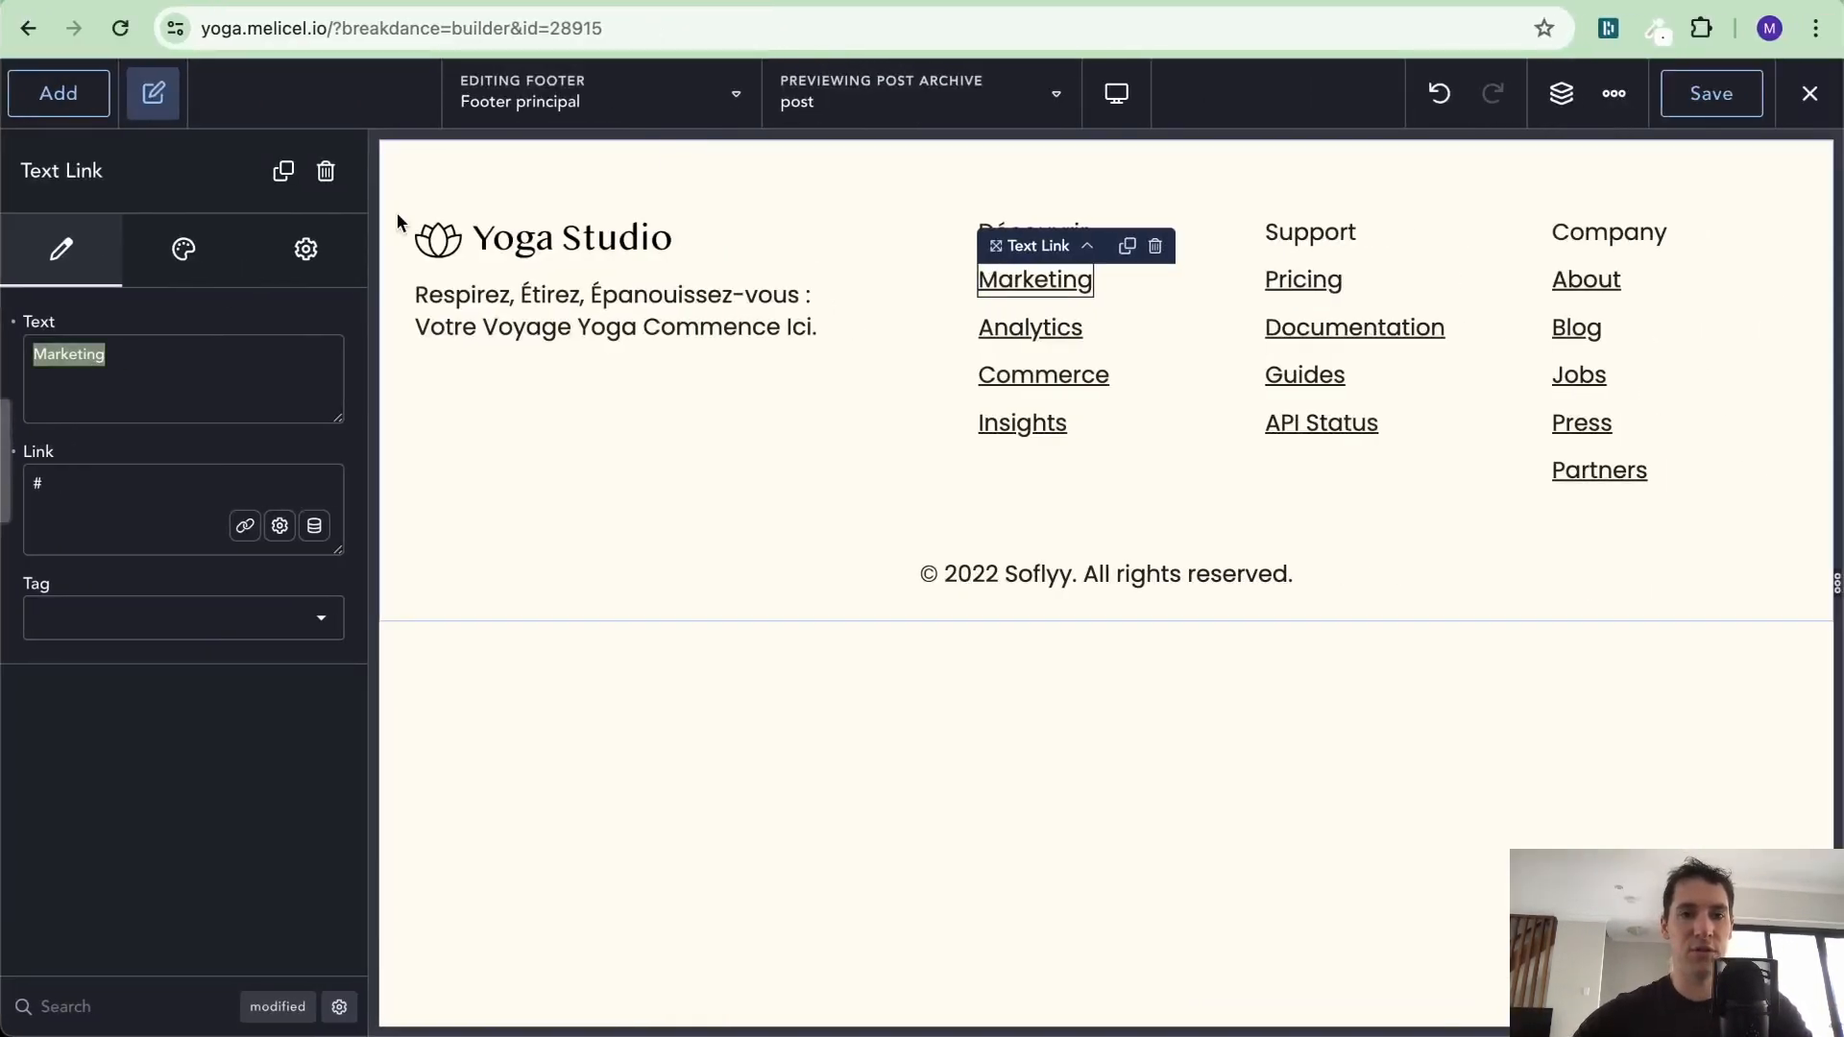
pyautogui.write('À')
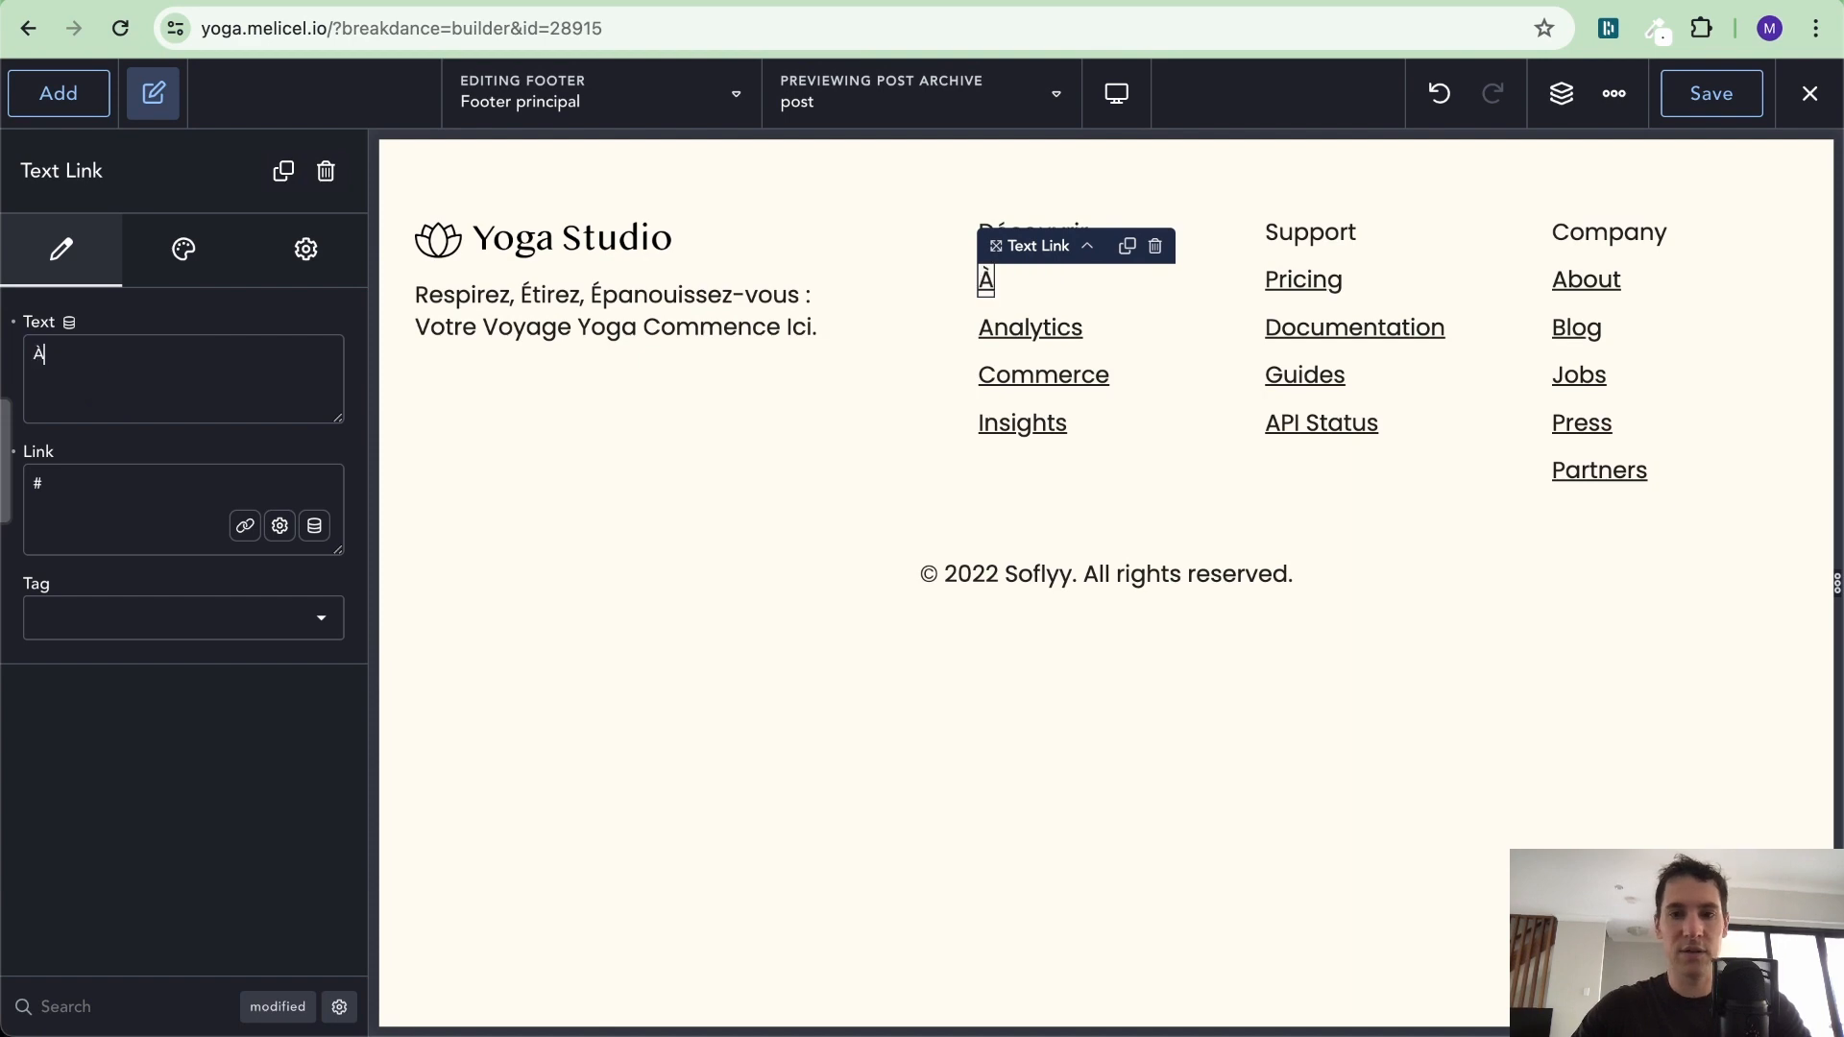
pyautogui.write(' propos')
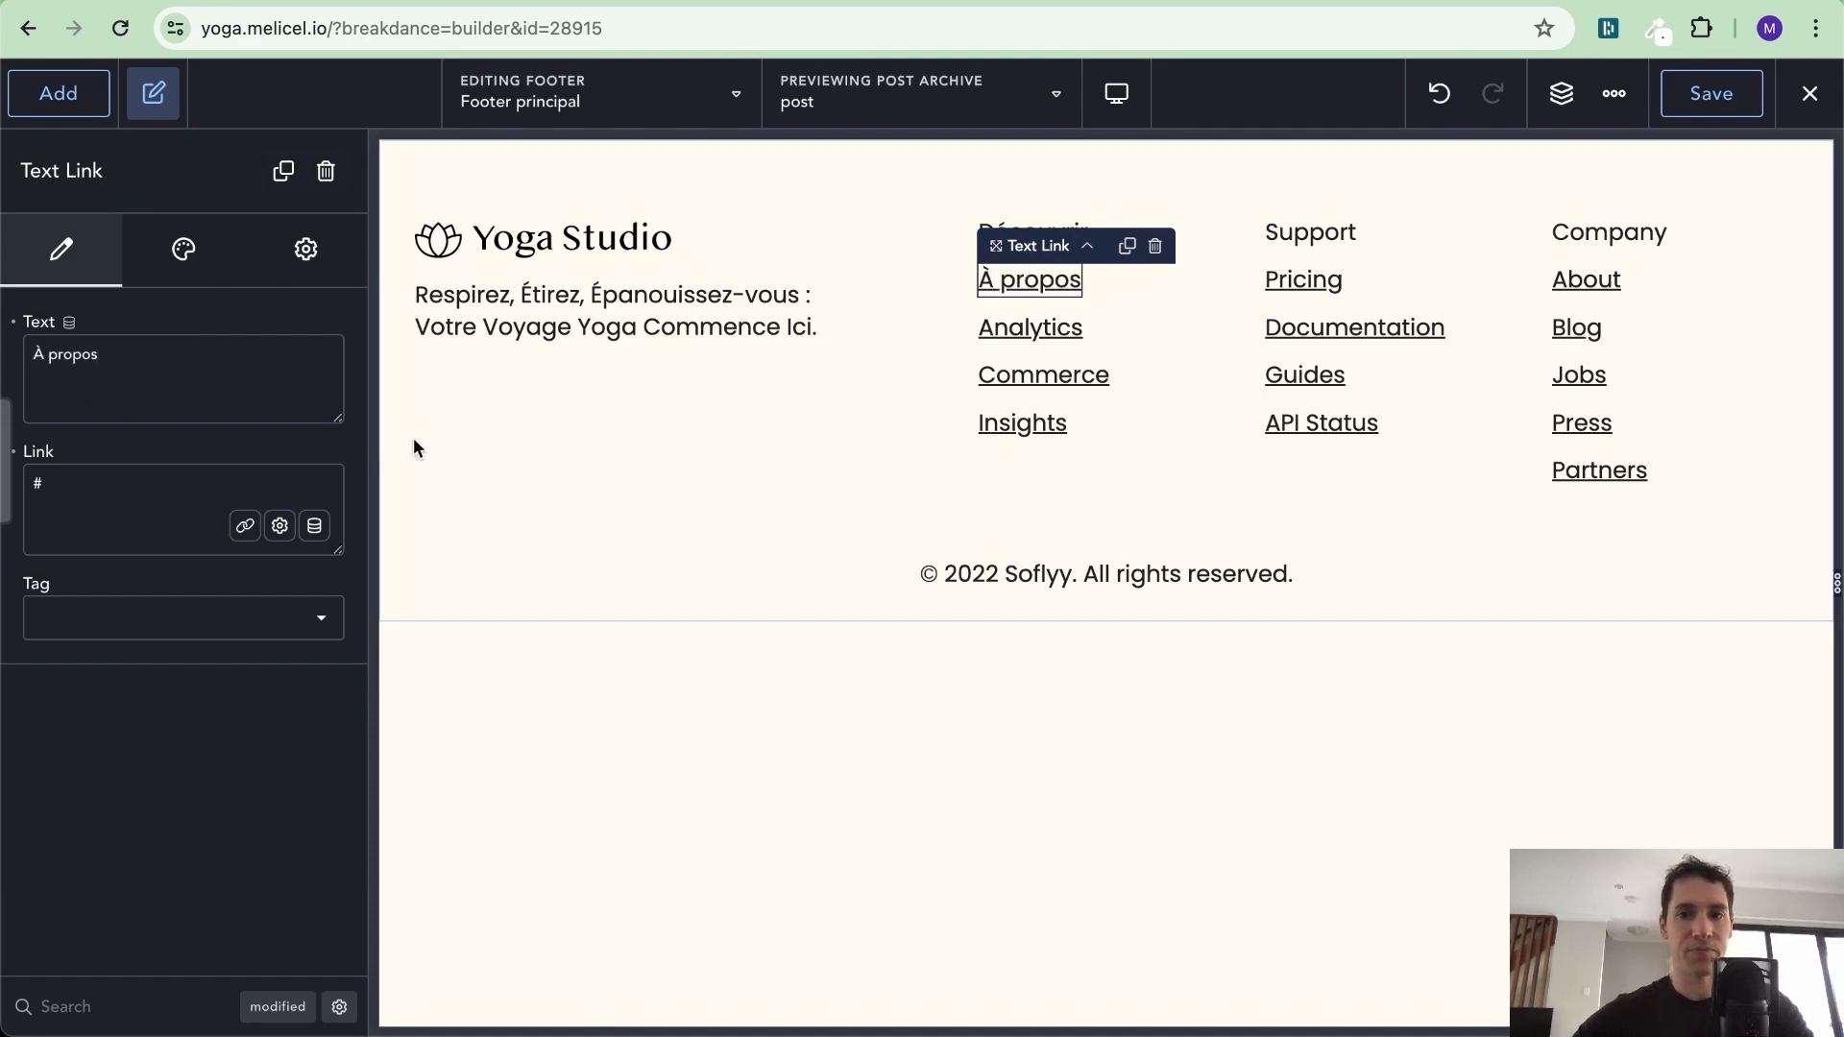
# Check the demo site's footer and change the "Analytics" link text to "Cours et horaires"
pyautogui.hotkey('ctrl', 'Left')
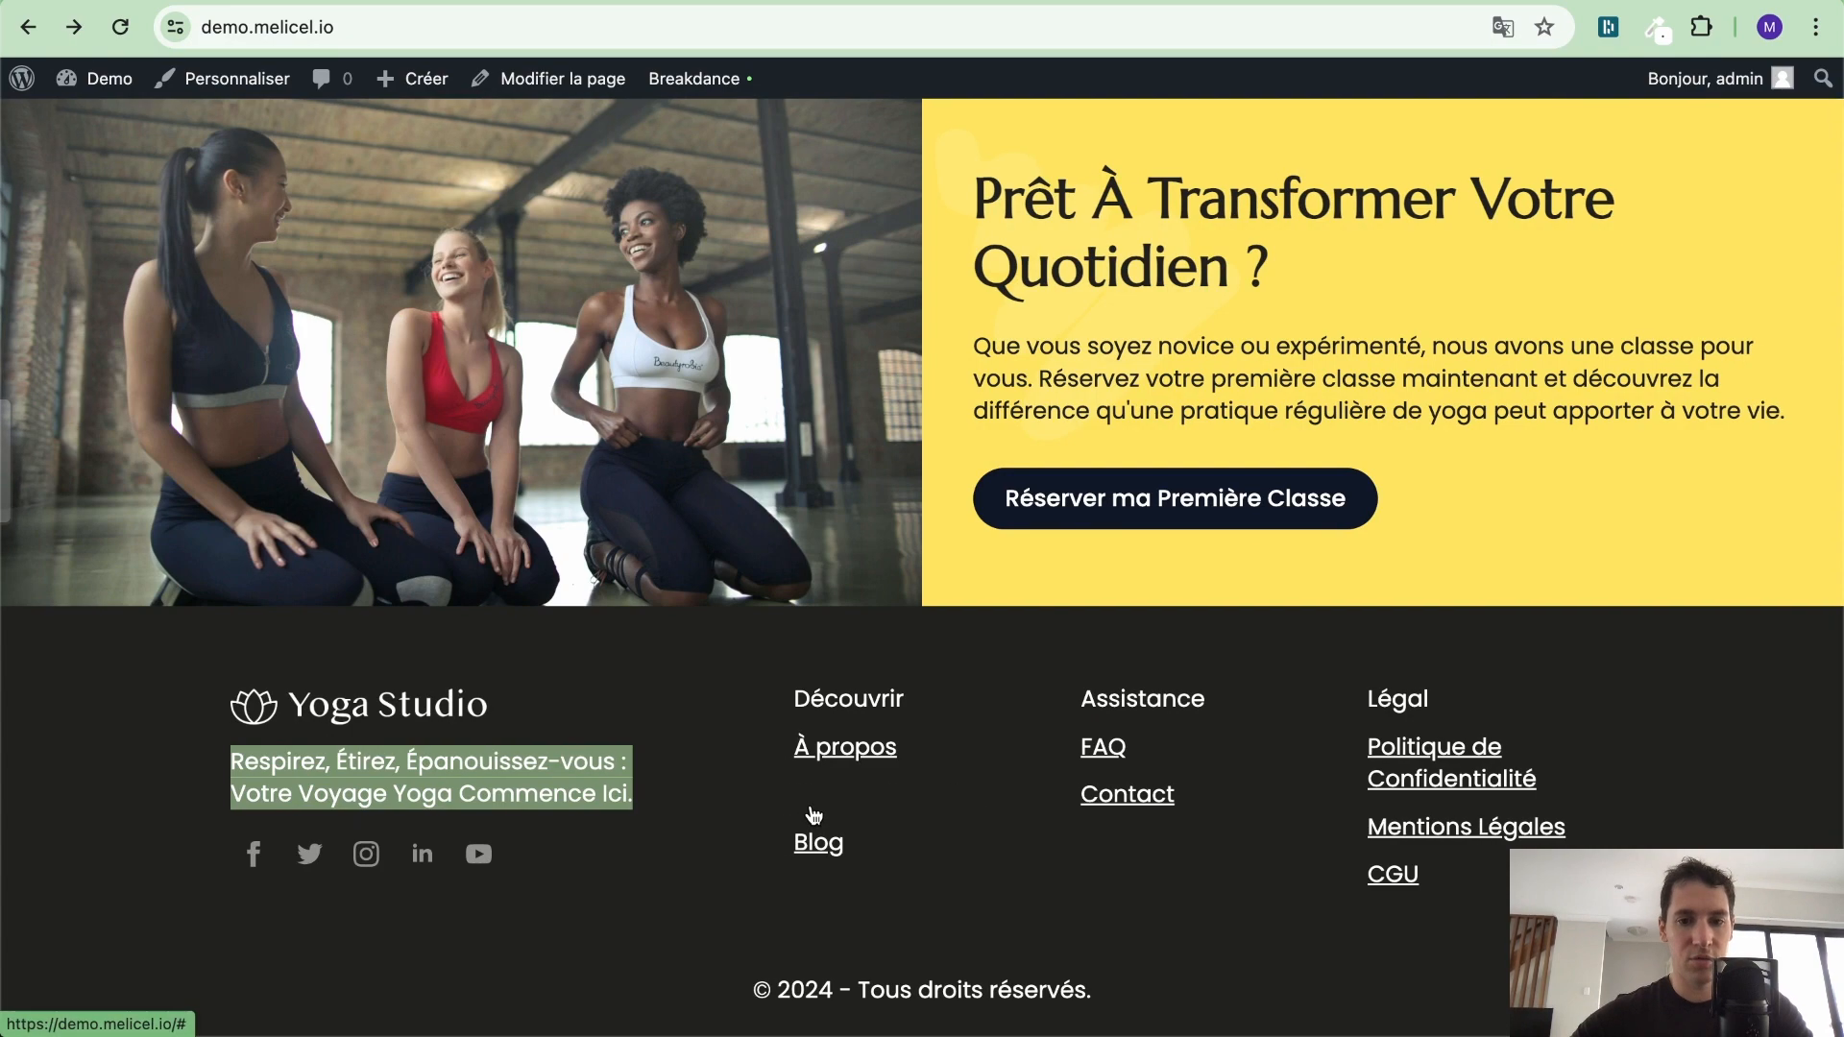
pyautogui.hotkey('ctrl', 'Right')
pyautogui.click(1035, 329)
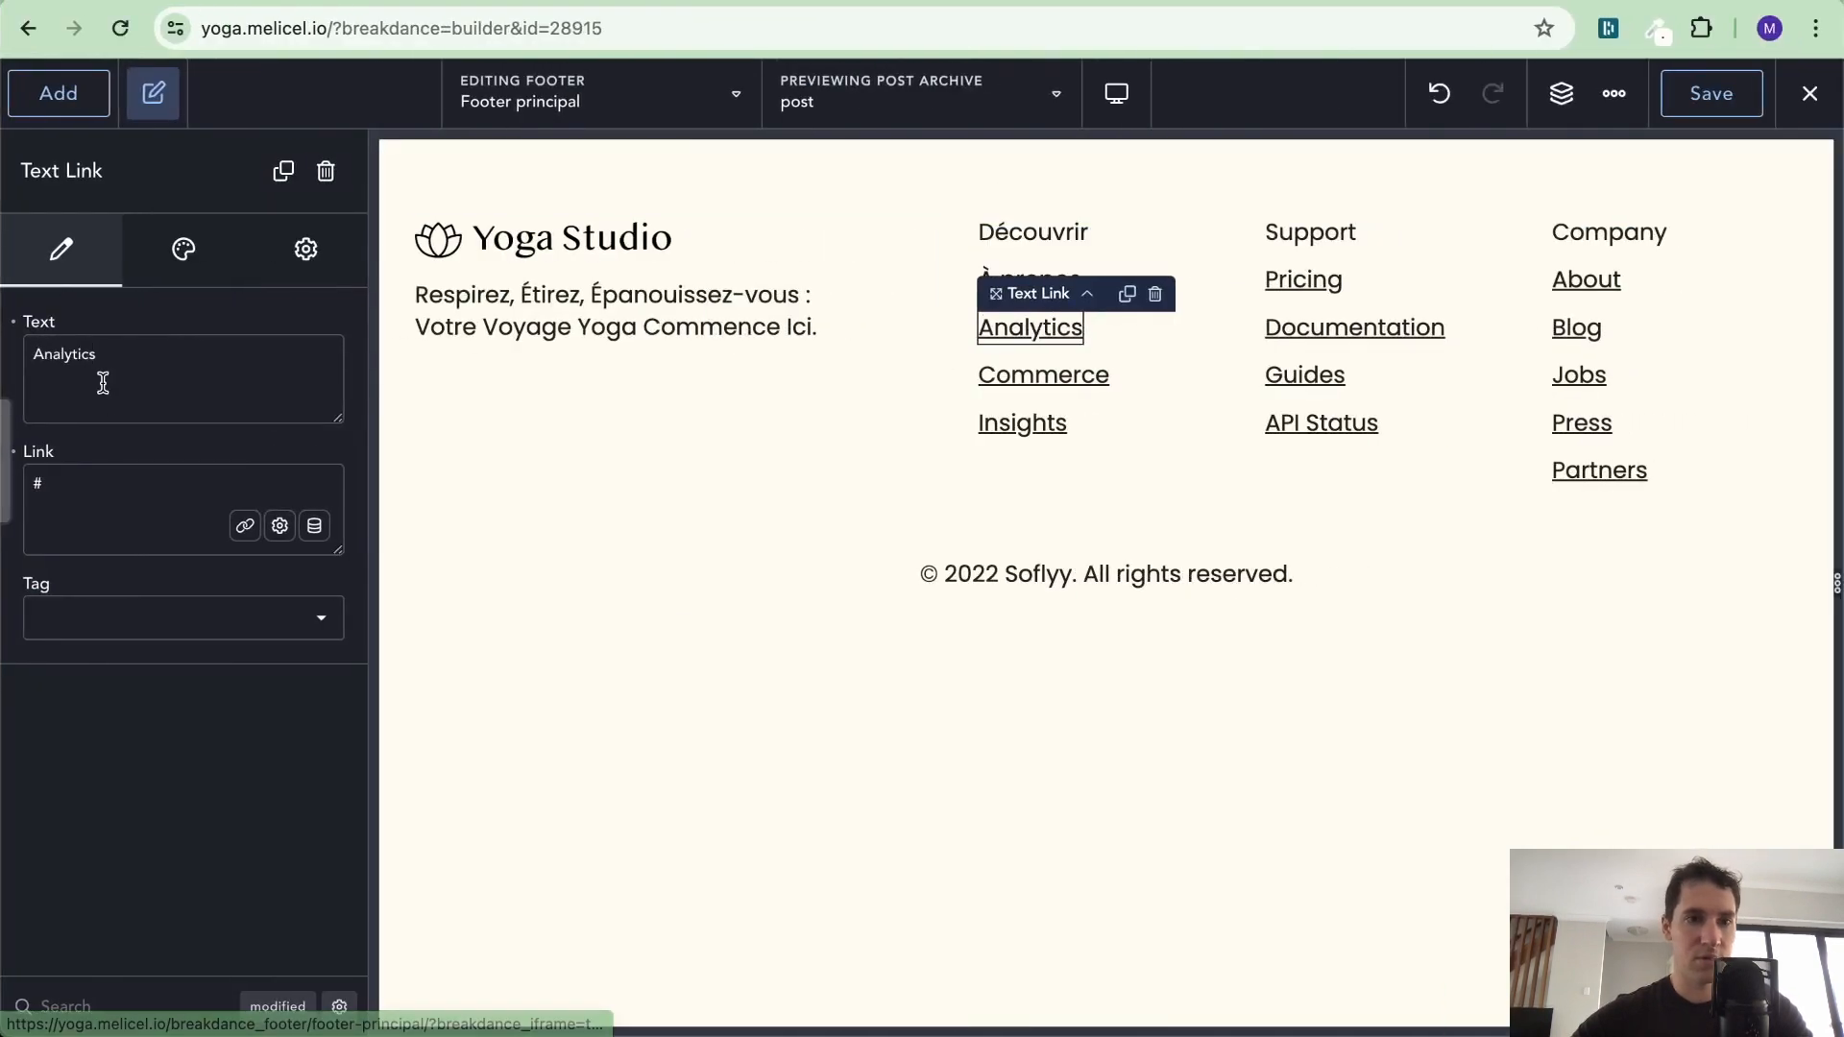
pyautogui.doubleClick(106, 403)
pyautogui.write('Cours et')
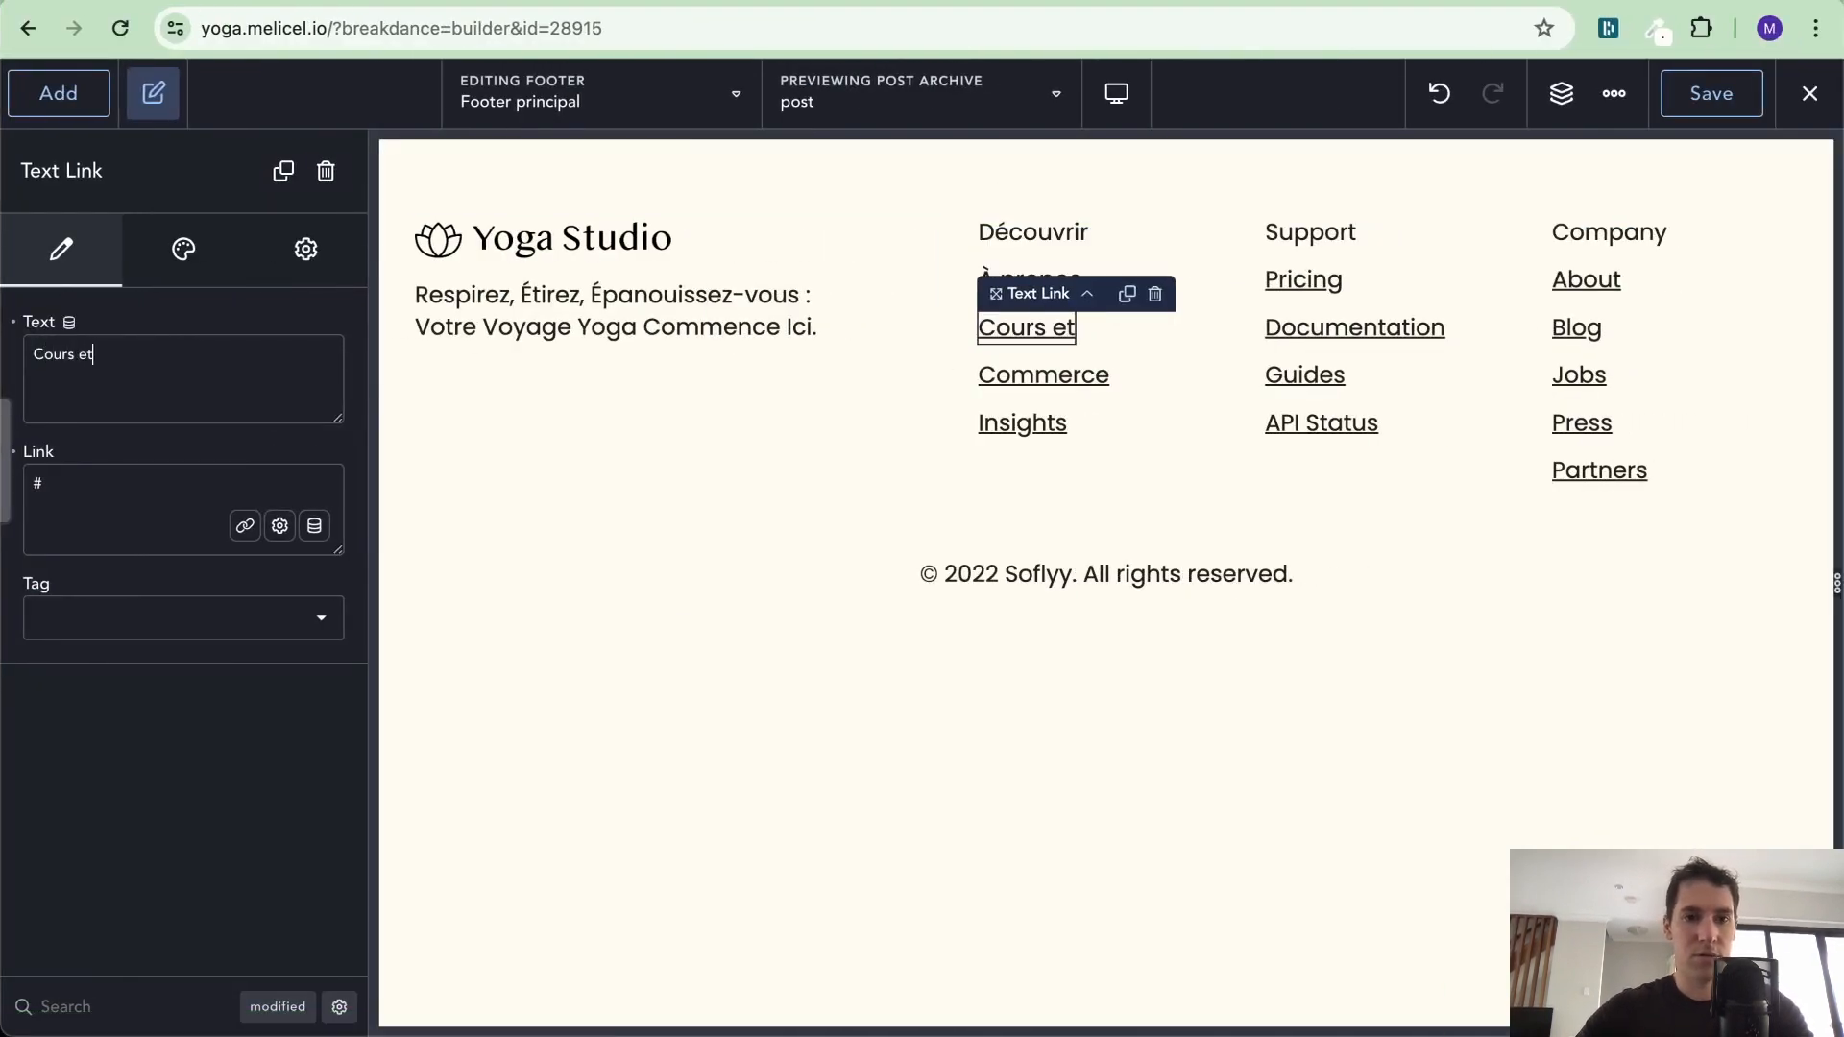
pyautogui.write(' horaires')
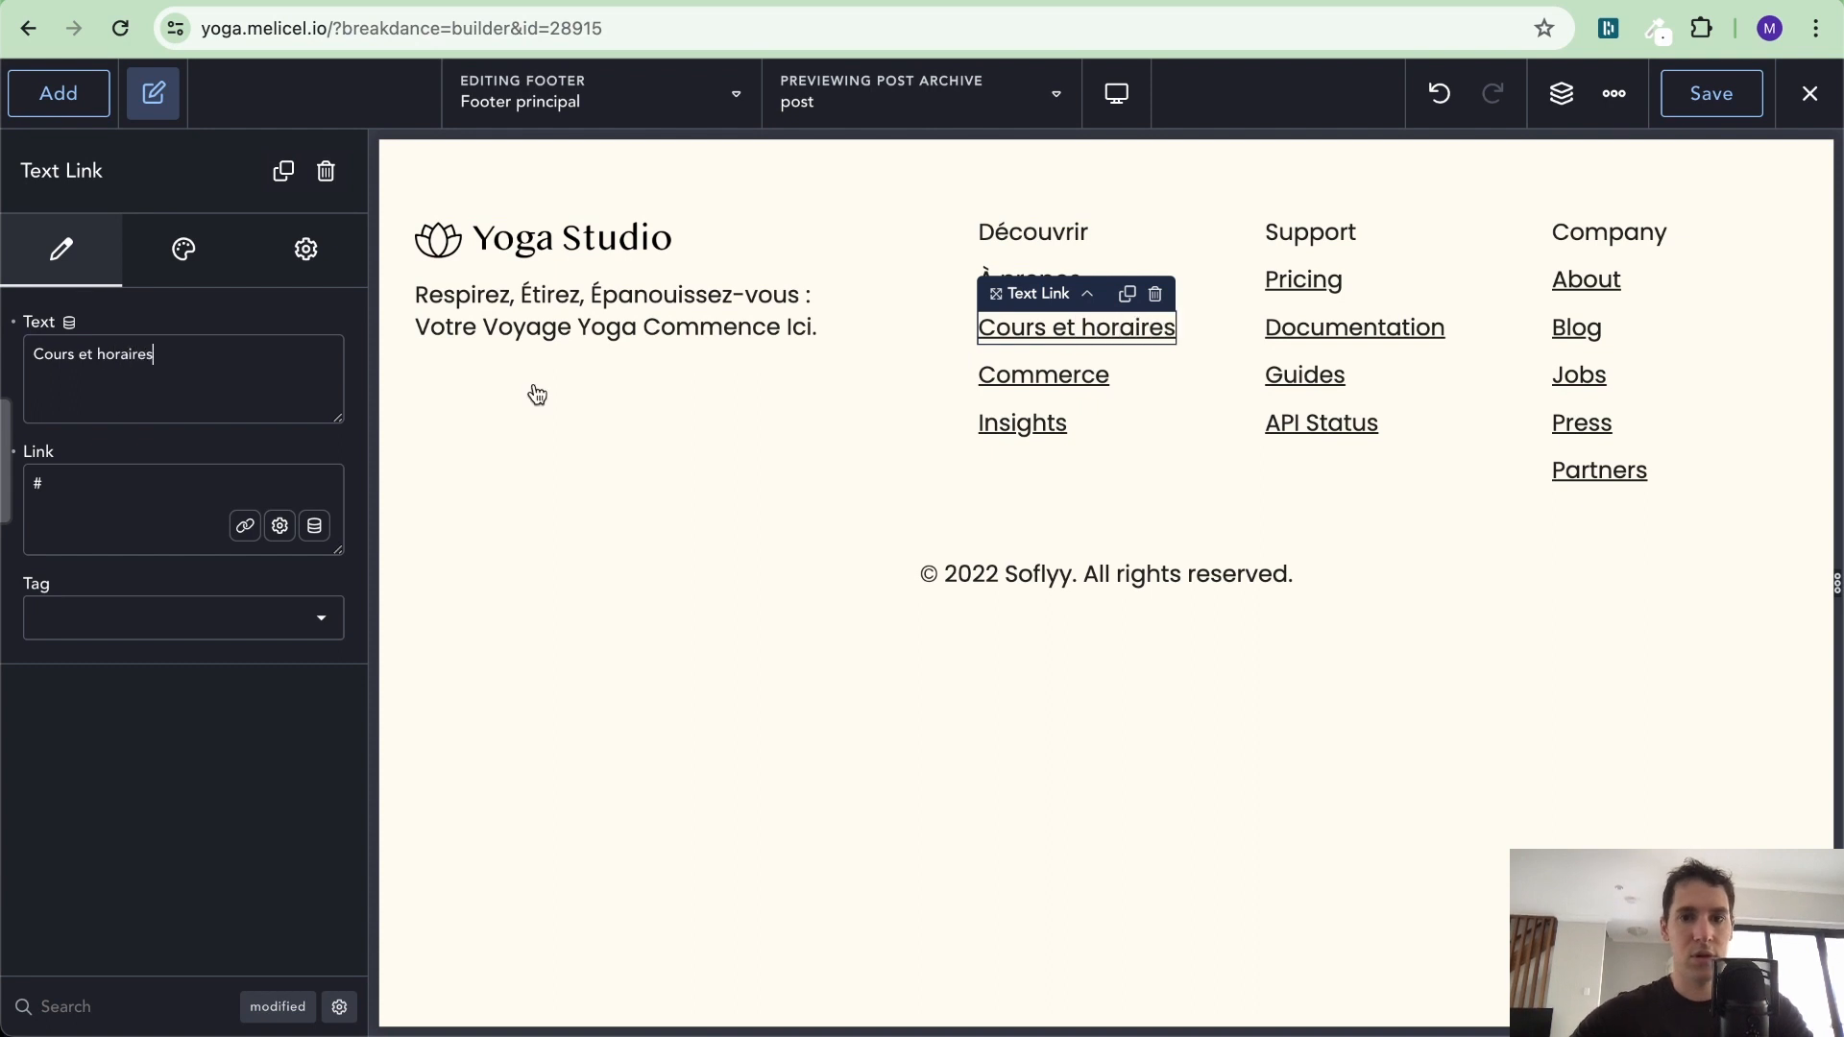
# Change the "Commerce" link text in the Découvrir column to "Blog"
pyautogui.click(1057, 391)
pyautogui.click(1059, 377)
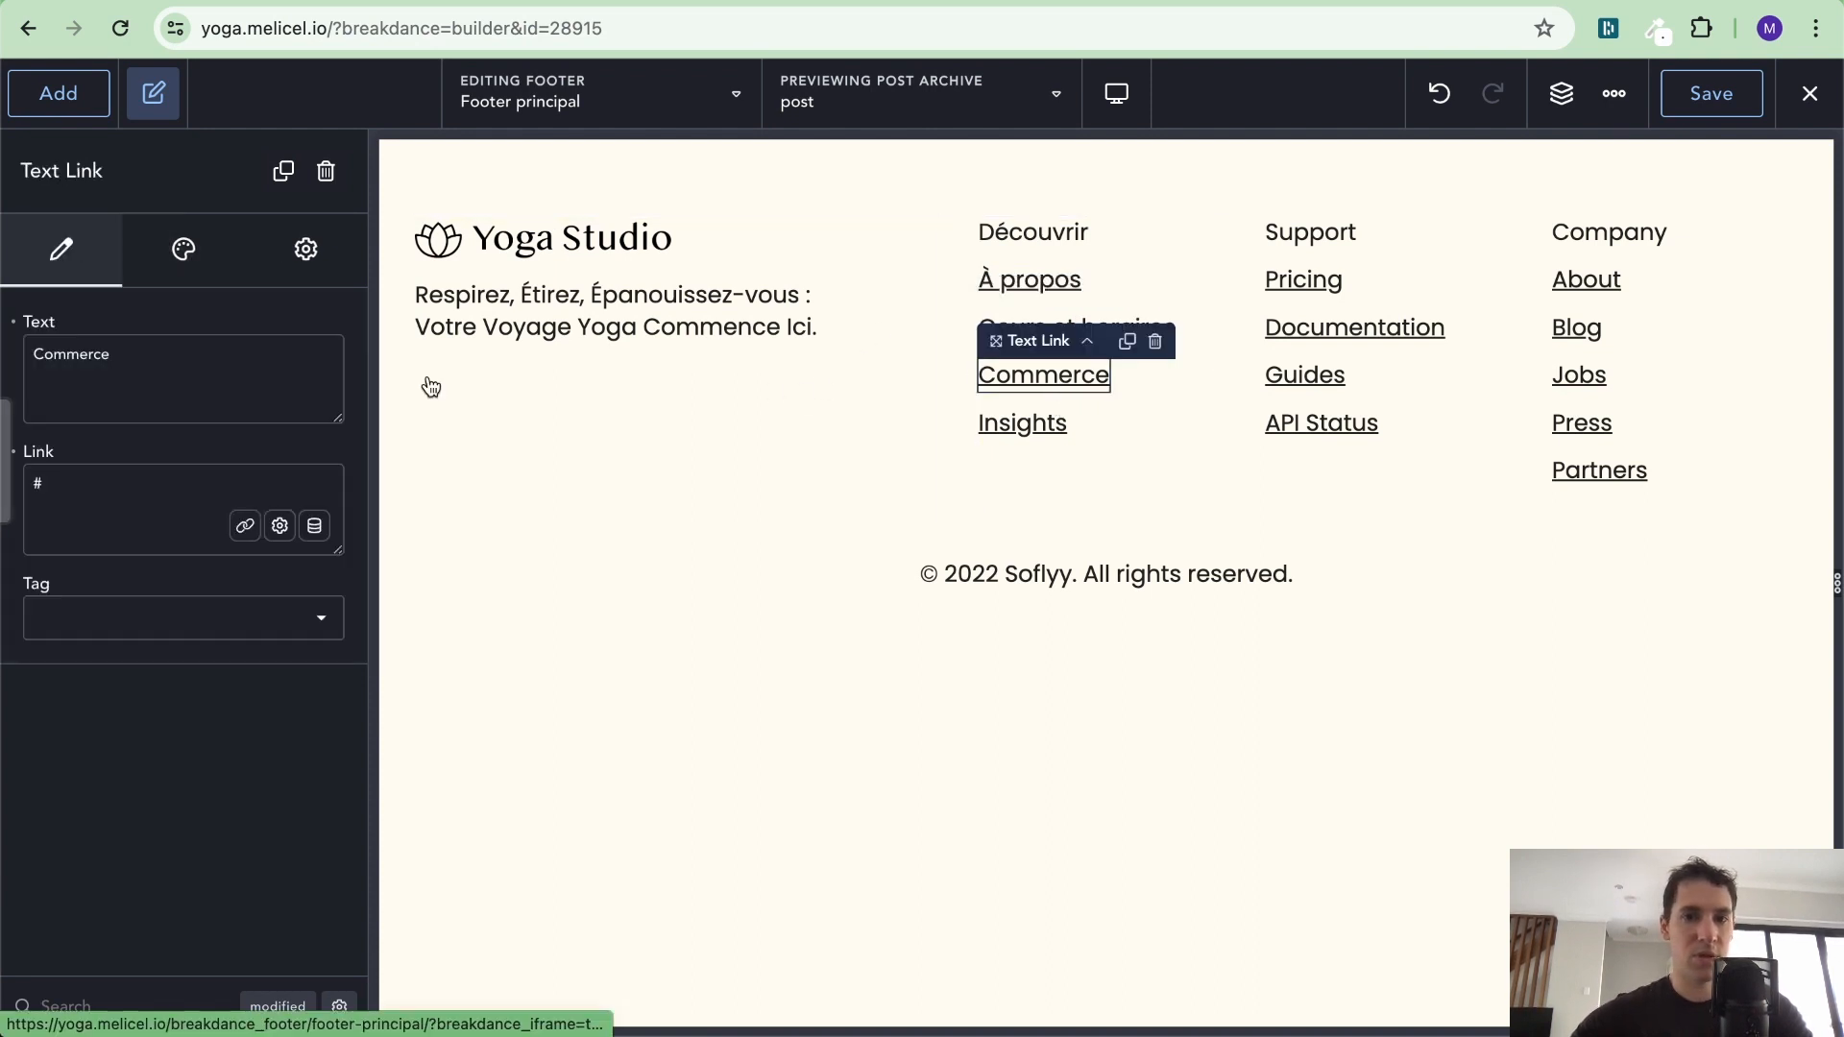
pyautogui.doubleClick(57, 354)
pyautogui.write('Blog')
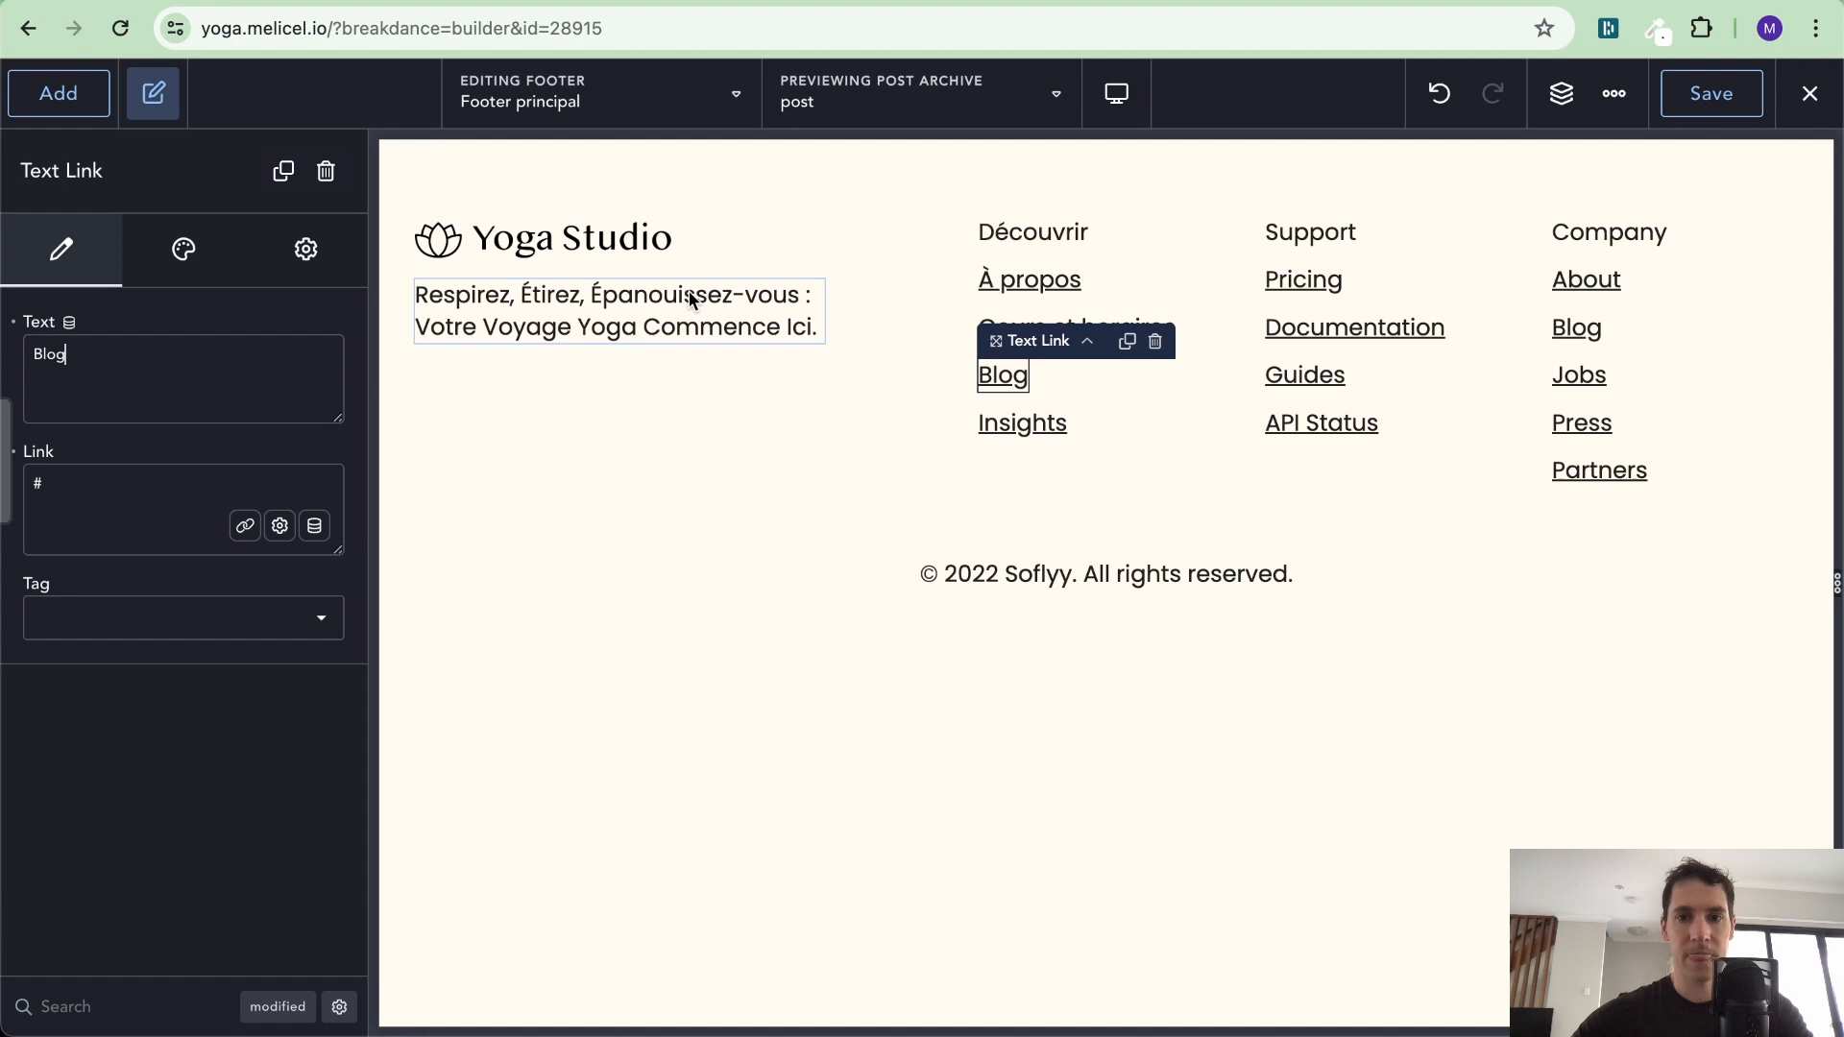
# Delete the "Insights" link from the Découvrir column
pyautogui.click(1024, 438)
pyautogui.click(1047, 425)
pyautogui.press('Delete')
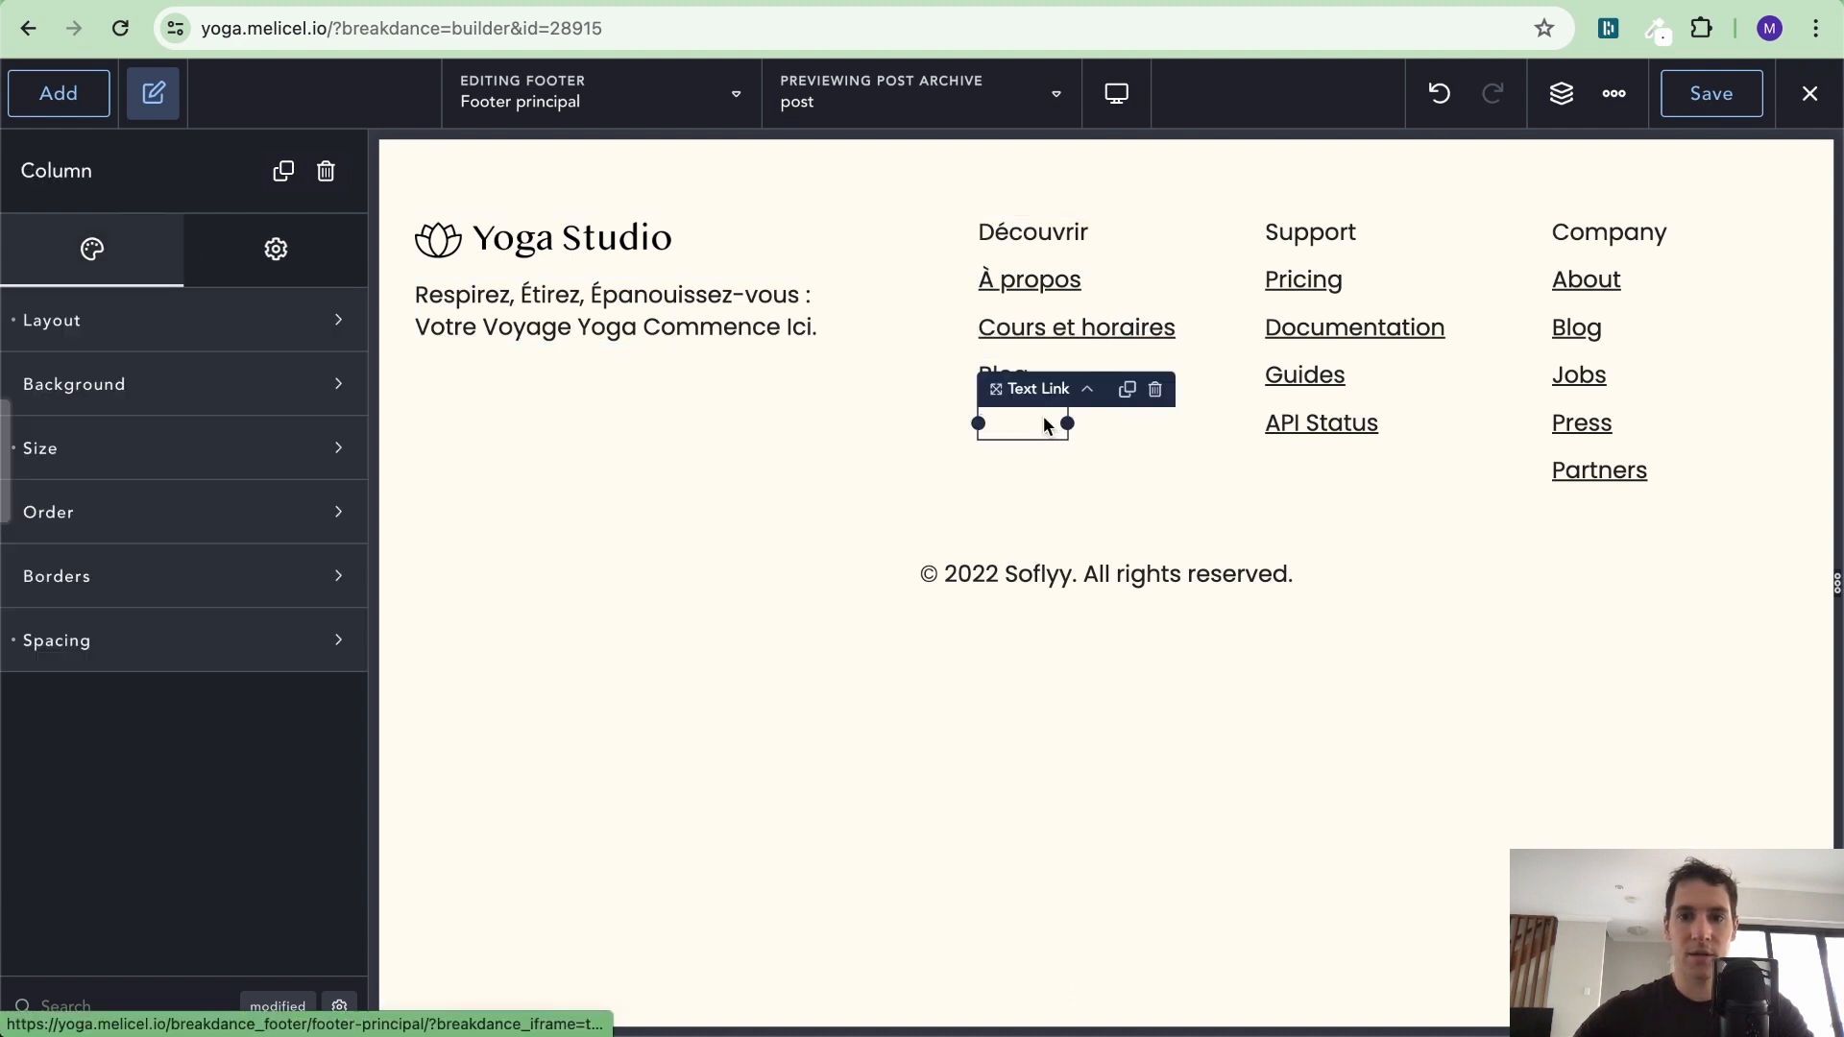
# Show the page structure and replace the copyright line with the demo site's "© 2024 - Tous droits réservés."
pyautogui.click(1562, 96)
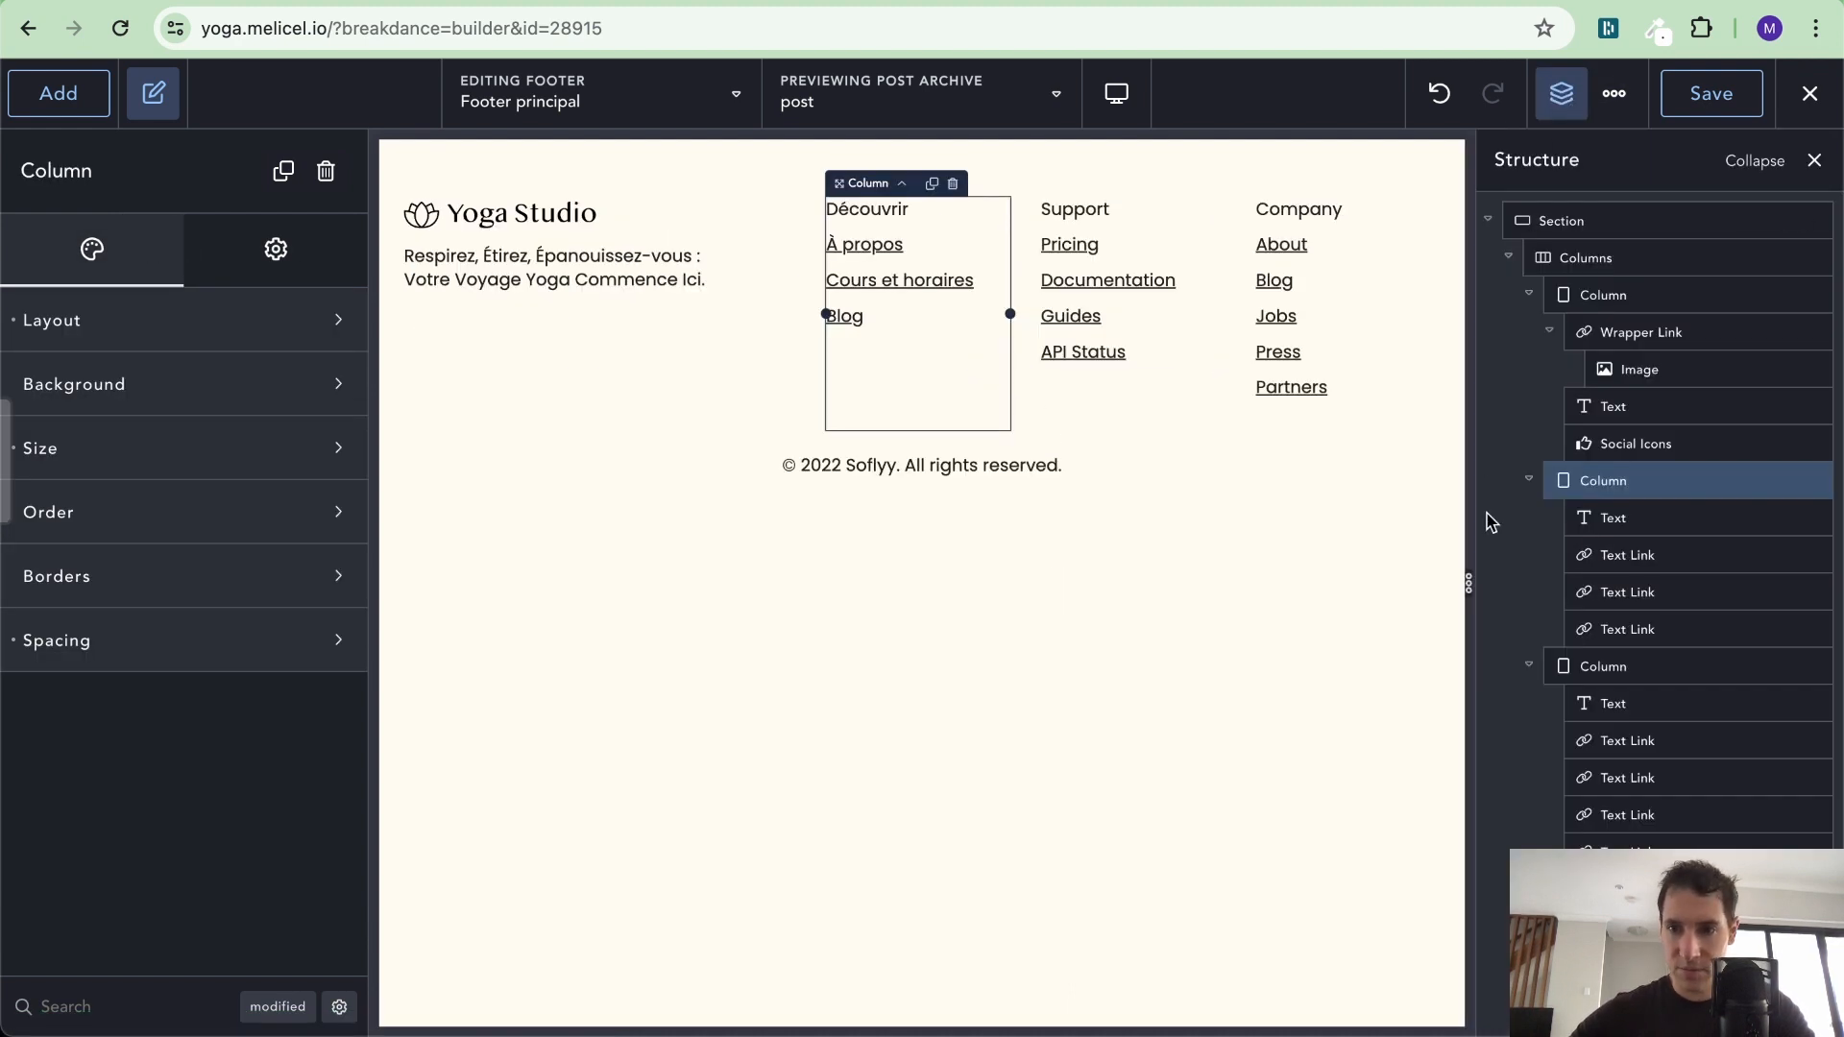
pyautogui.click(925, 473)
pyautogui.hotkey('ctrl', 'Left')
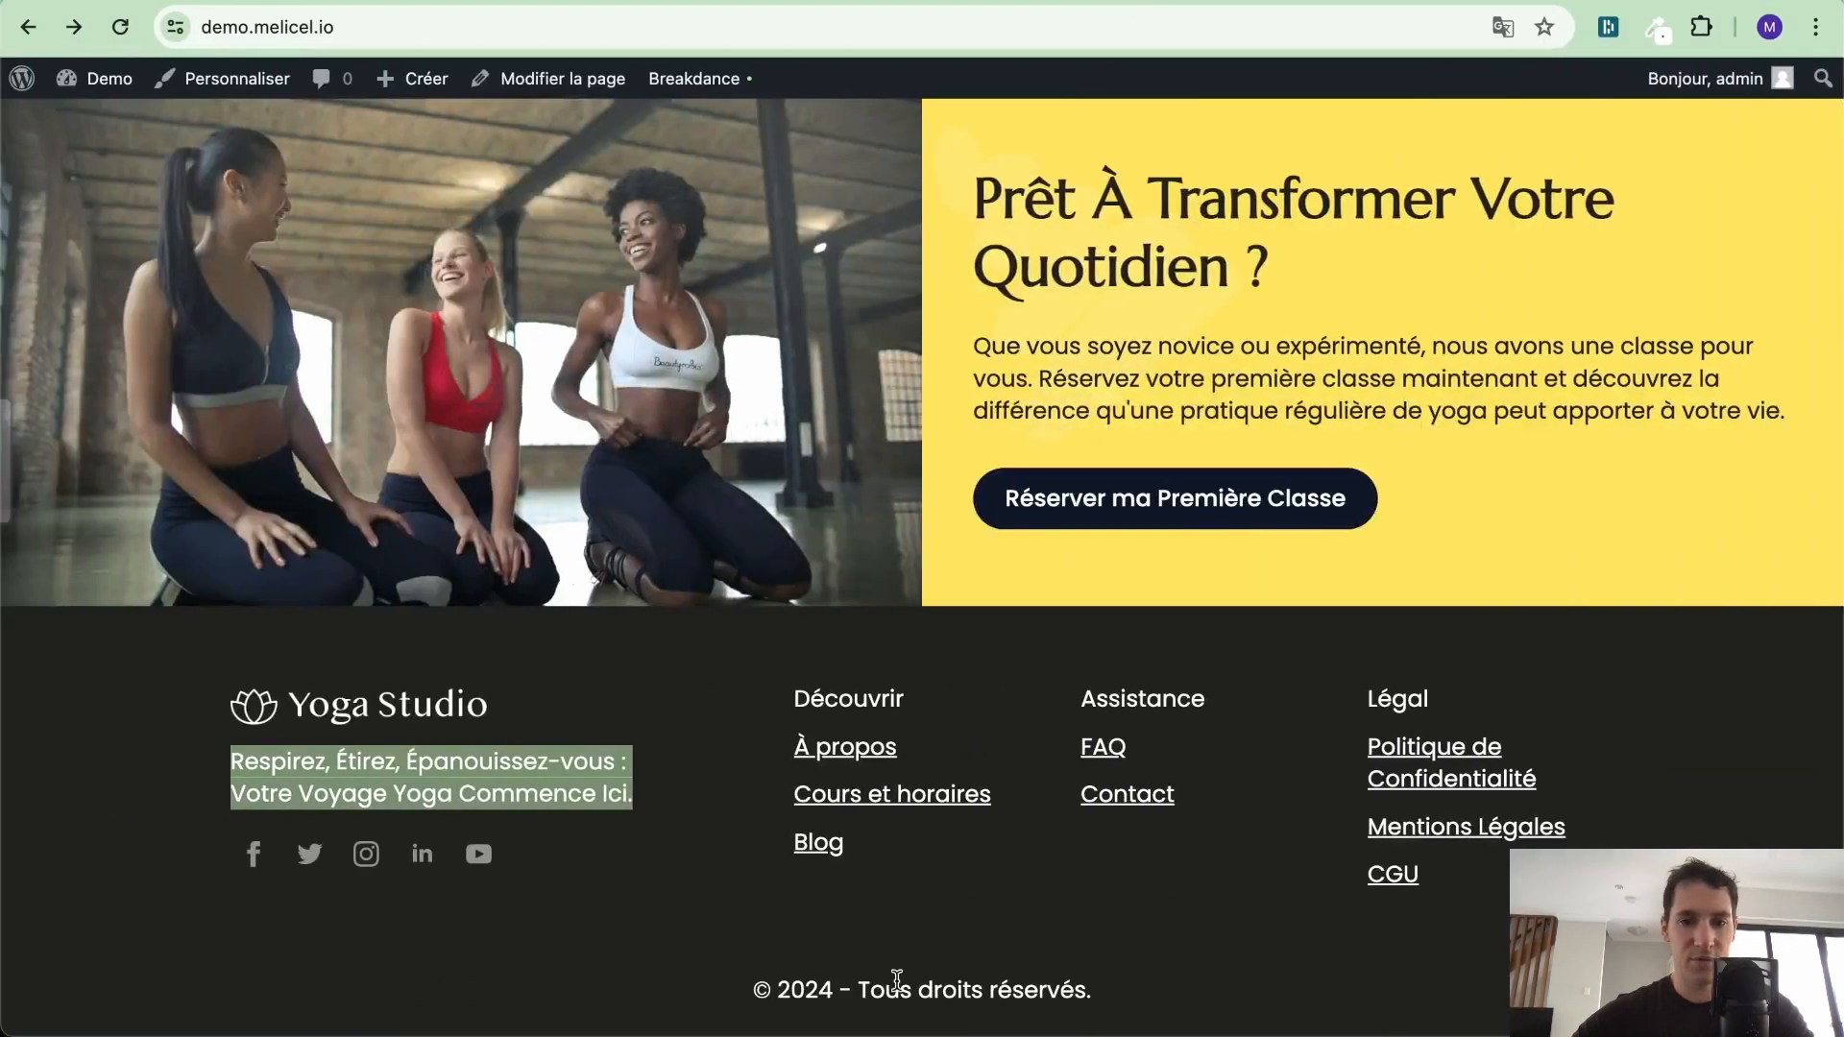
pyautogui.tripleClick(897, 982)
pyautogui.hotkey('ctrl', 'c')
pyautogui.hotkey('ctrl', 'Right')
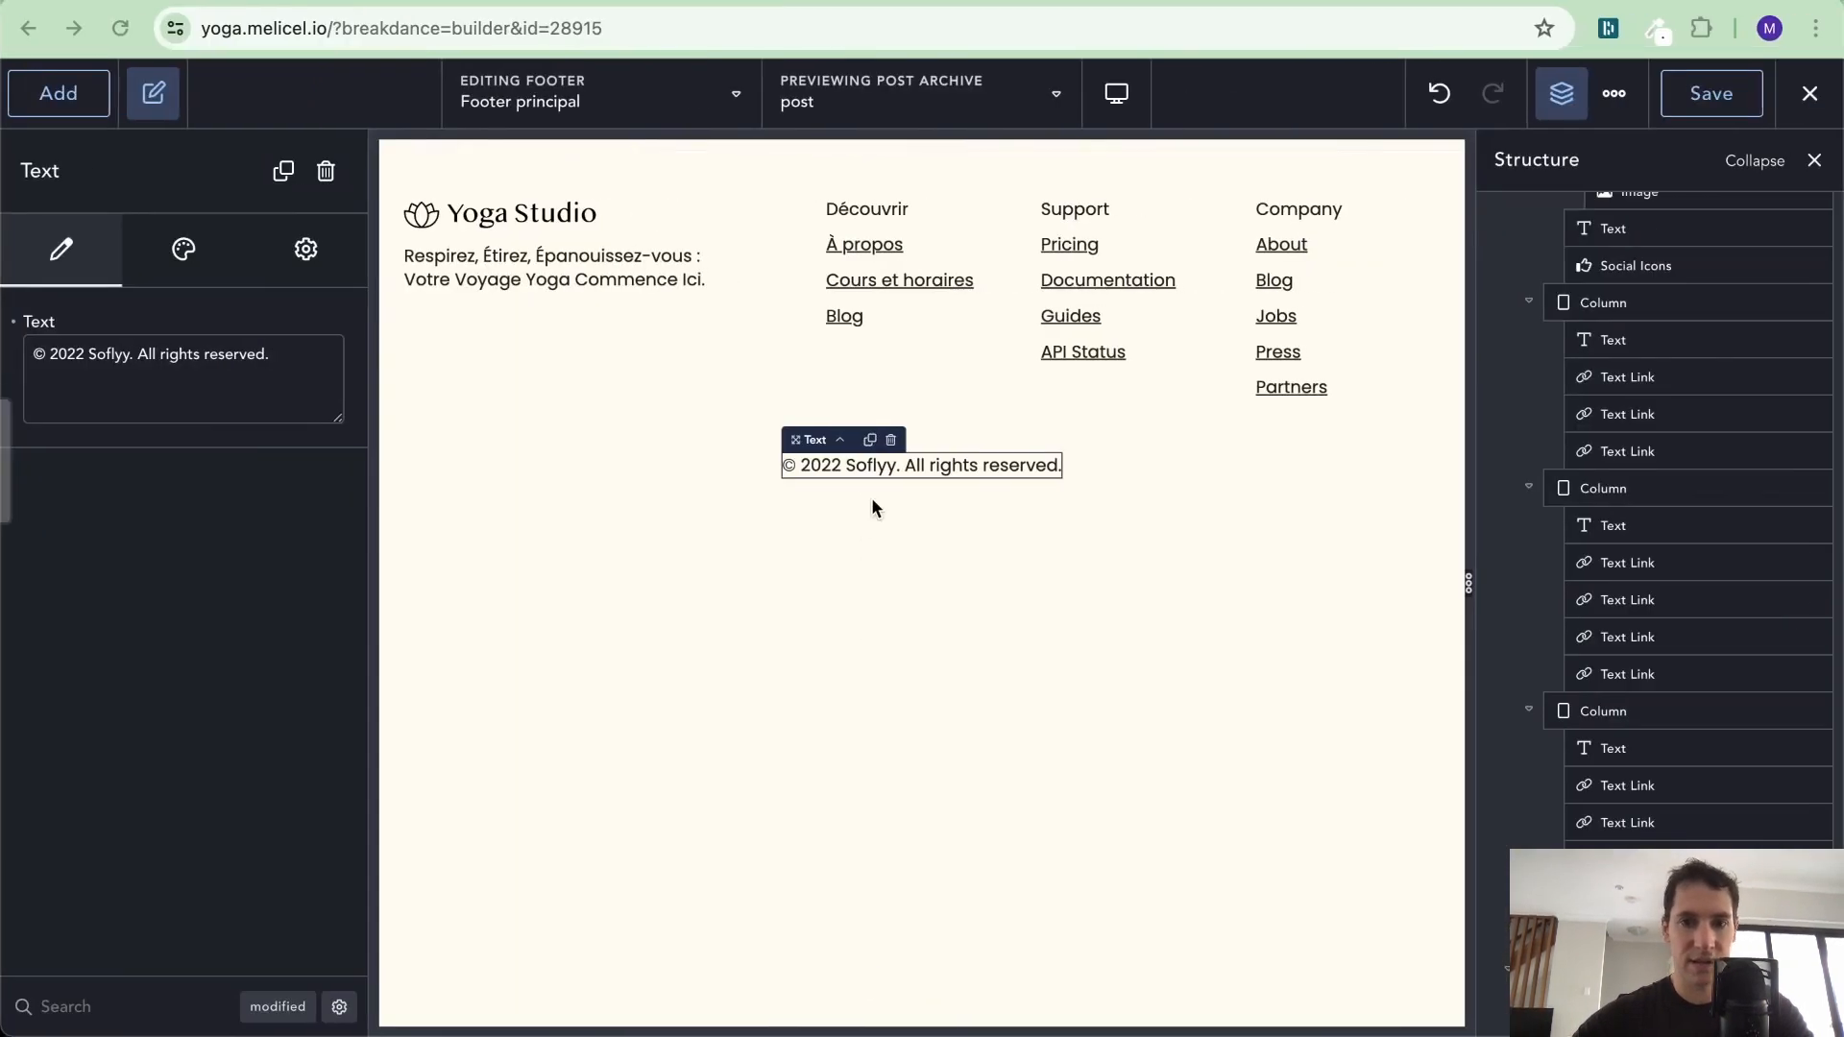
pyautogui.tripleClick(183, 355)
pyautogui.hotkey('ctrl', 'v')
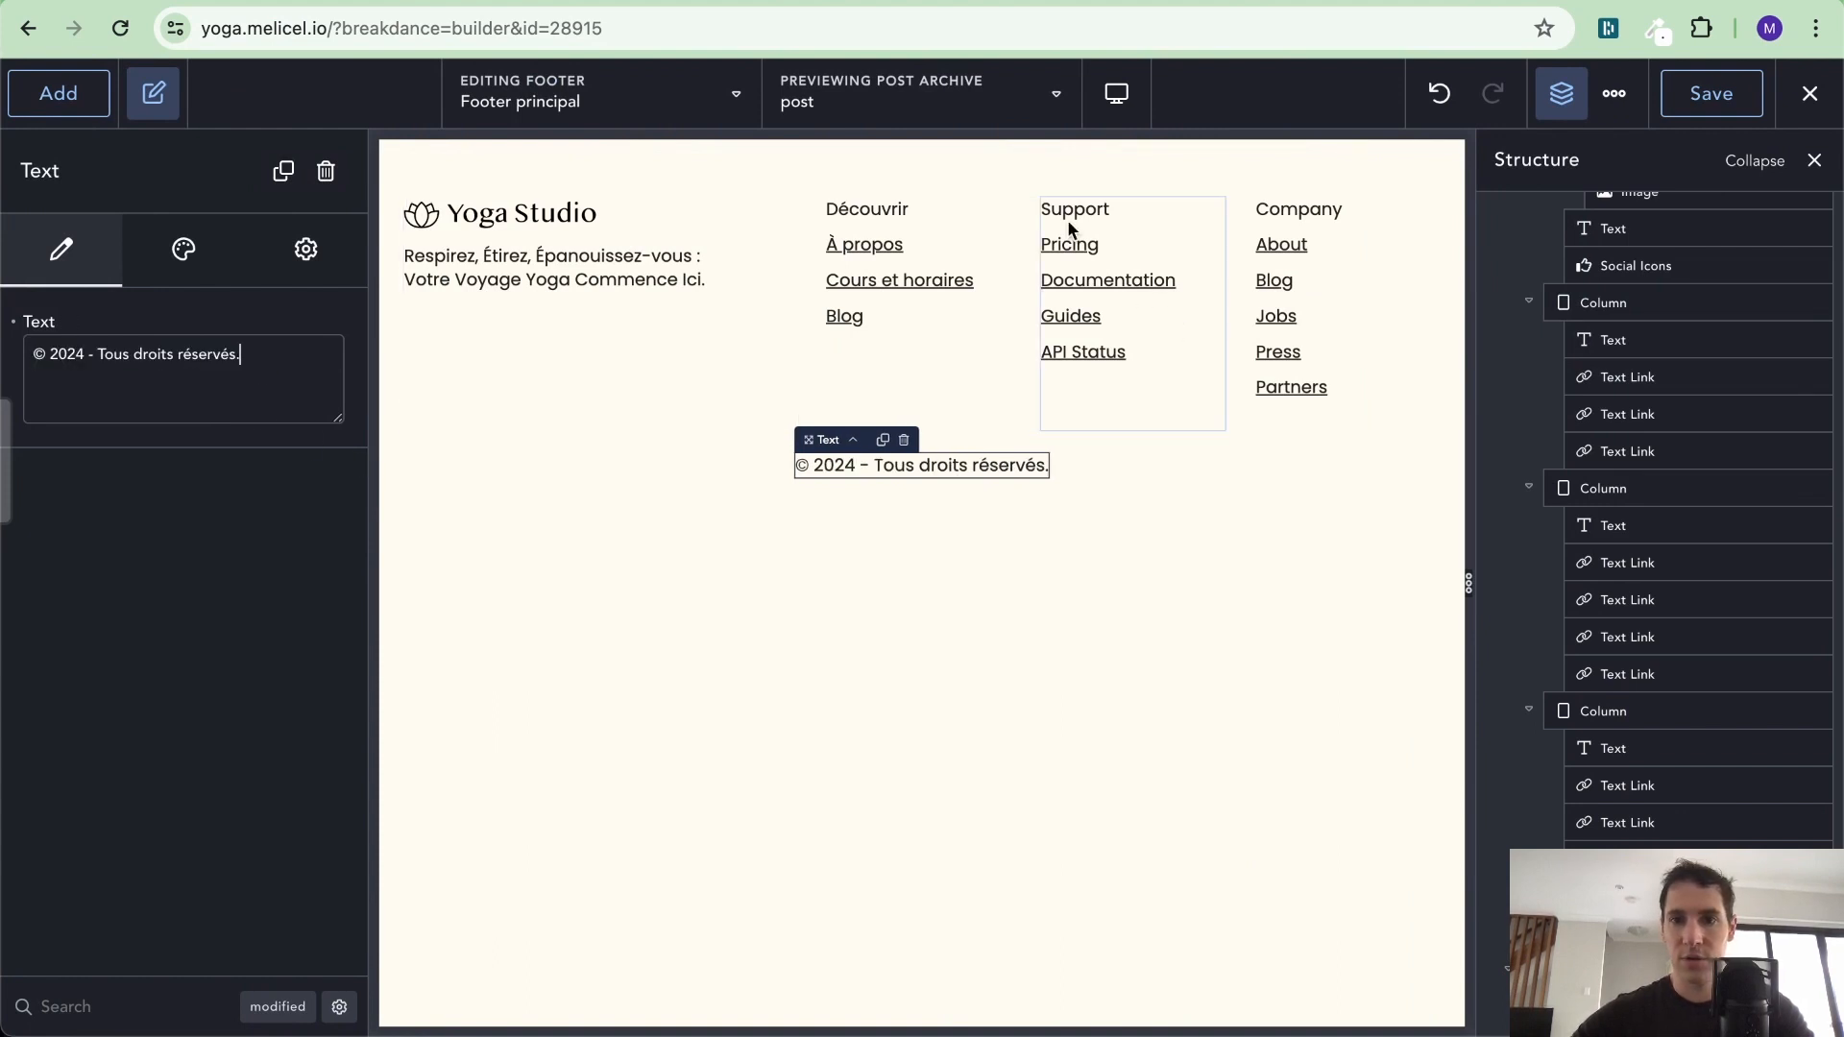
# Set the footer section's background to the dark global colour Text (#22221F)
pyautogui.click(1168, 221)
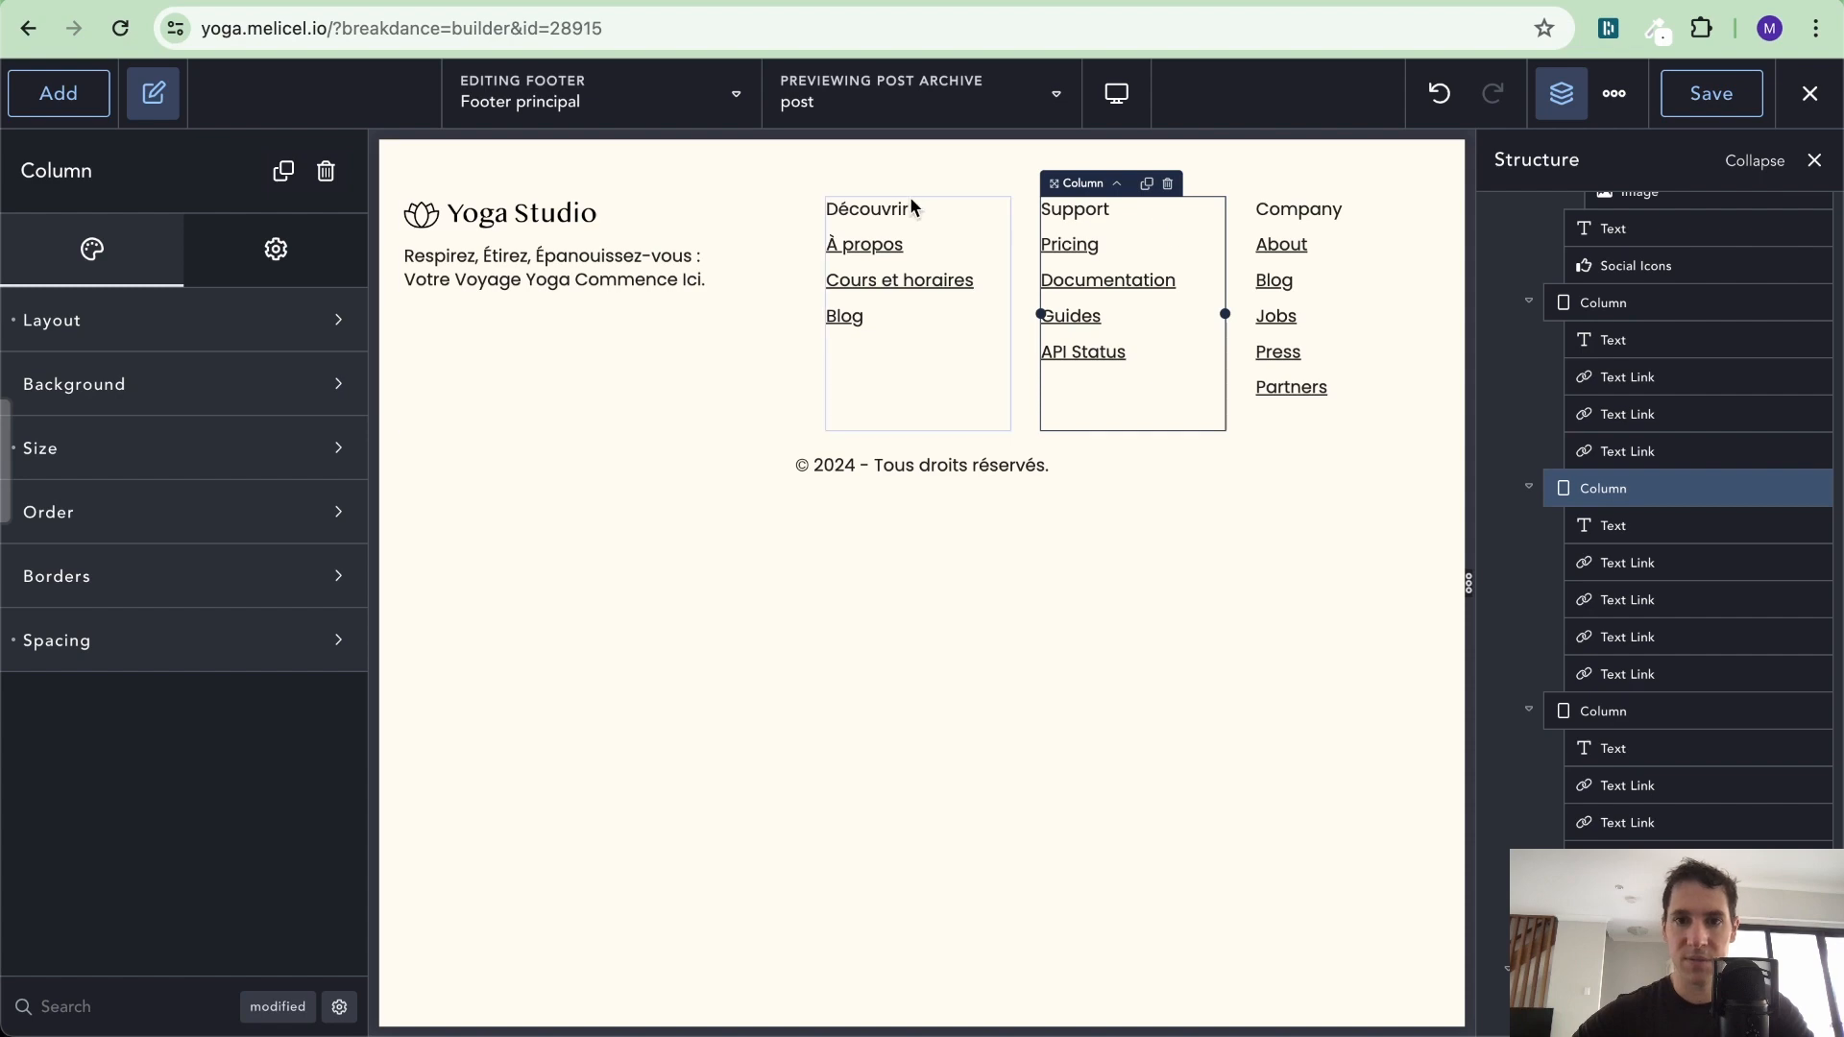
pyautogui.click(885, 211)
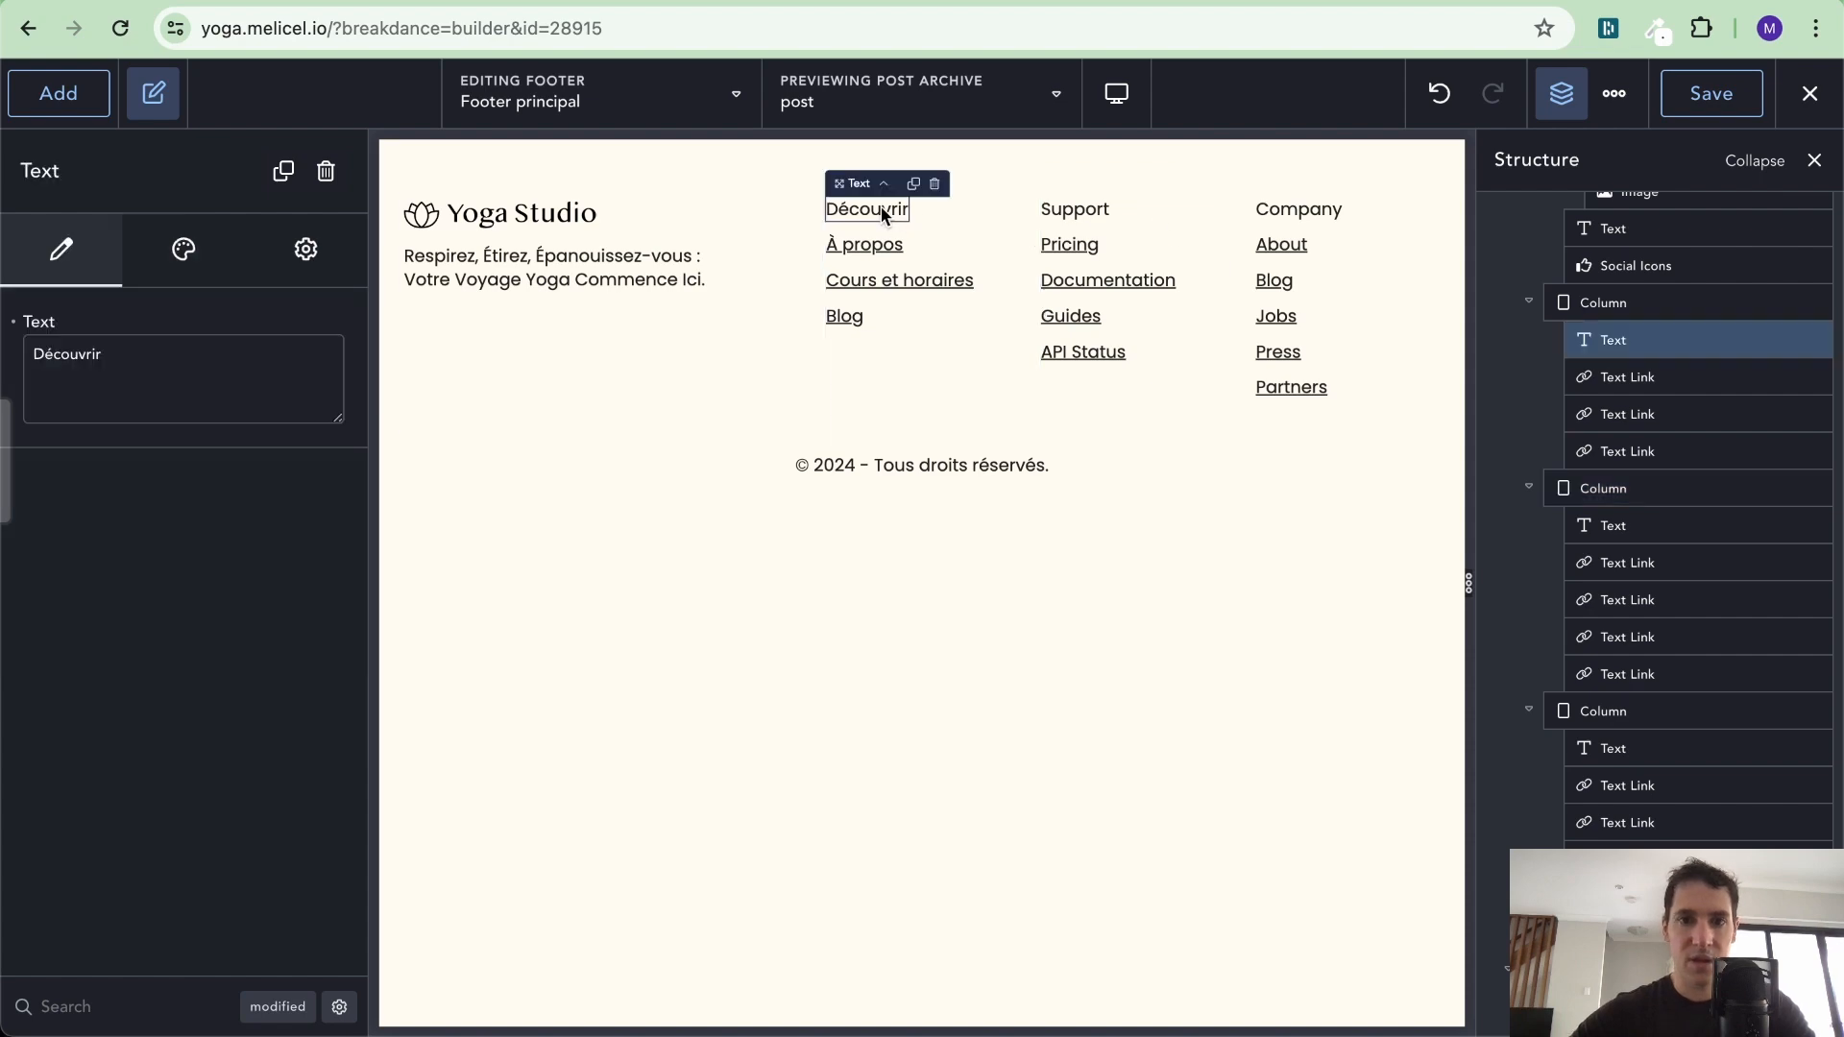
pyautogui.click(679, 154)
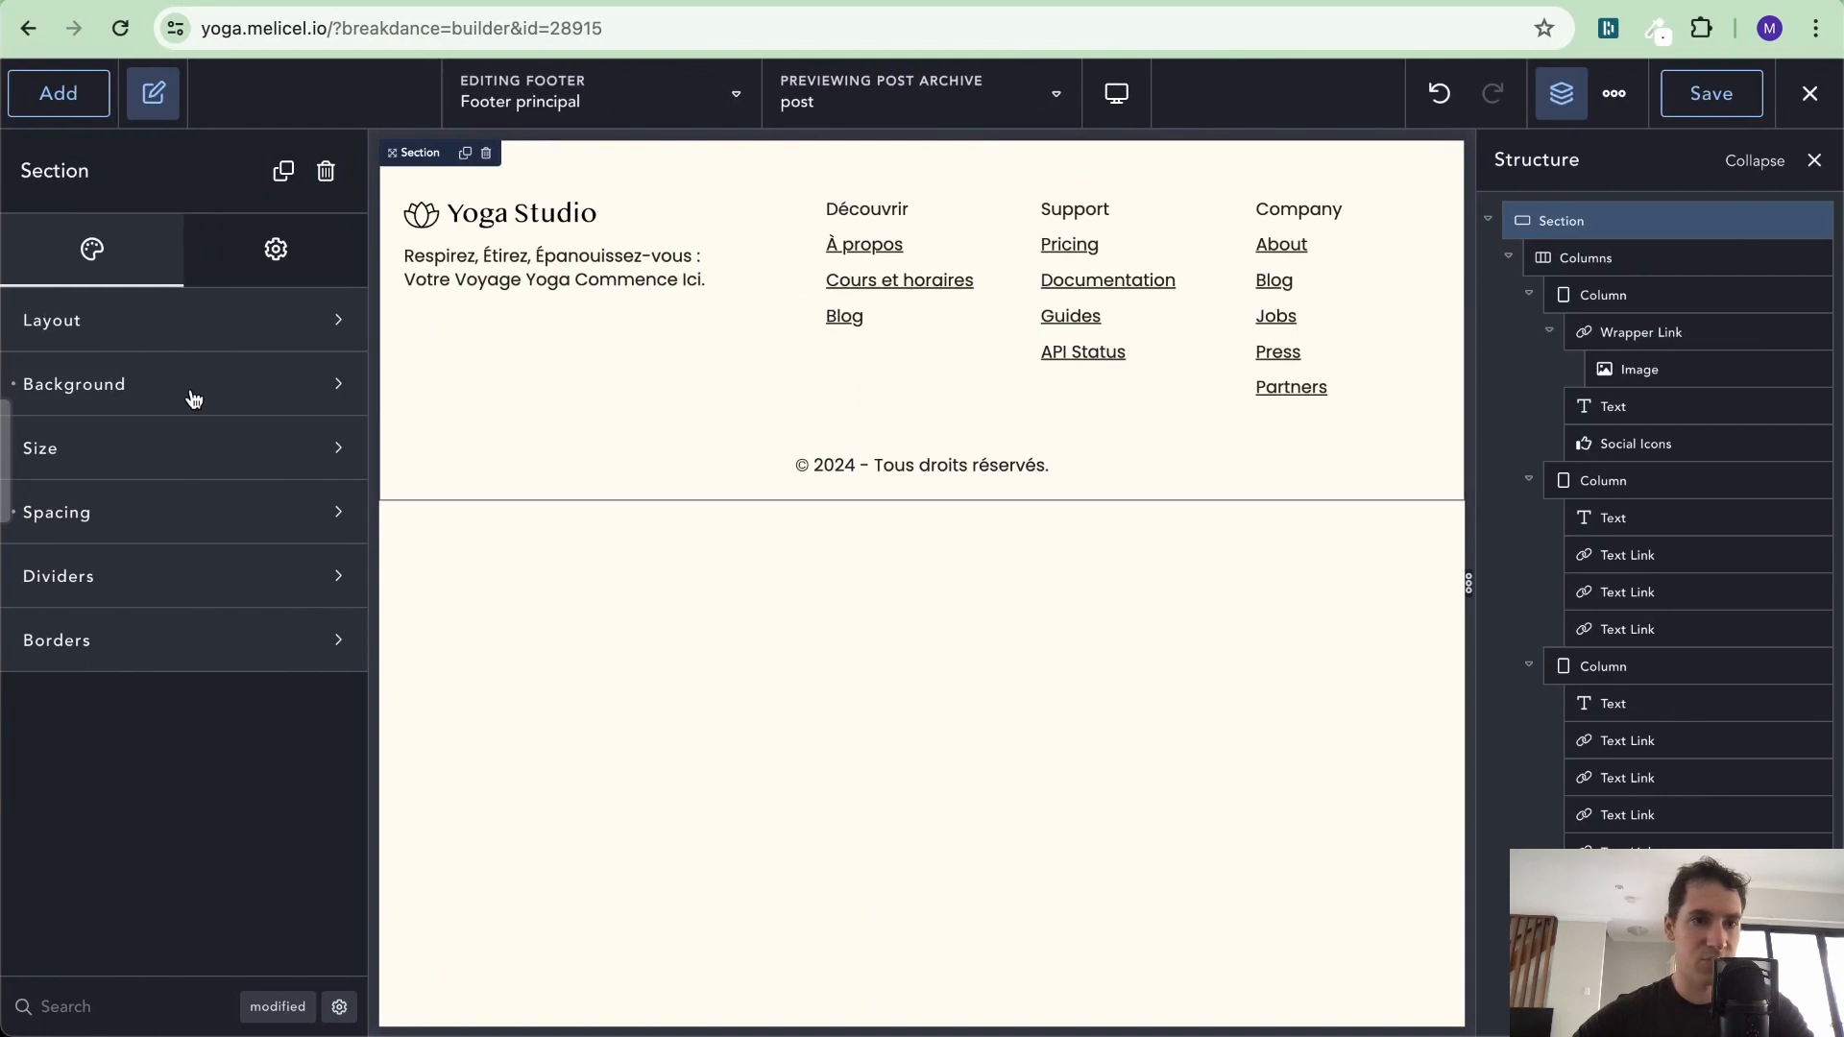
pyautogui.click(197, 398)
pyautogui.click(324, 461)
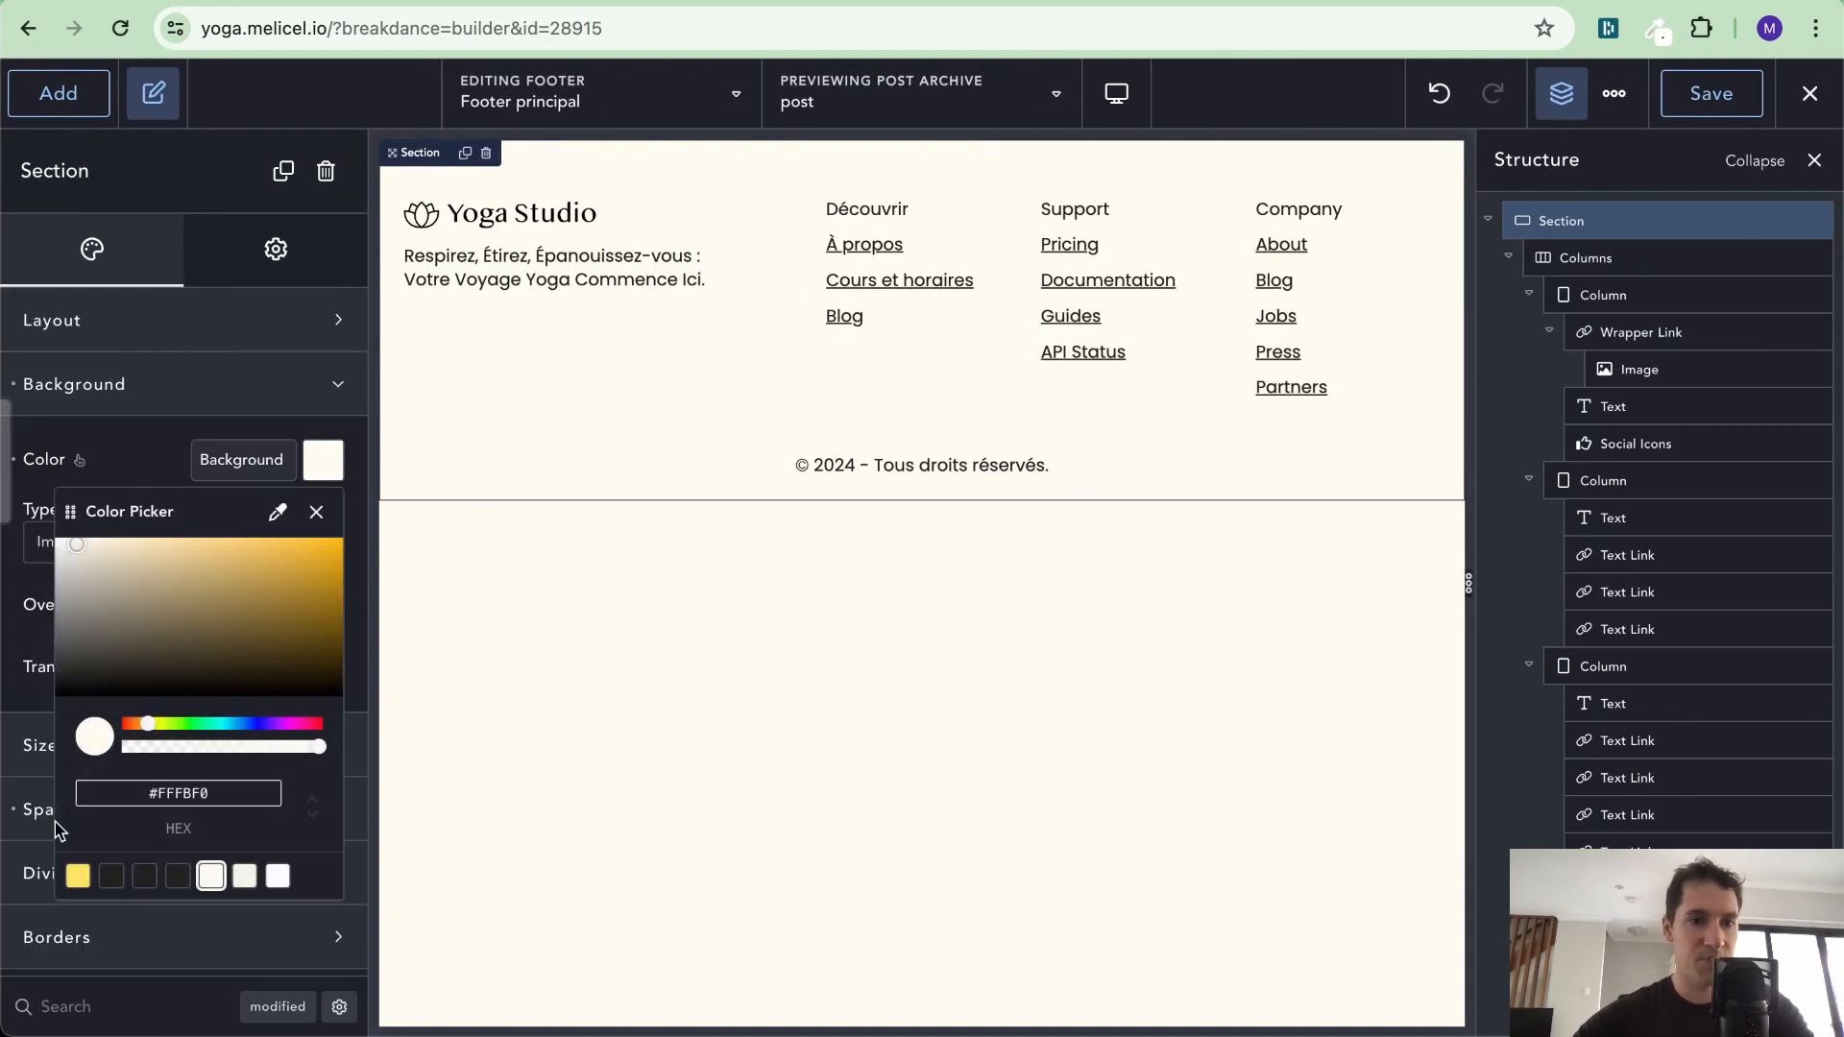
pyautogui.click(111, 889)
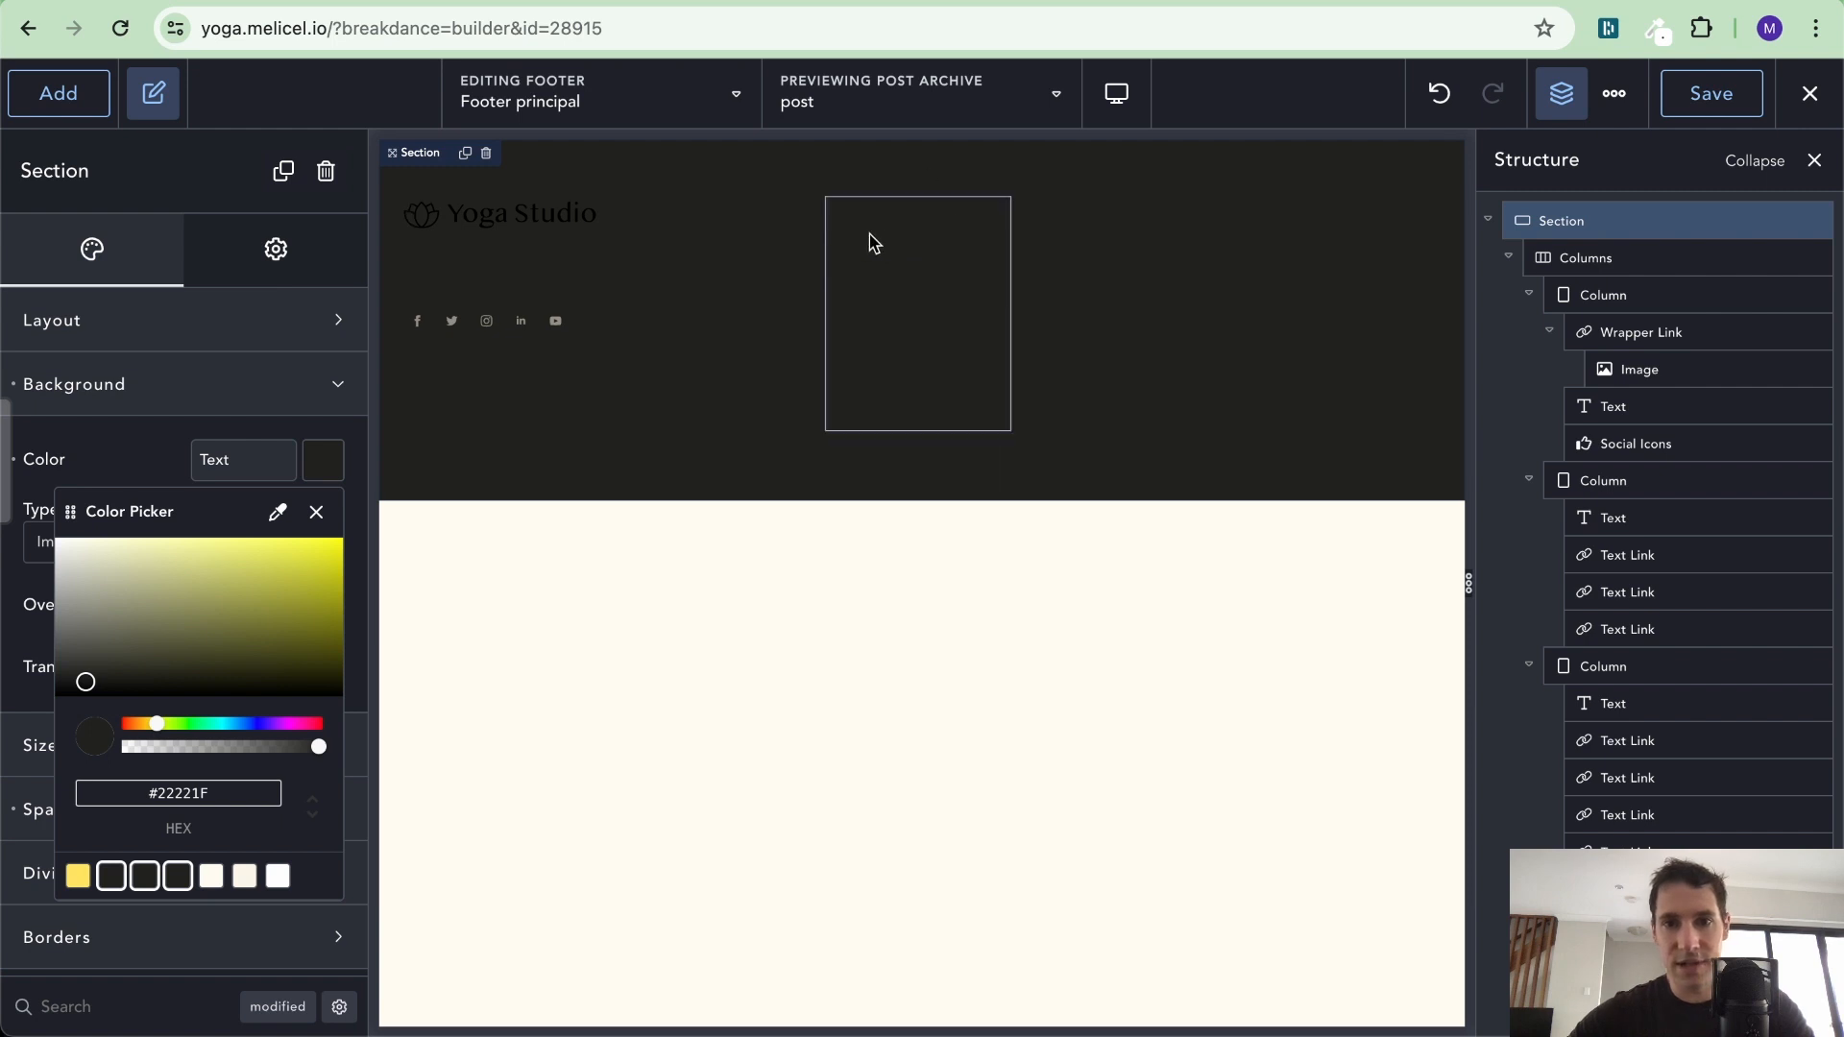
# Set the "Découvrir" heading's typography colour to the white global colour Contrast (#FFFFFF)
pyautogui.click(967, 215)
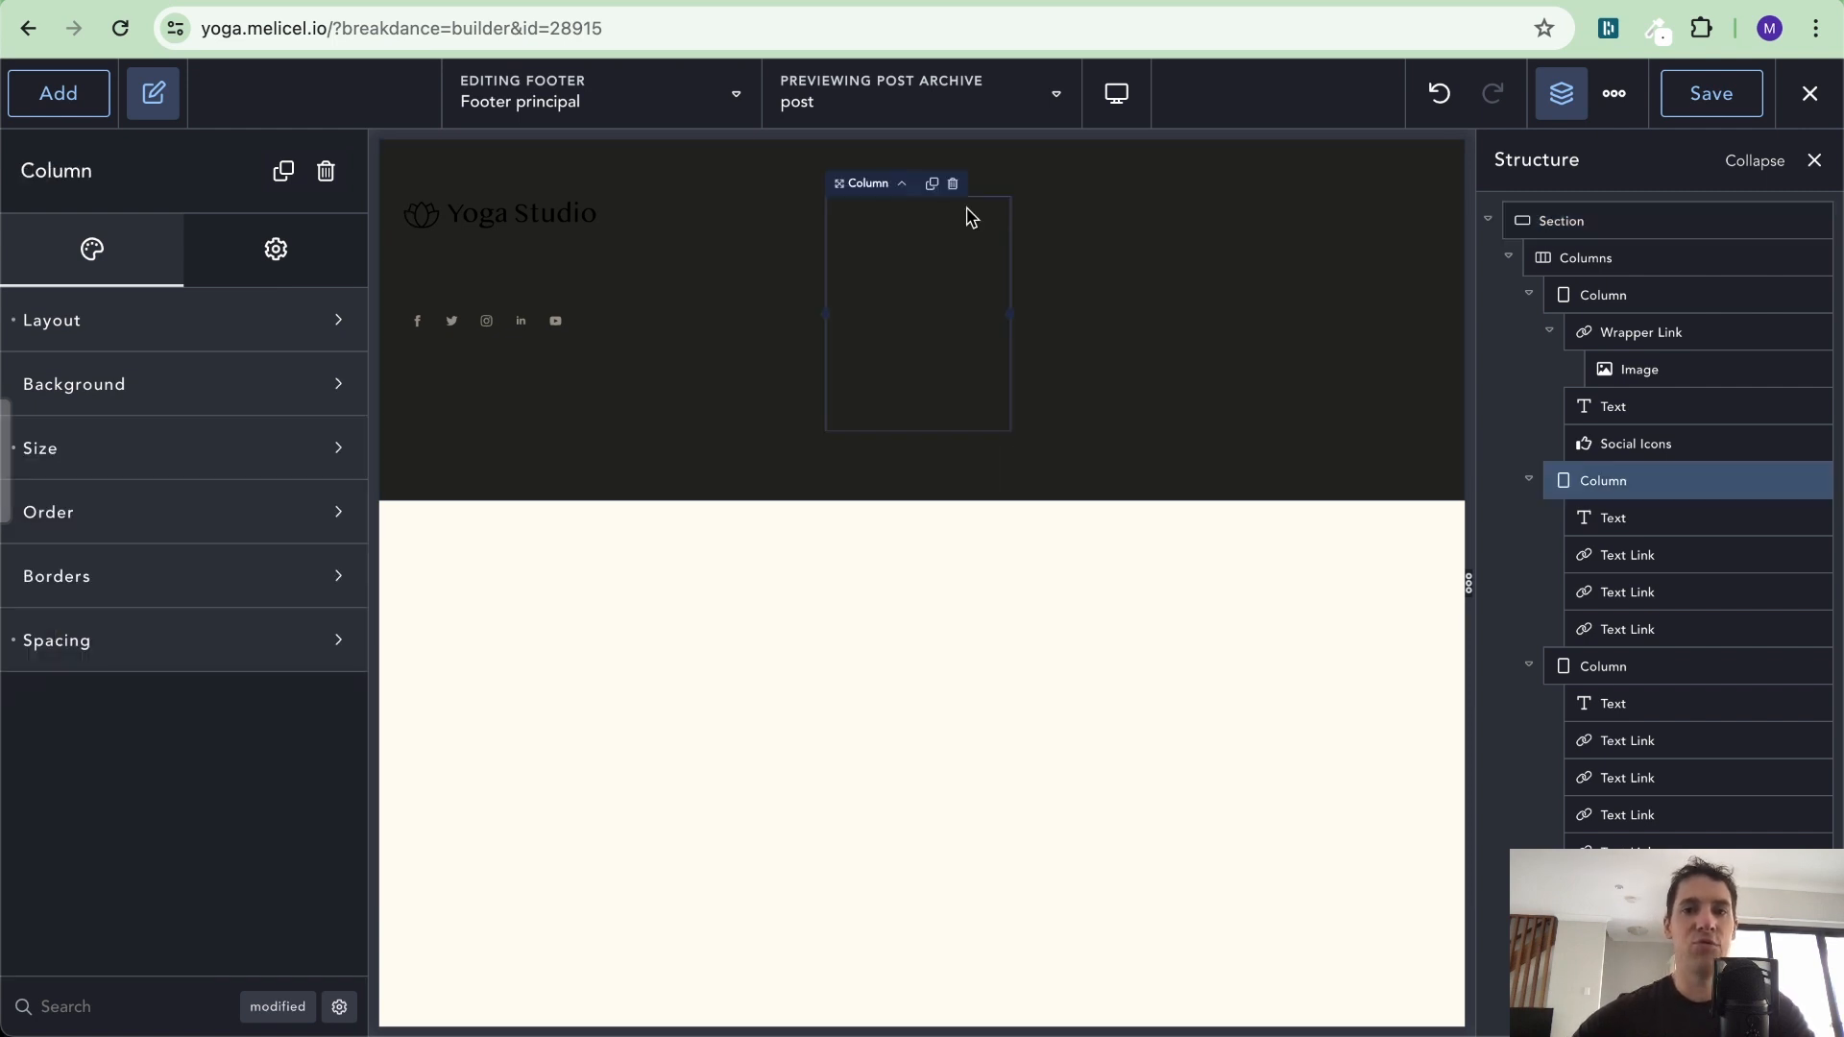
pyautogui.click(884, 224)
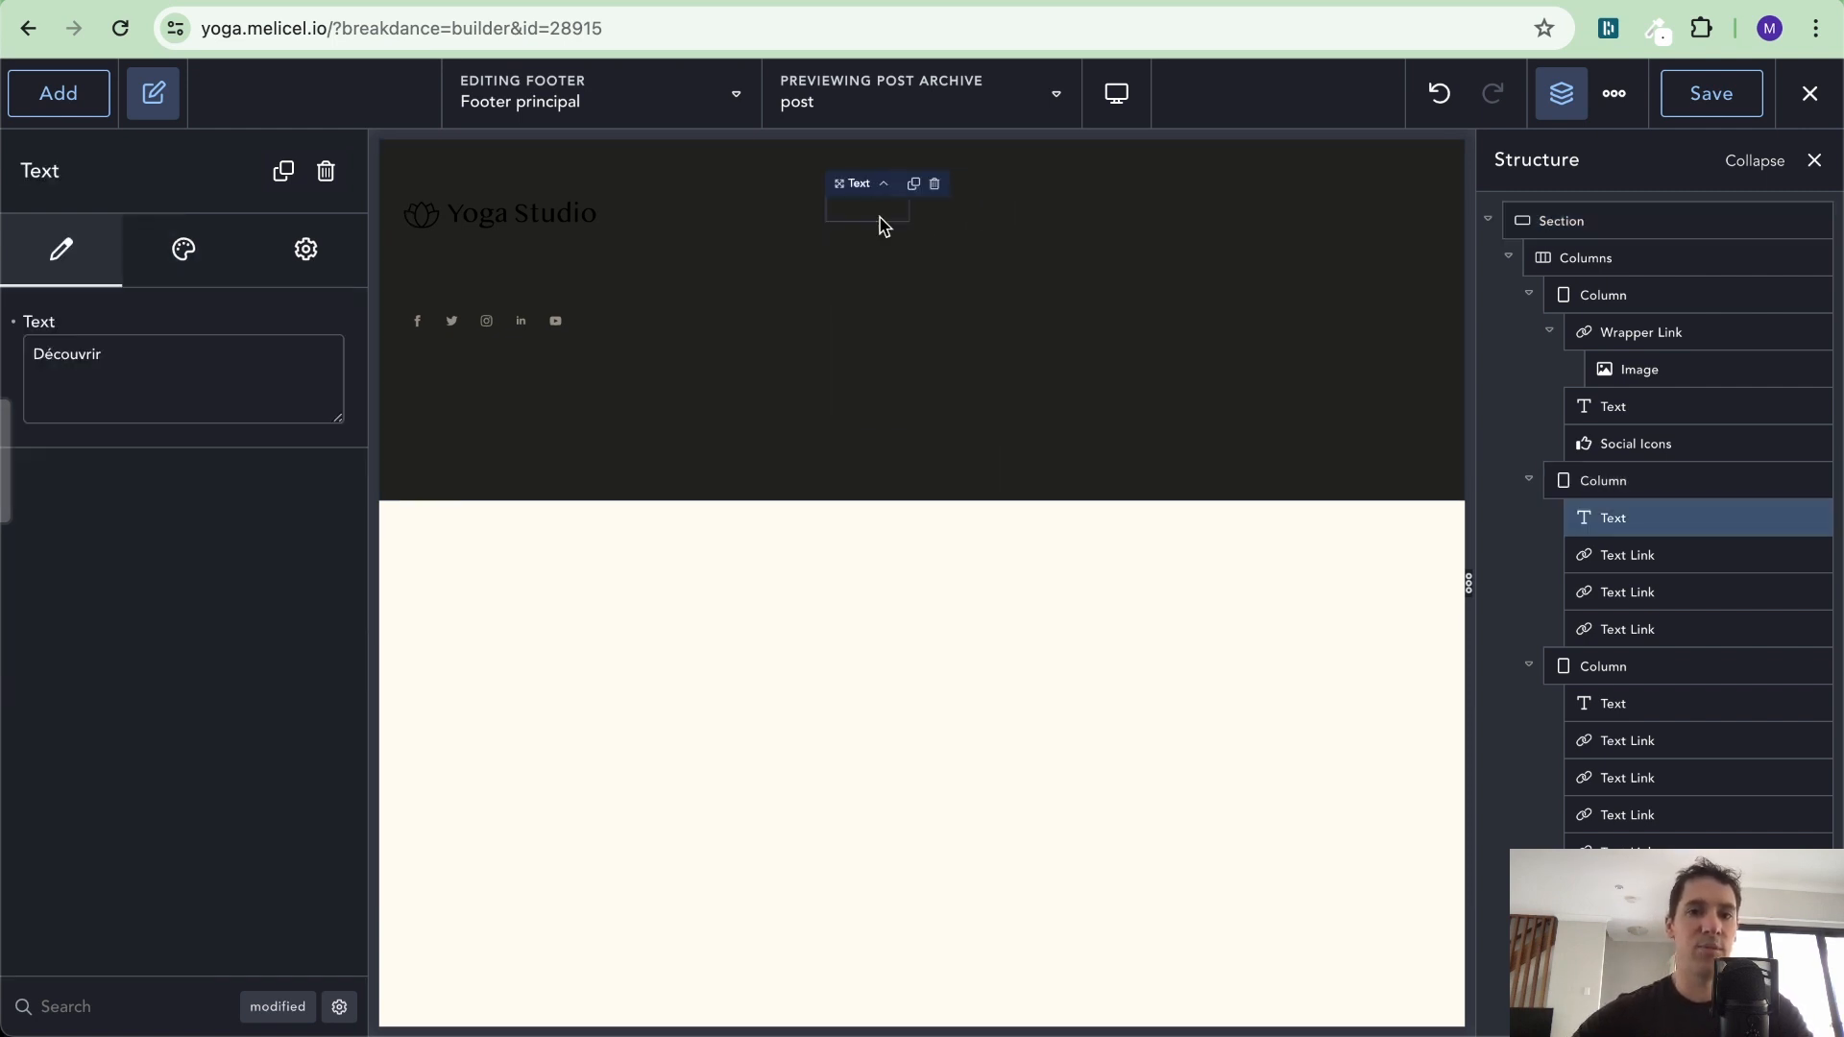
pyautogui.click(168, 274)
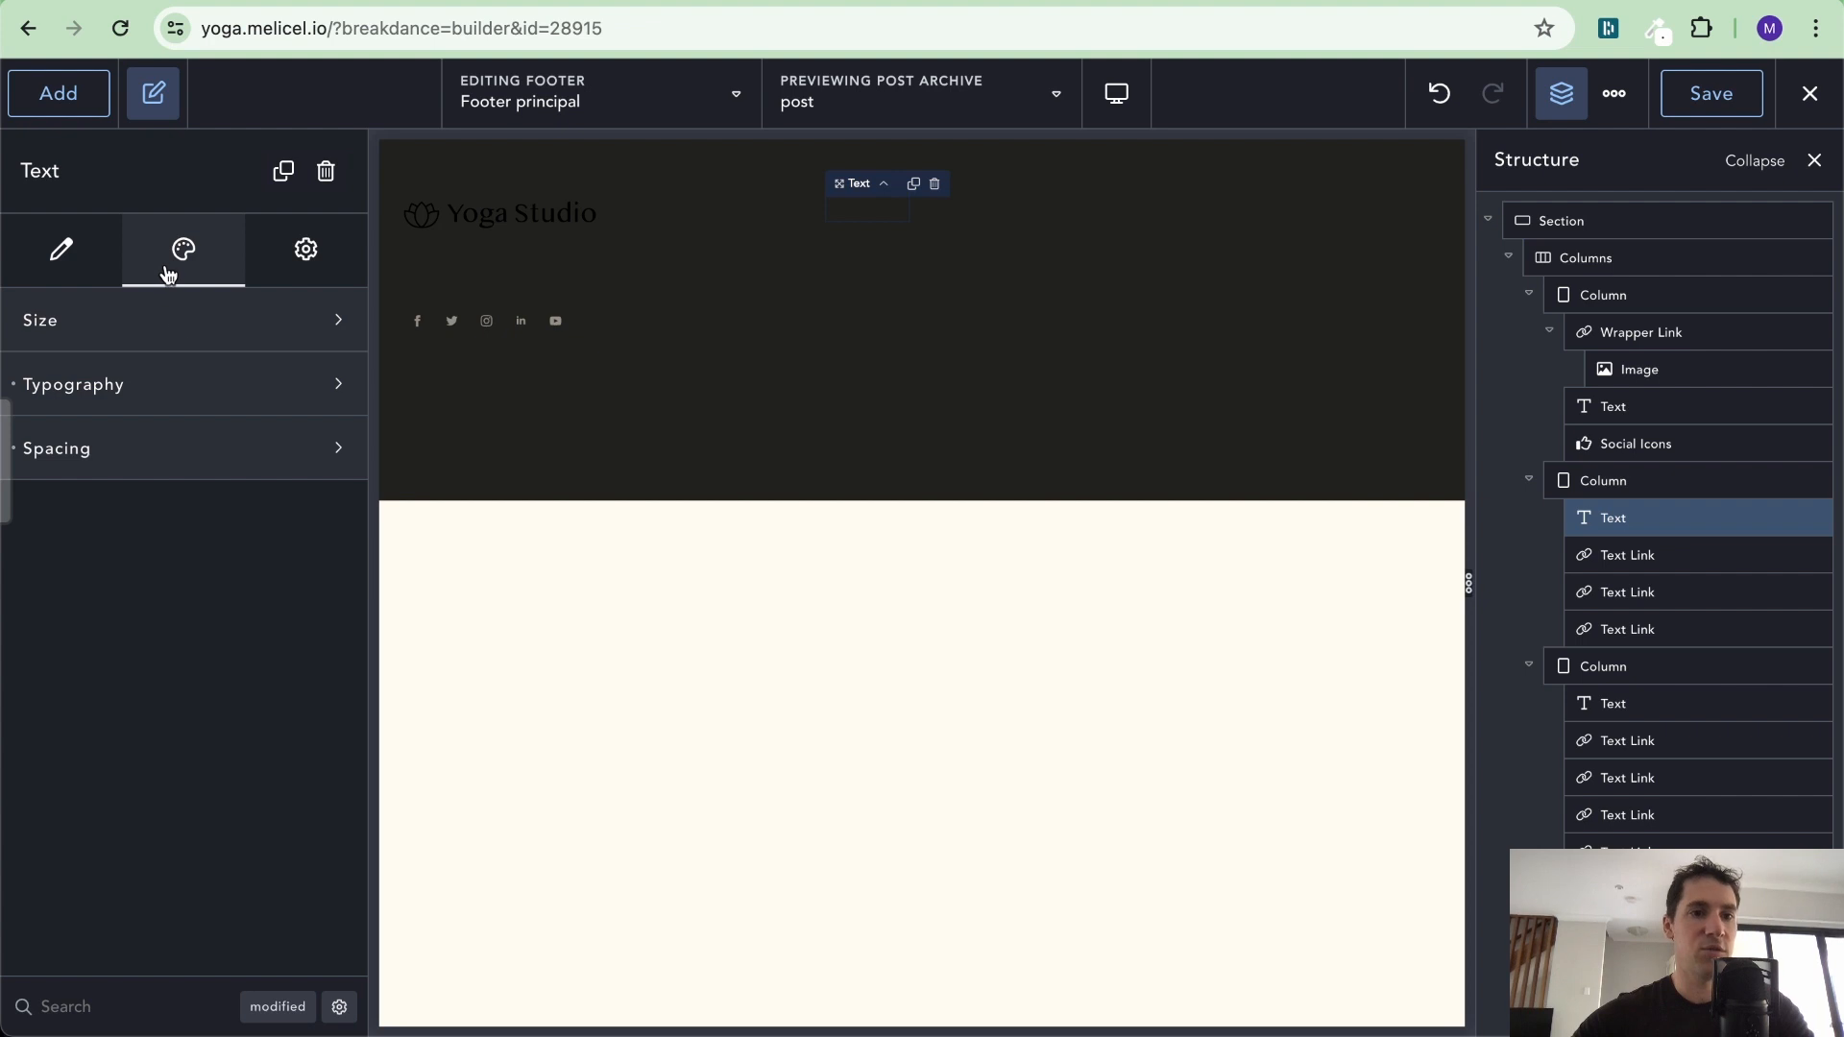
pyautogui.click(216, 382)
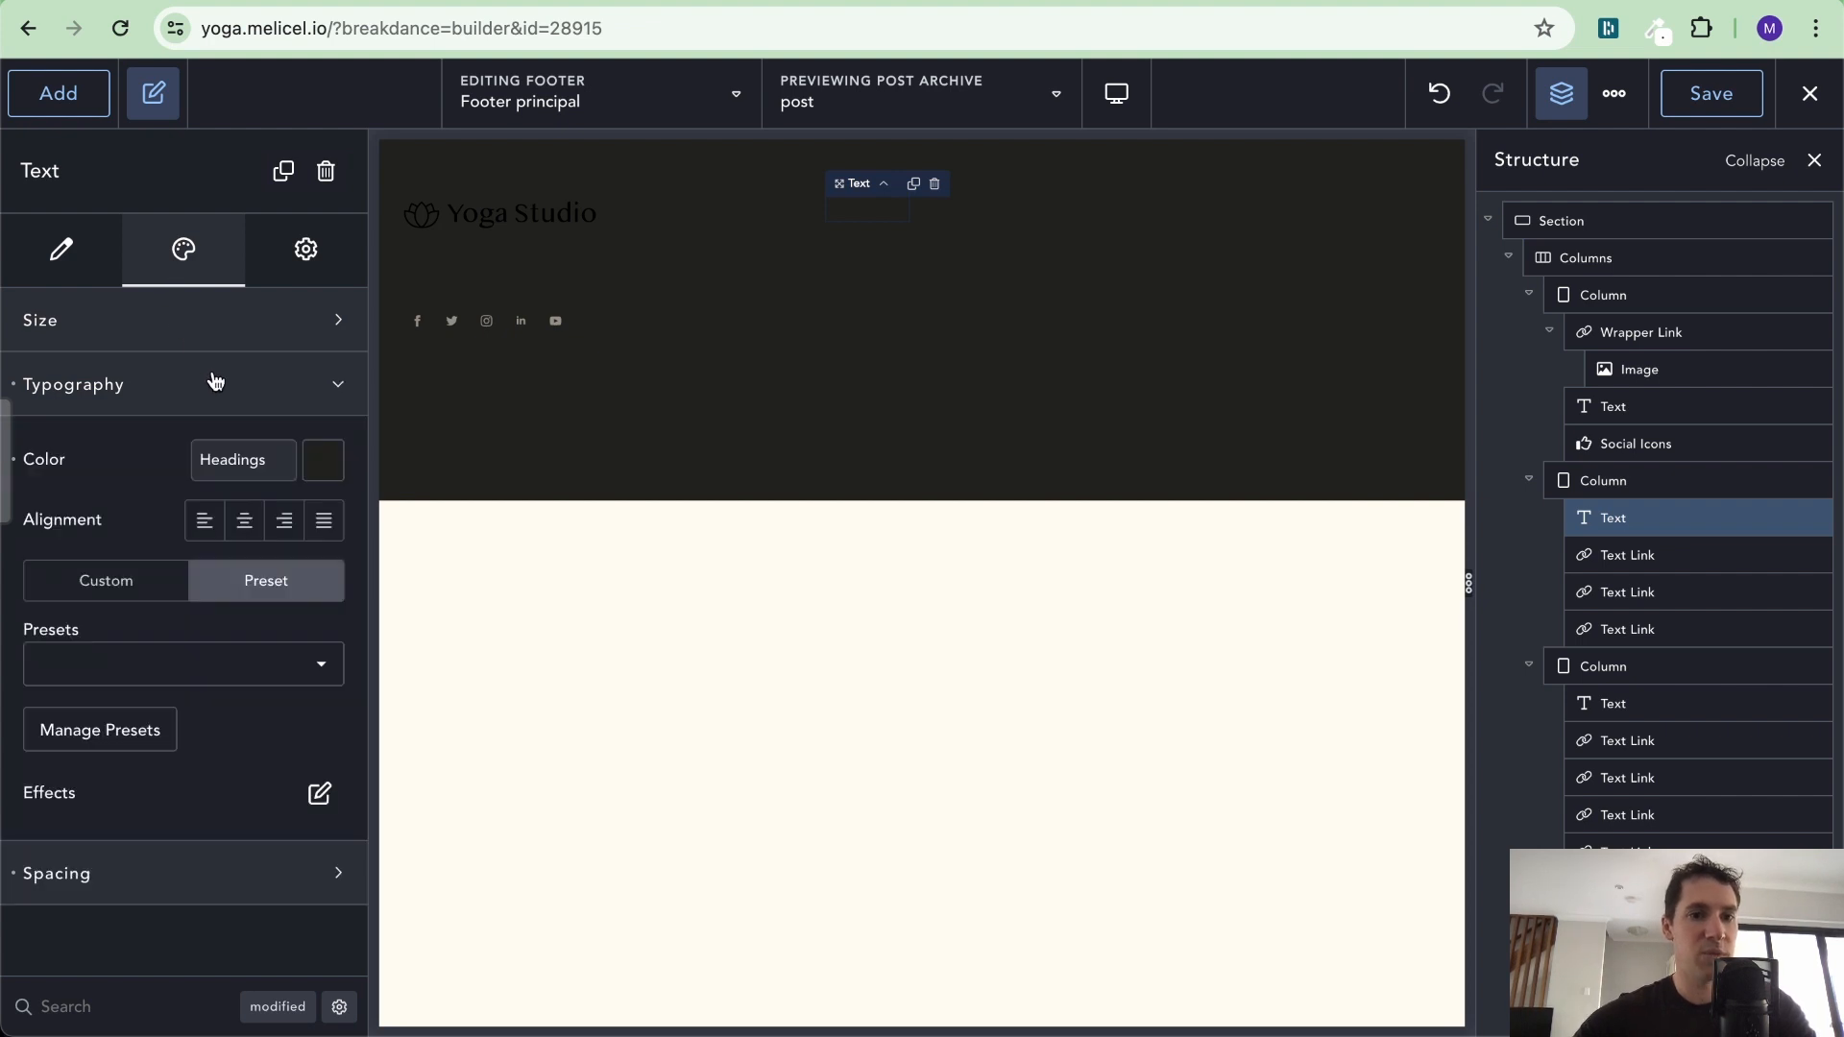
pyautogui.click(324, 460)
pyautogui.click(277, 876)
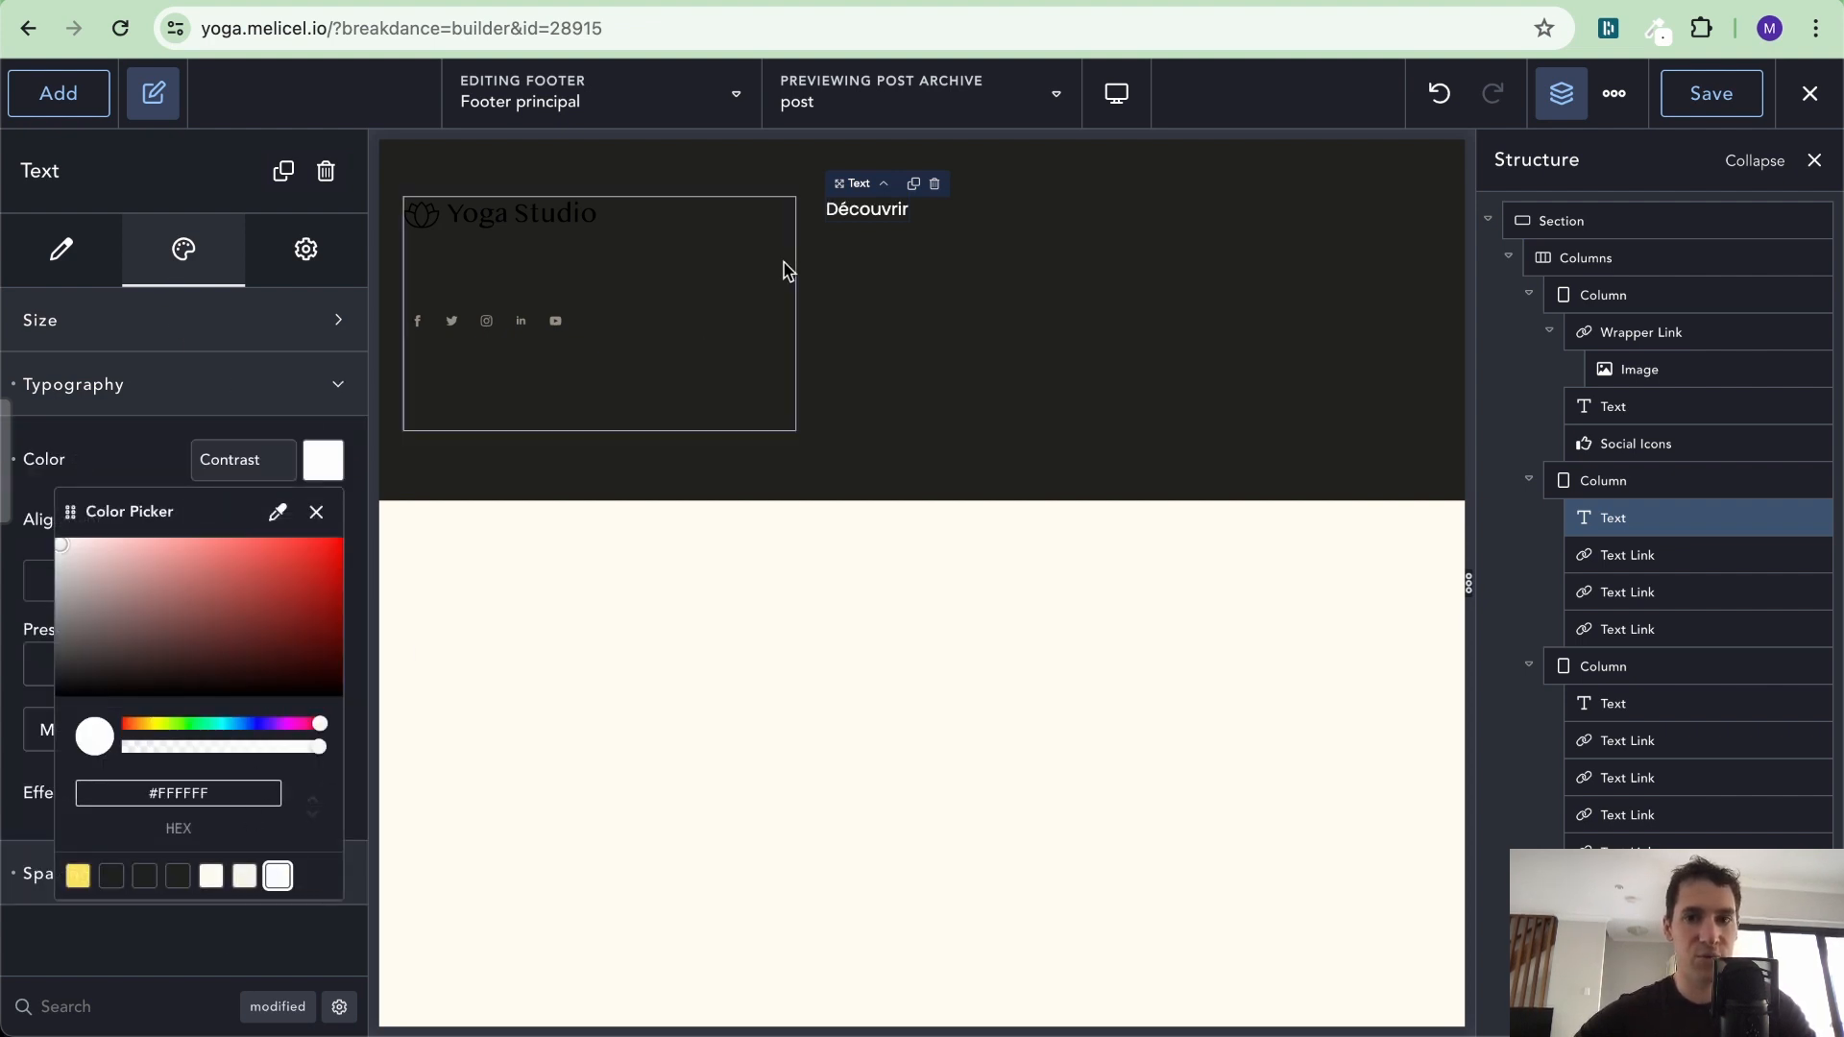
# Set the "À propos" link's typography colour to the white global colour Contrast
pyautogui.click(867, 253)
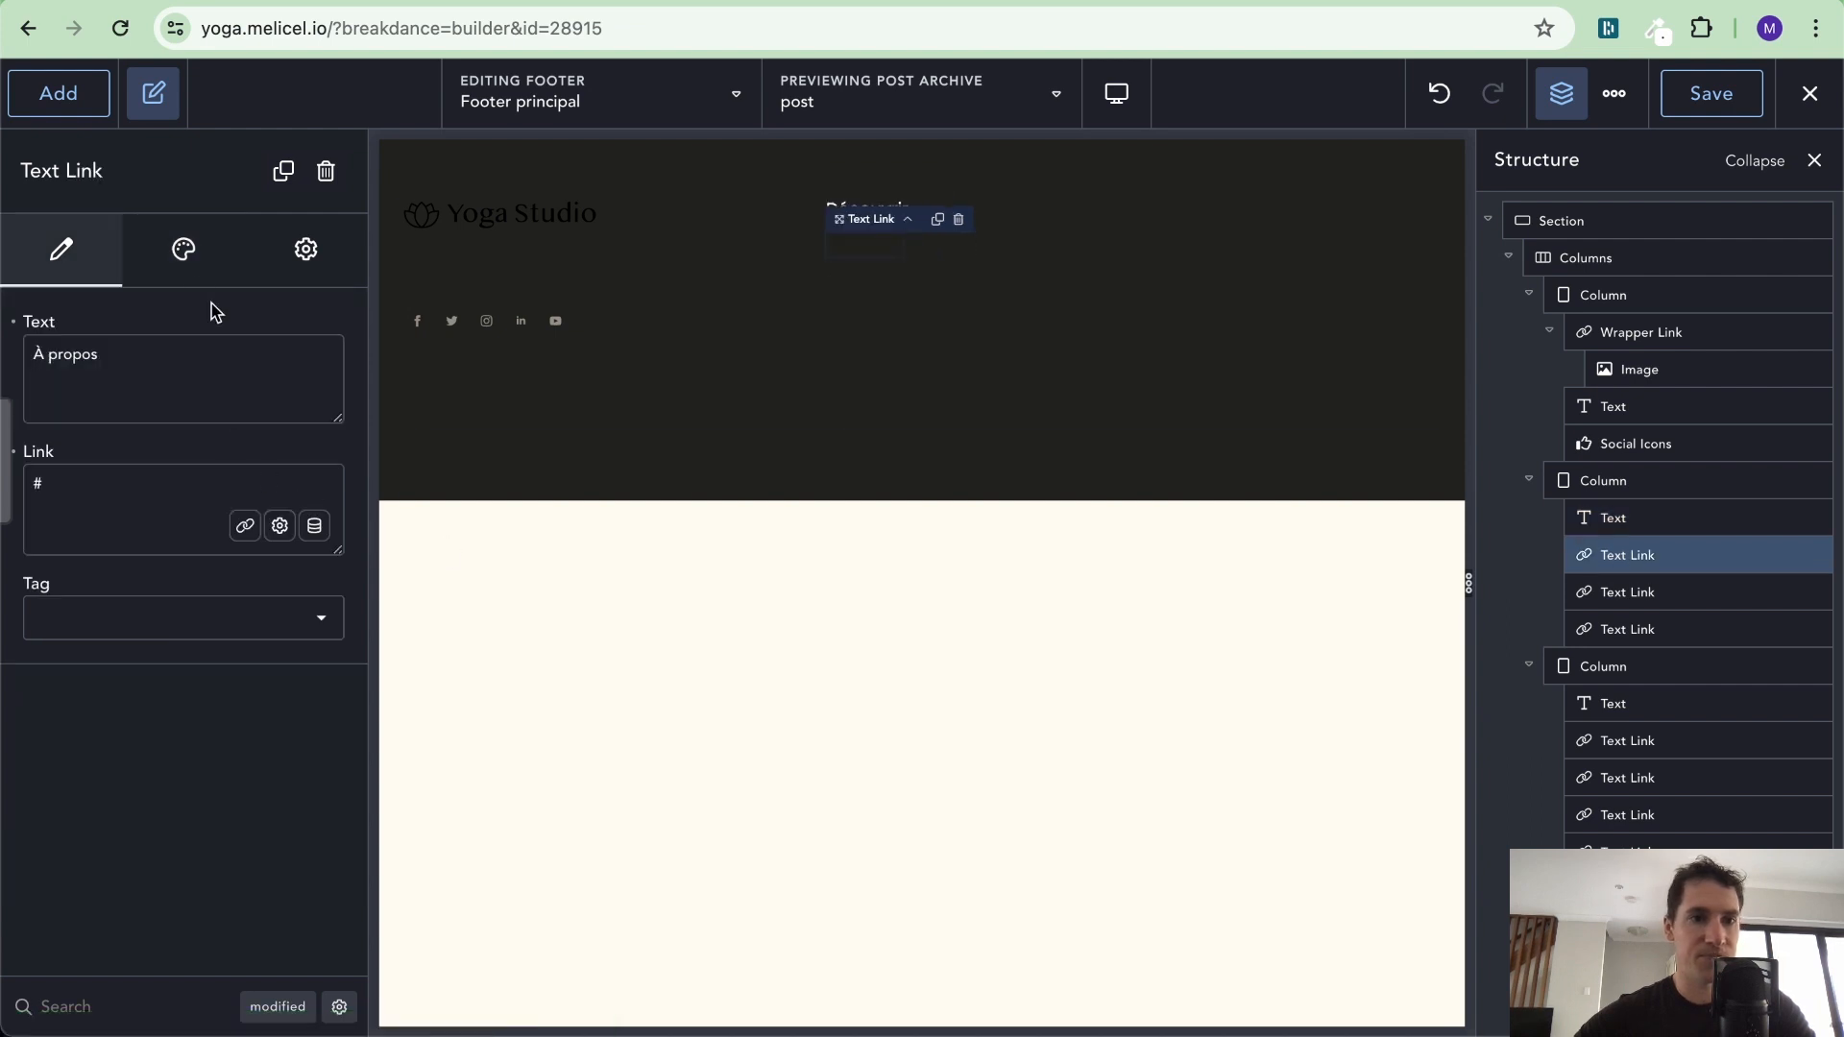
pyautogui.click(185, 279)
pyautogui.click(240, 320)
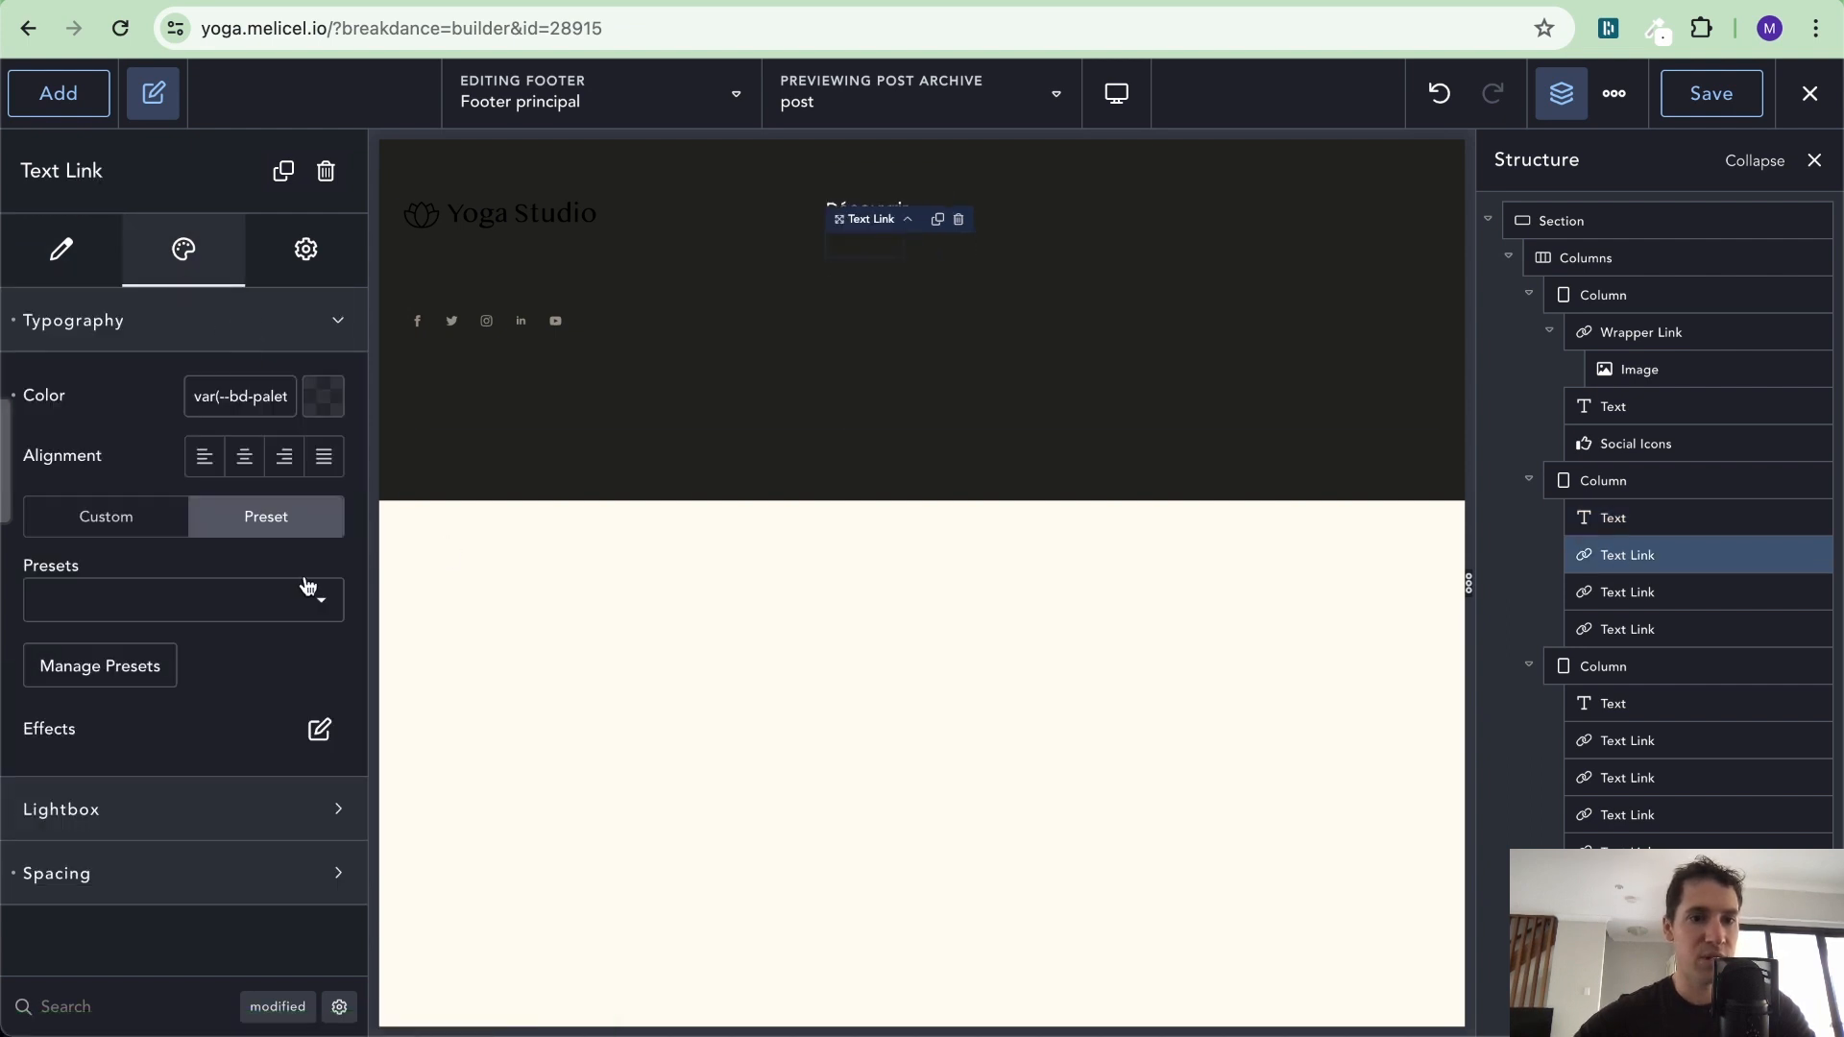
pyautogui.click(322, 395)
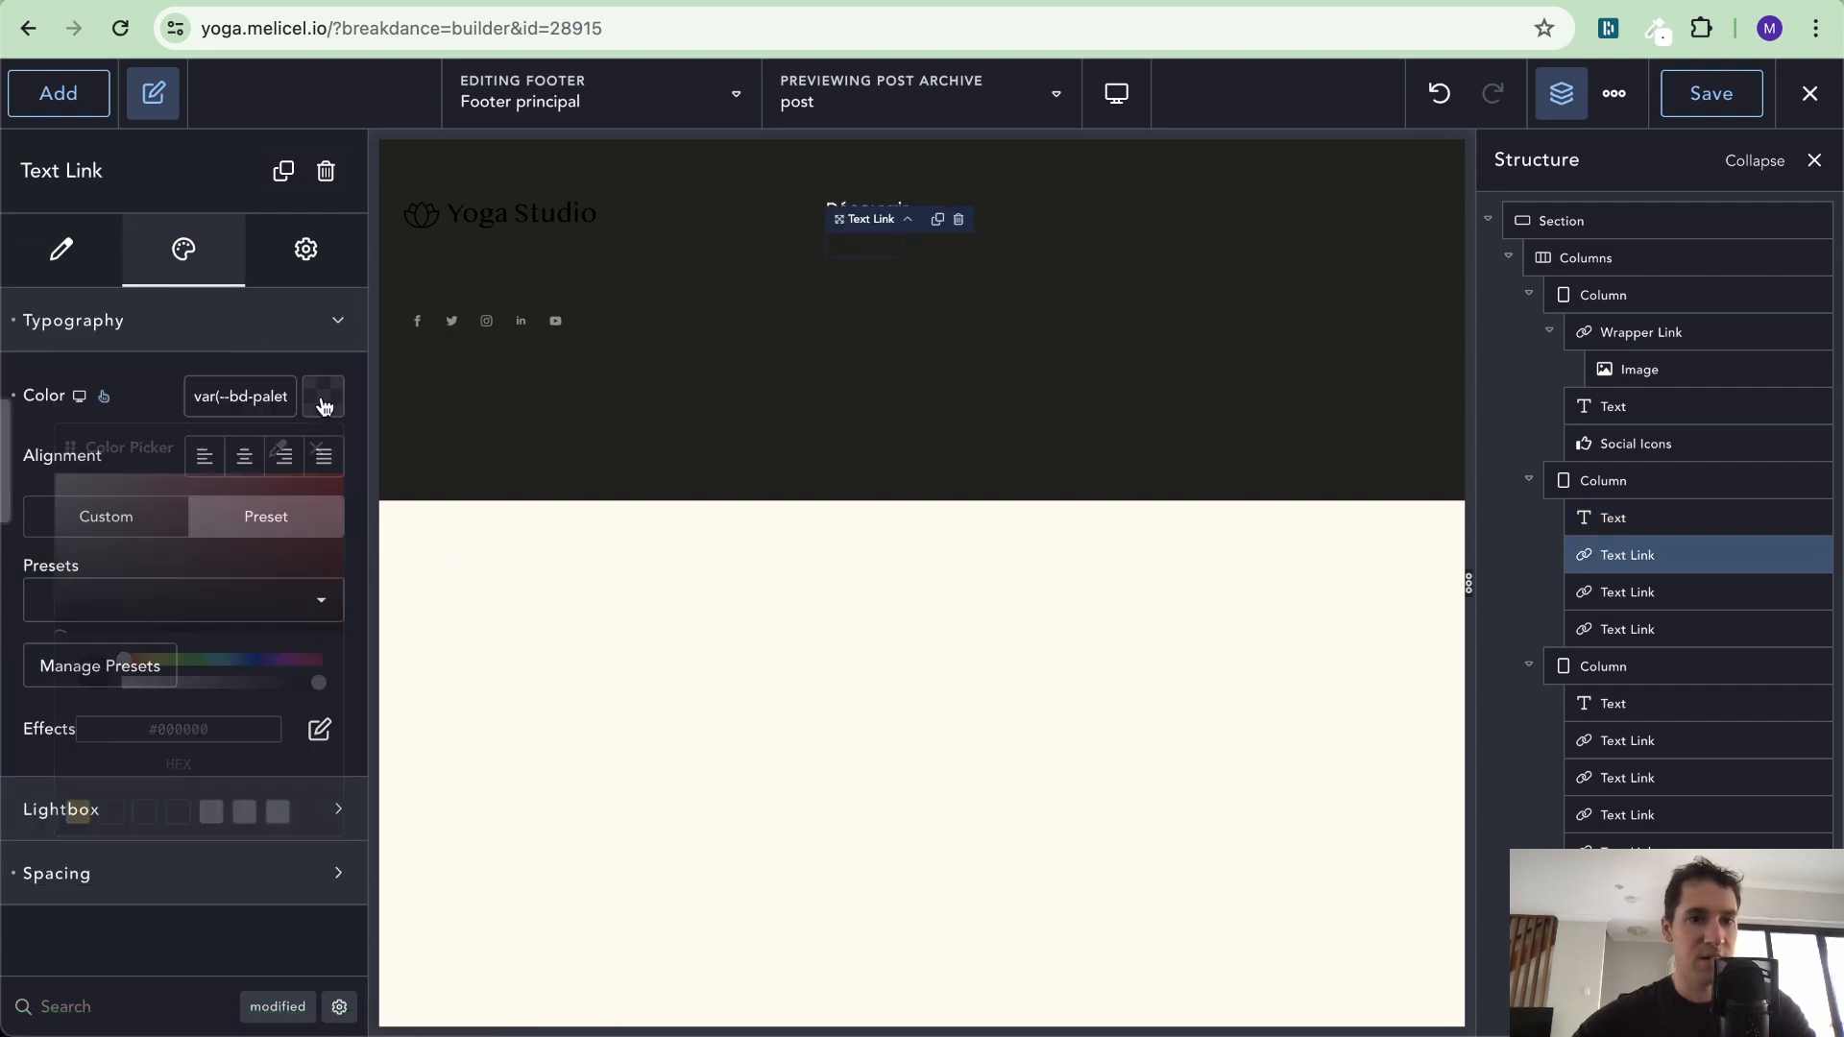
pyautogui.click(278, 811)
# Set the "Cours et horaires" link's typography colour to the white global colour Contrast (#FFFFFF)
pyautogui.click(859, 280)
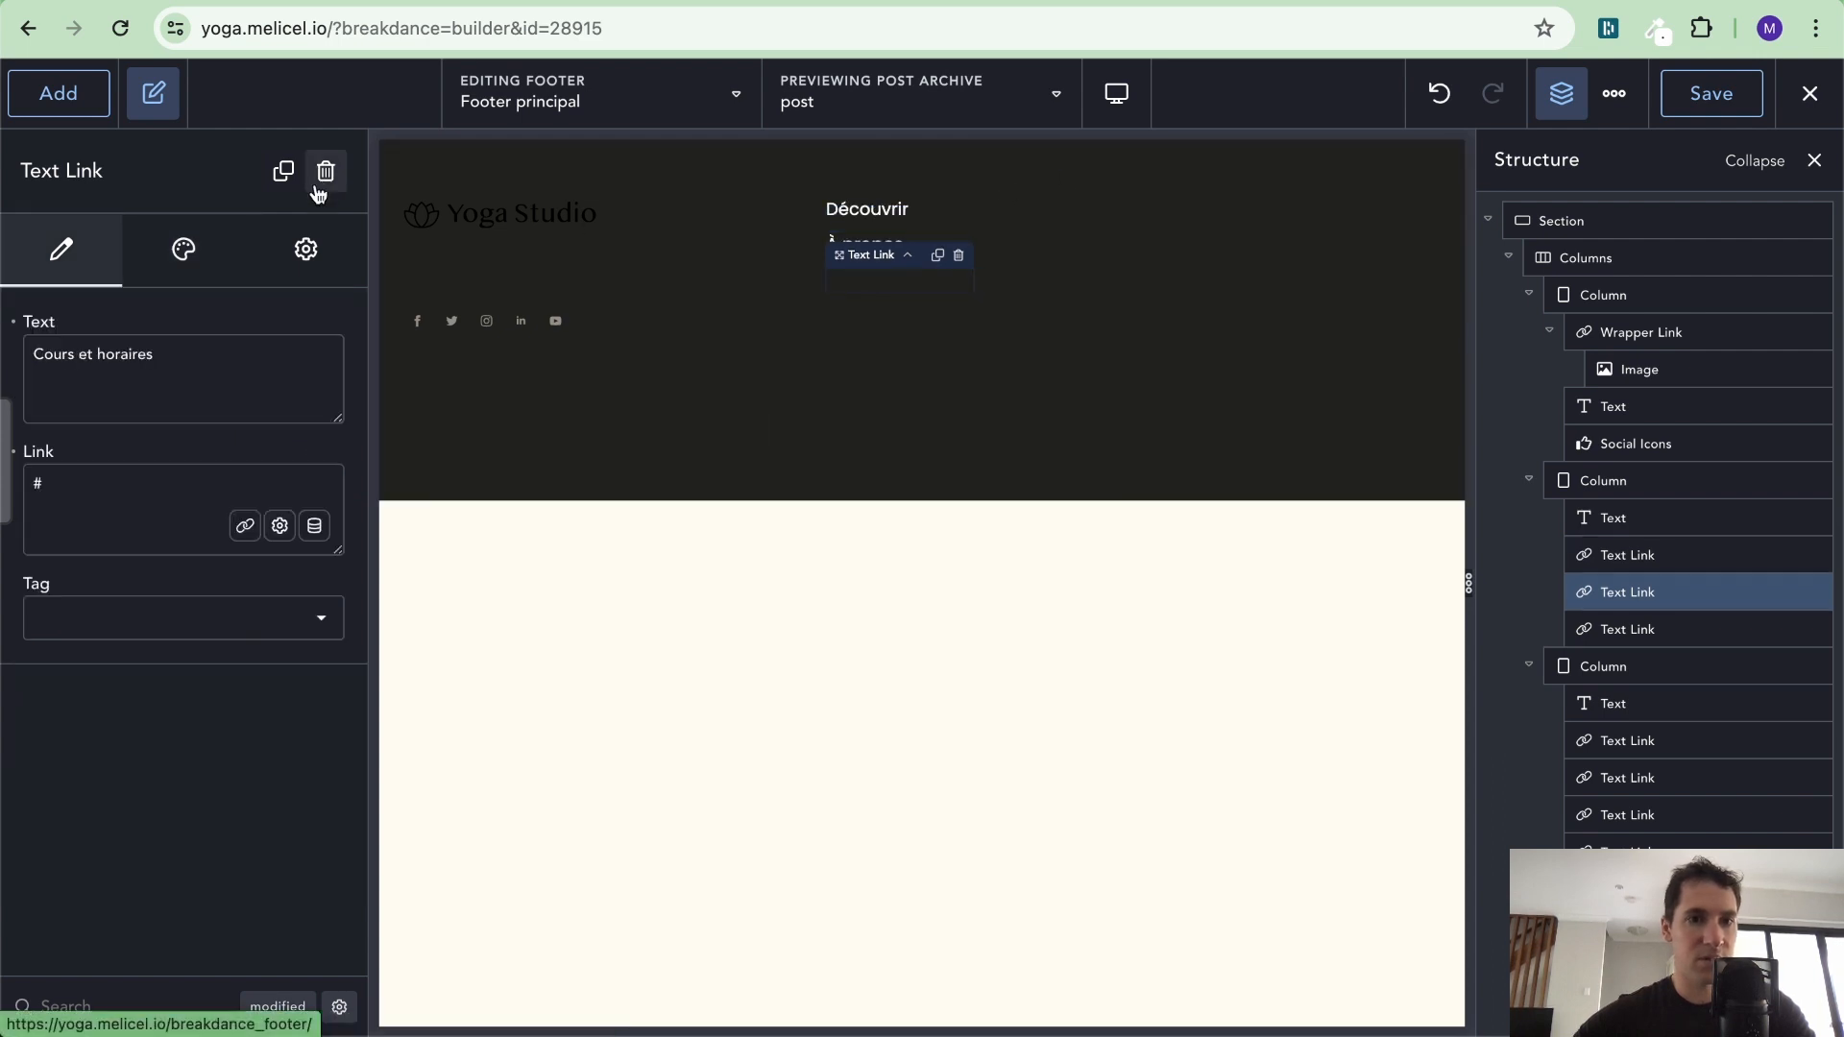
pyautogui.click(186, 248)
pyautogui.click(287, 317)
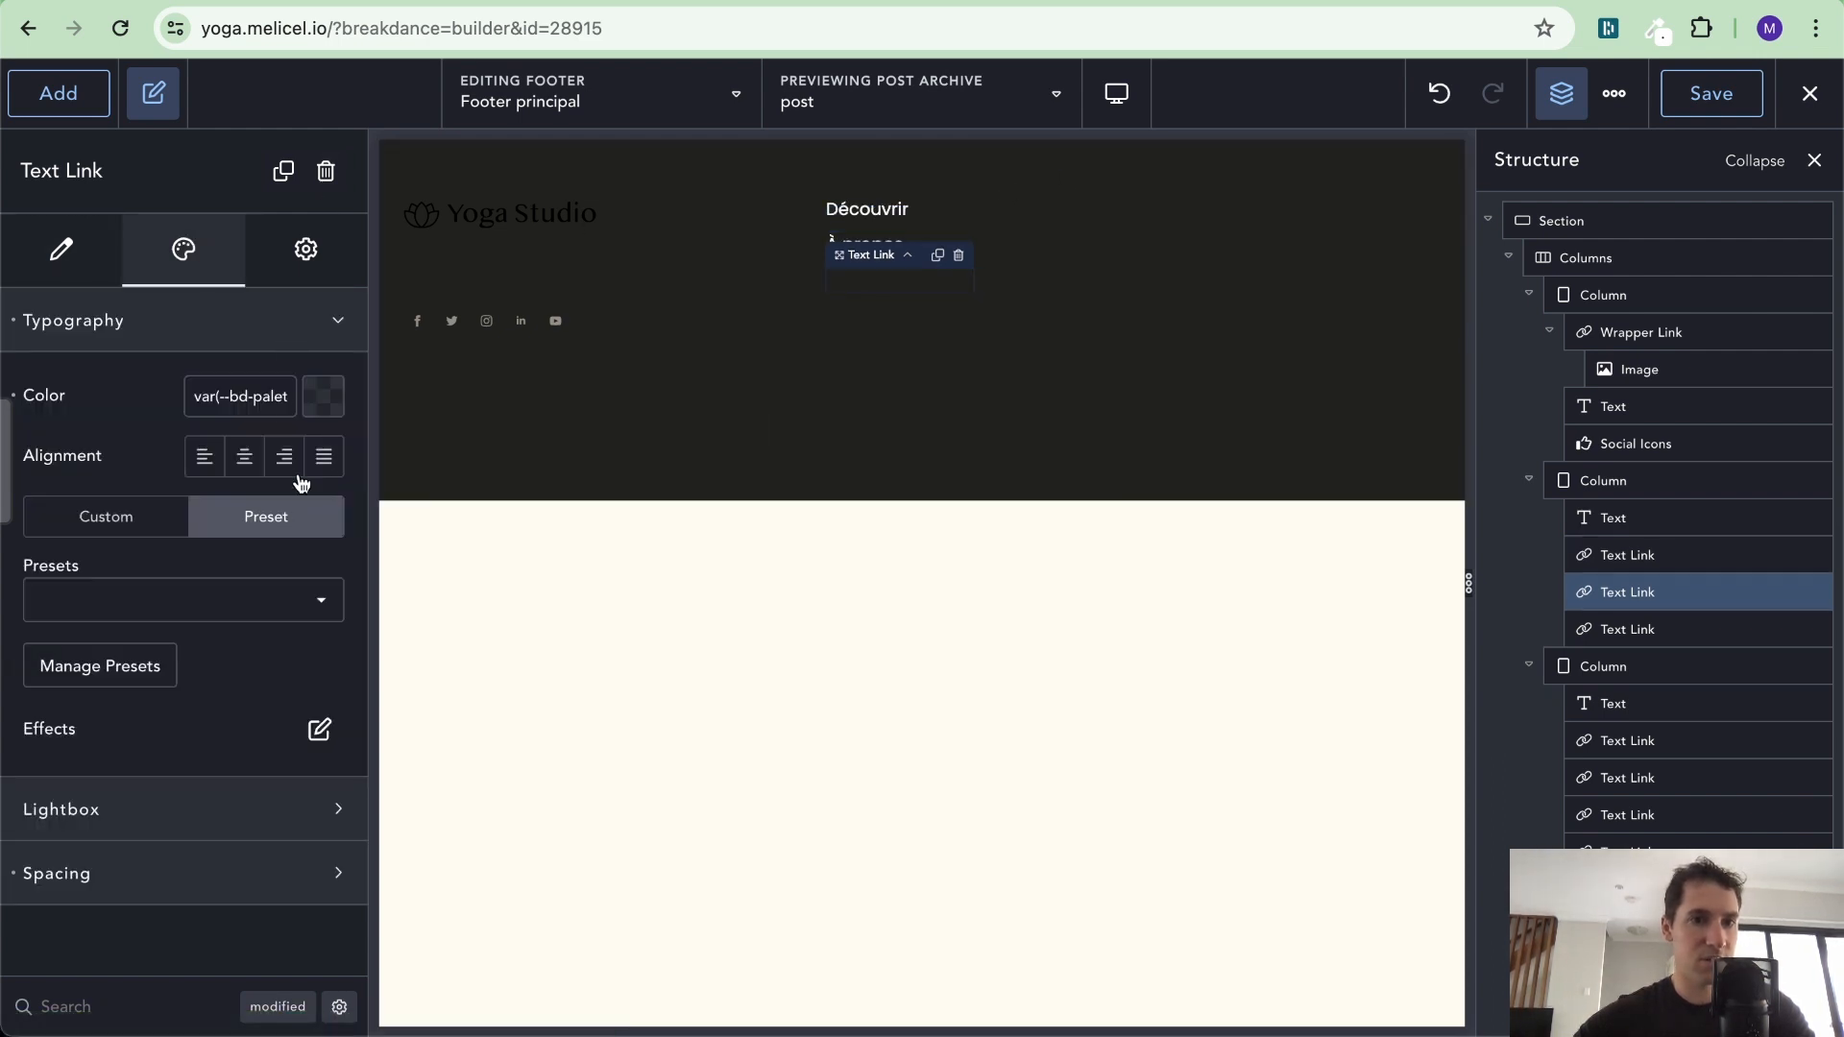
pyautogui.click(324, 394)
pyautogui.click(275, 811)
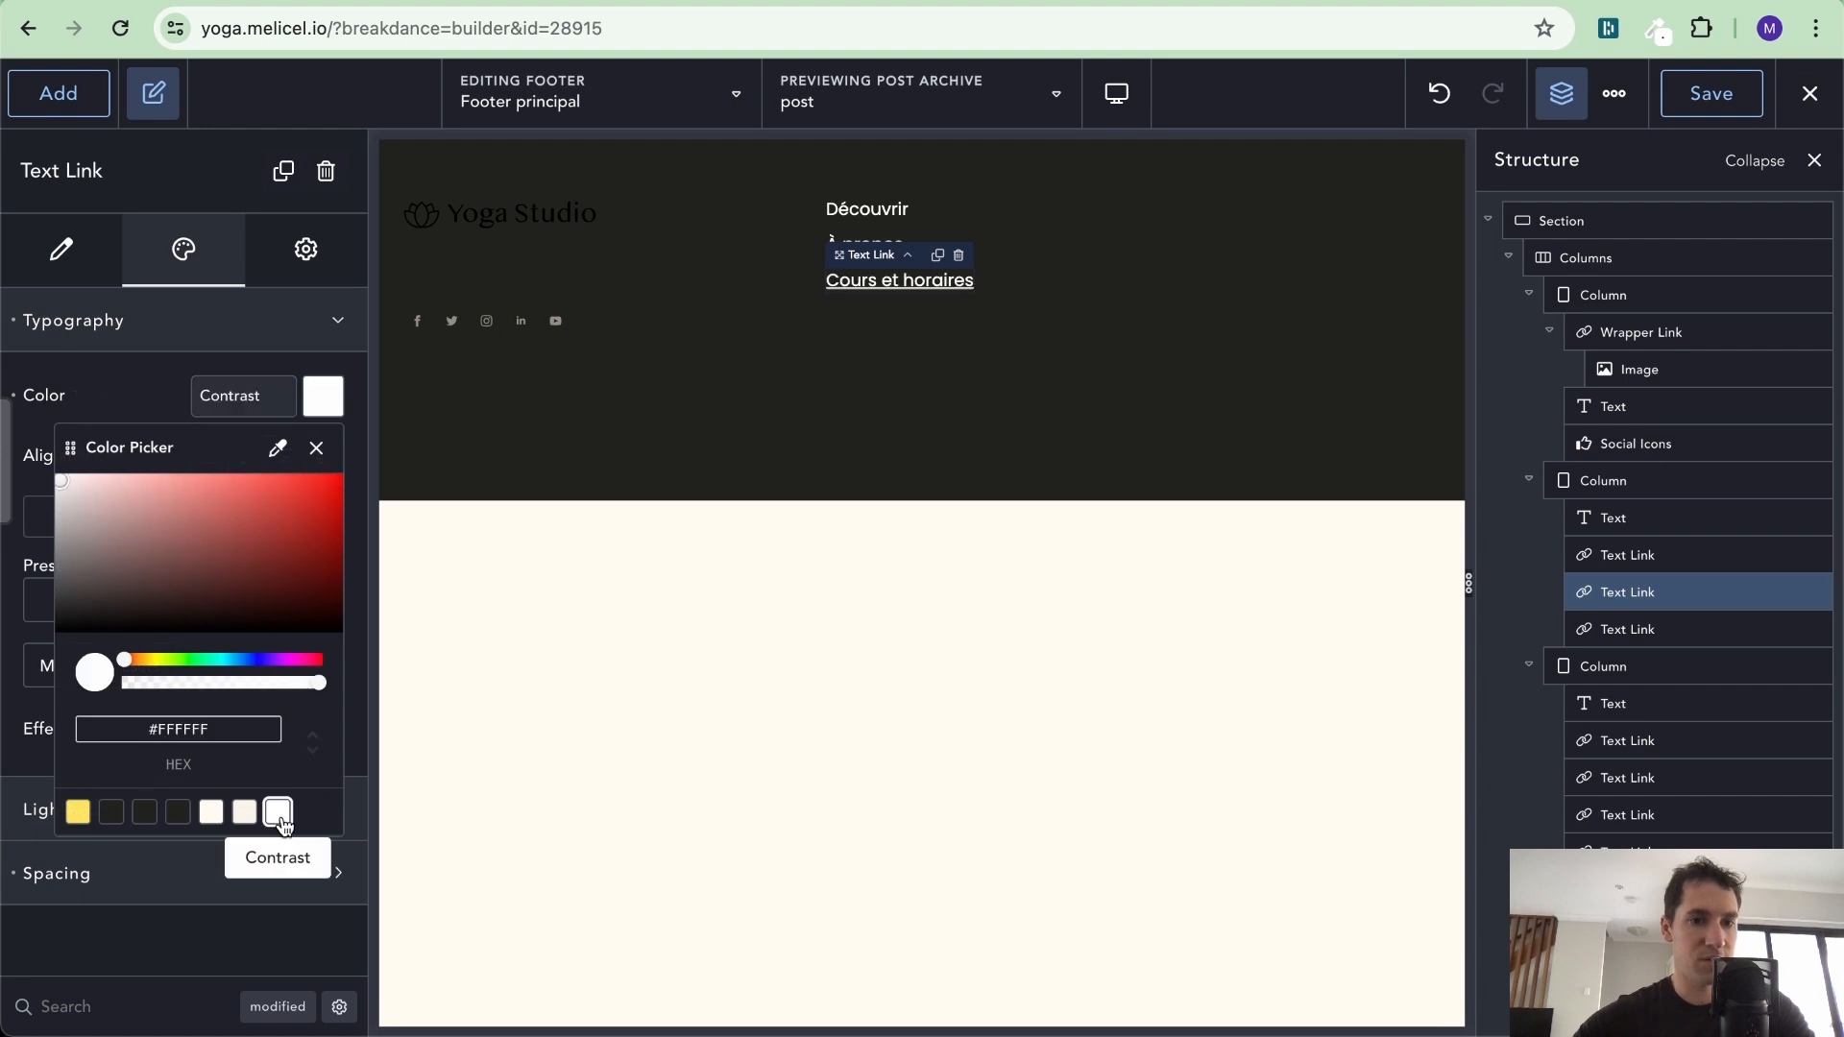
# Set the "Blog" link's typography colour to the white global colour Contrast (#FFFFFF)
pyautogui.click(853, 323)
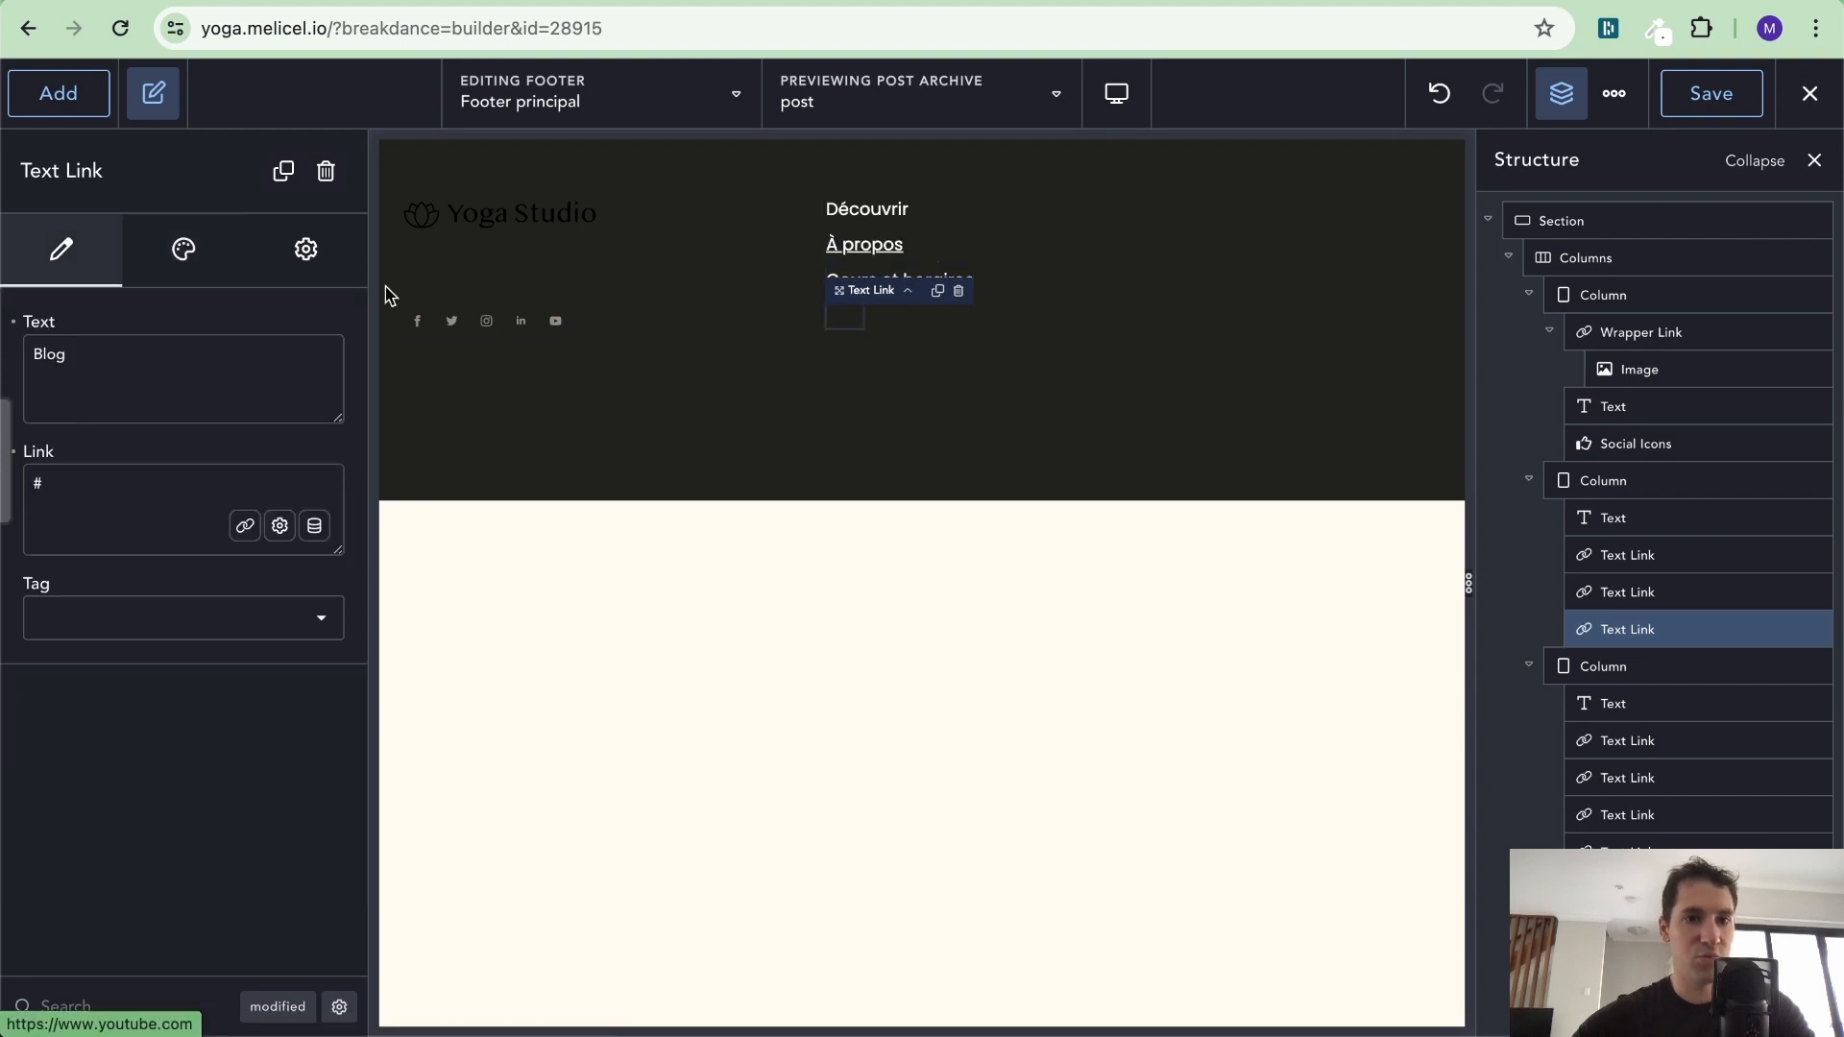
pyautogui.click(197, 261)
pyautogui.click(211, 341)
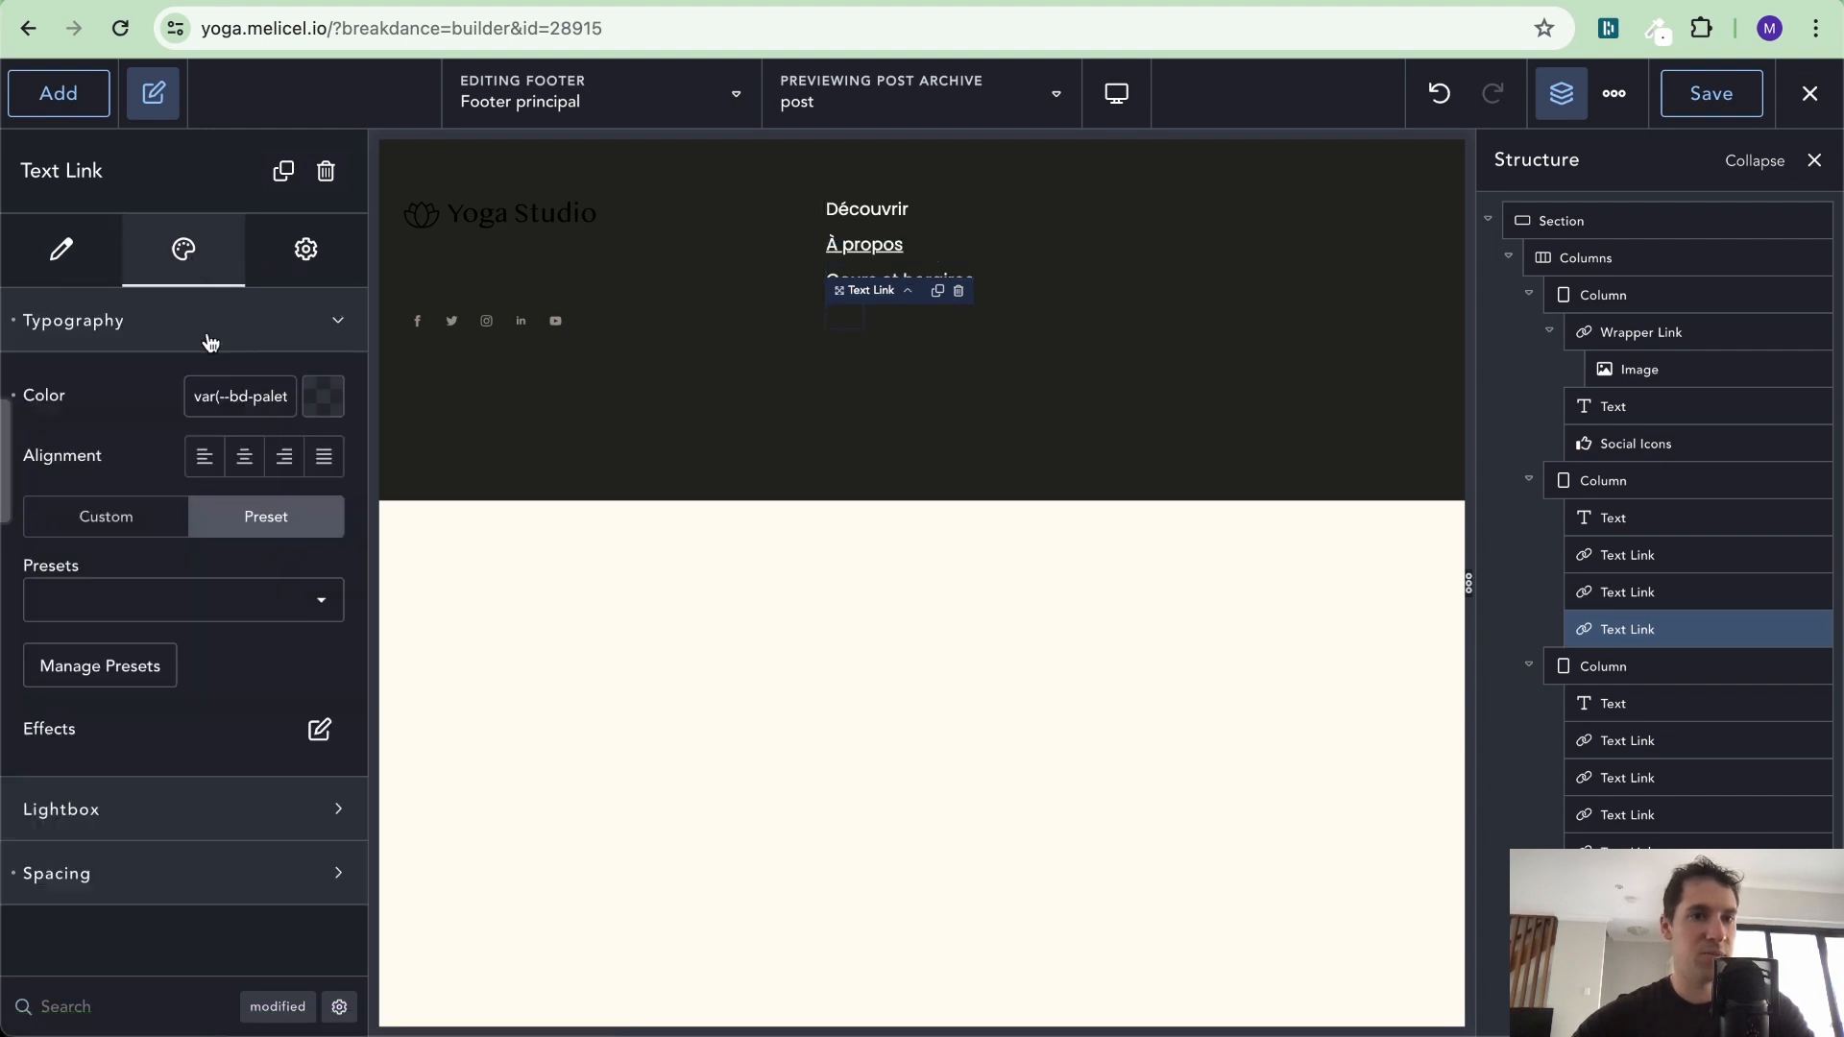
pyautogui.click(325, 395)
pyautogui.click(280, 811)
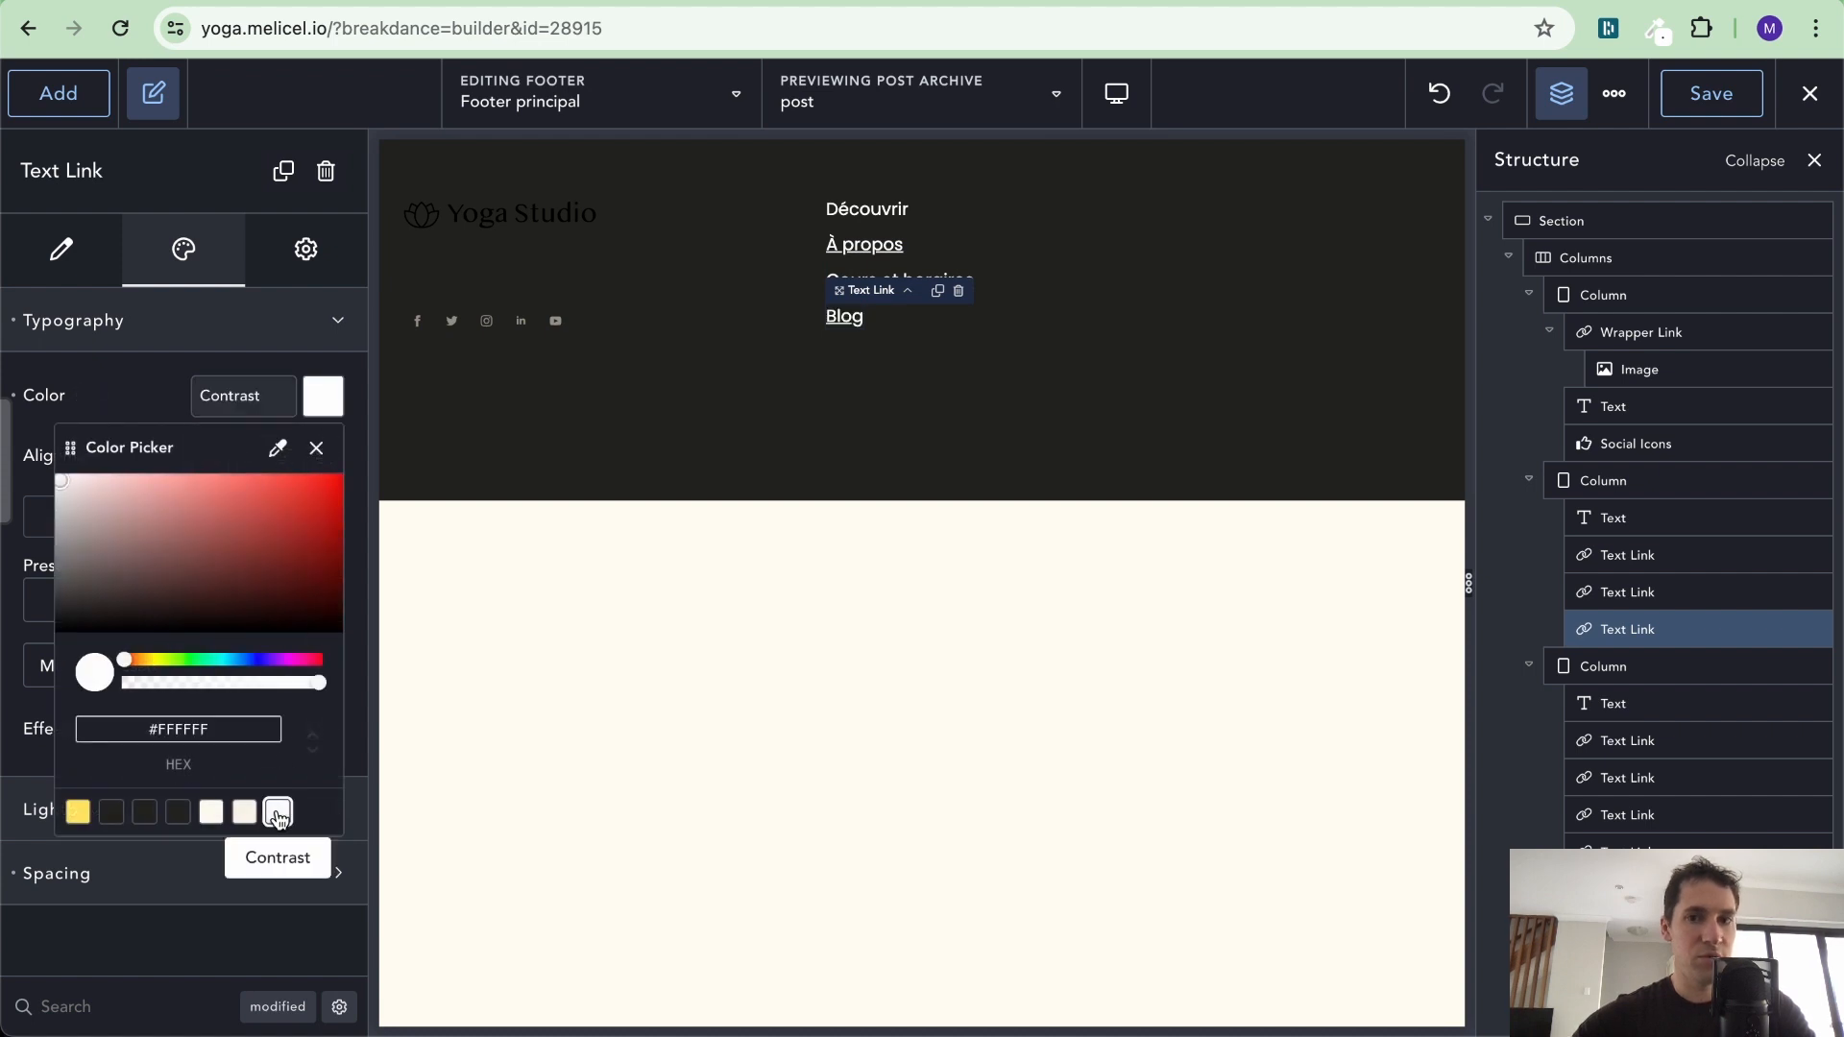
pyautogui.click(919, 248)
# Delete the two old link columns after the "Découvrir" column and duplicate the "Découvrir" column twice in their place
pyautogui.click(1602, 668)
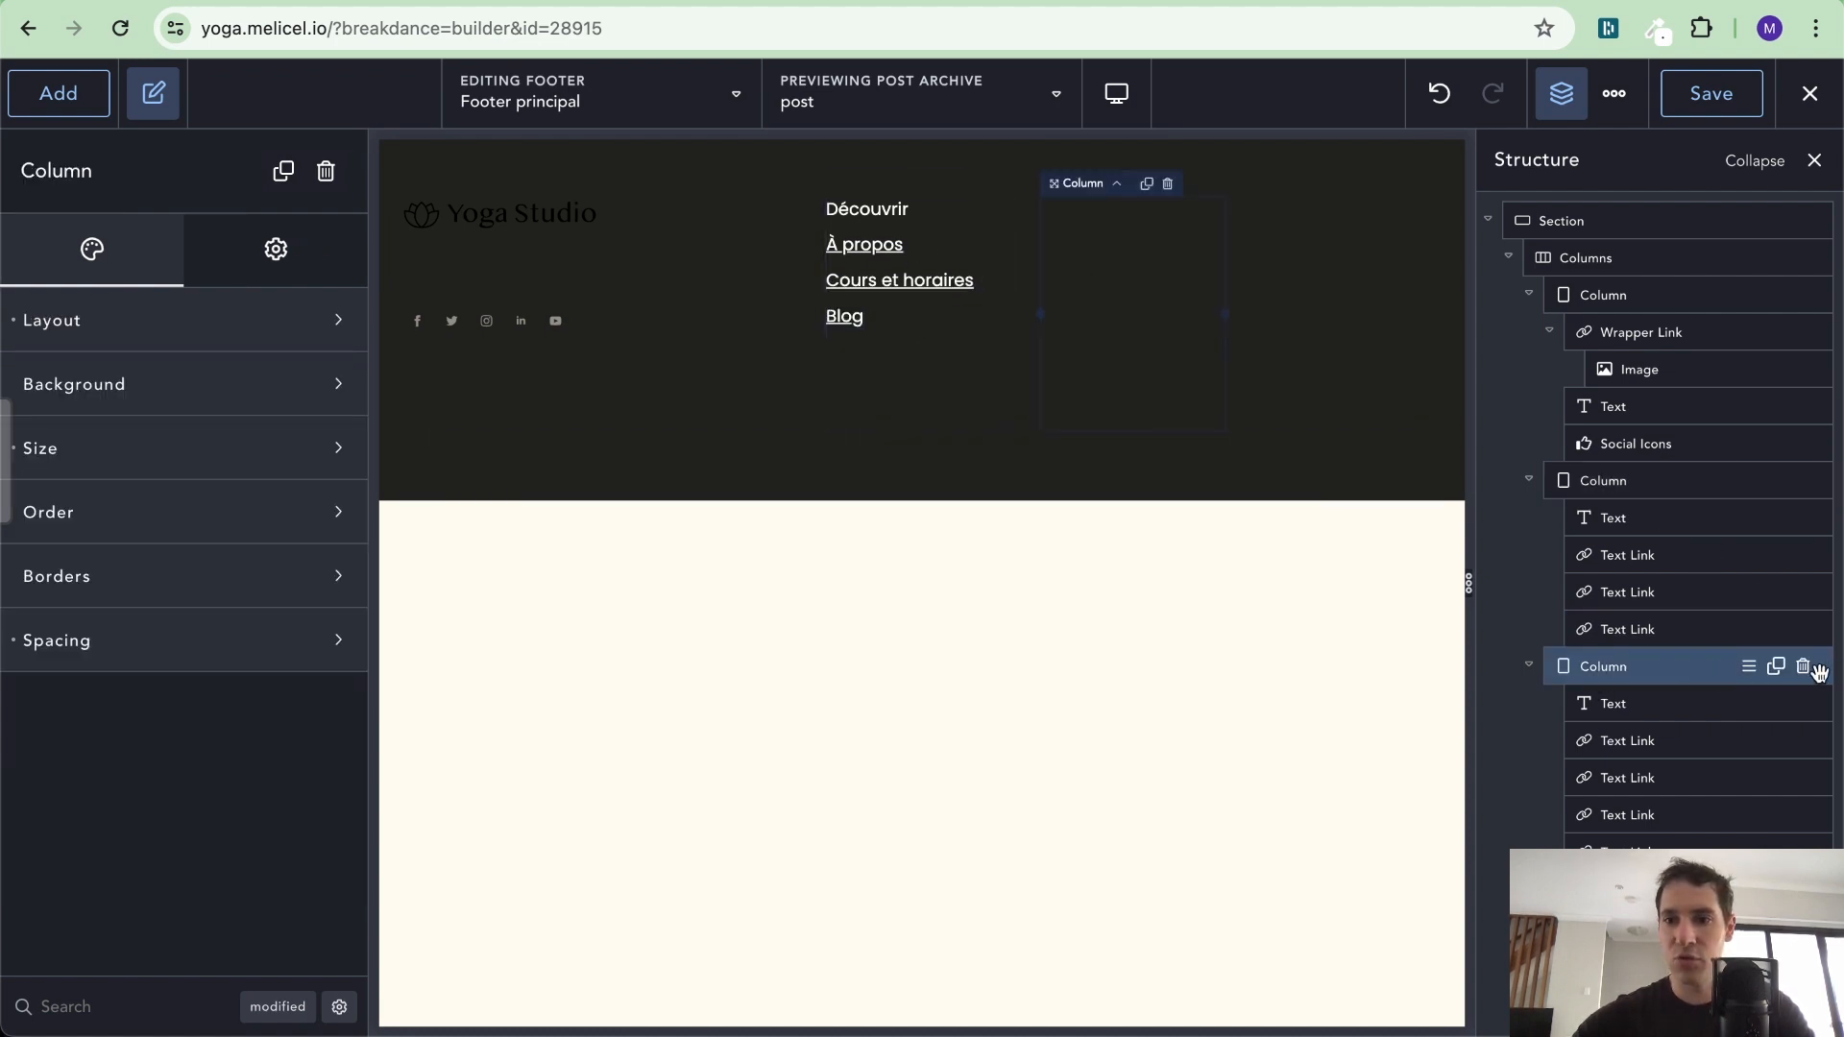
pyautogui.click(1804, 670)
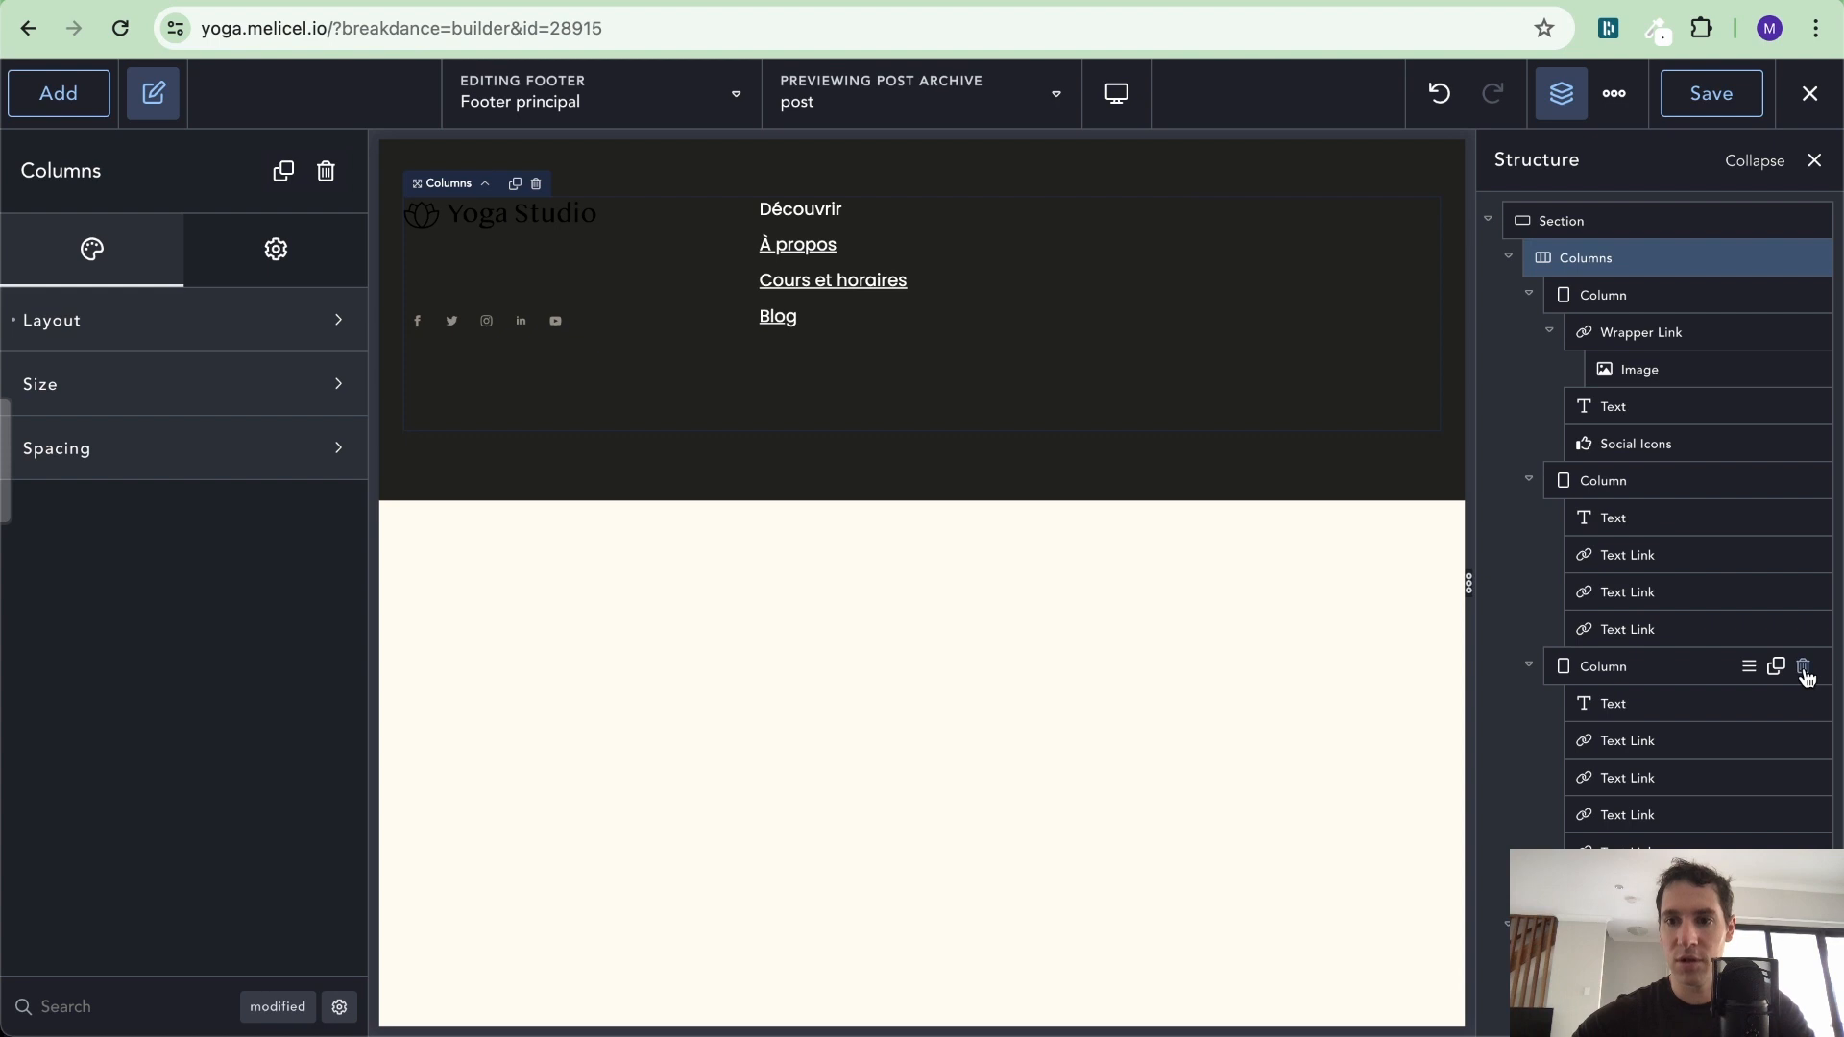
pyautogui.click(1805, 670)
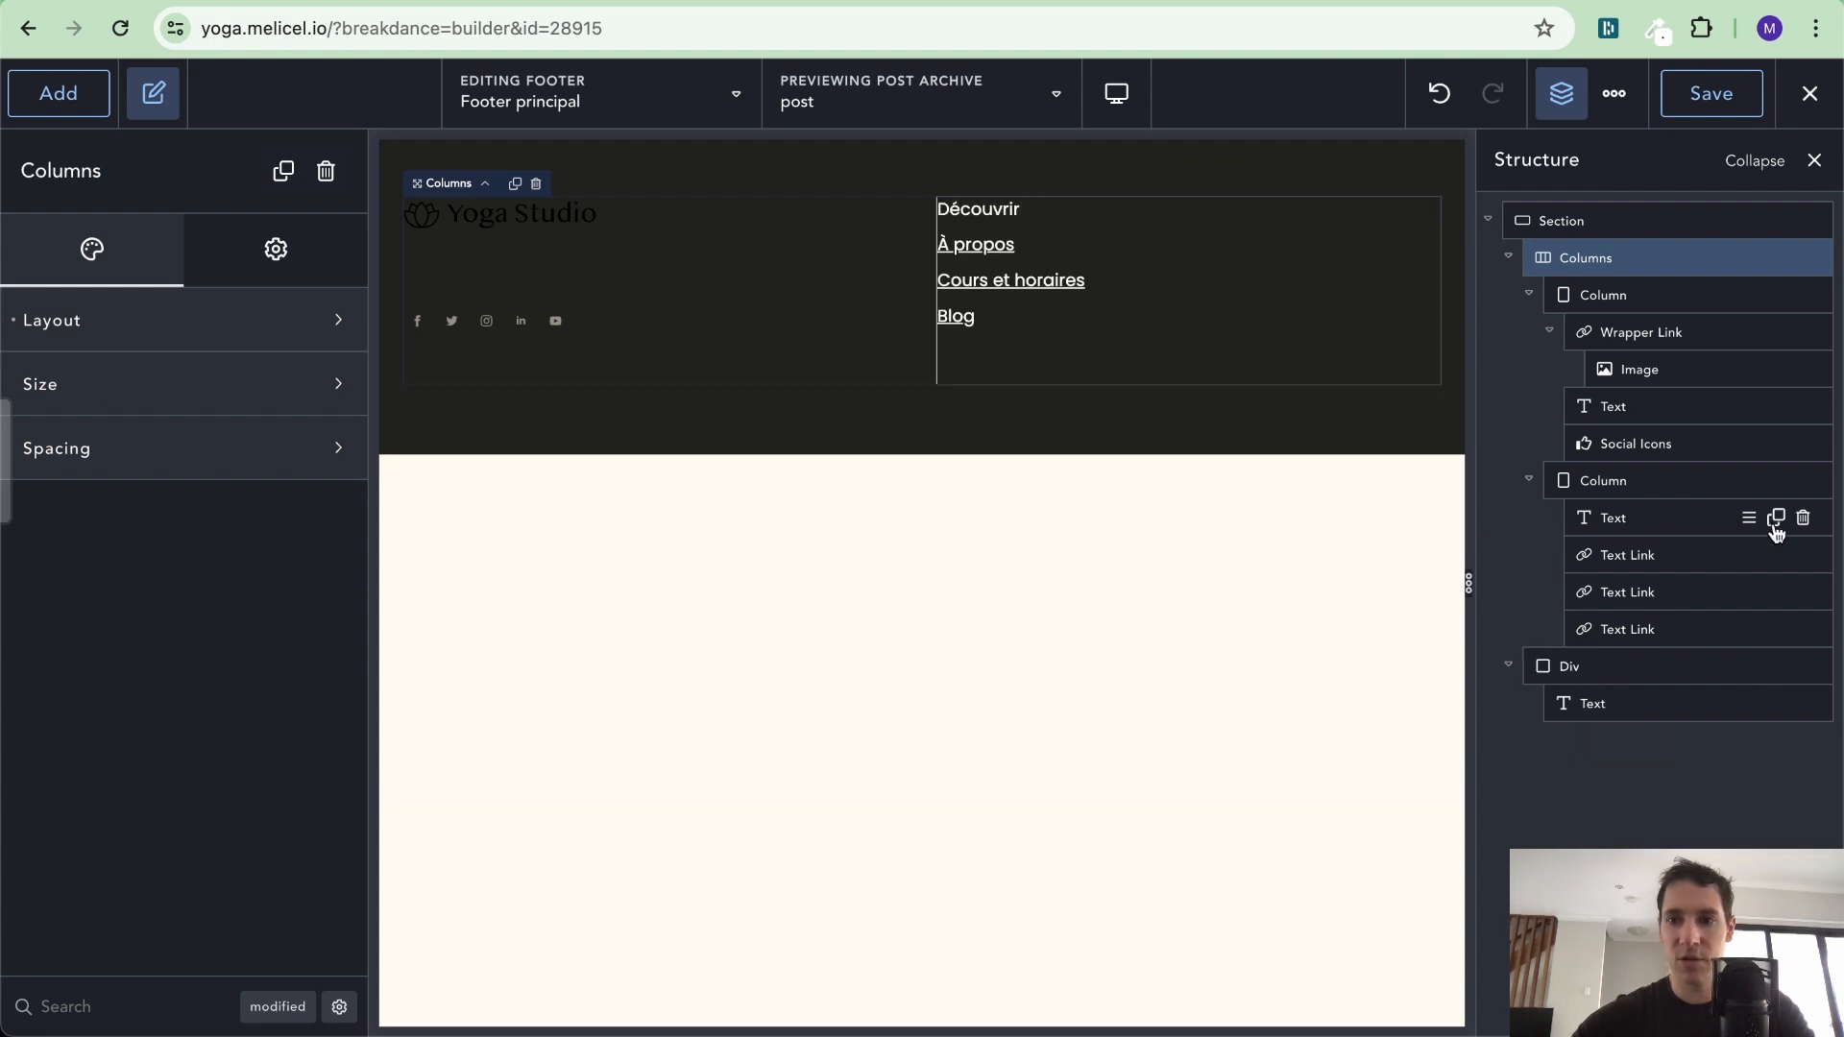
pyautogui.click(1634, 479)
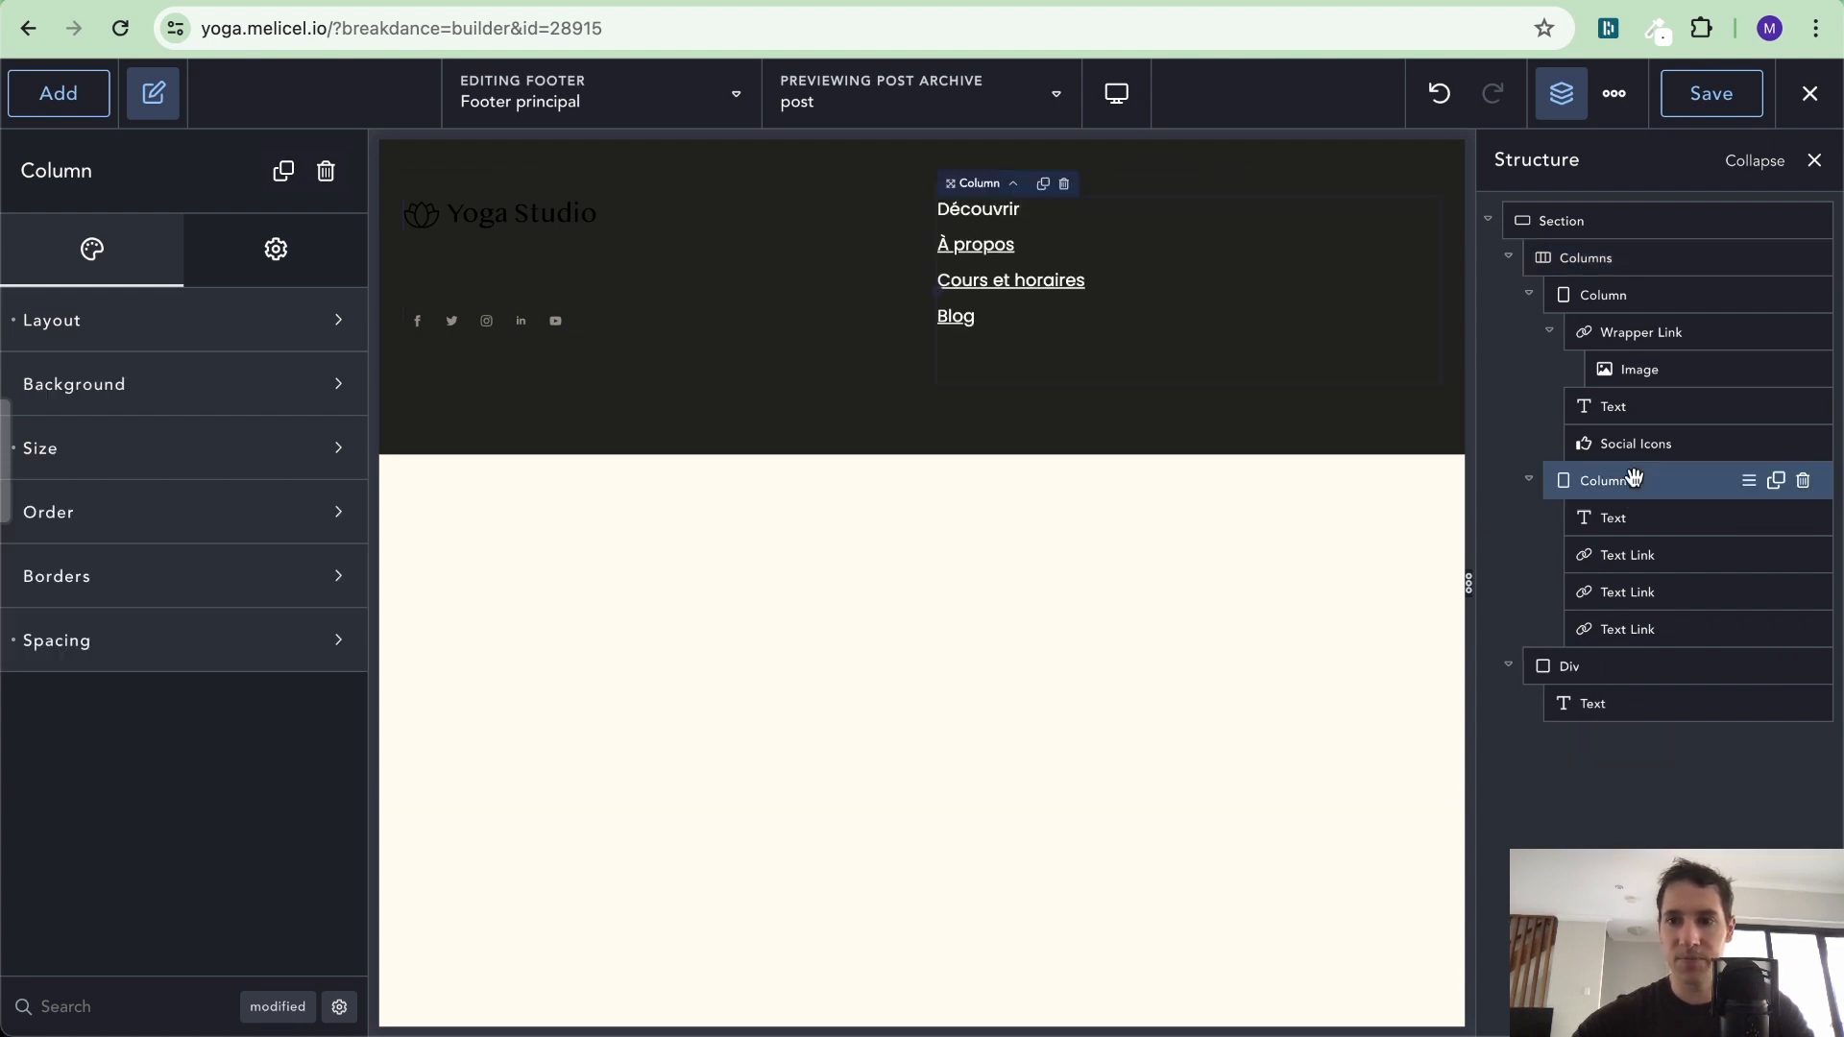
pyautogui.click(1777, 483)
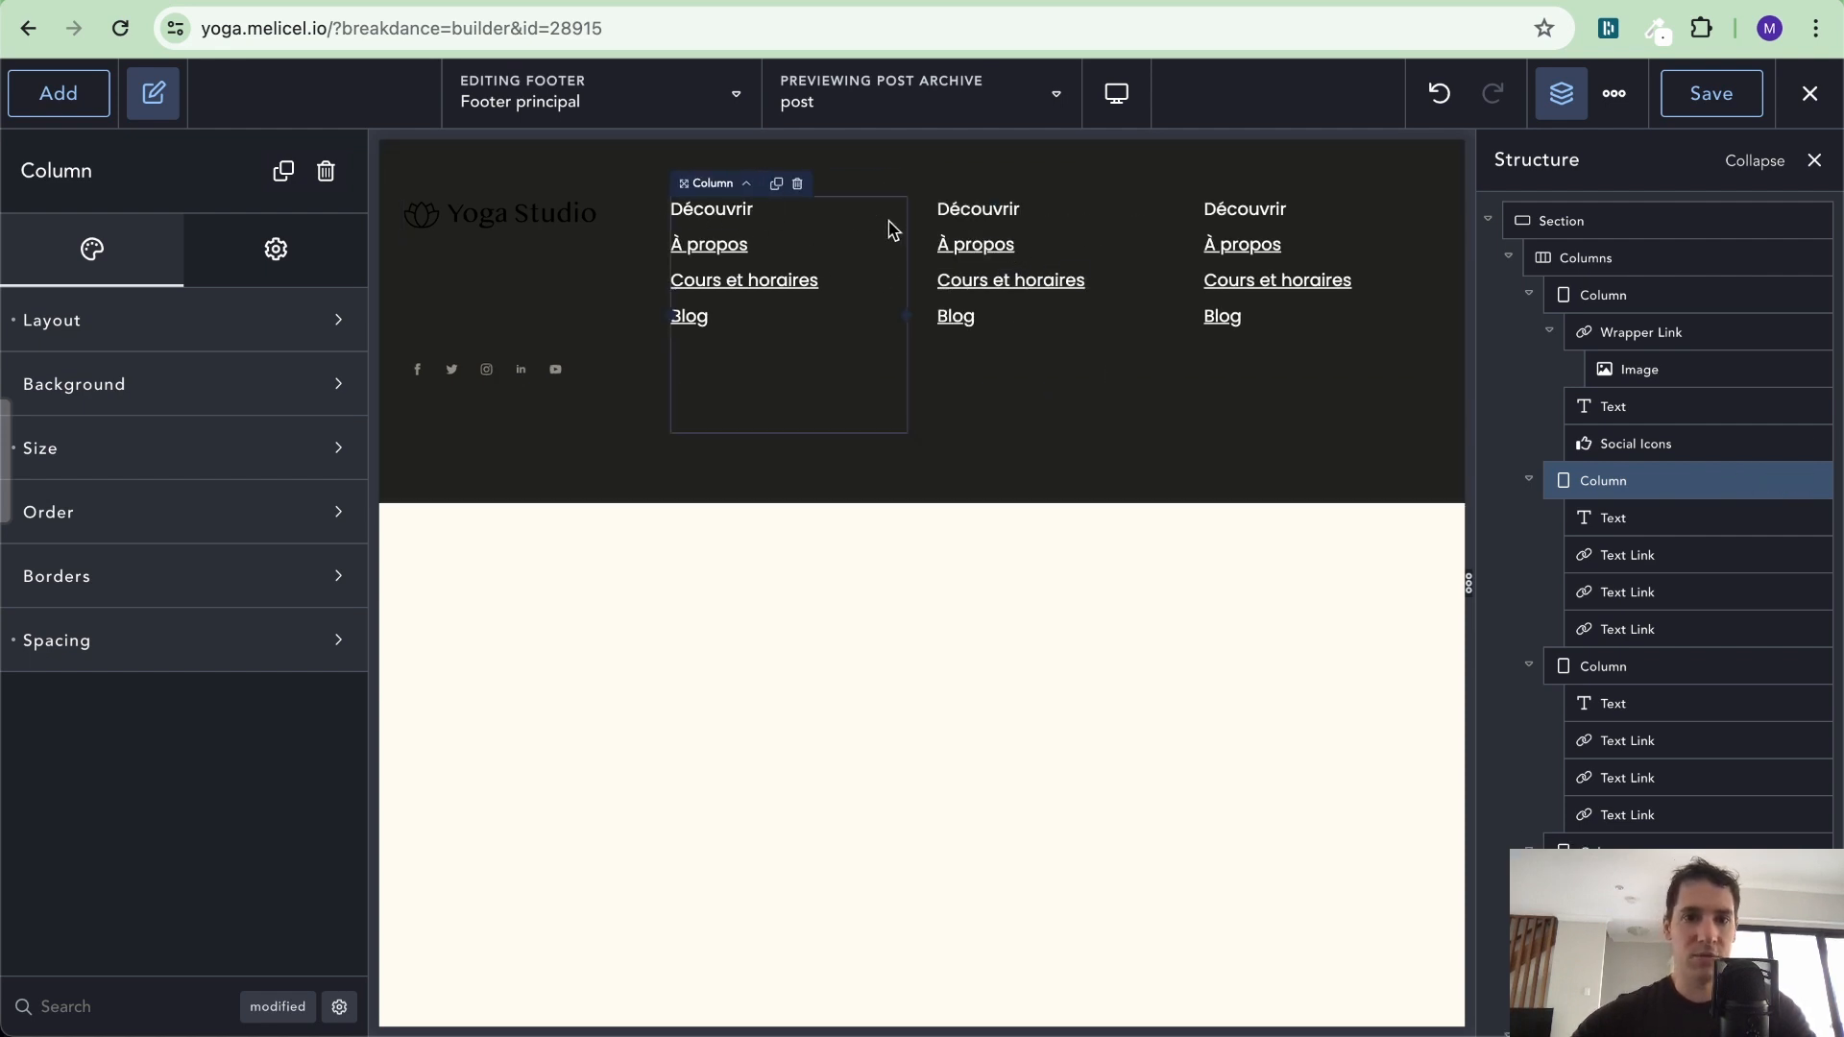
# Check the demo site's footer headings and rename the heading of the first duplicated column as "Assistance"
pyautogui.hotkey('ctrl', 'Left')
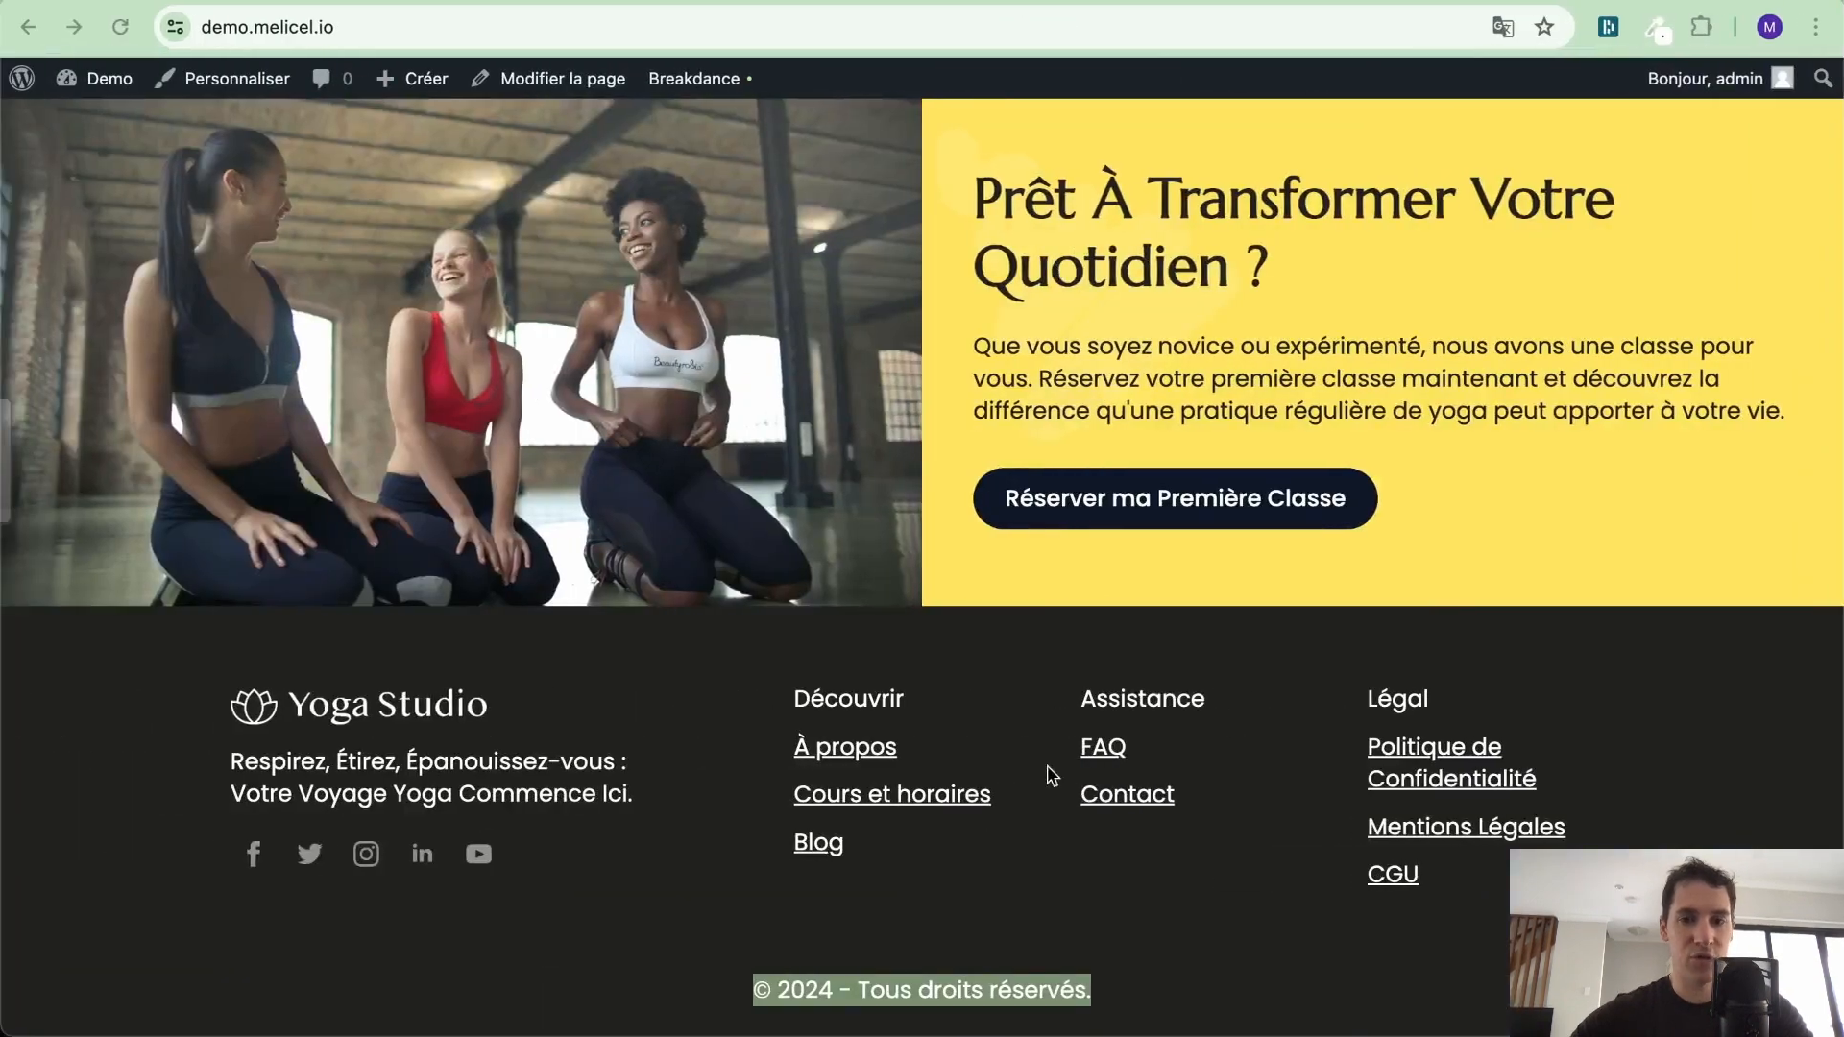
pyautogui.hotkey('ctrl', 'Right')
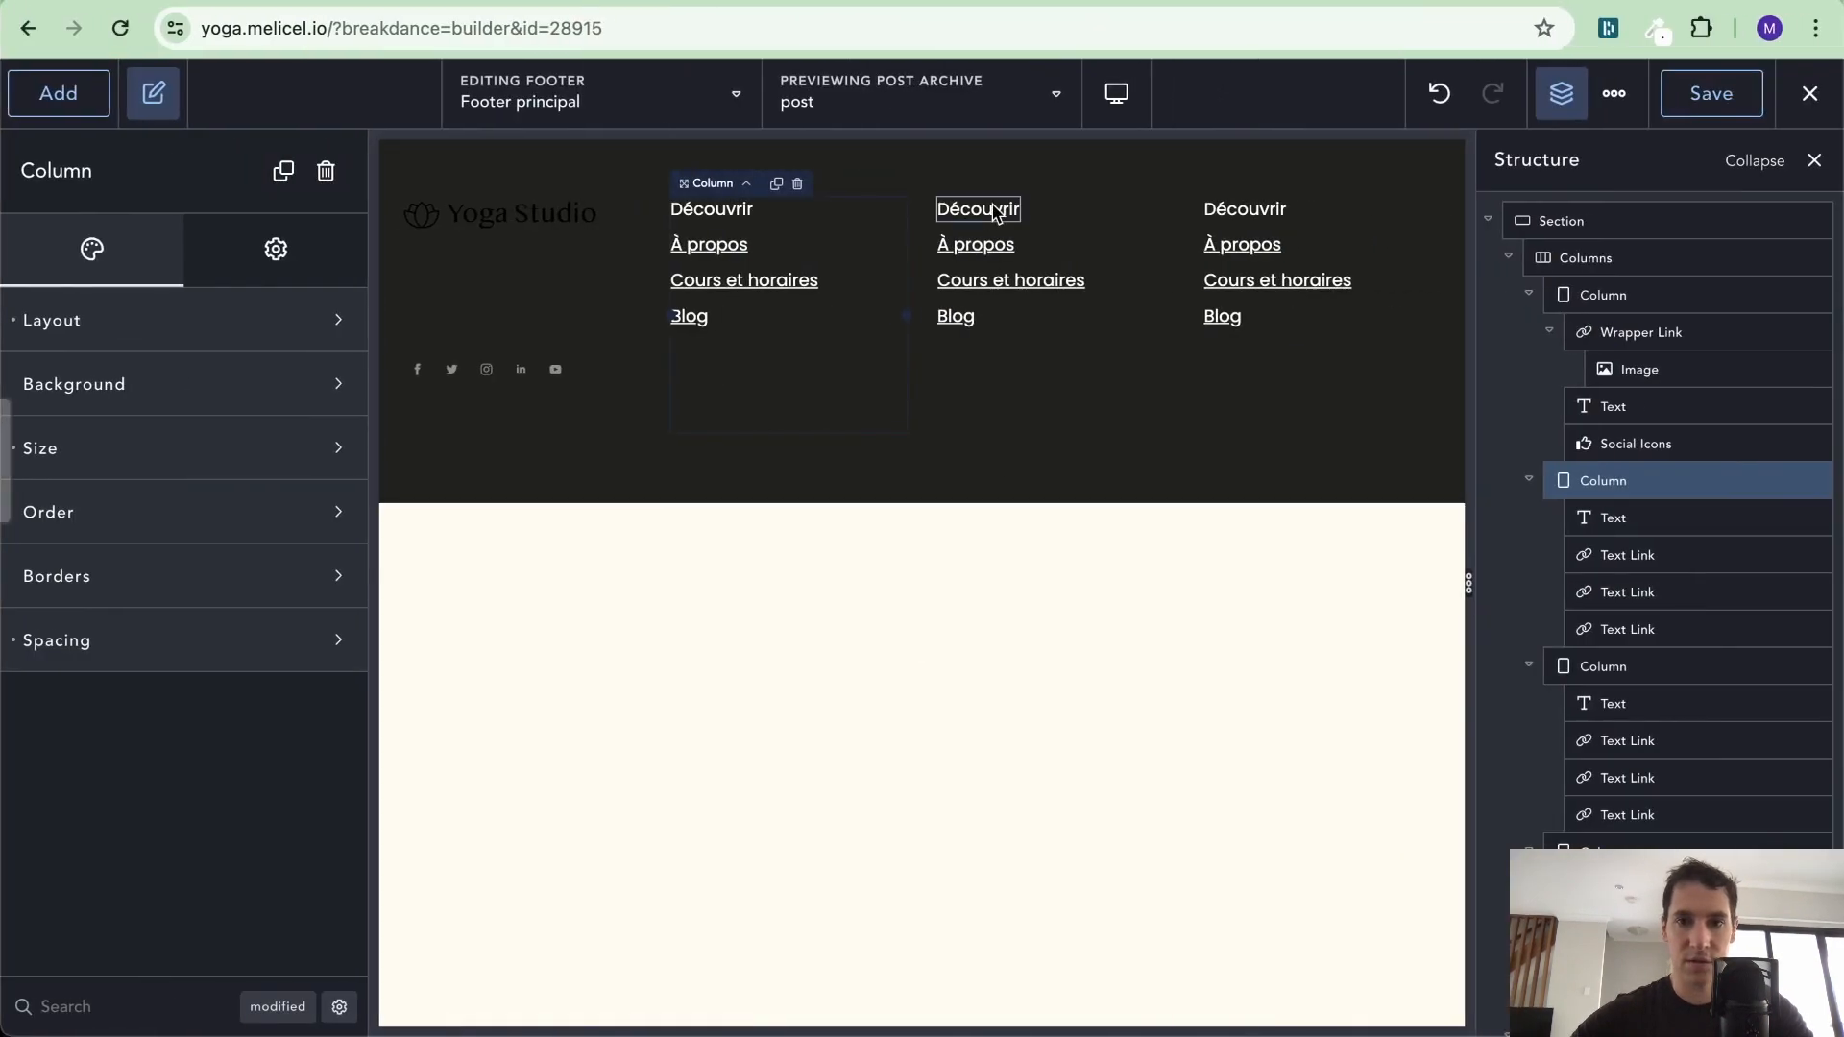
pyautogui.doubleClick(985, 210)
pyautogui.write('Ass')
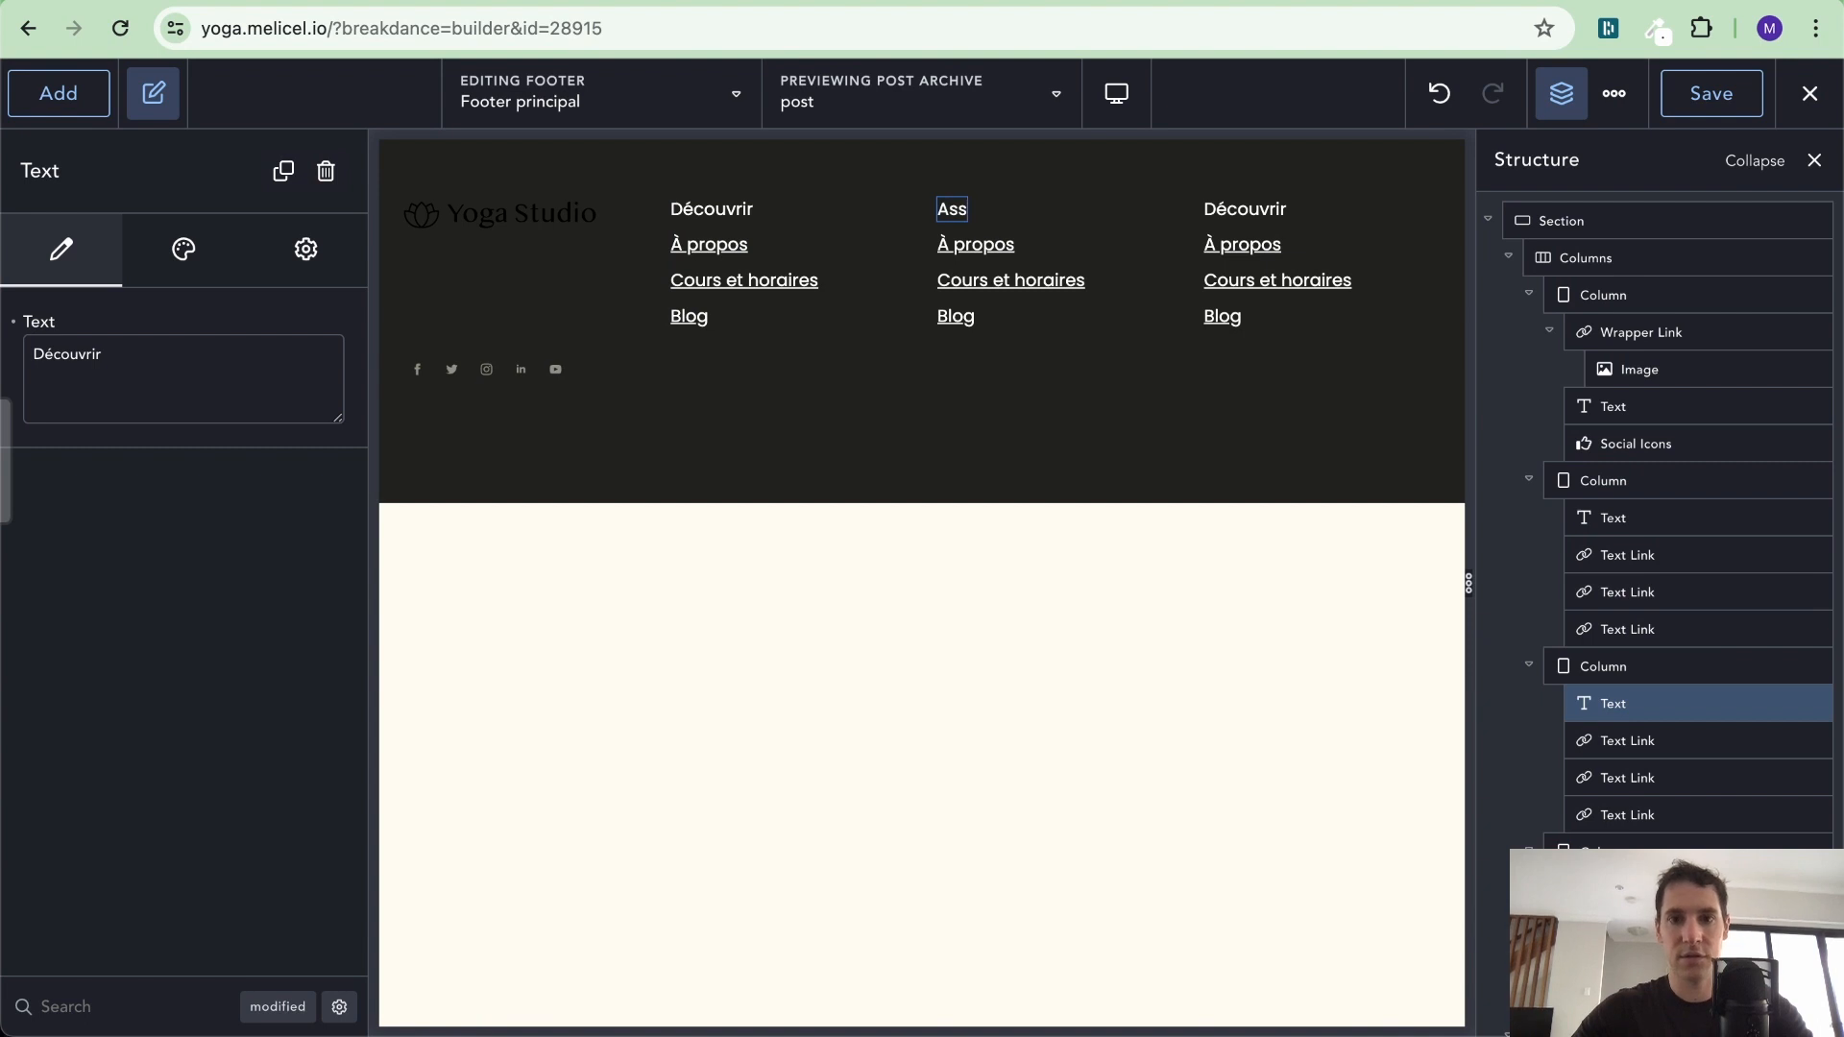
pyautogui.write('istance')
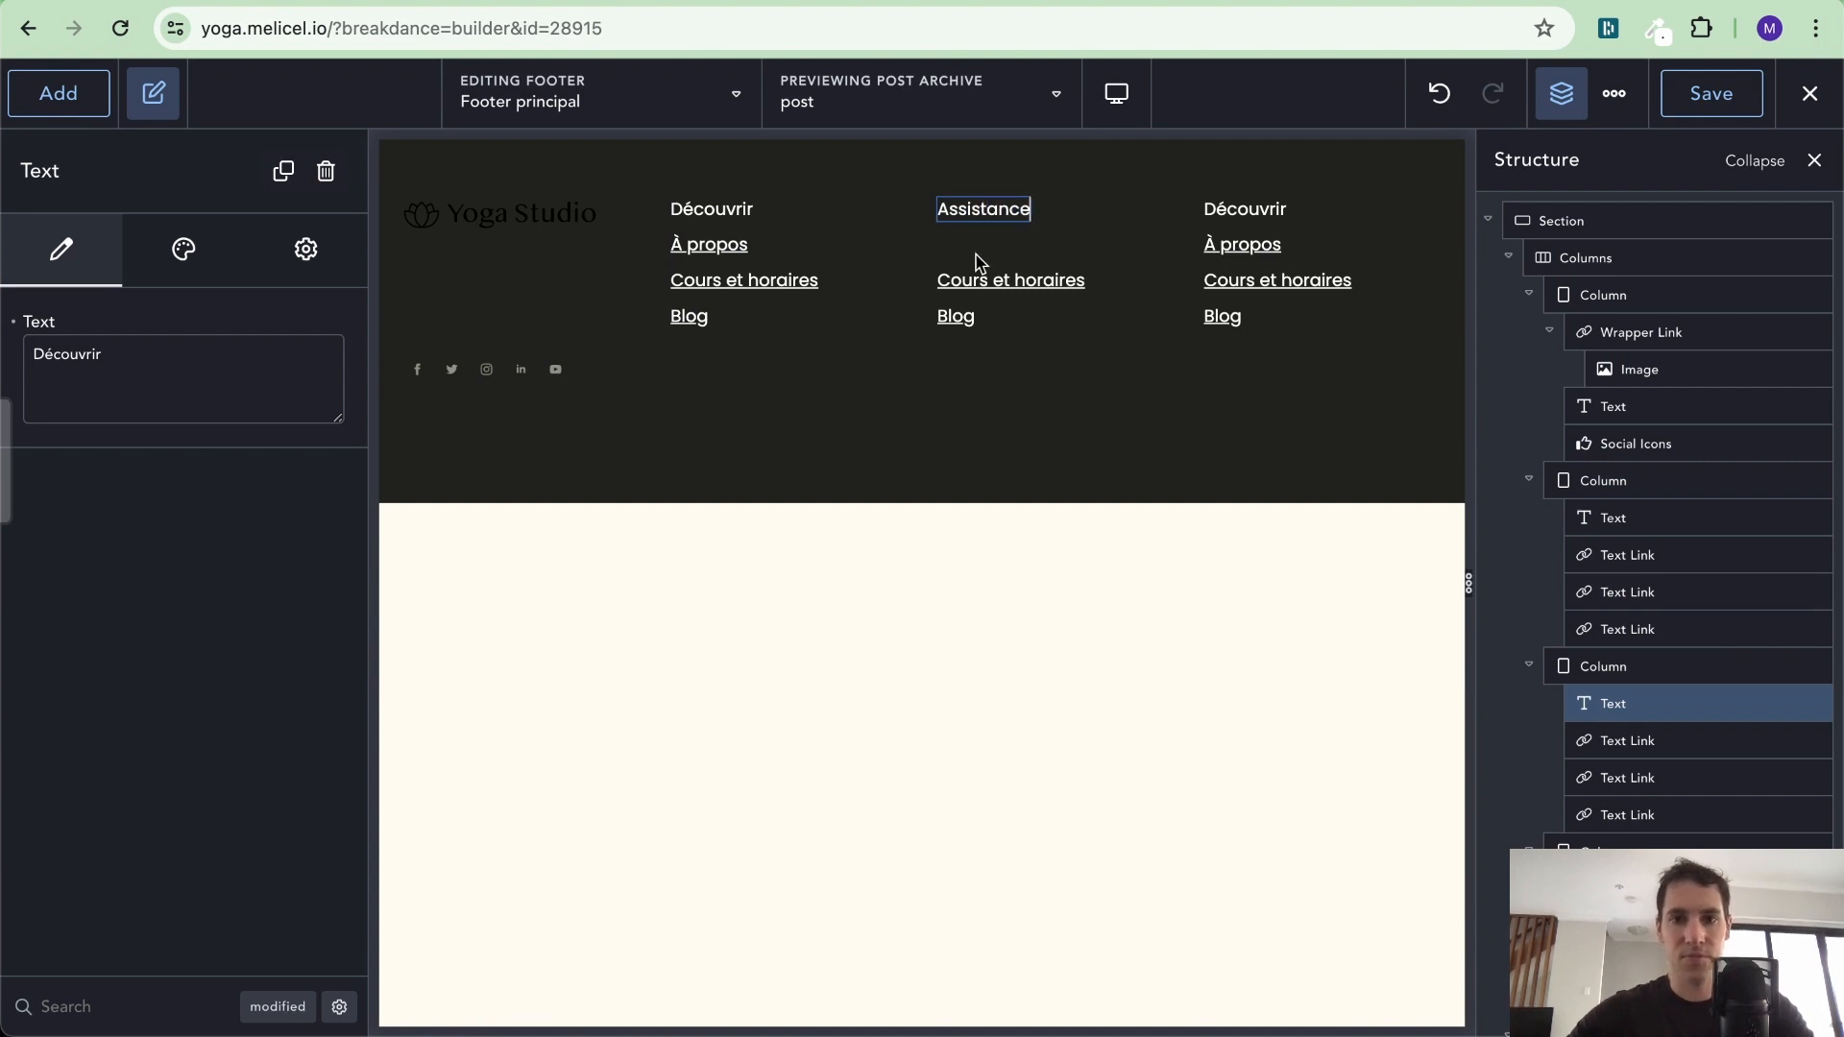
# Rename the first two links under "Assistance" as "Contact" and "FAQ", and delete the "Blog" link below them
pyautogui.click(970, 246)
pyautogui.tripleClick(161, 365)
pyautogui.write('Contact')
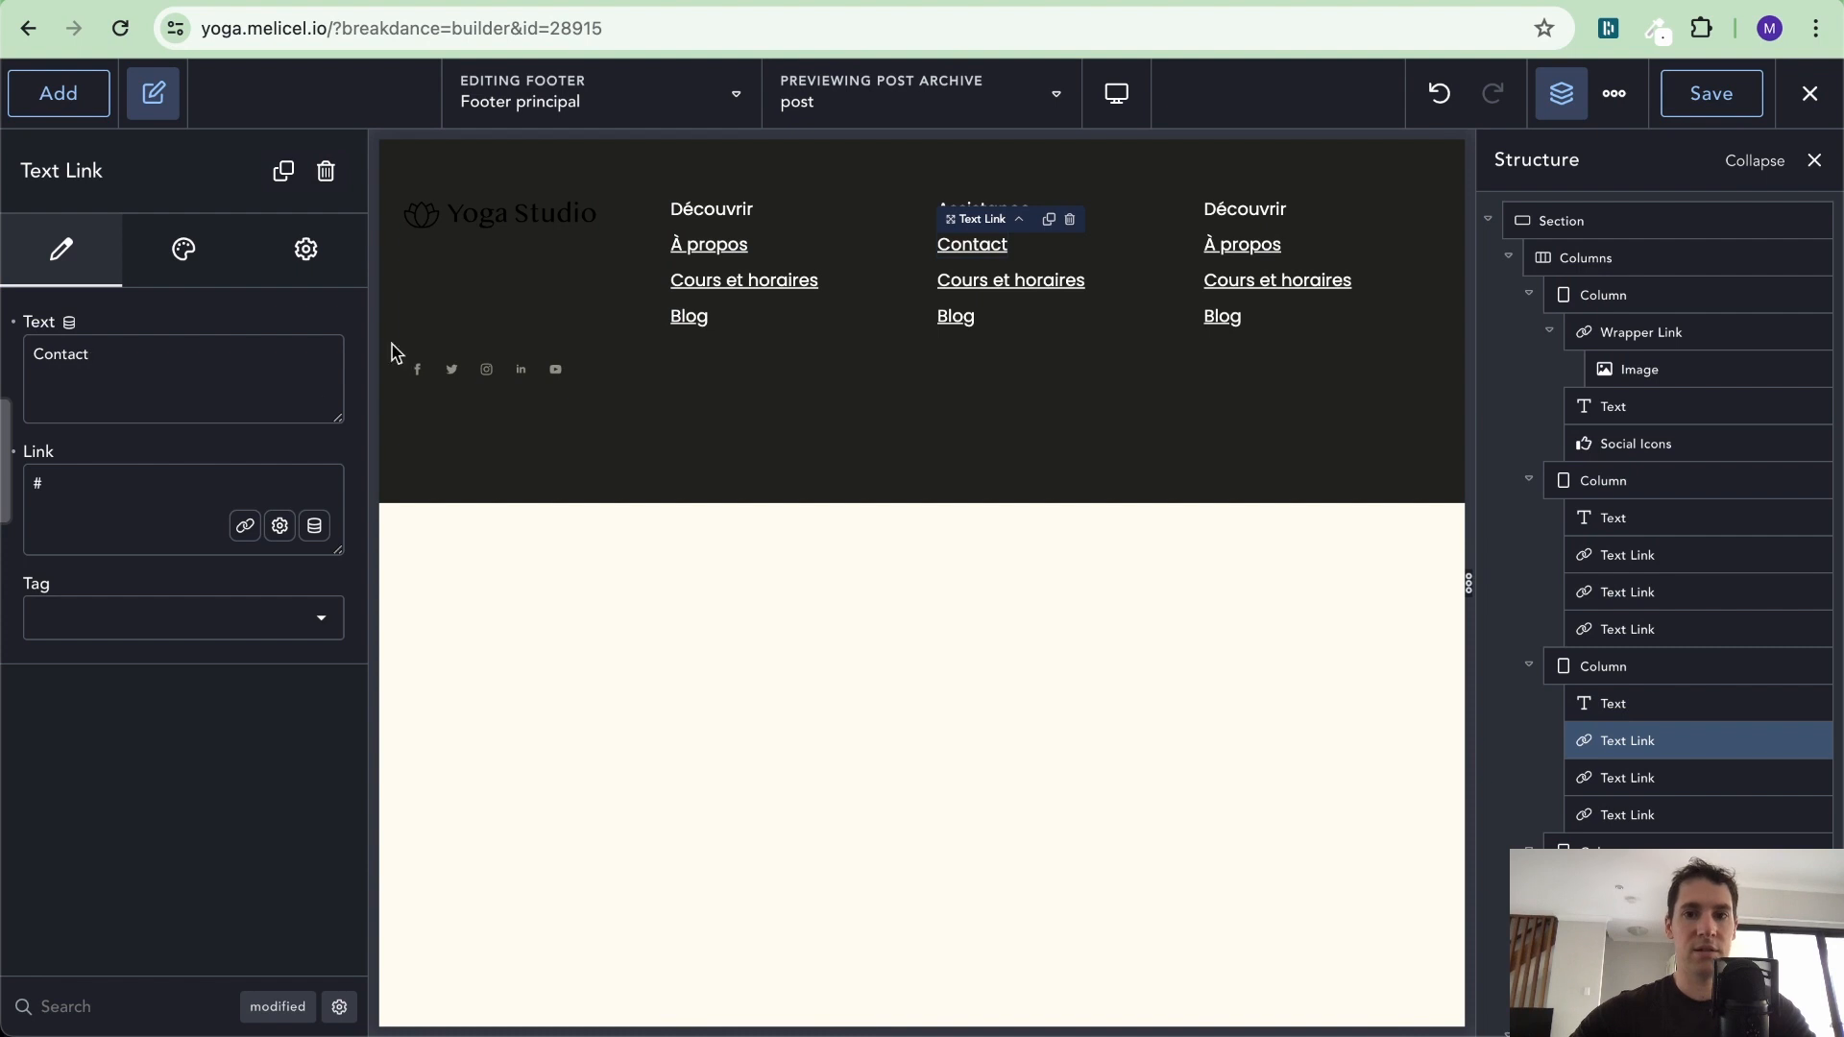
pyautogui.click(970, 281)
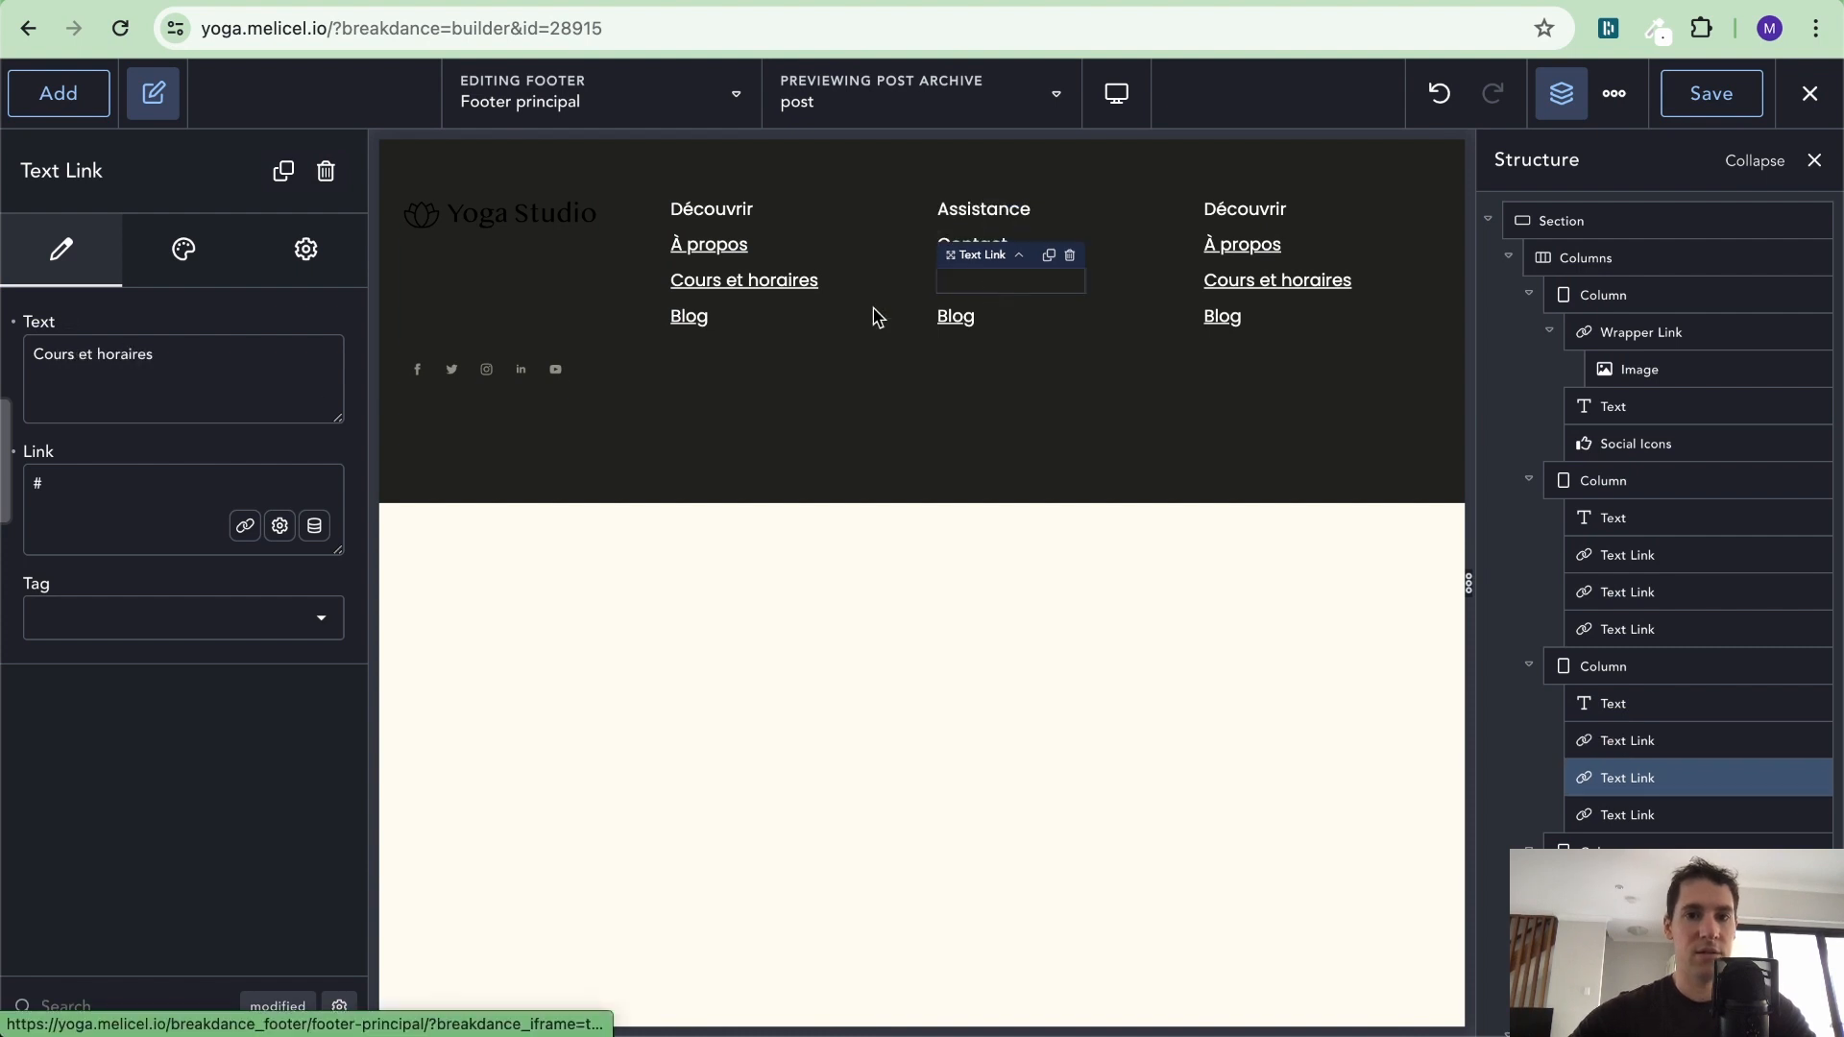
pyautogui.tripleClick(74, 357)
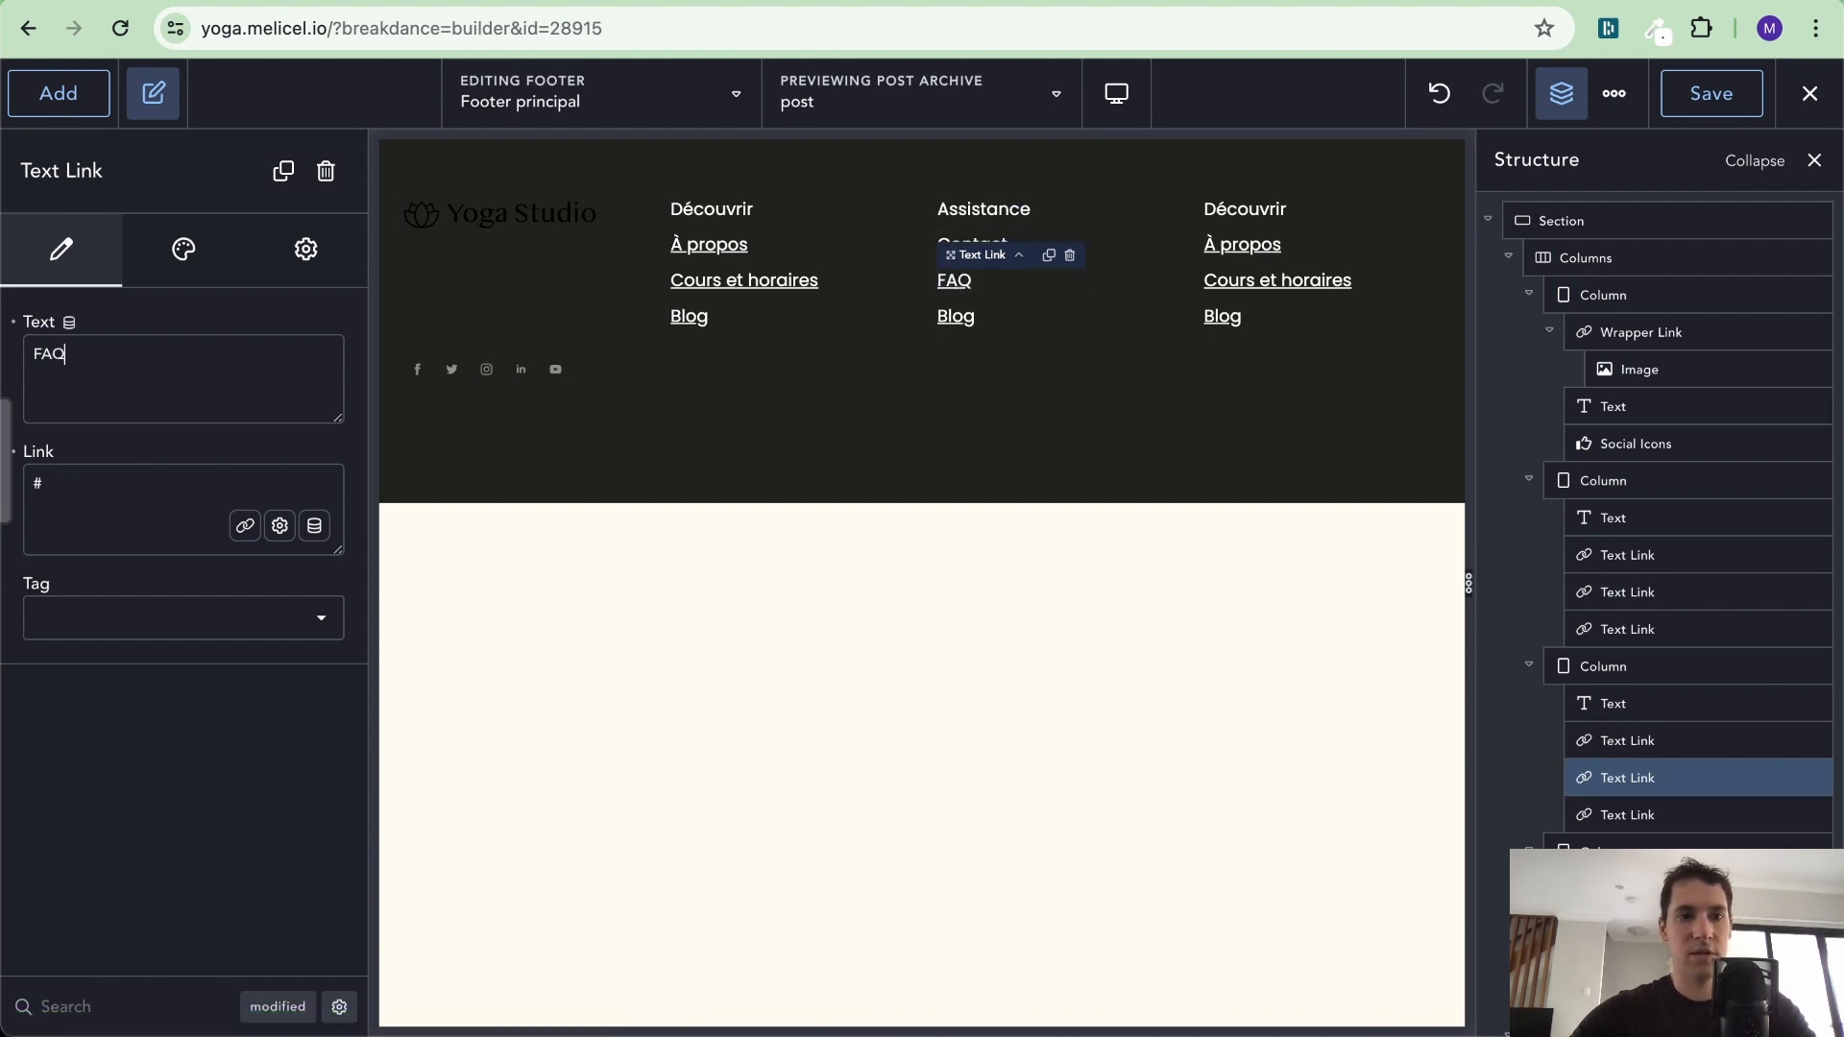
pyautogui.click(954, 329)
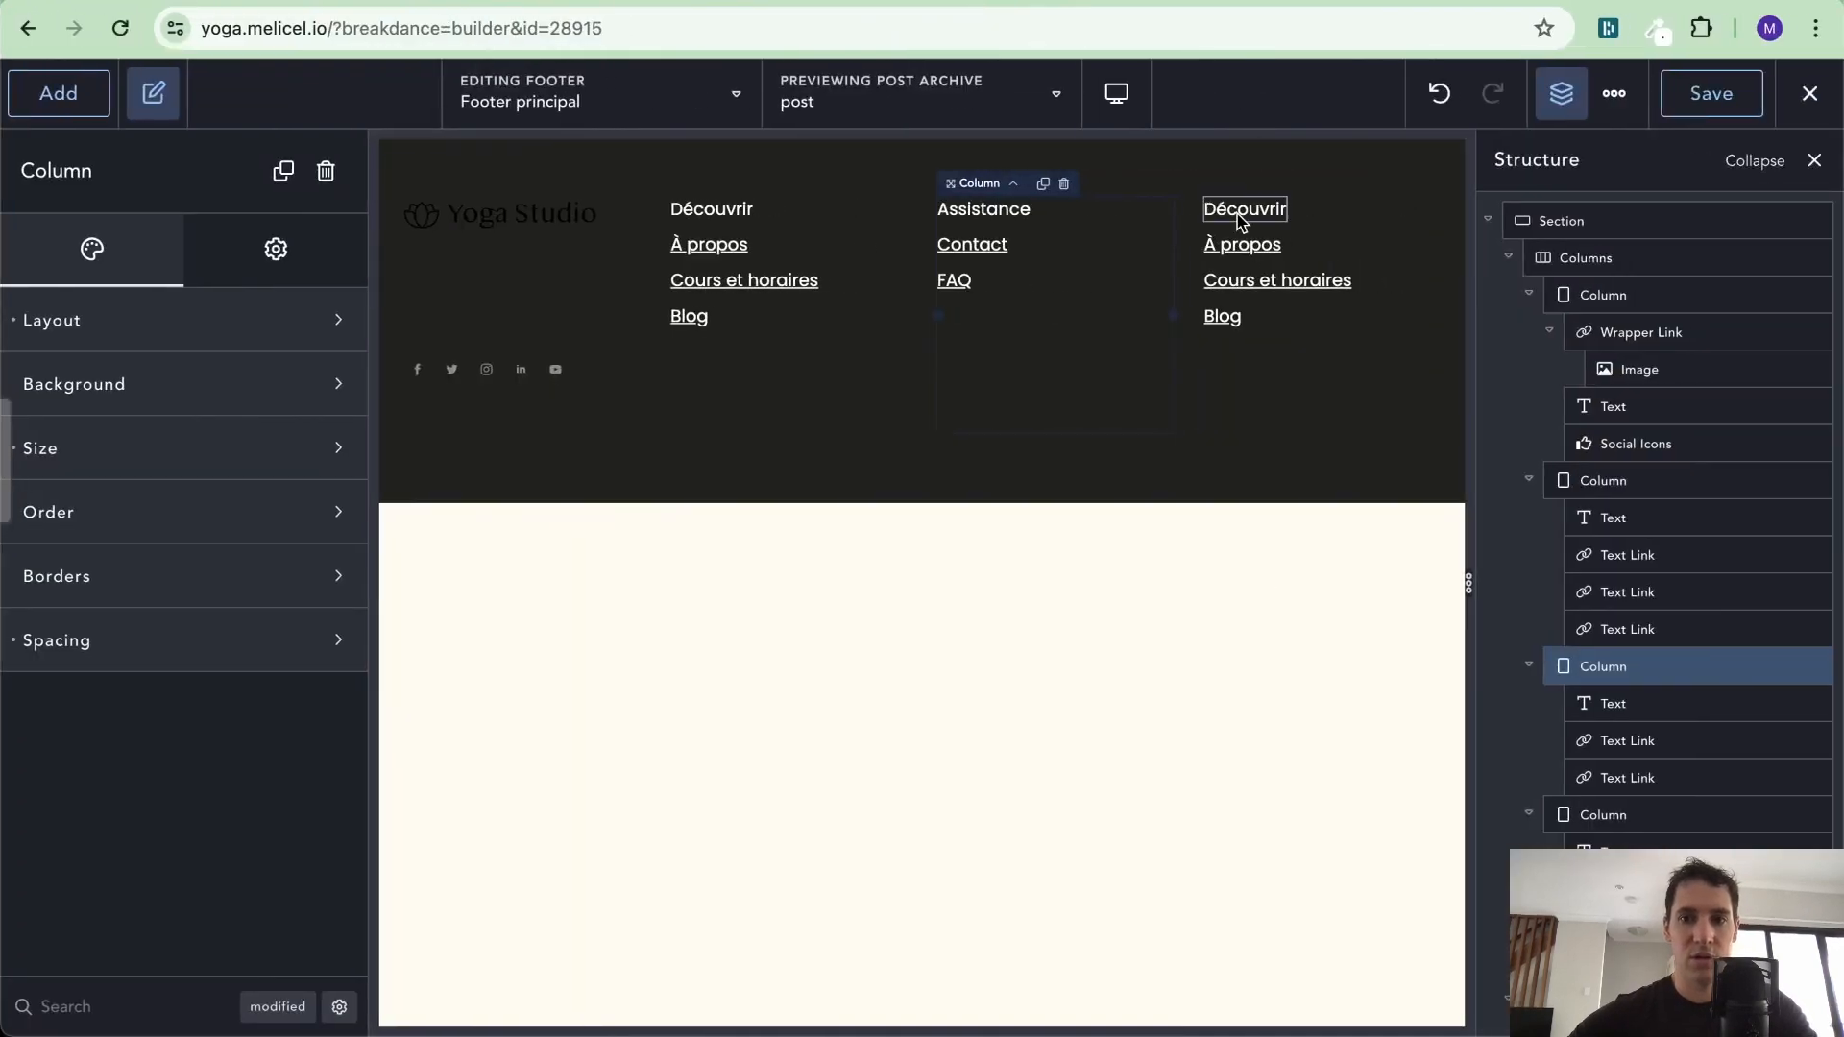
# Rename the last duplicated column's heading as "Légal" and its first link as "Politique de confidentialité"
pyautogui.click(1244, 209)
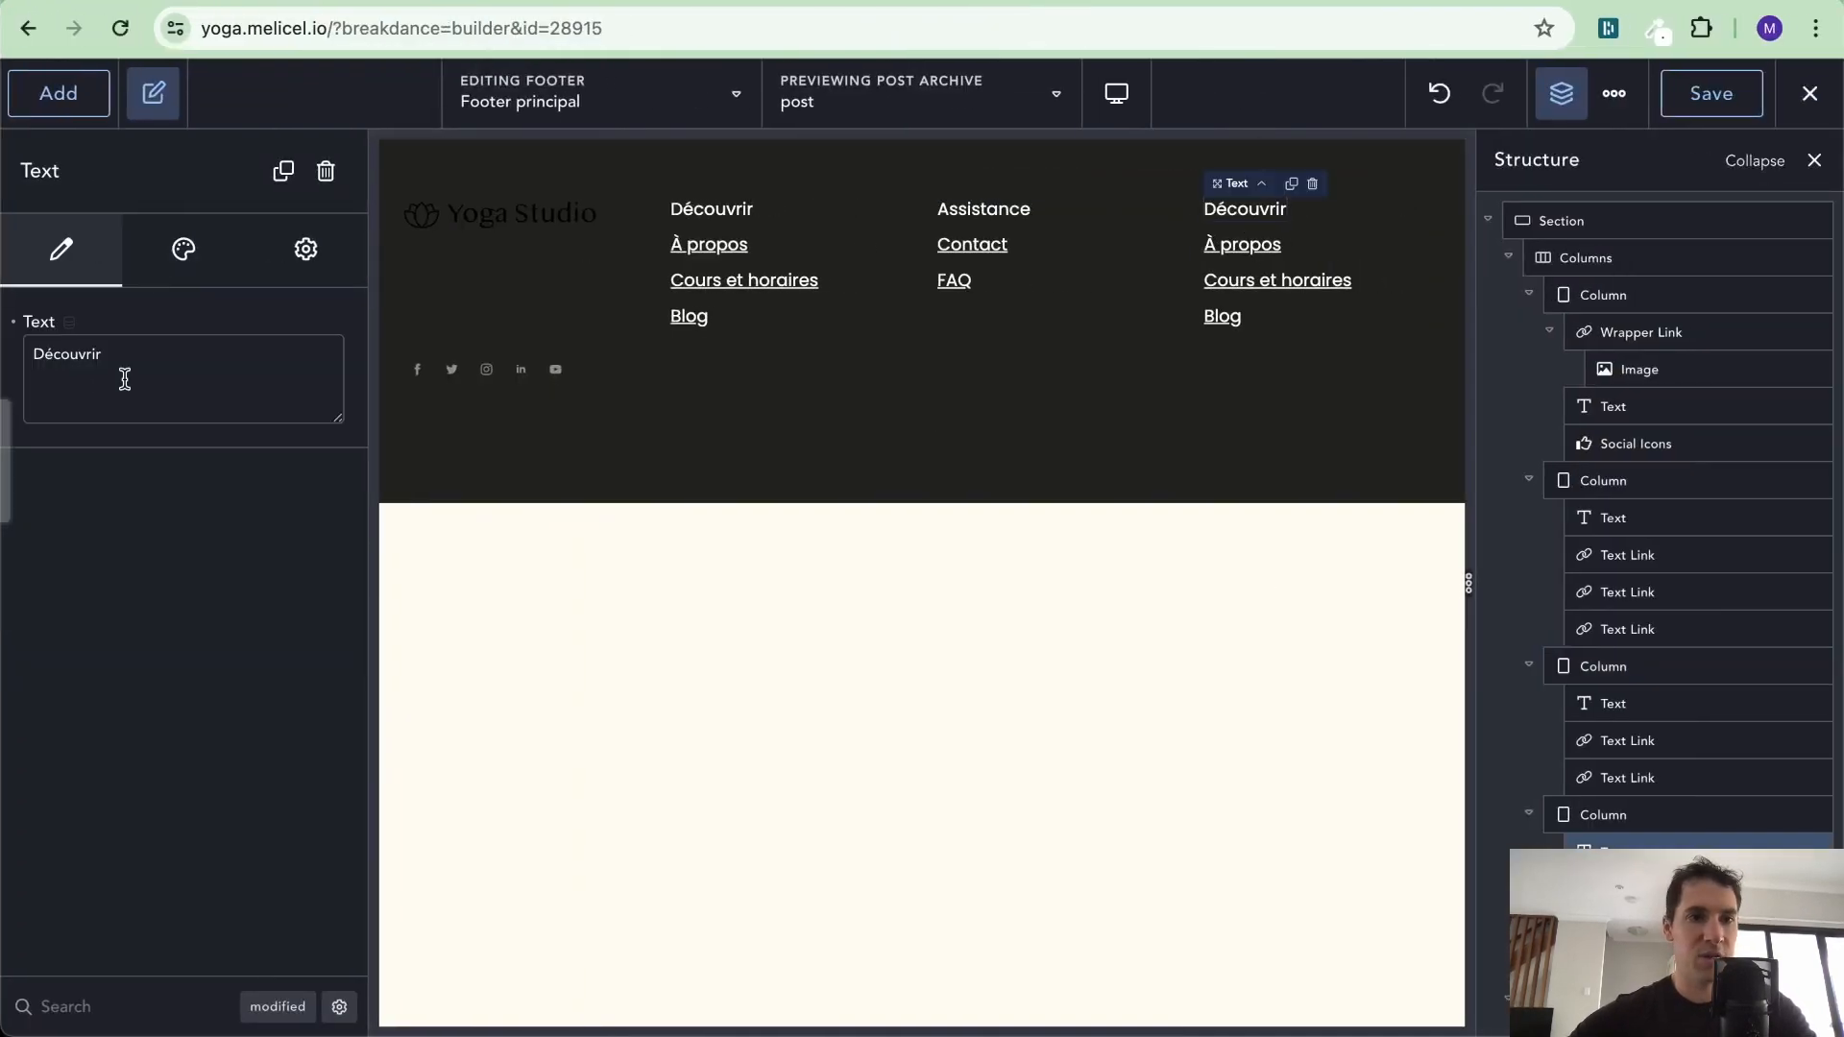
pyautogui.write('Légal')
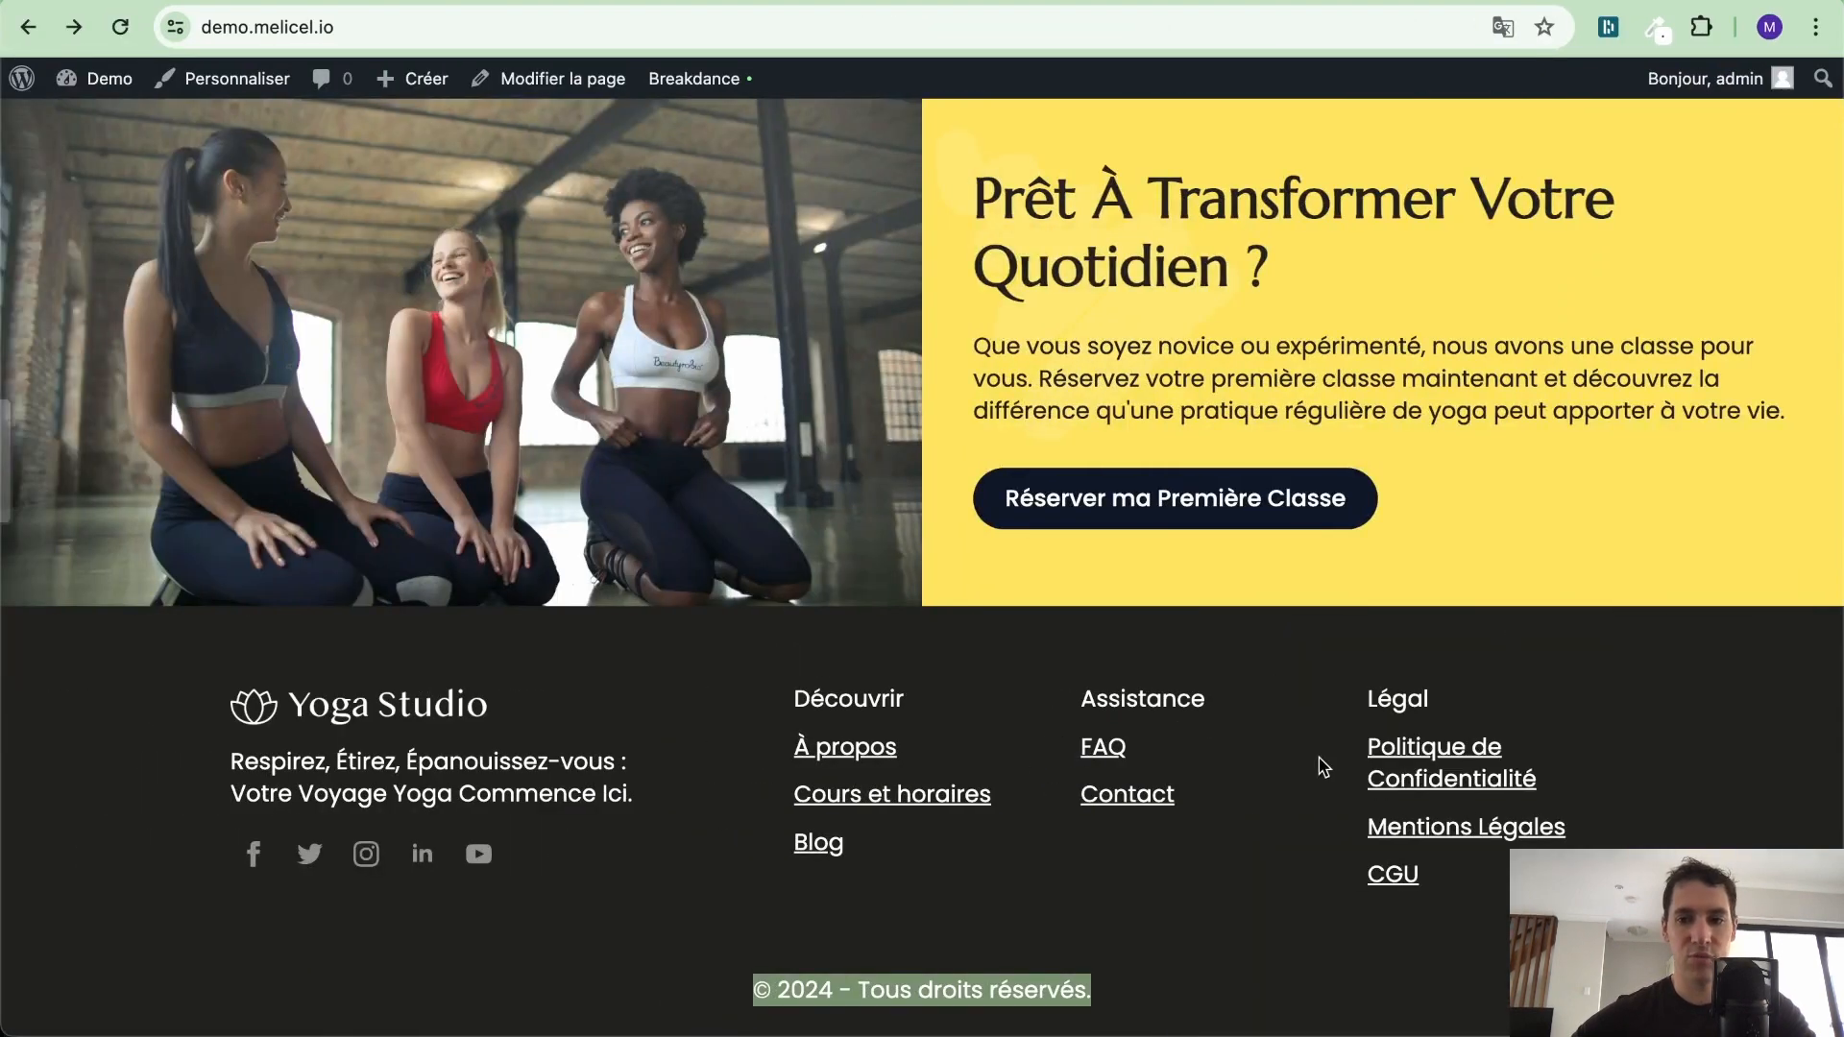
pyautogui.moveTo(1324, 766); pyautogui.dragTo(1500, 855)
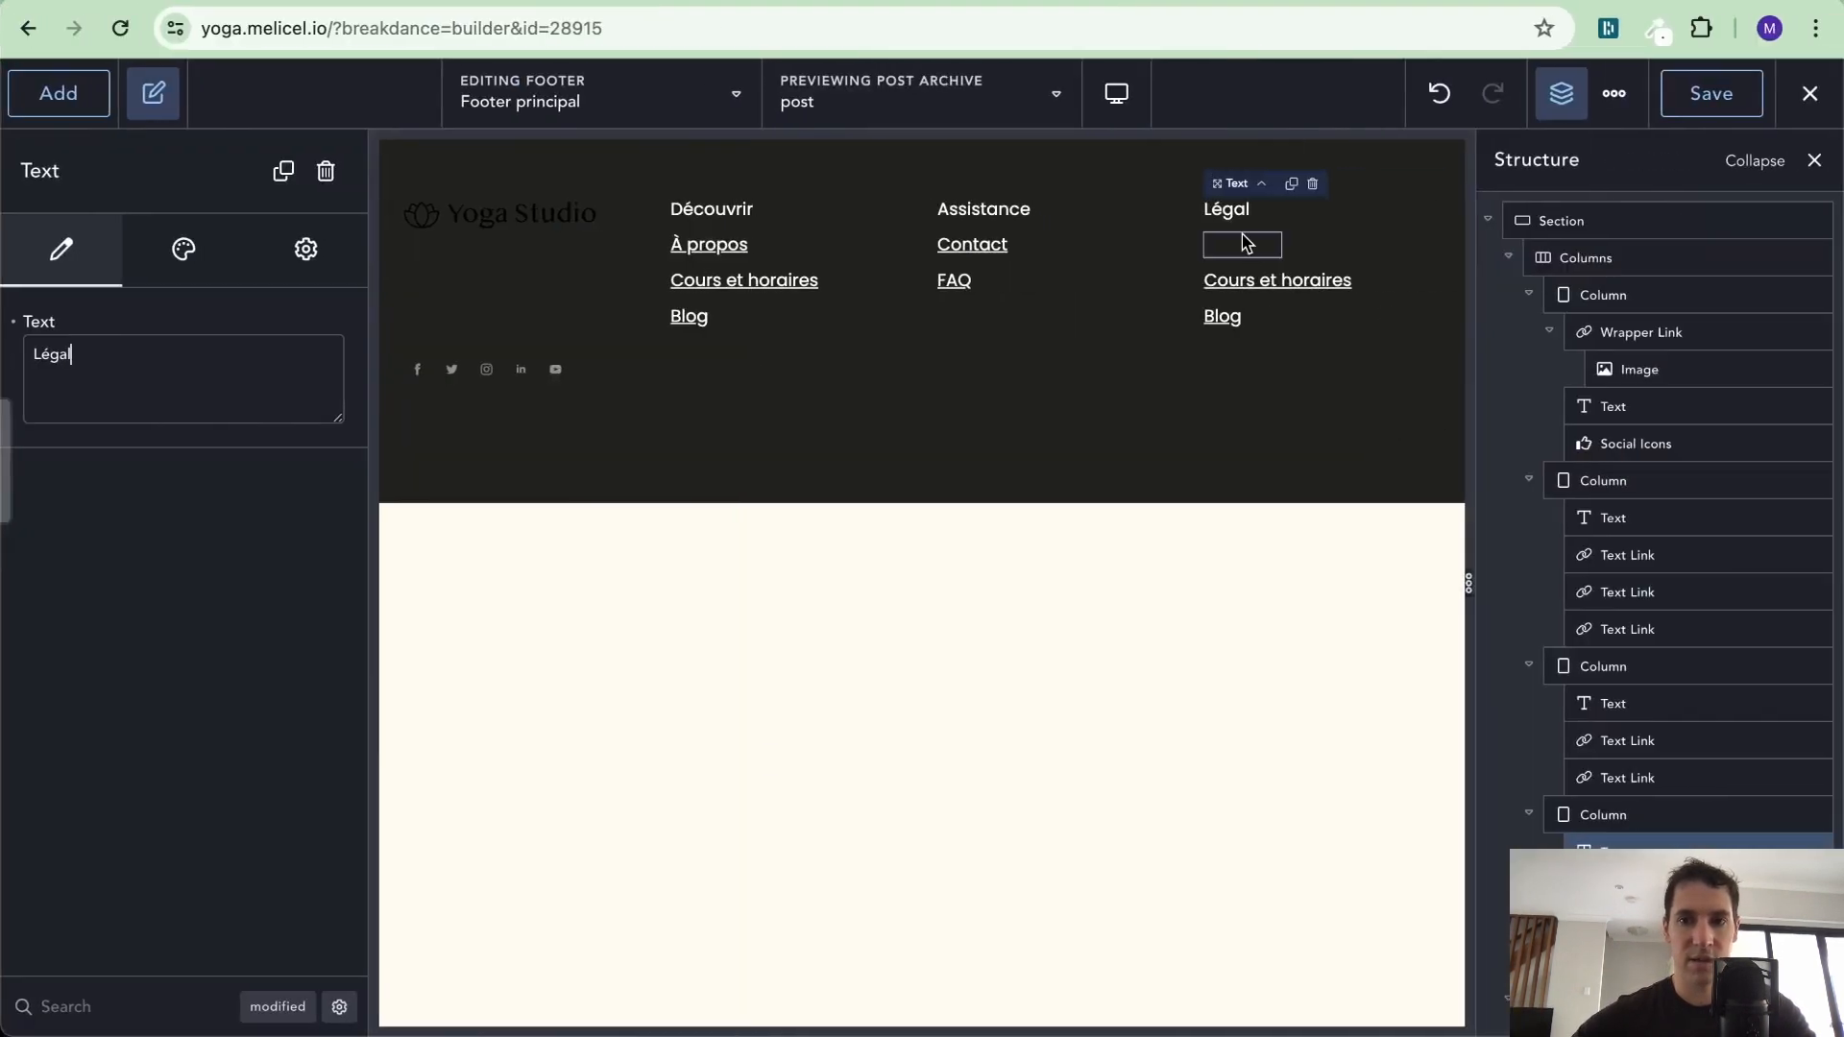
pyautogui.click(1243, 244)
pyautogui.tripleClick(148, 387)
pyautogui.write('Politique de confidentialité')
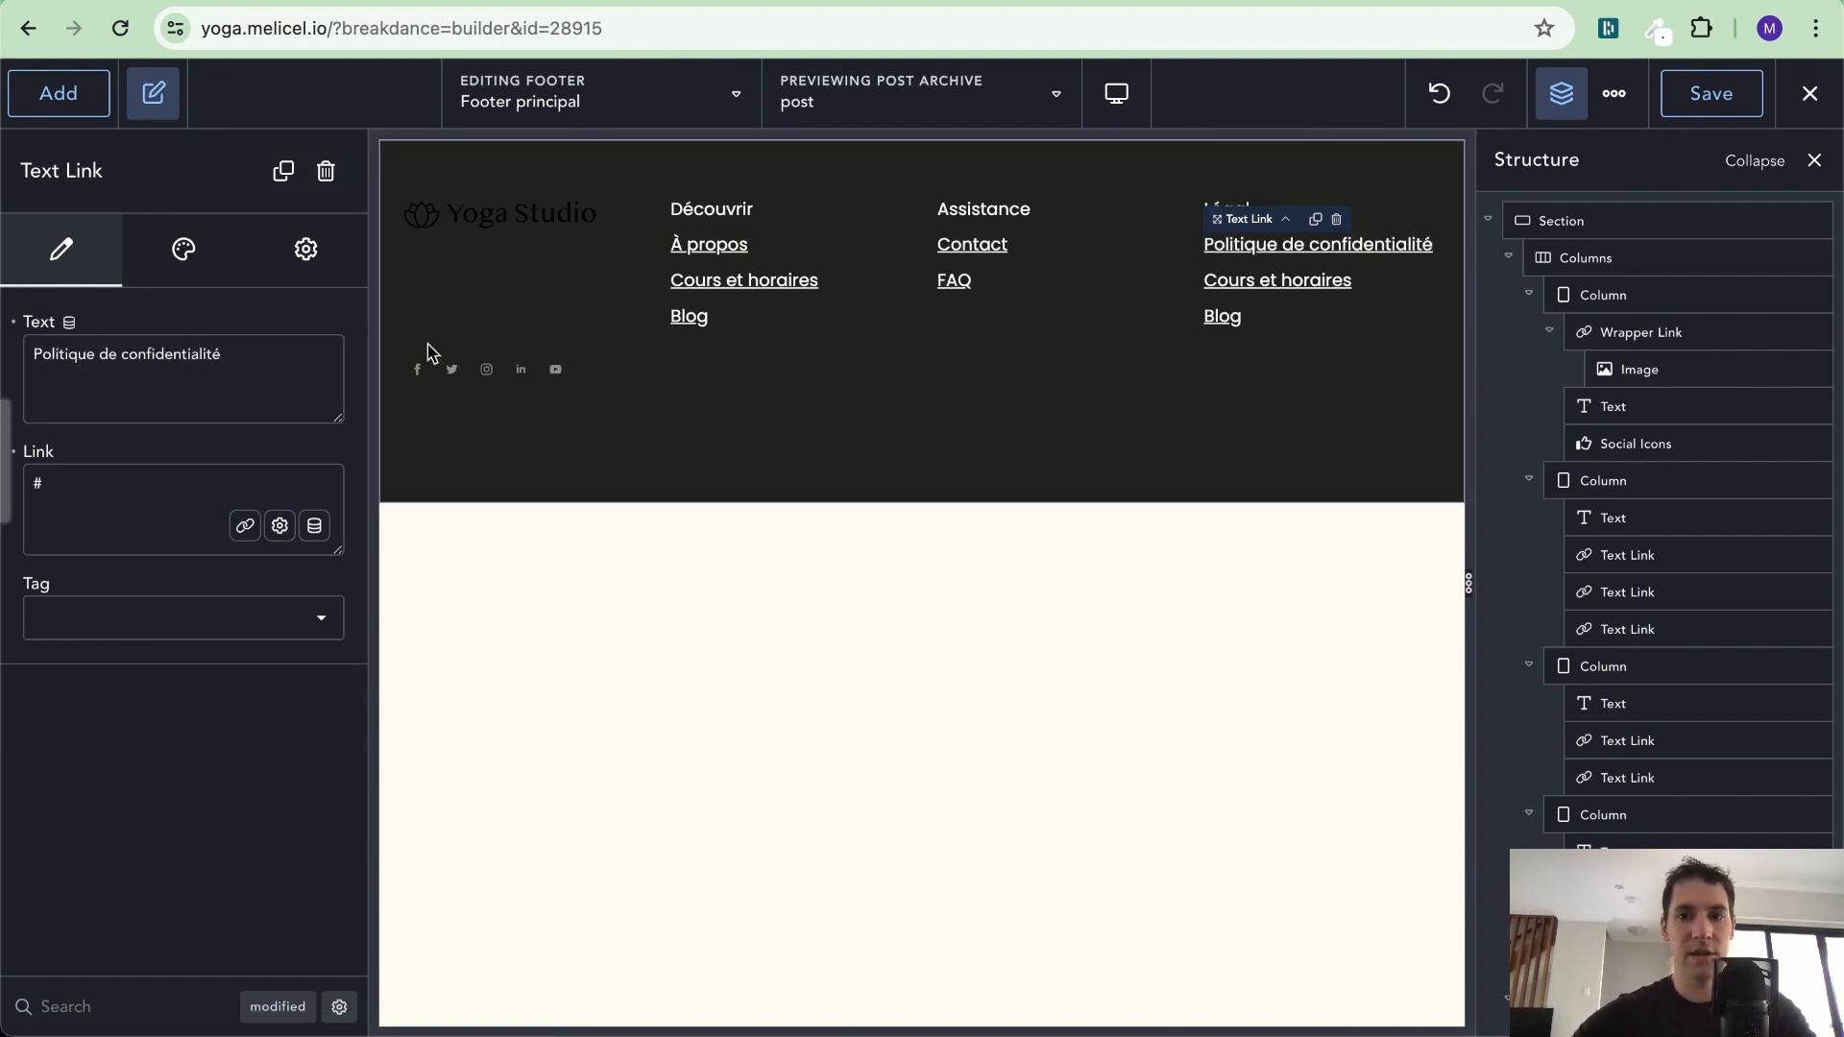
# Rename the remaining two links under "Légal" as "Mentions légales" and "CGU"
pyautogui.click(1287, 280)
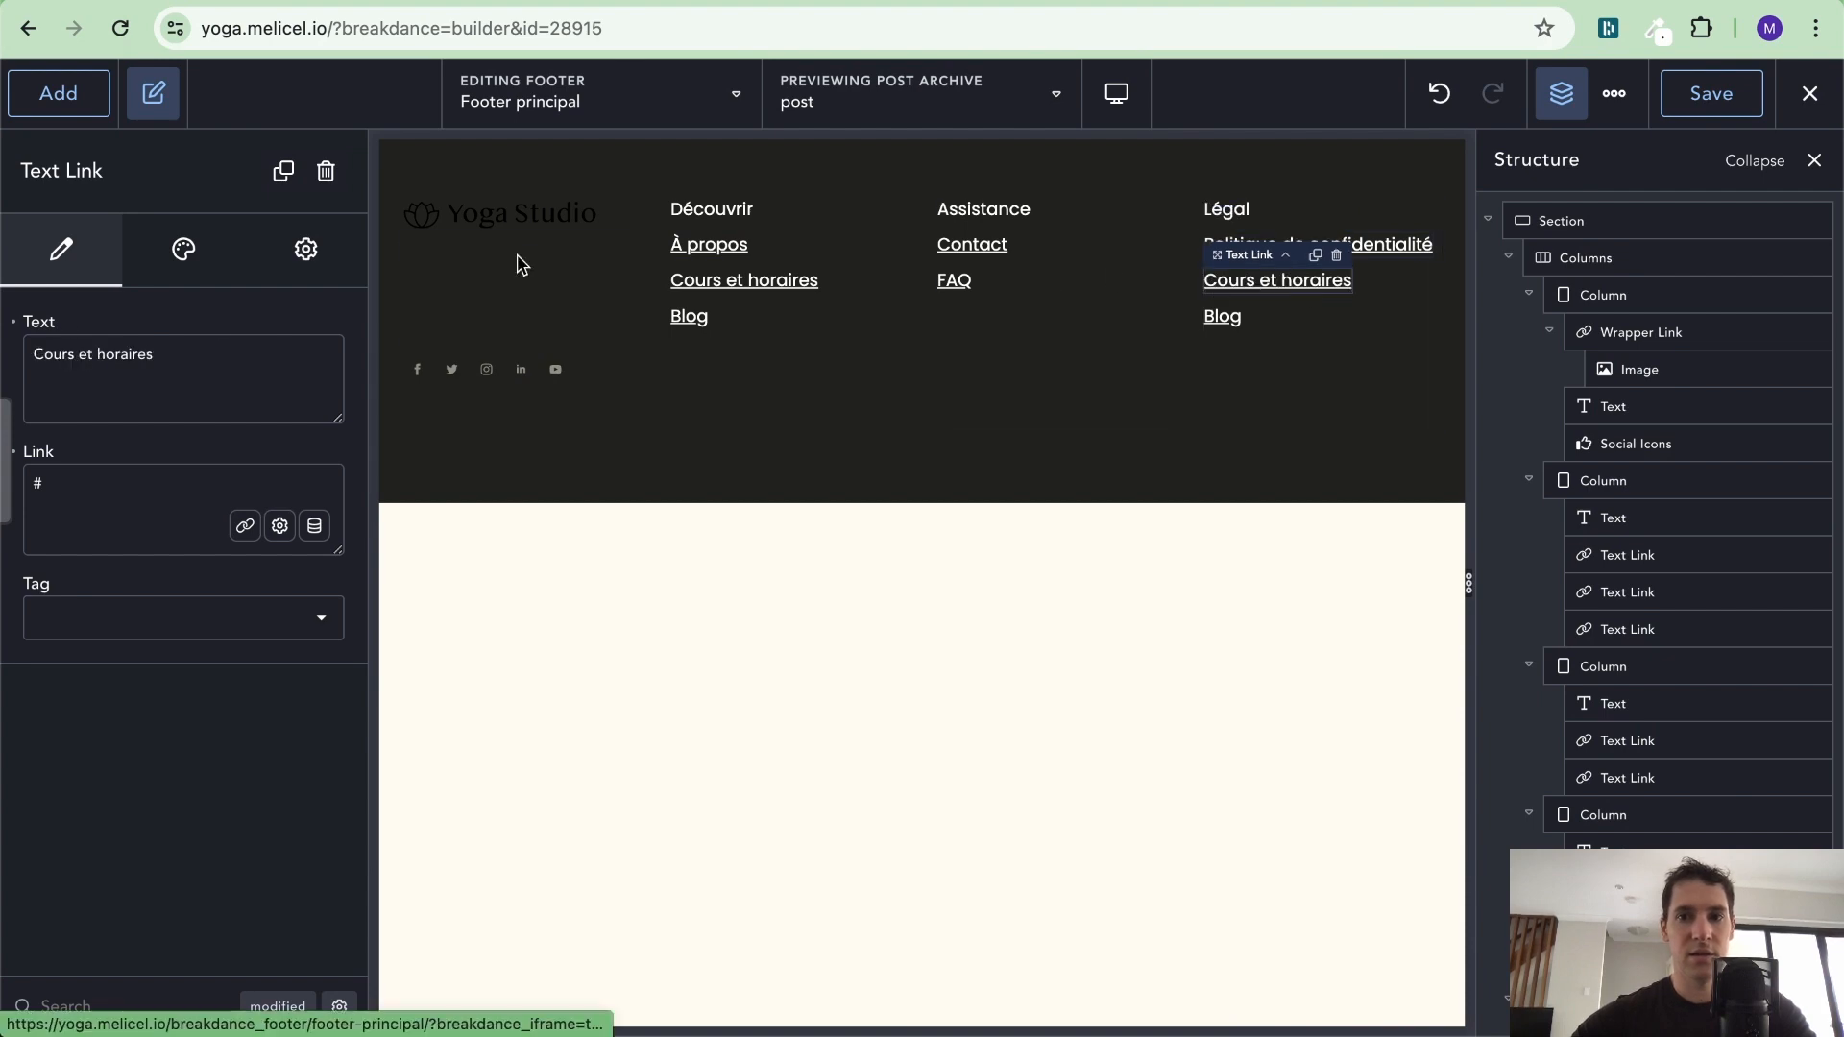
pyautogui.tripleClick(95, 374)
pyautogui.write('Mentions légales')
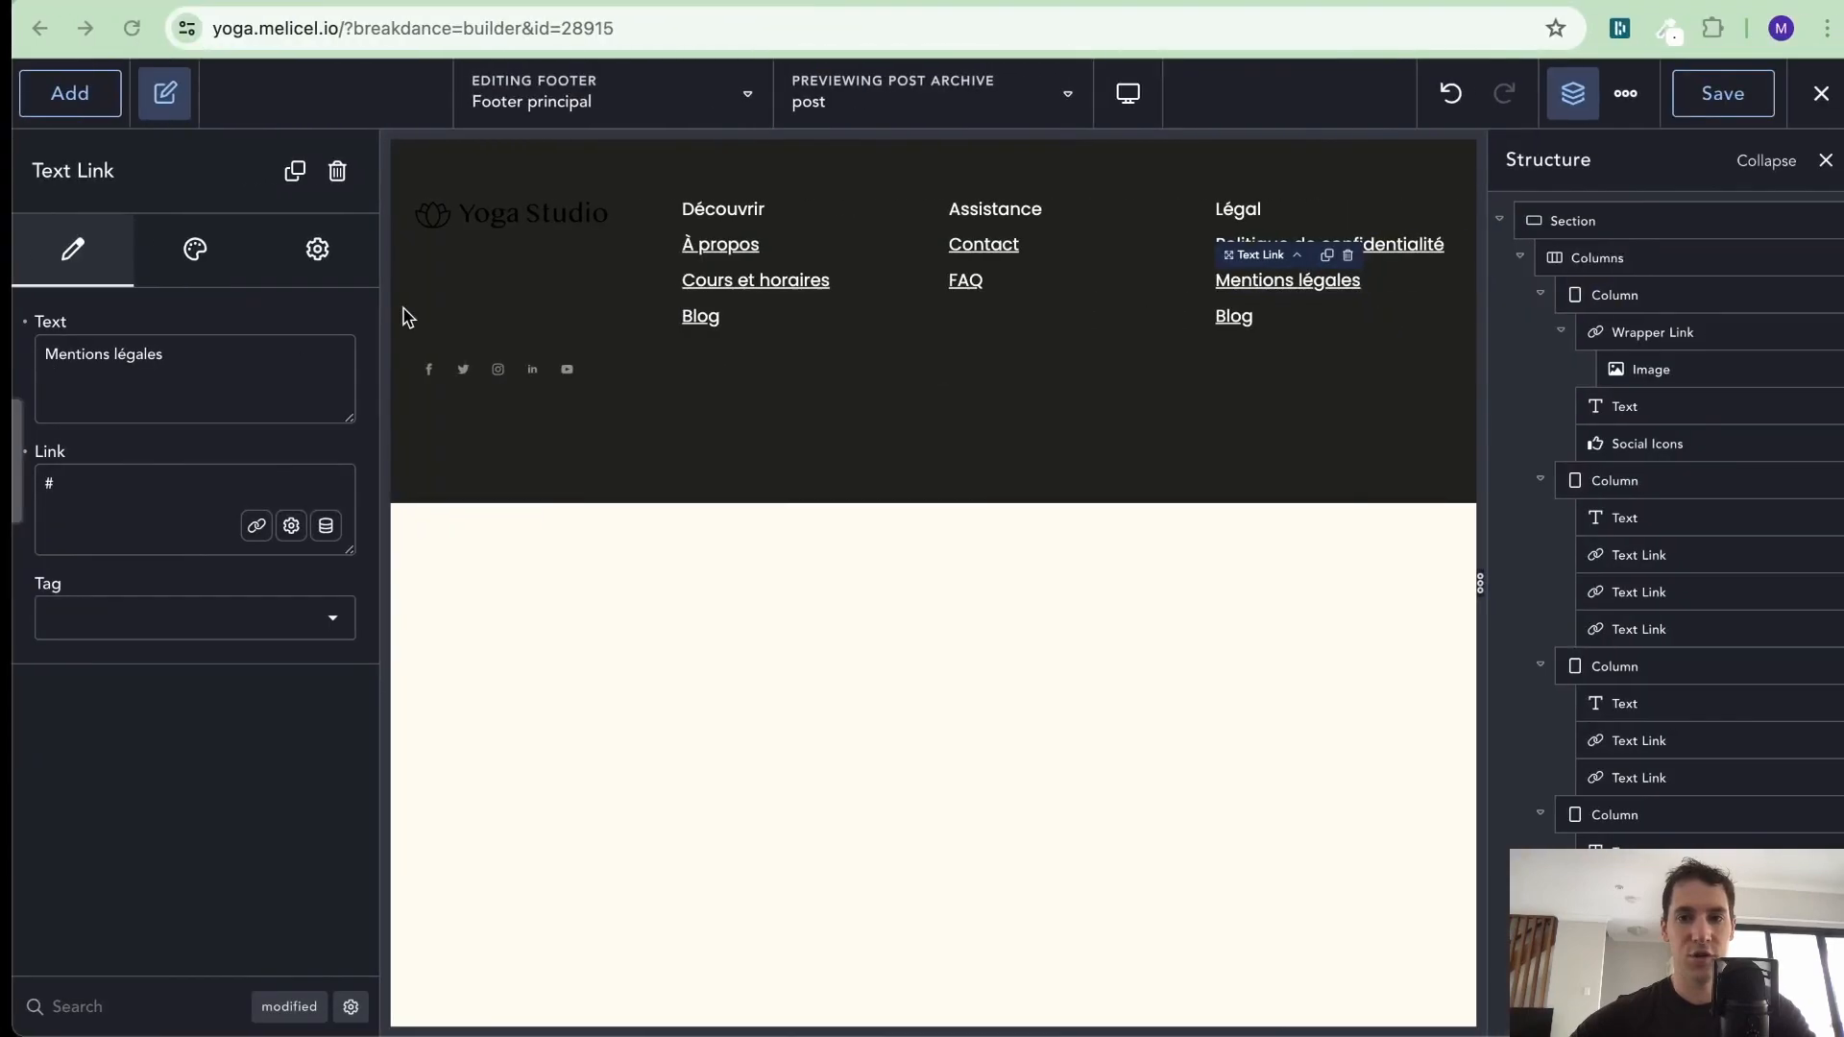
pyautogui.click(1237, 318)
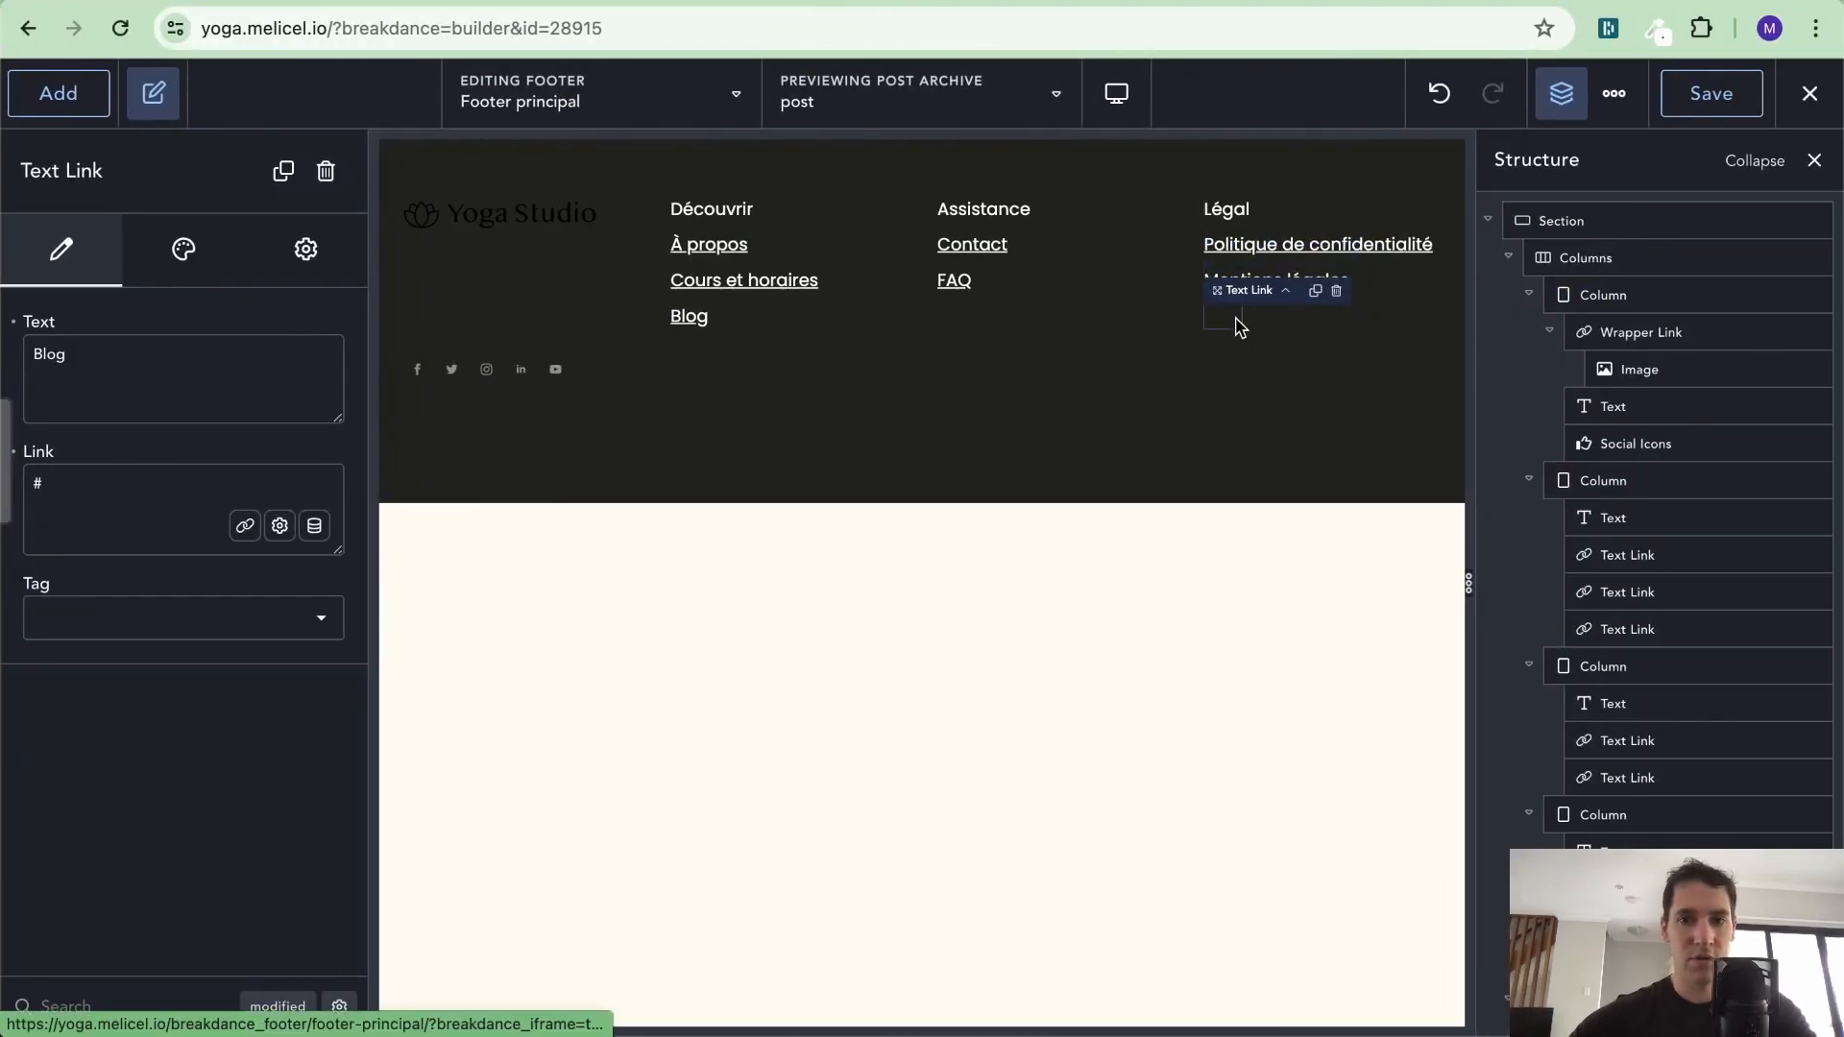
pyautogui.tripleClick(119, 386)
pyautogui.write('CGU')
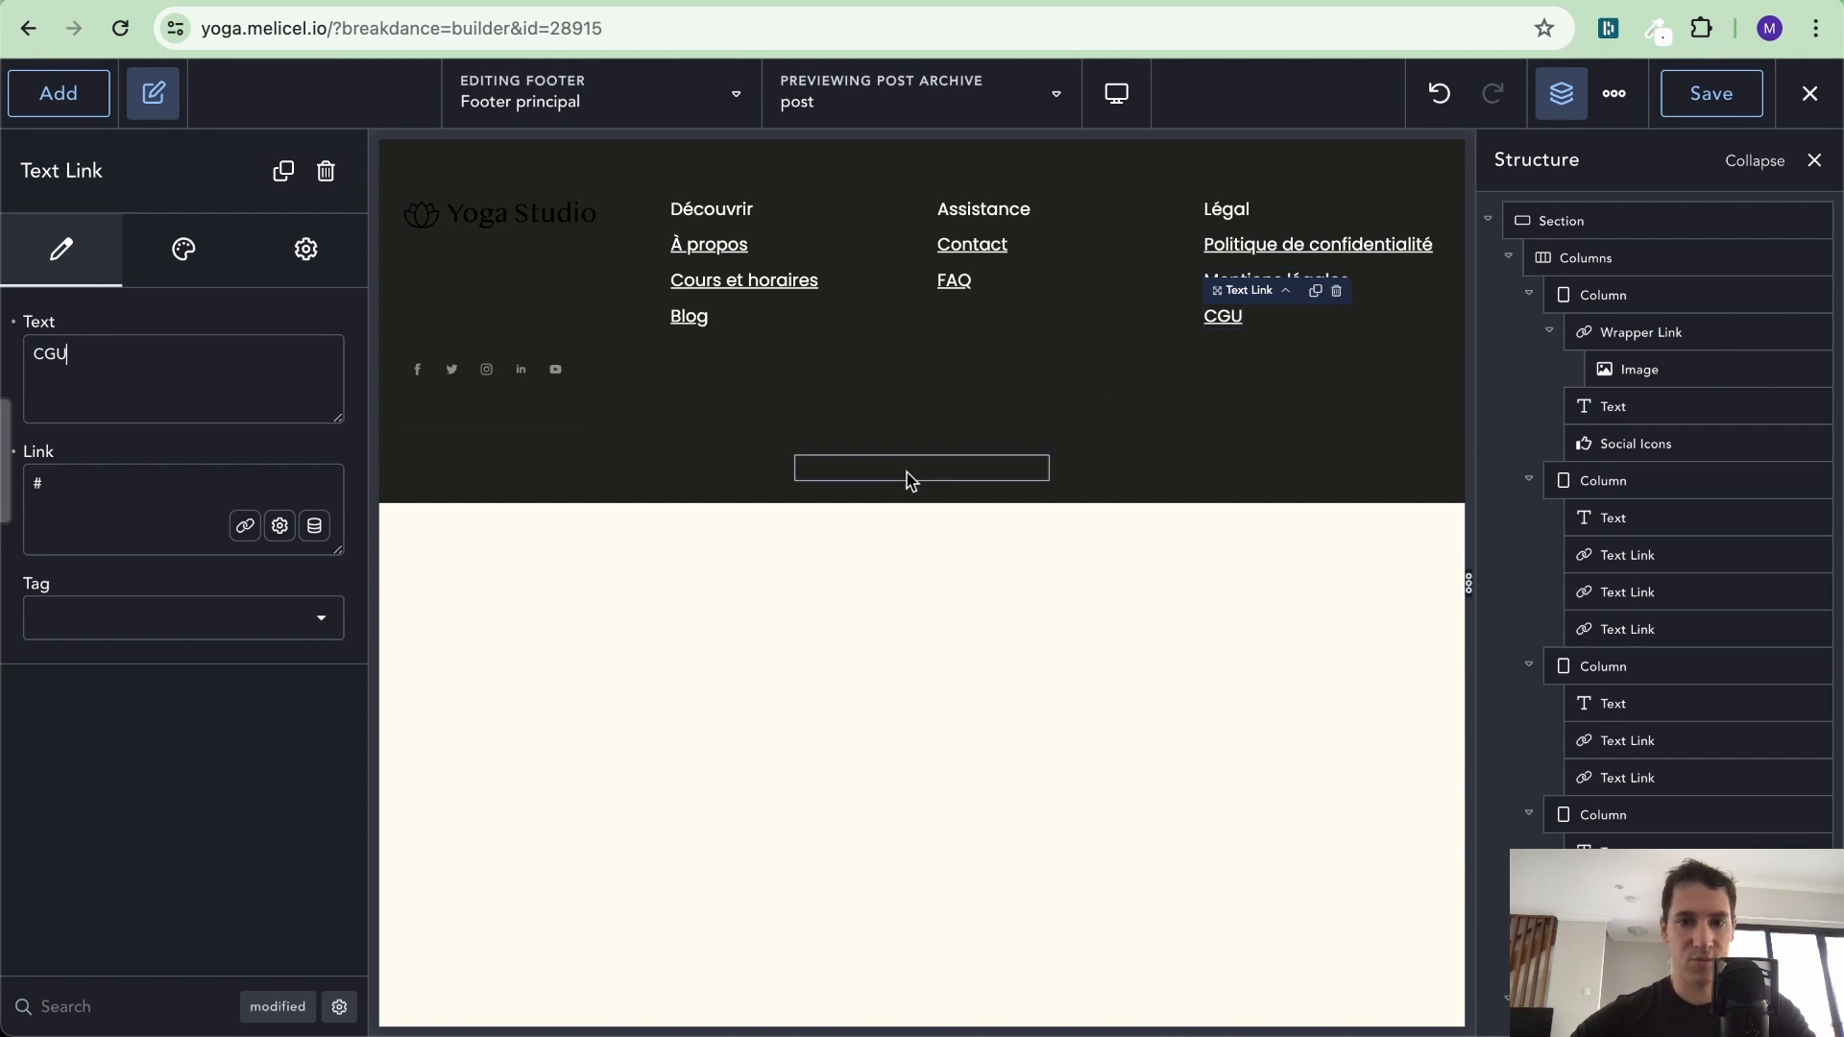
# Set the typography colour of the copyright text below the columns to the white global colour Contrast
pyautogui.click(910, 473)
pyautogui.click(184, 249)
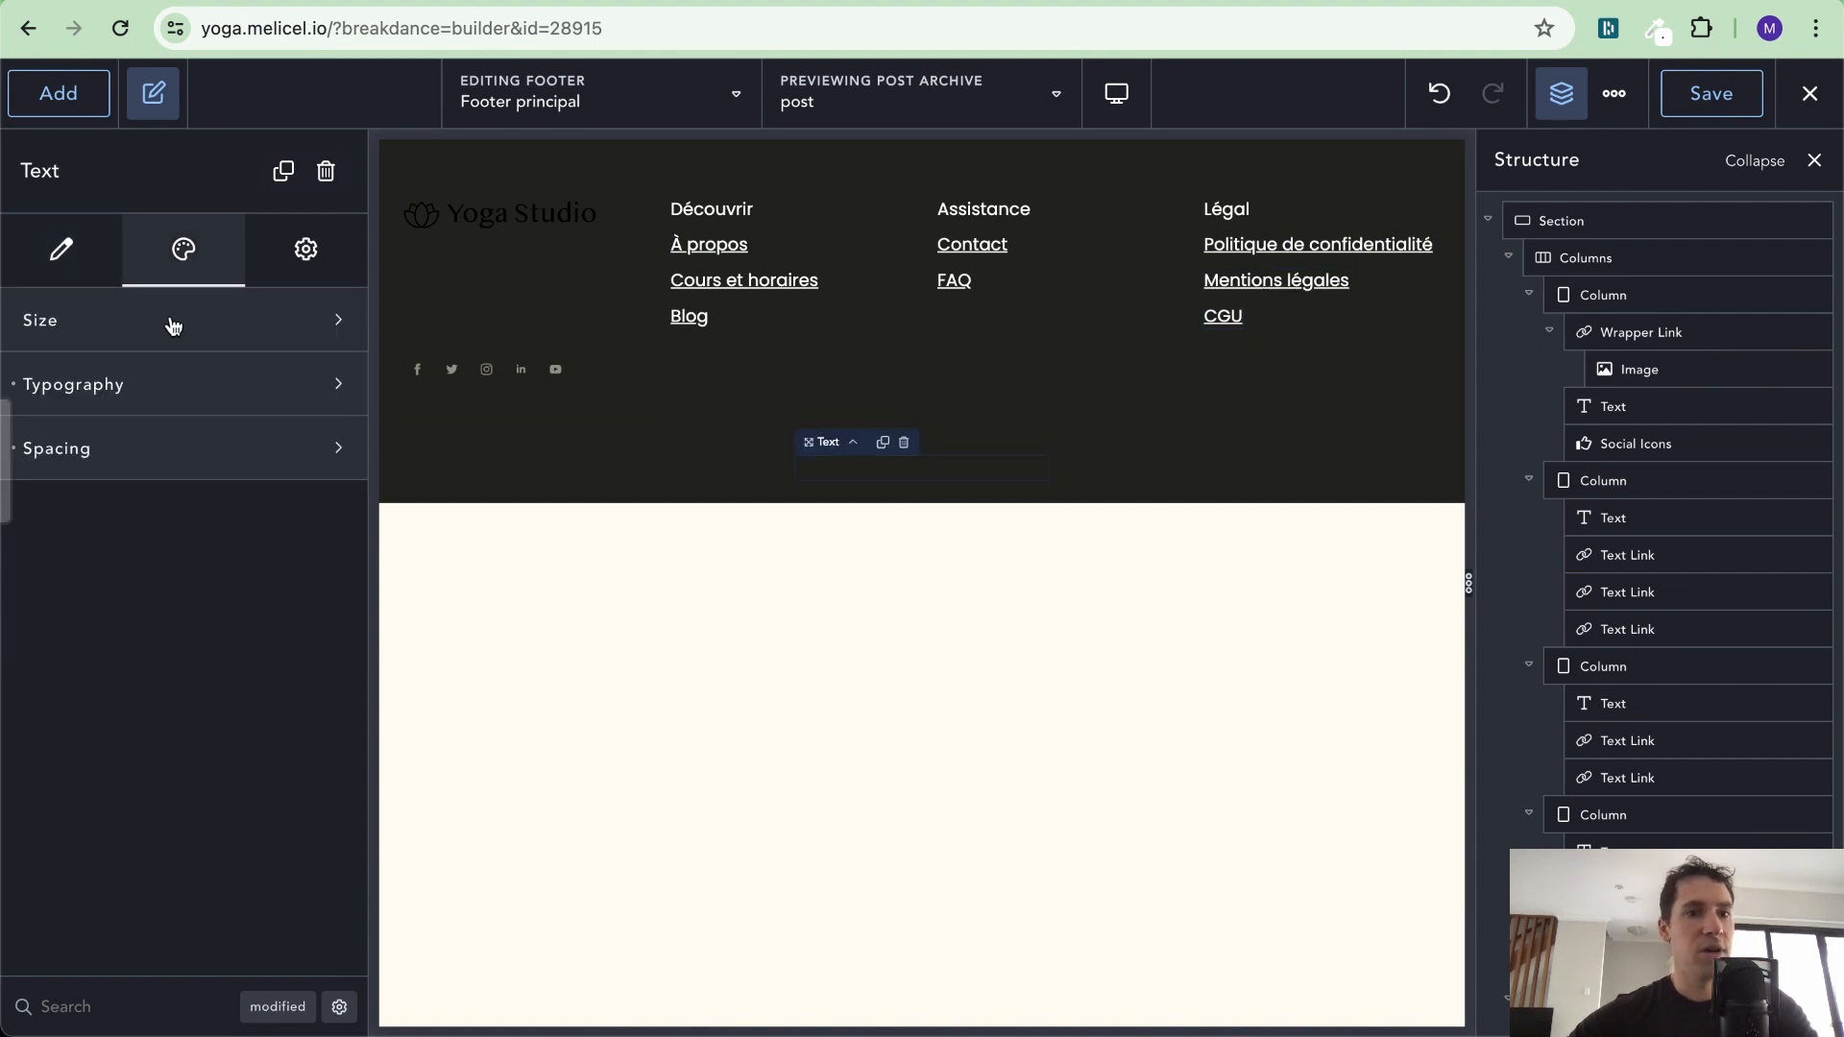
pyautogui.click(151, 385)
pyautogui.click(327, 463)
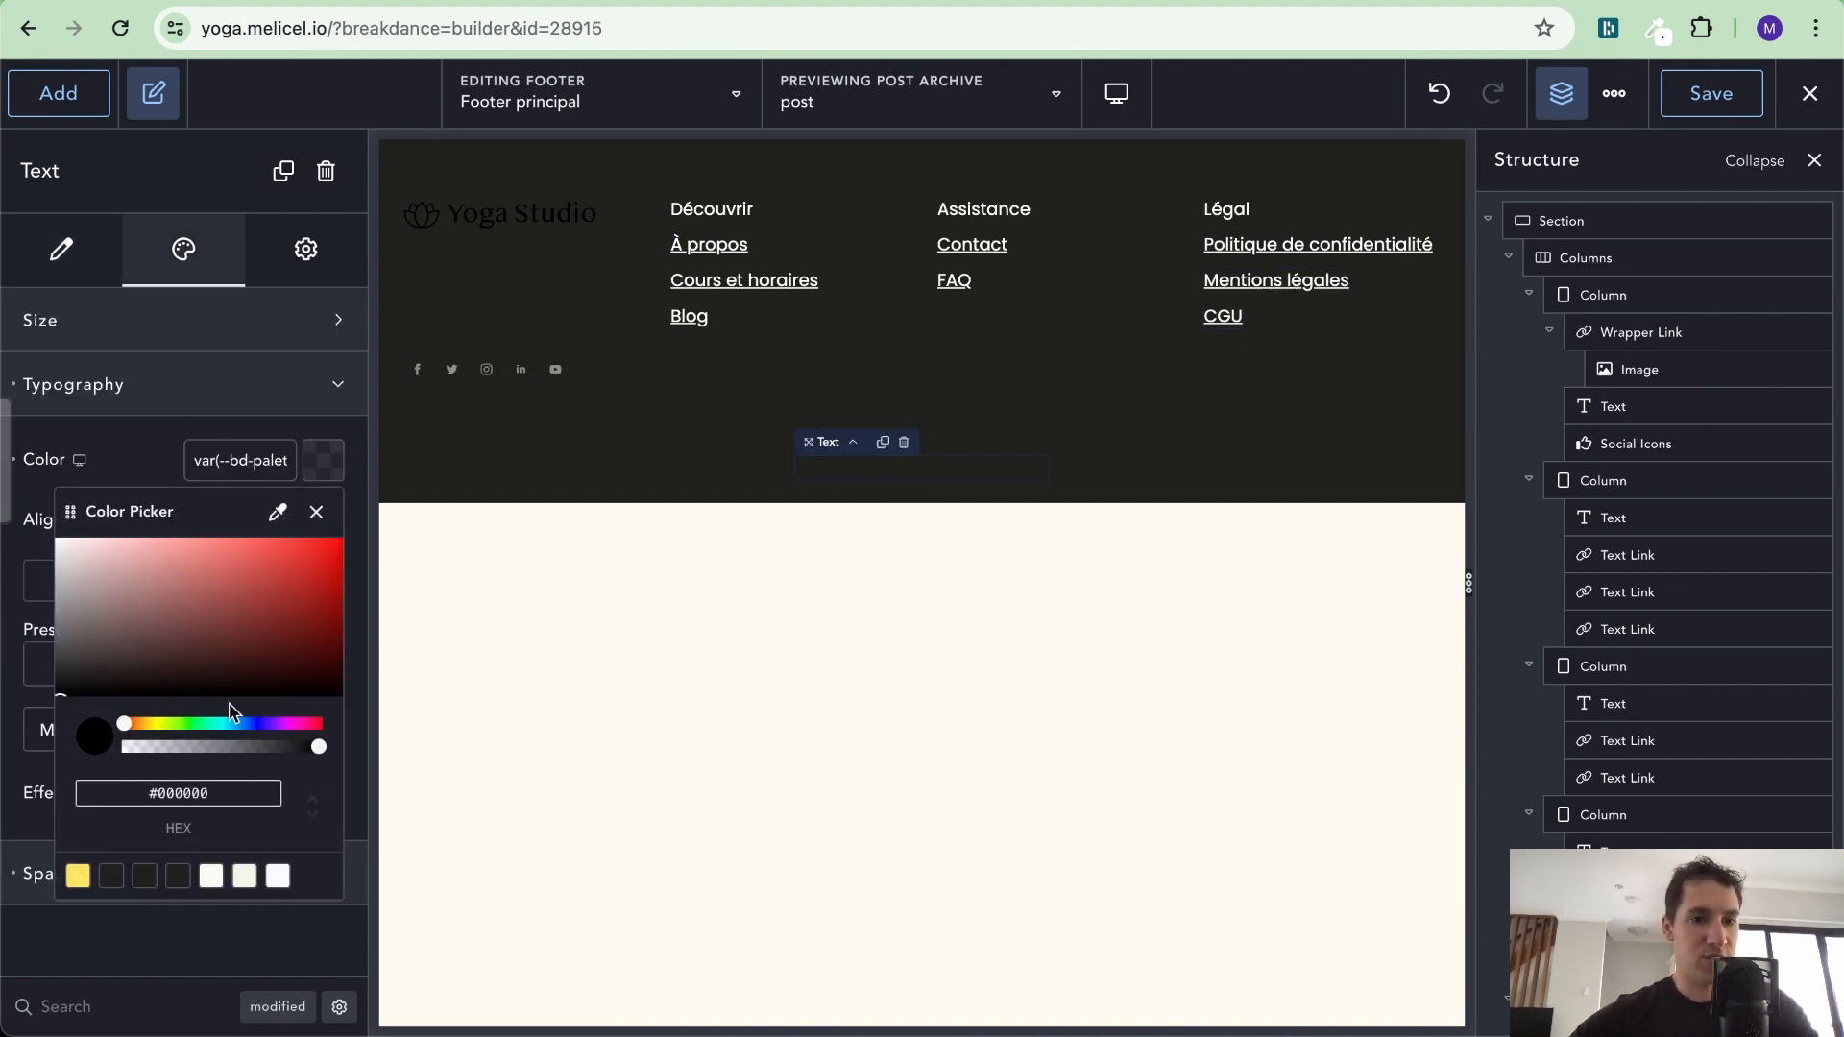
pyautogui.click(277, 876)
pyautogui.click(316, 512)
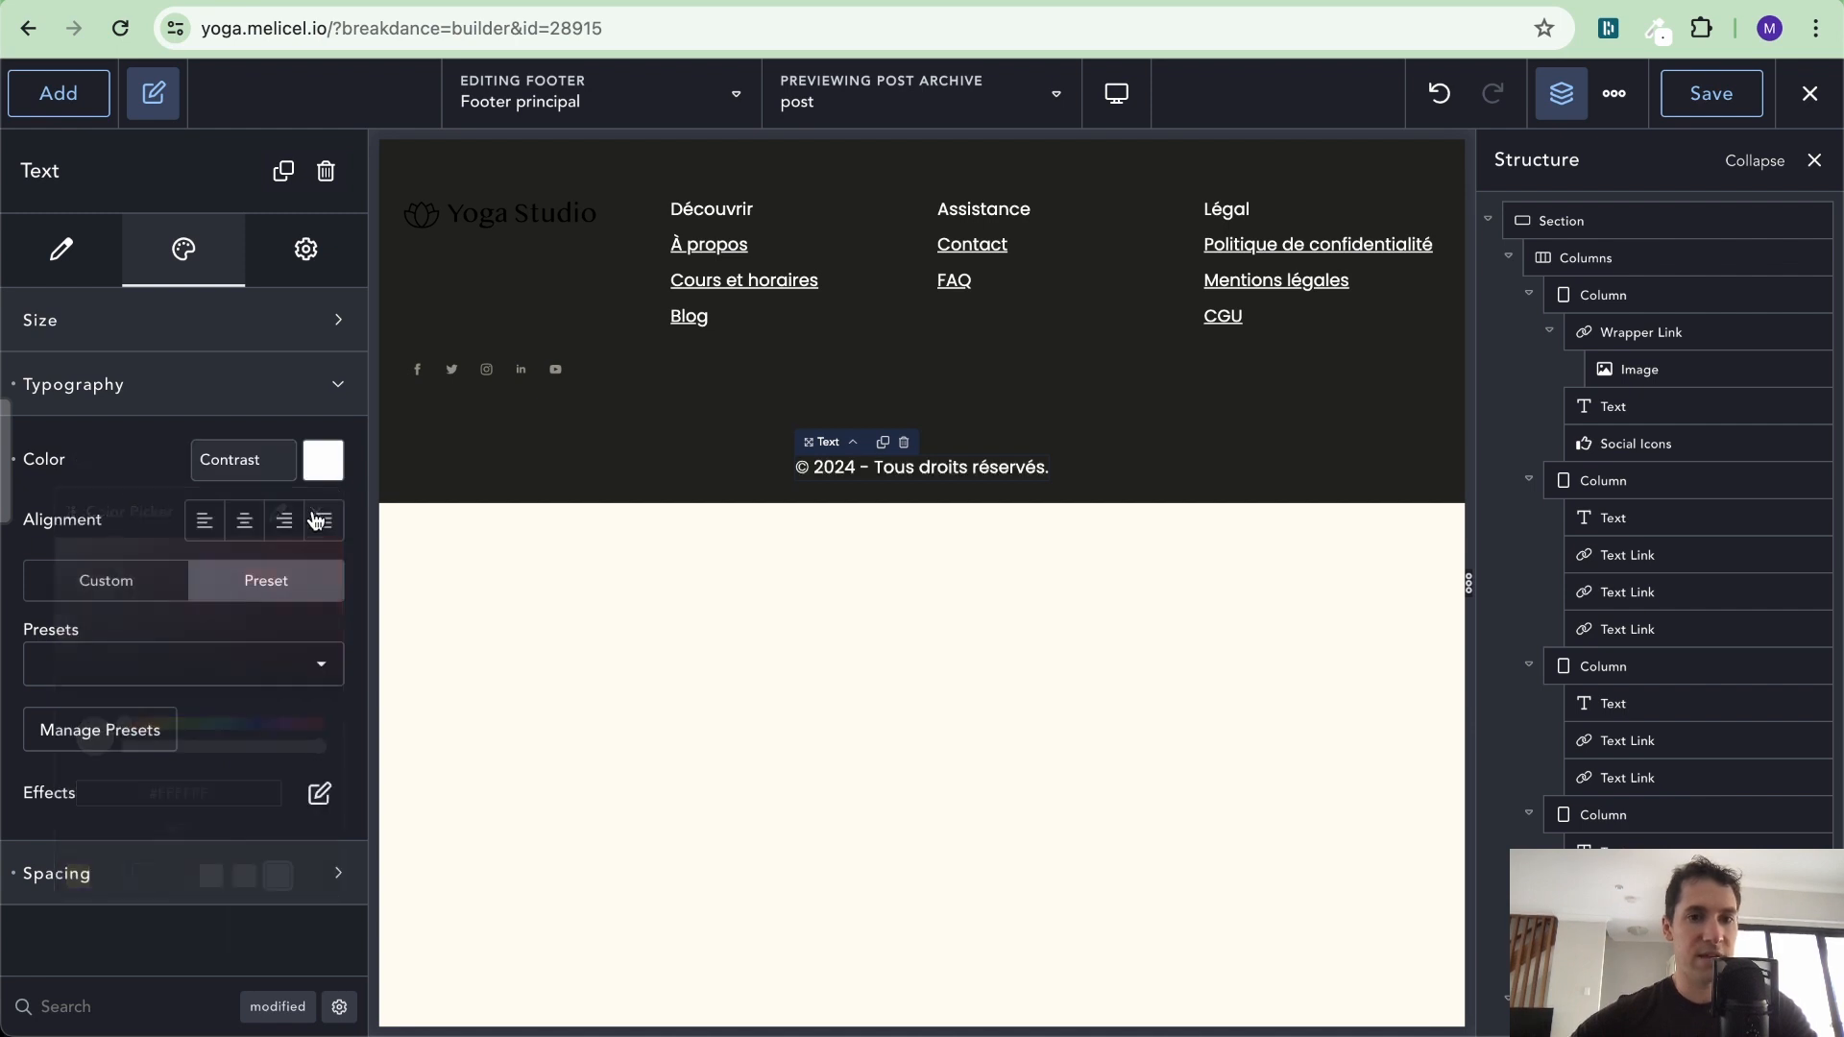
# Set the typography colour of the tagline text under the logo to the white global colour Contrast (#FFFFFF)
pyautogui.click(458, 325)
pyautogui.click(184, 271)
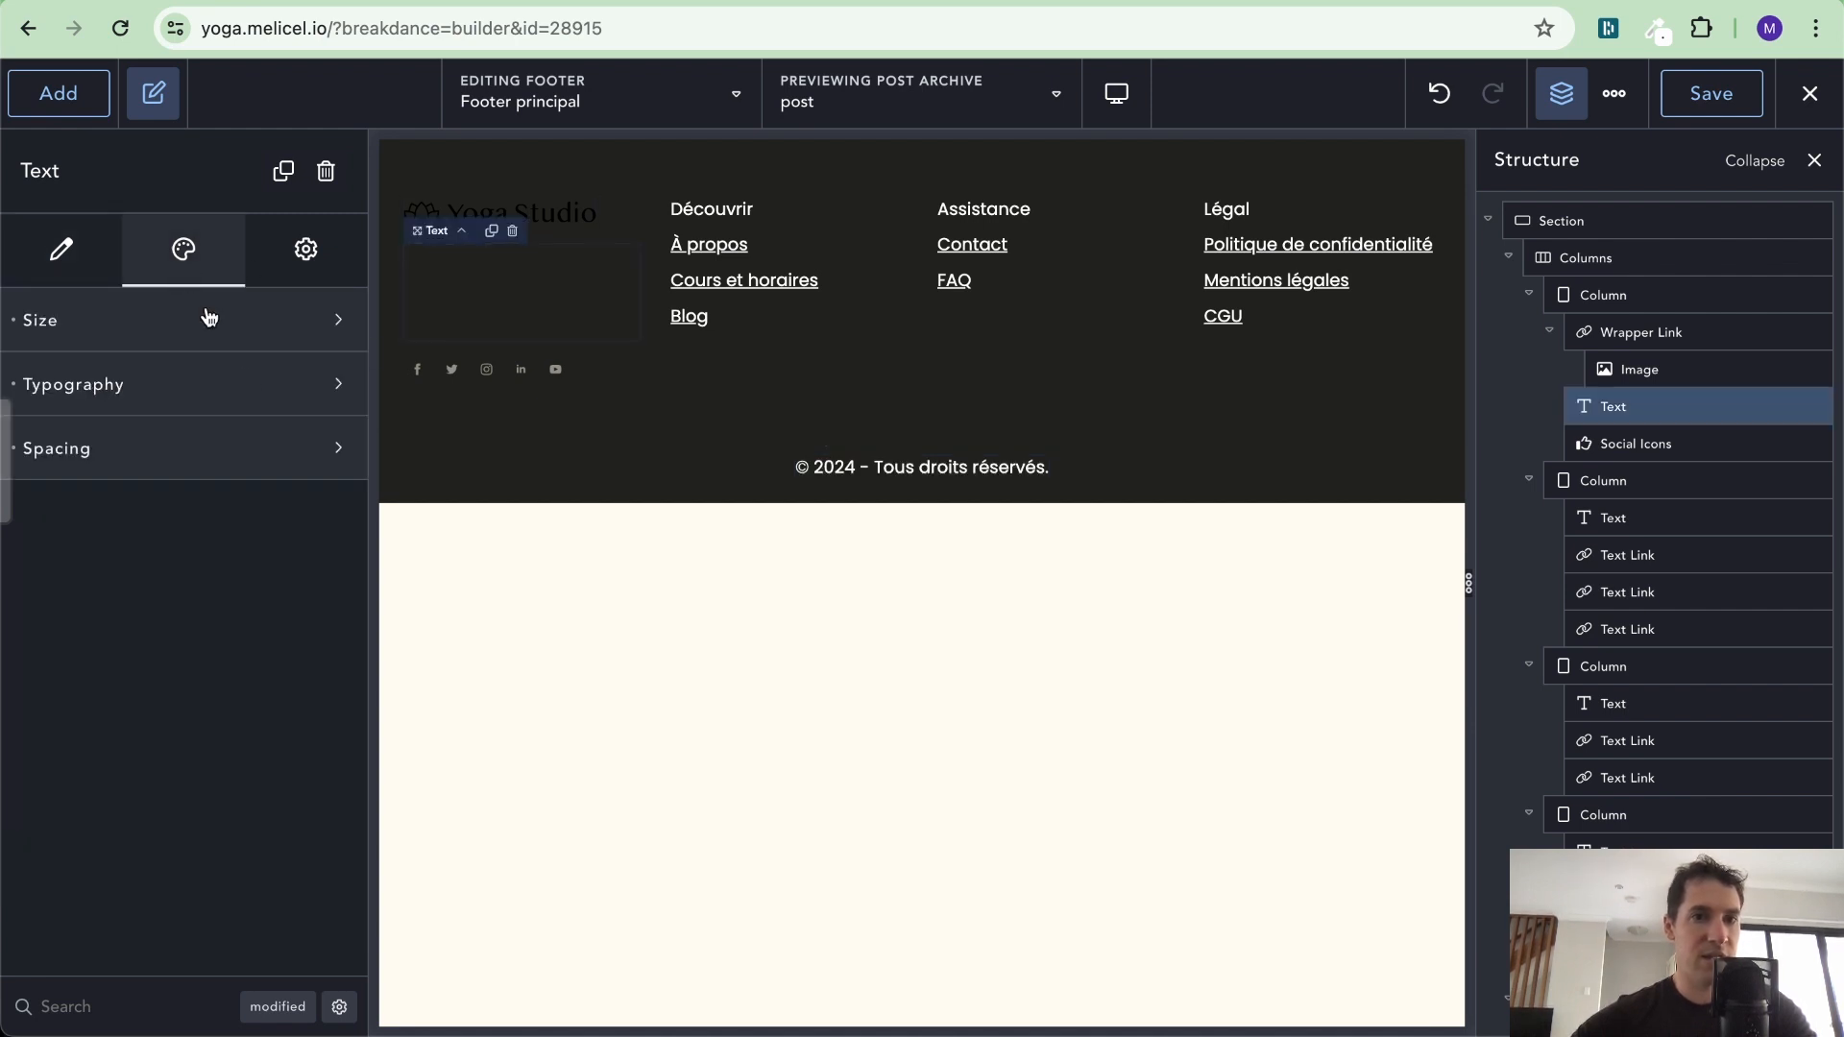
pyautogui.click(203, 394)
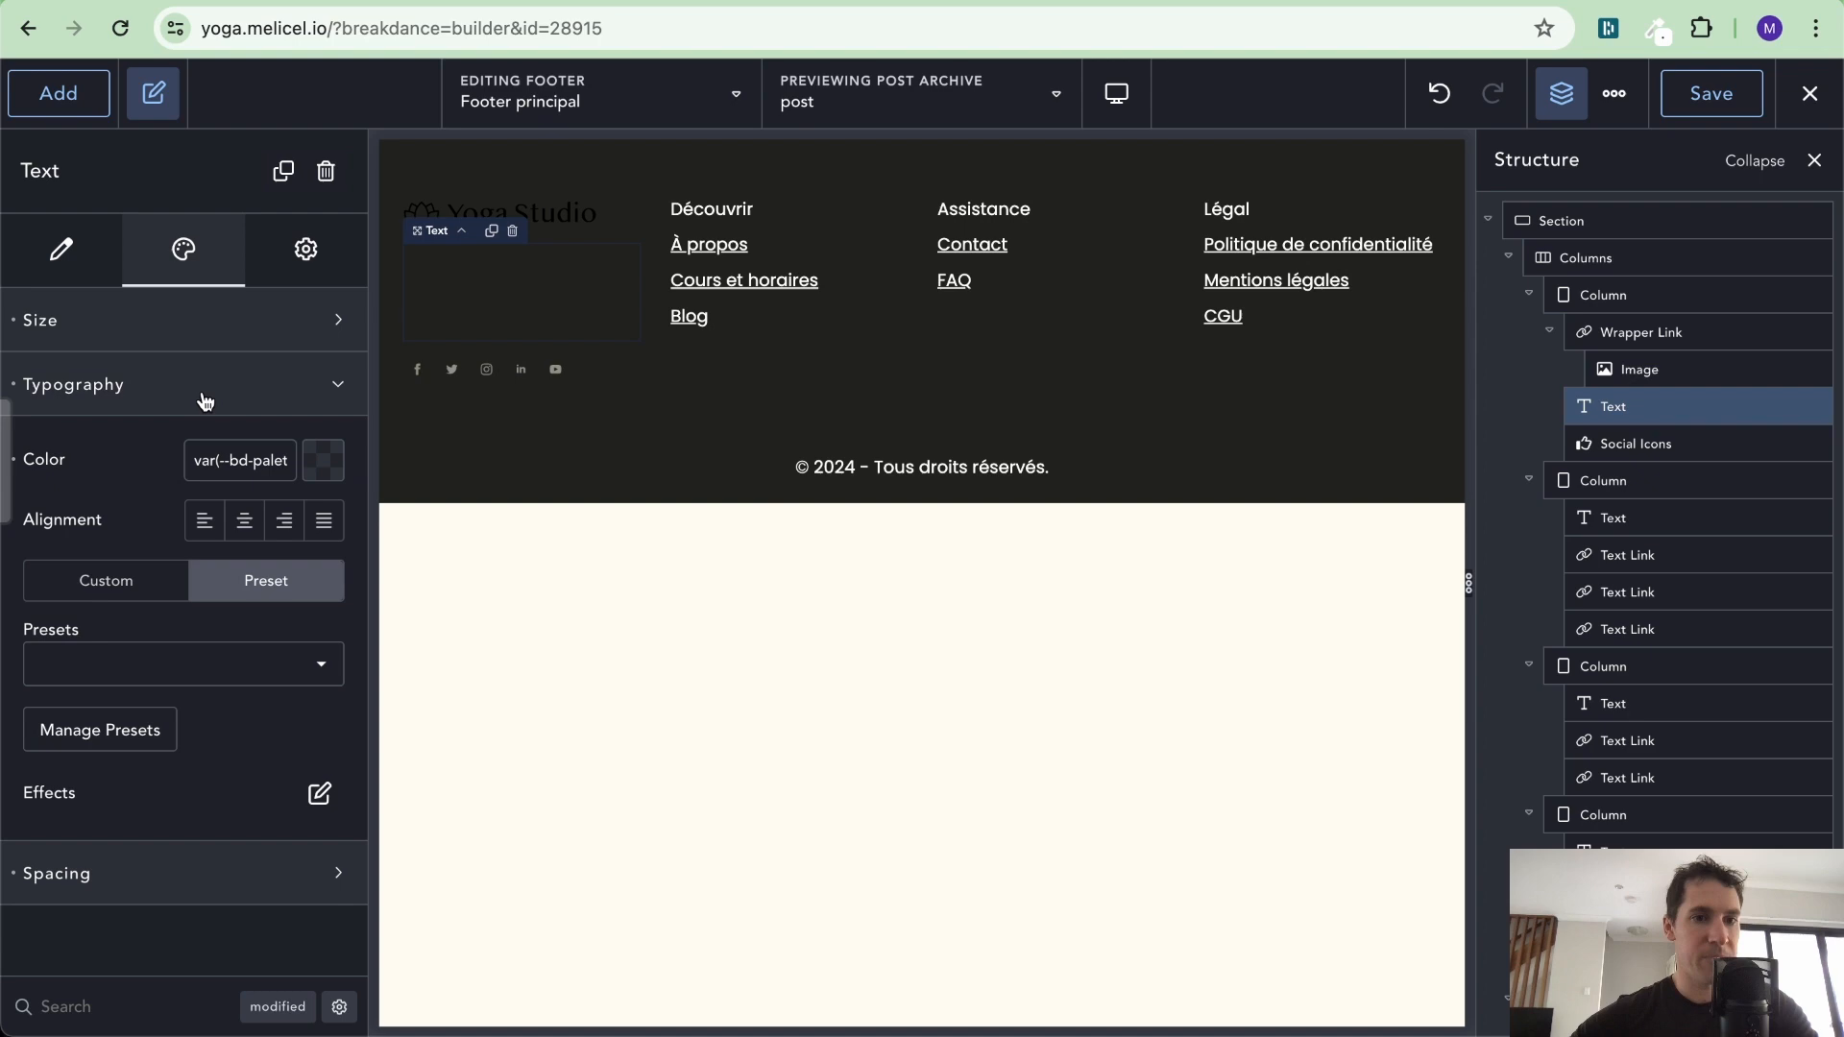
pyautogui.click(324, 464)
pyautogui.click(278, 879)
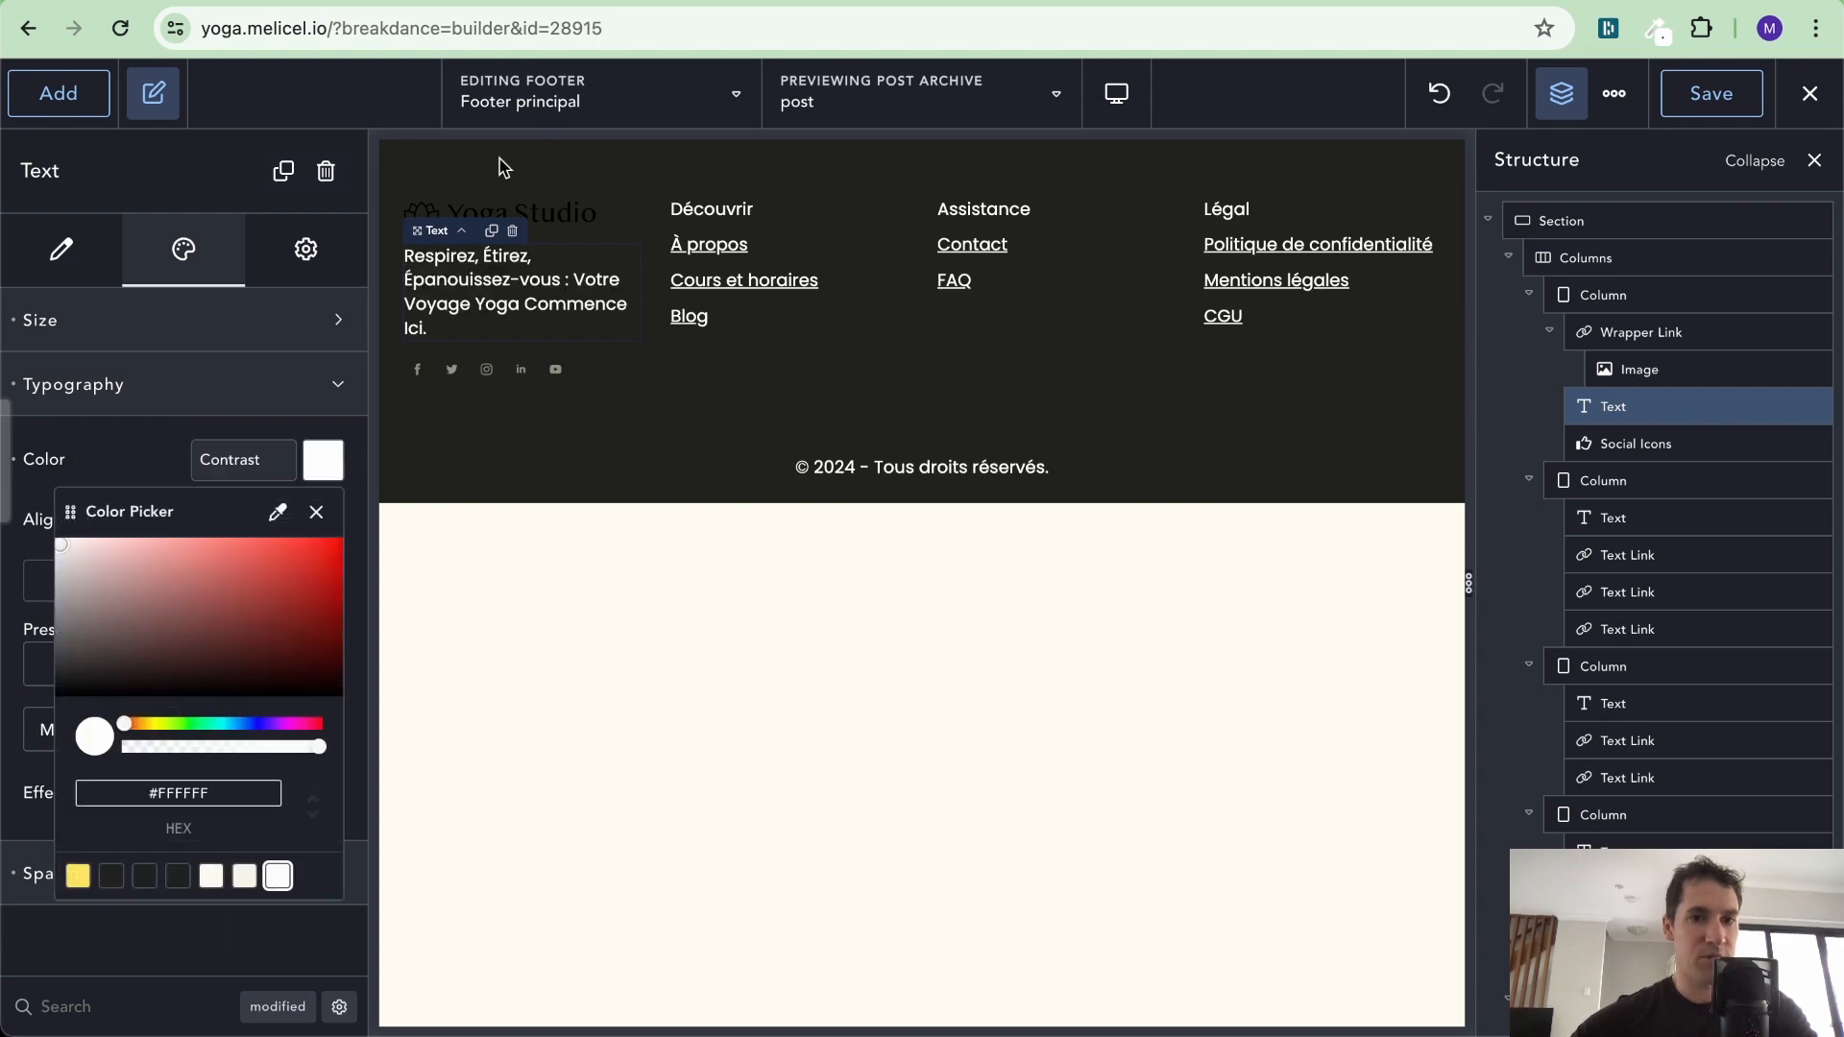
# Add an invert filter to the Yoga Studio logo image in the footer's first column
pyautogui.click(600, 223)
pyautogui.click(583, 223)
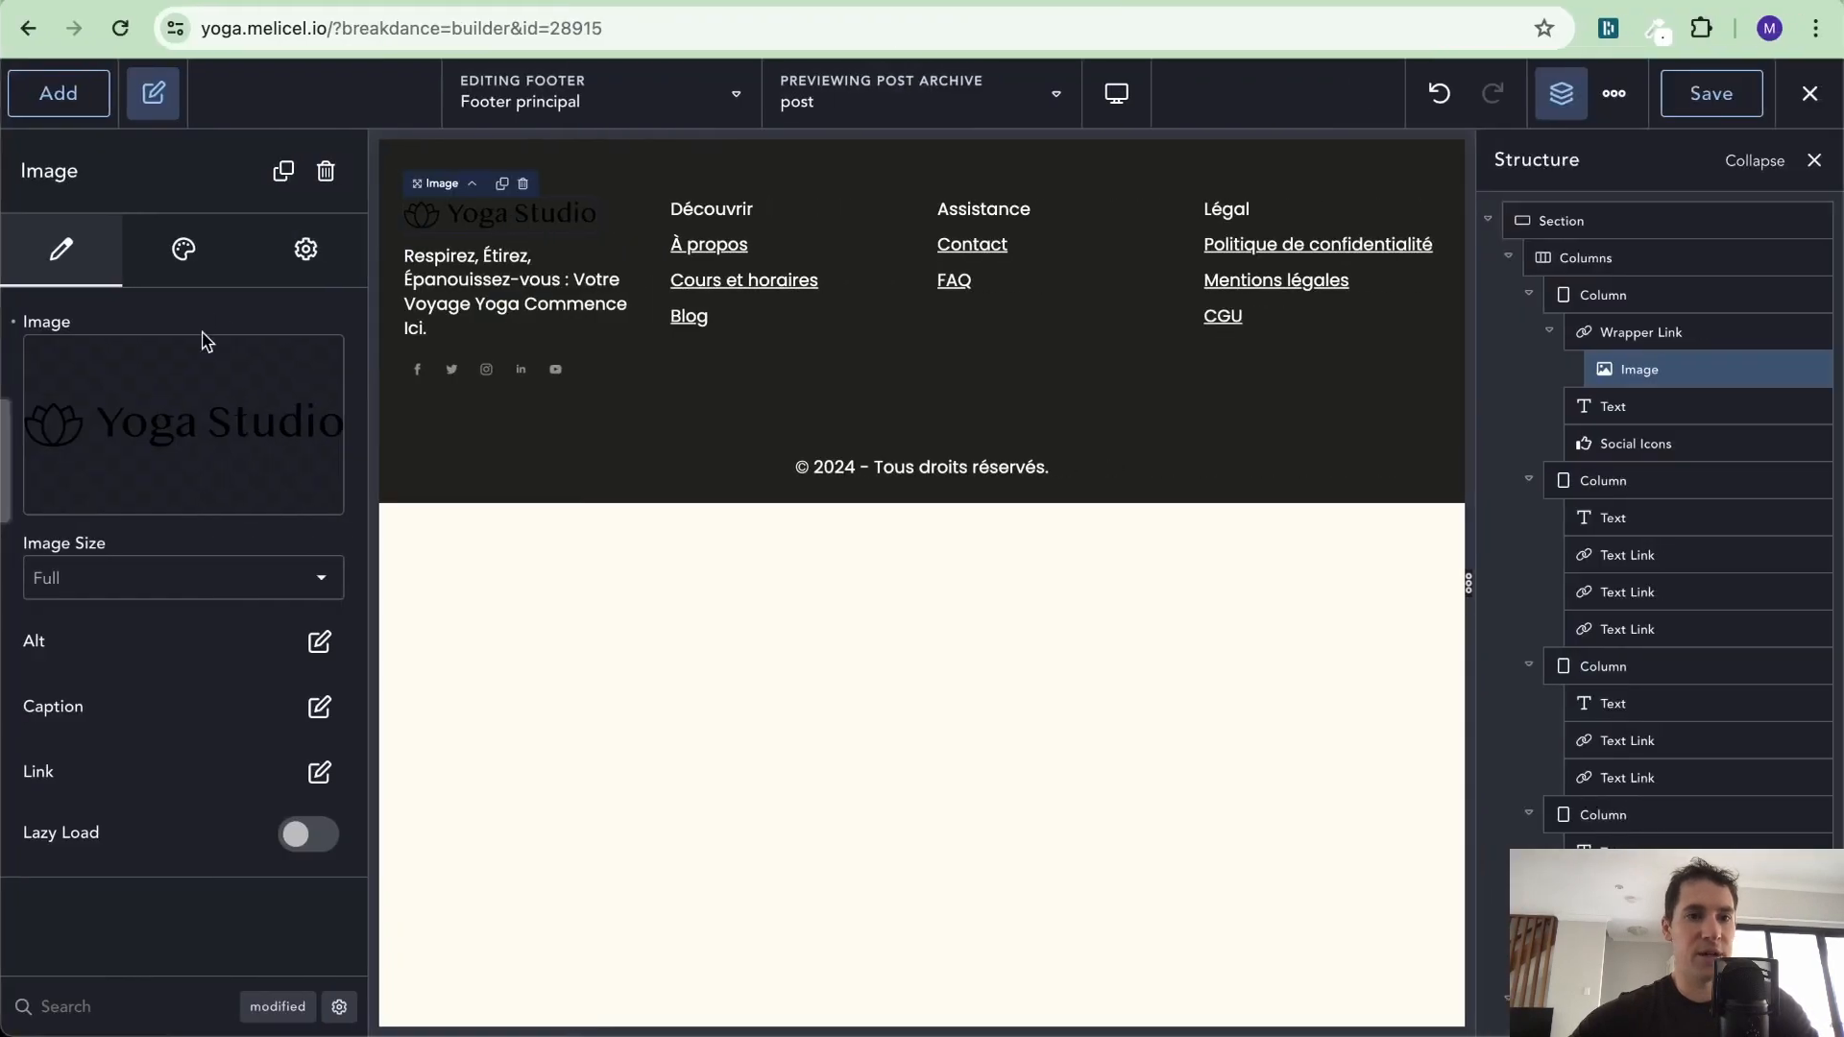
pyautogui.moveTo(230, 419)
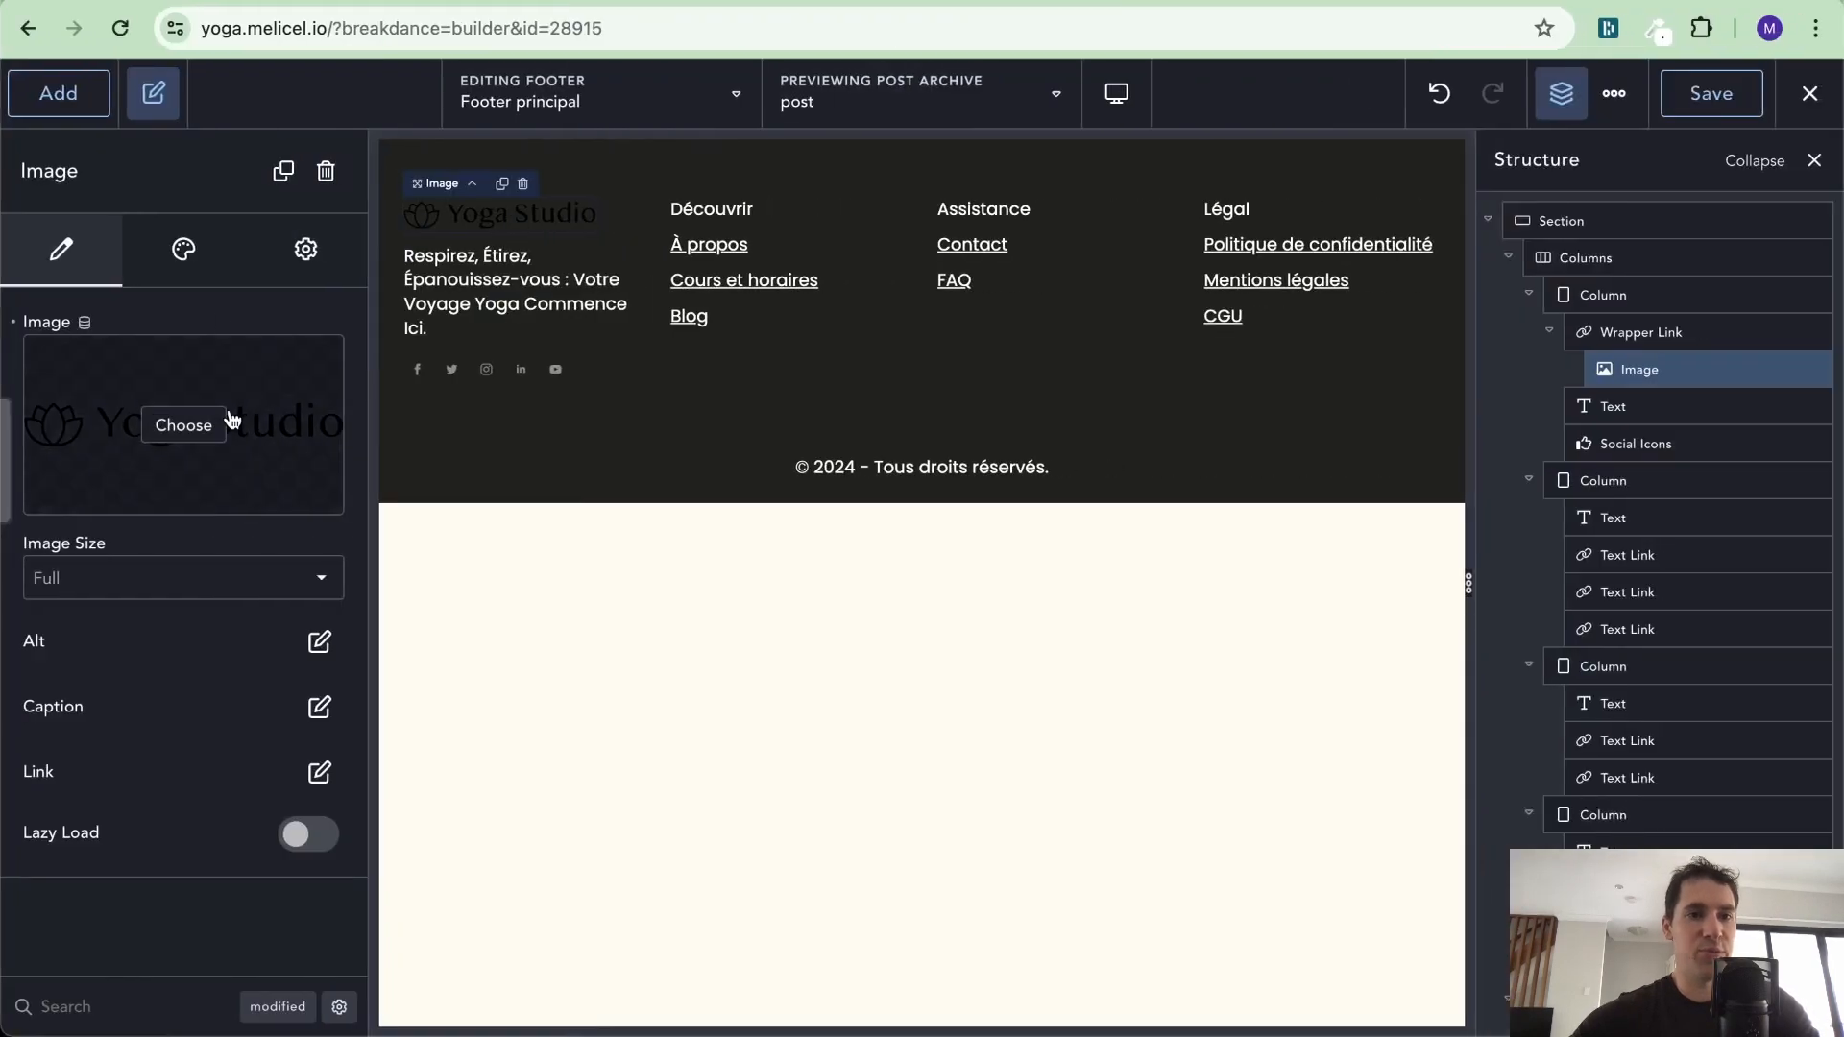
pyautogui.click(185, 251)
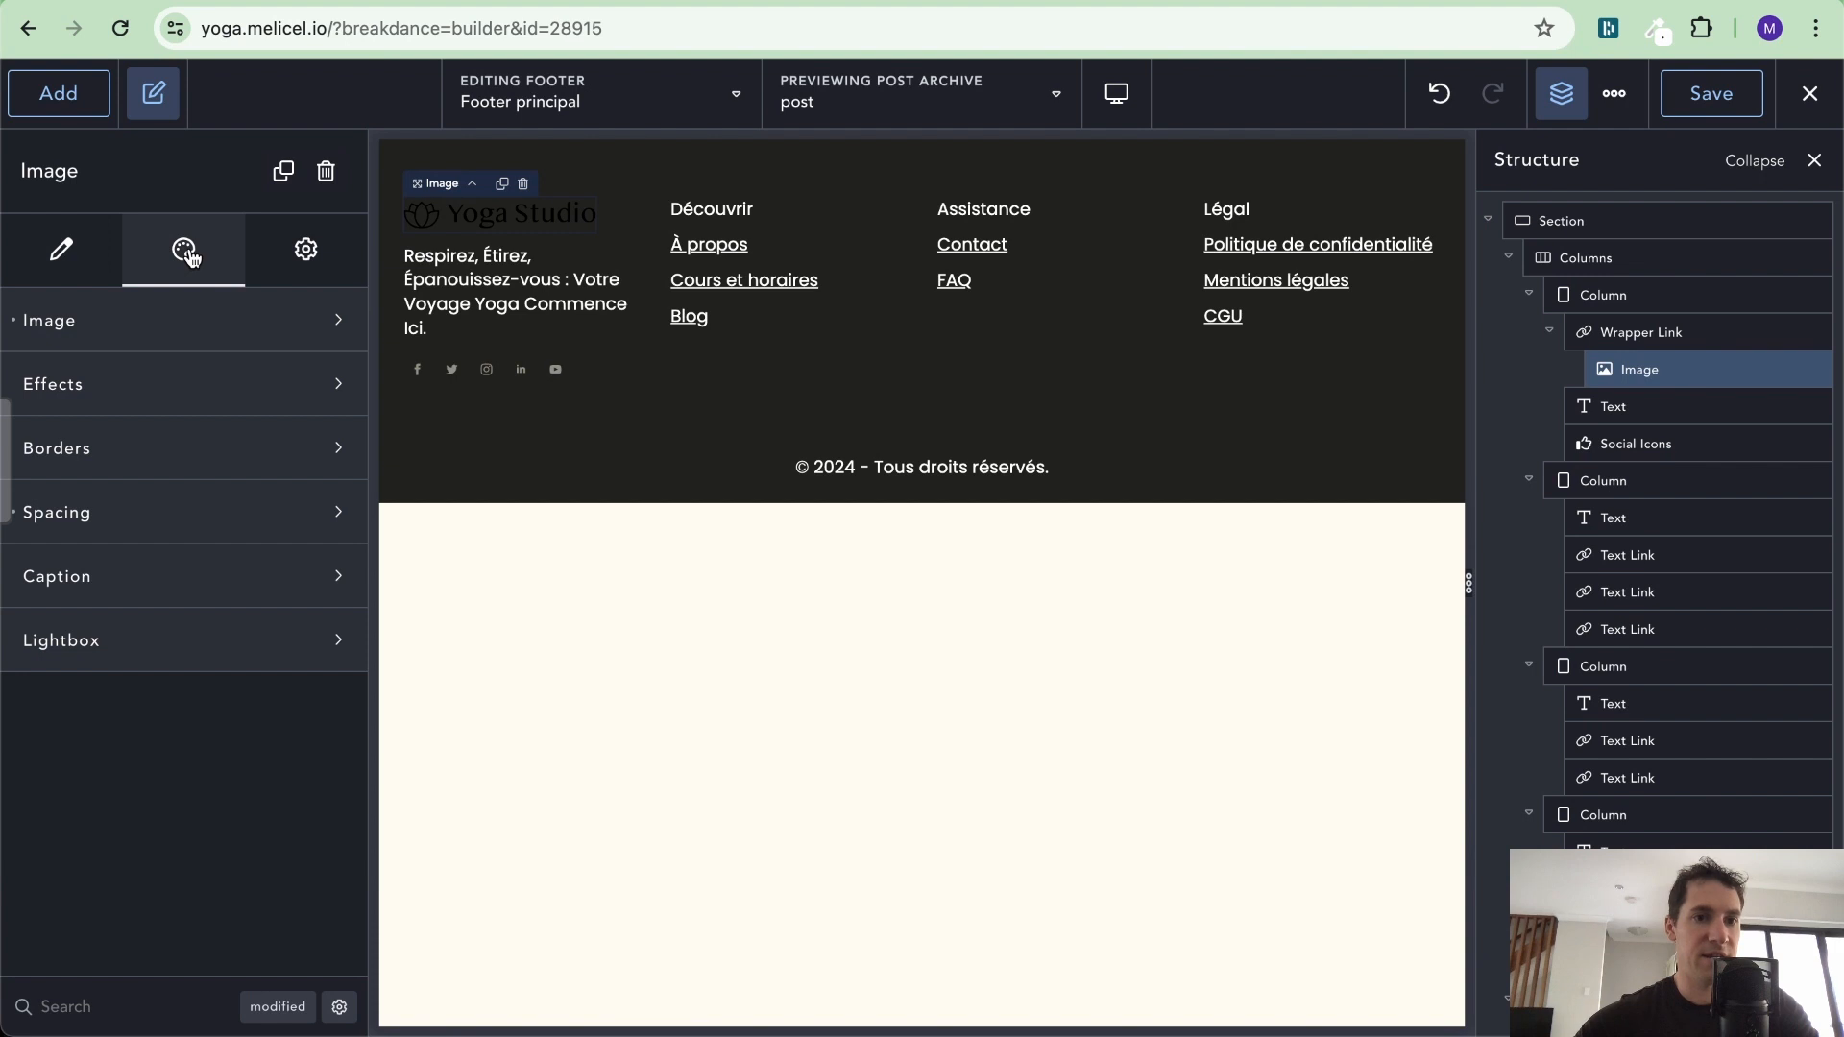
pyautogui.click(264, 382)
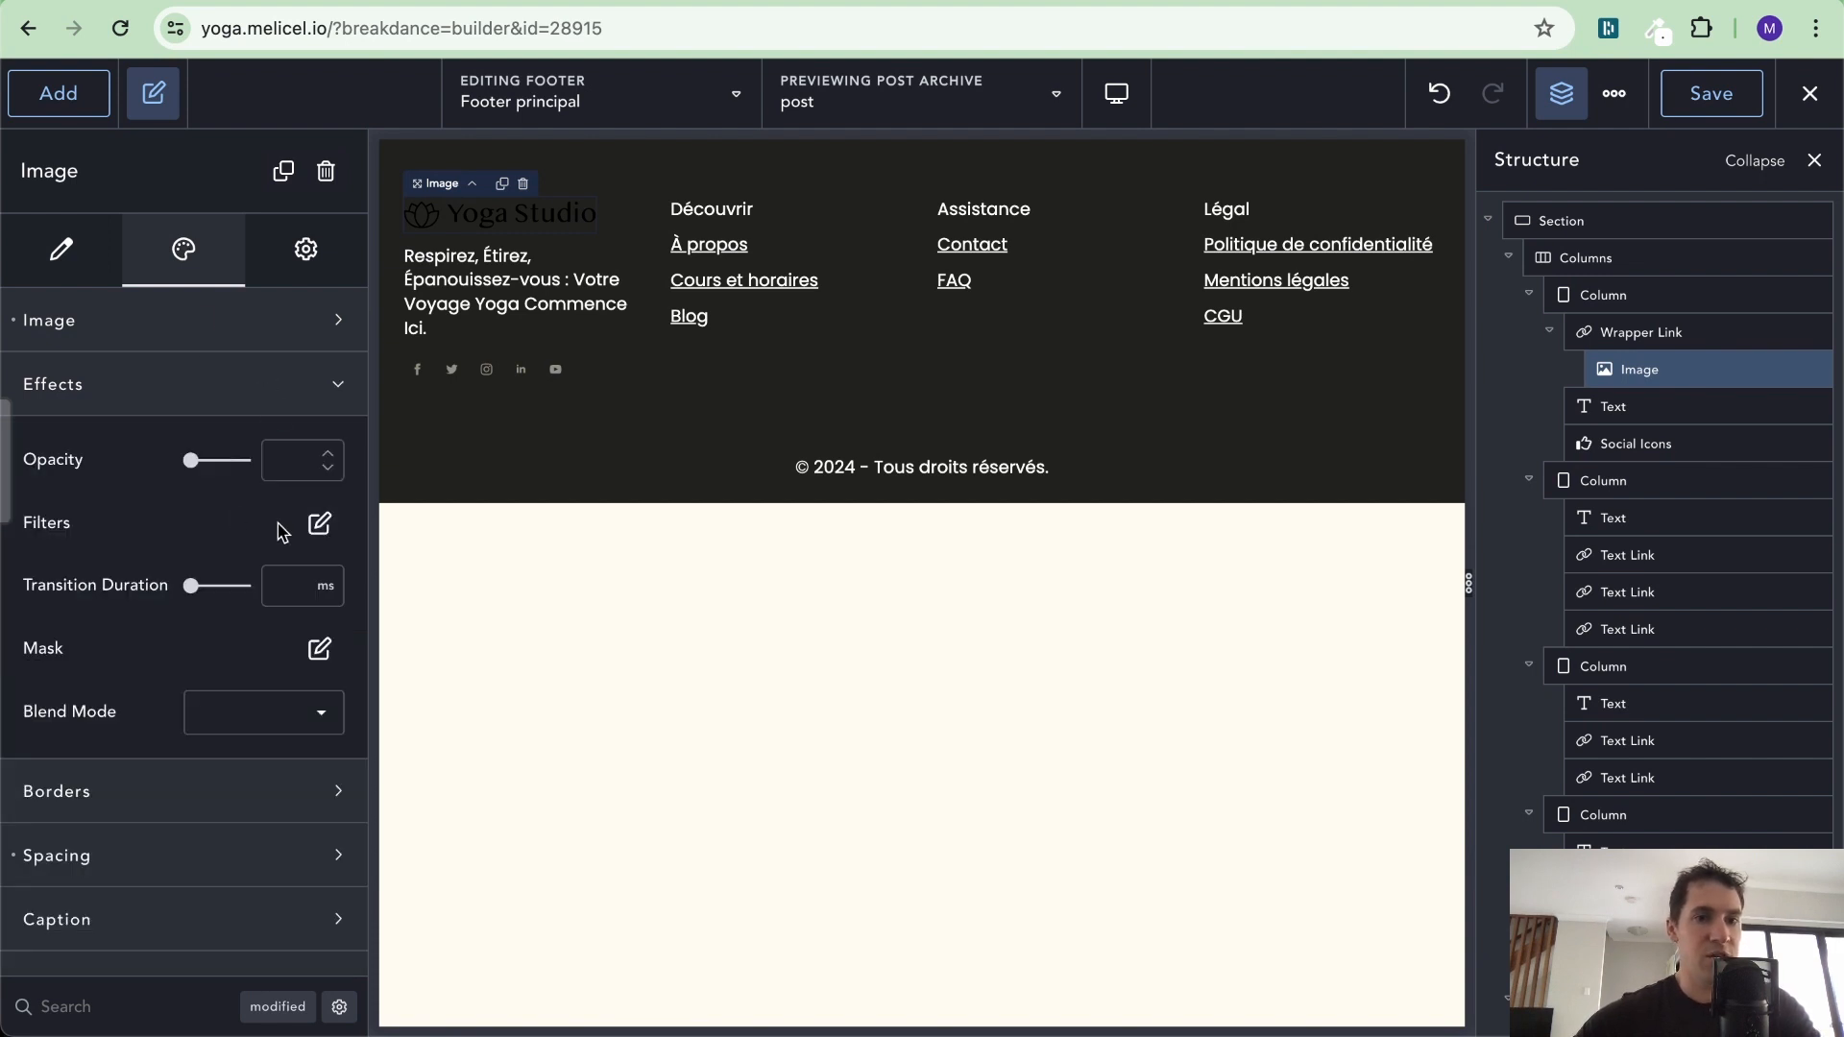
pyautogui.click(319, 526)
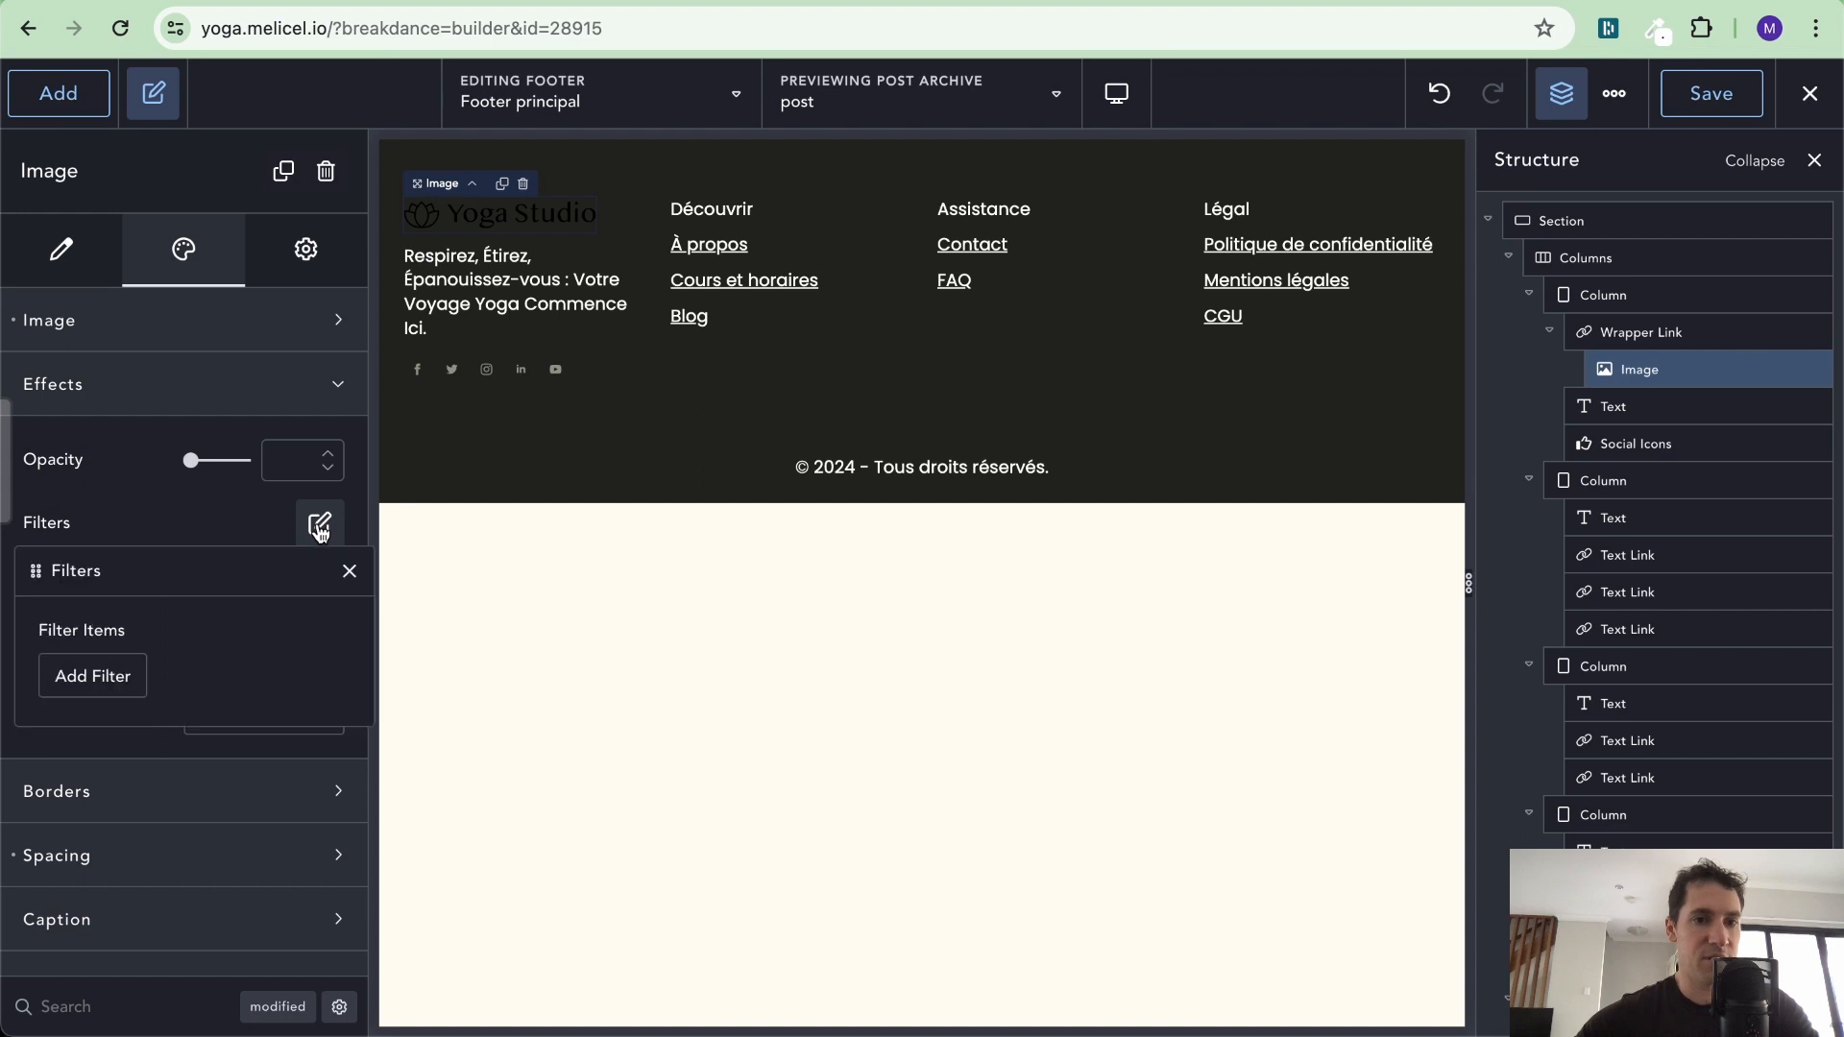
pyautogui.click(92, 677)
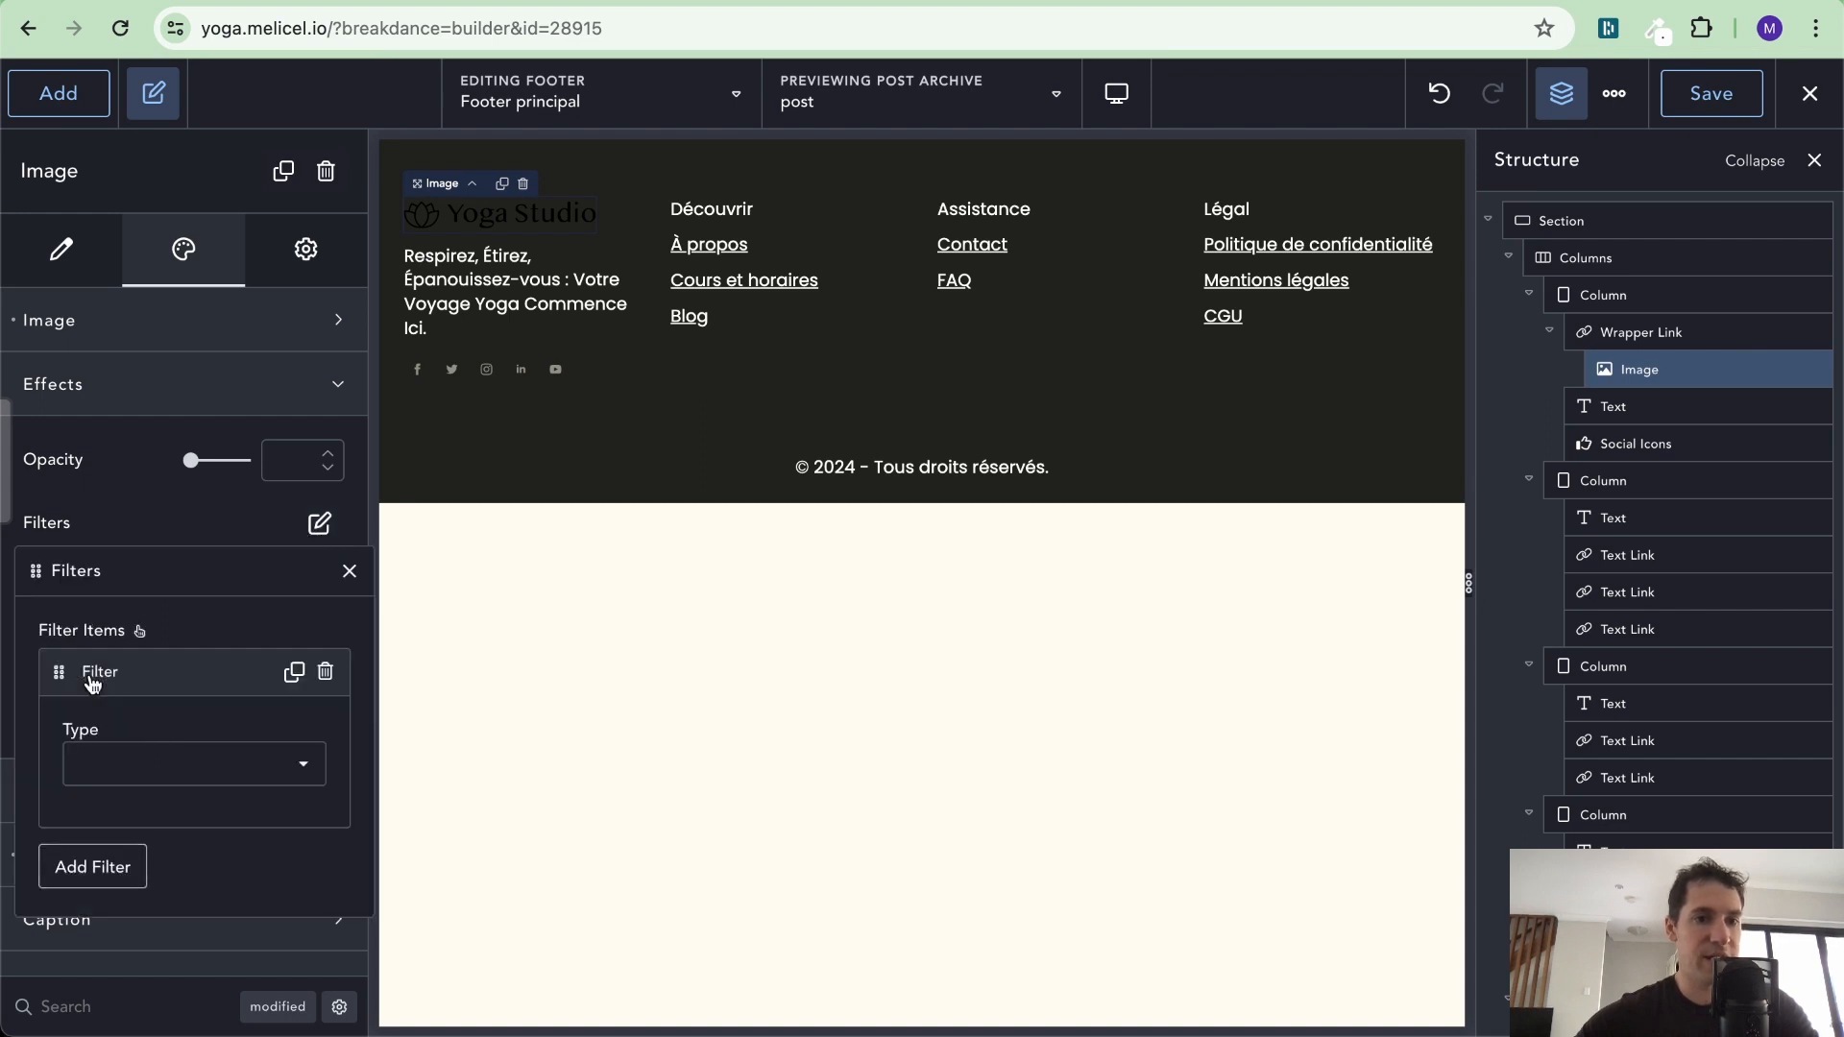
pyautogui.click(156, 768)
pyautogui.scroll(-1, 139, 836)
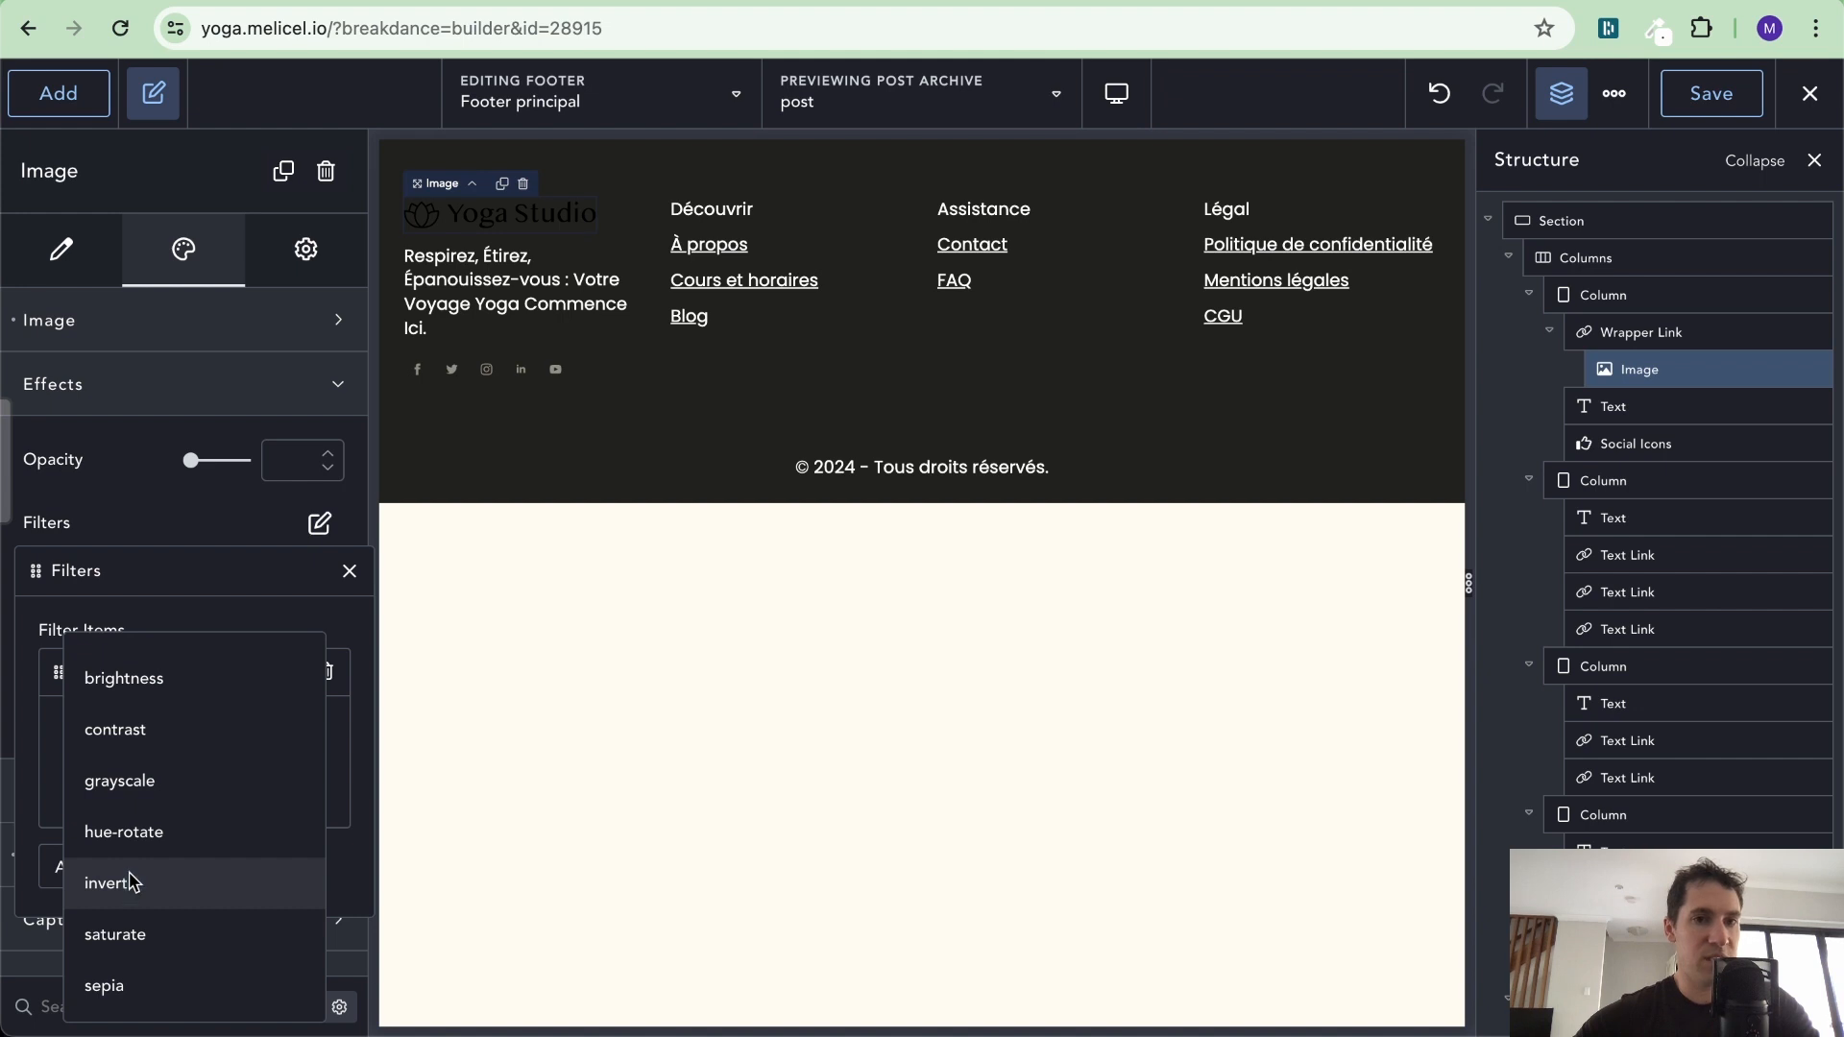
pyautogui.click(131, 882)
pyautogui.click(350, 573)
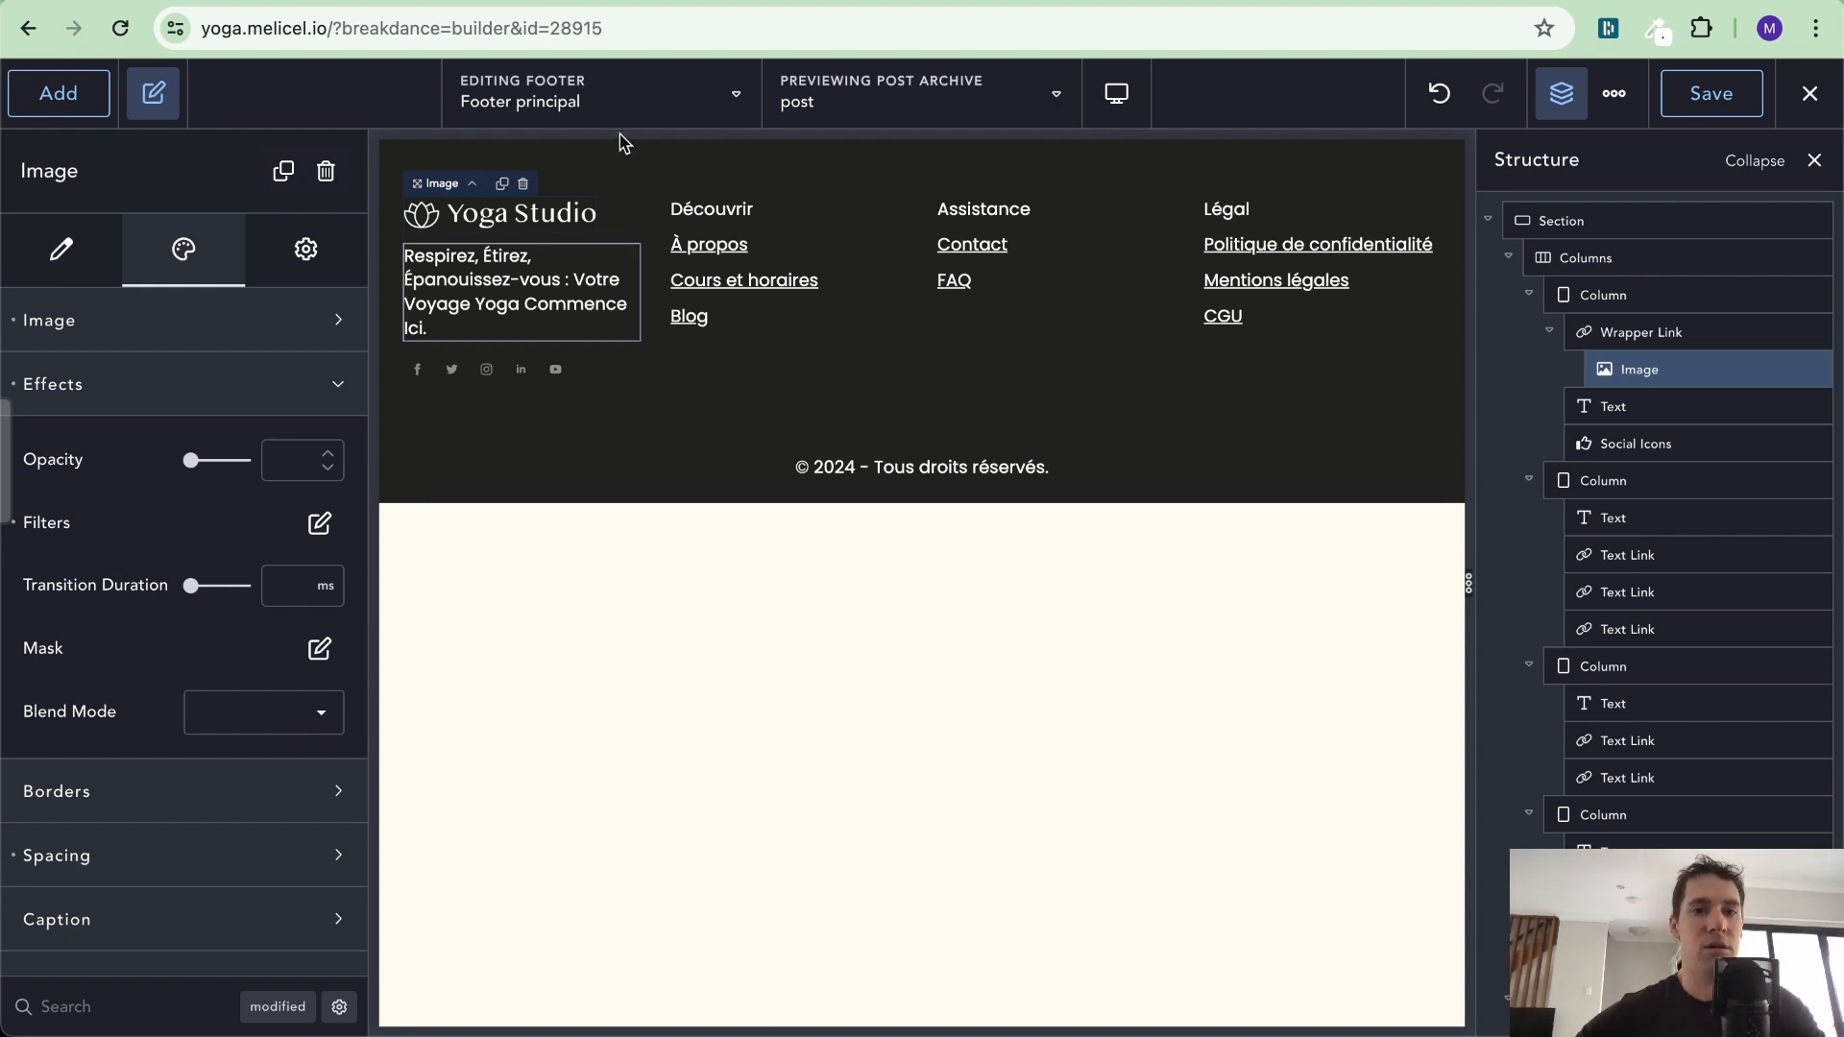
# Widen the footer's logo column to 40 % and compare the layout with the demo site's footer
pyautogui.click(636, 217)
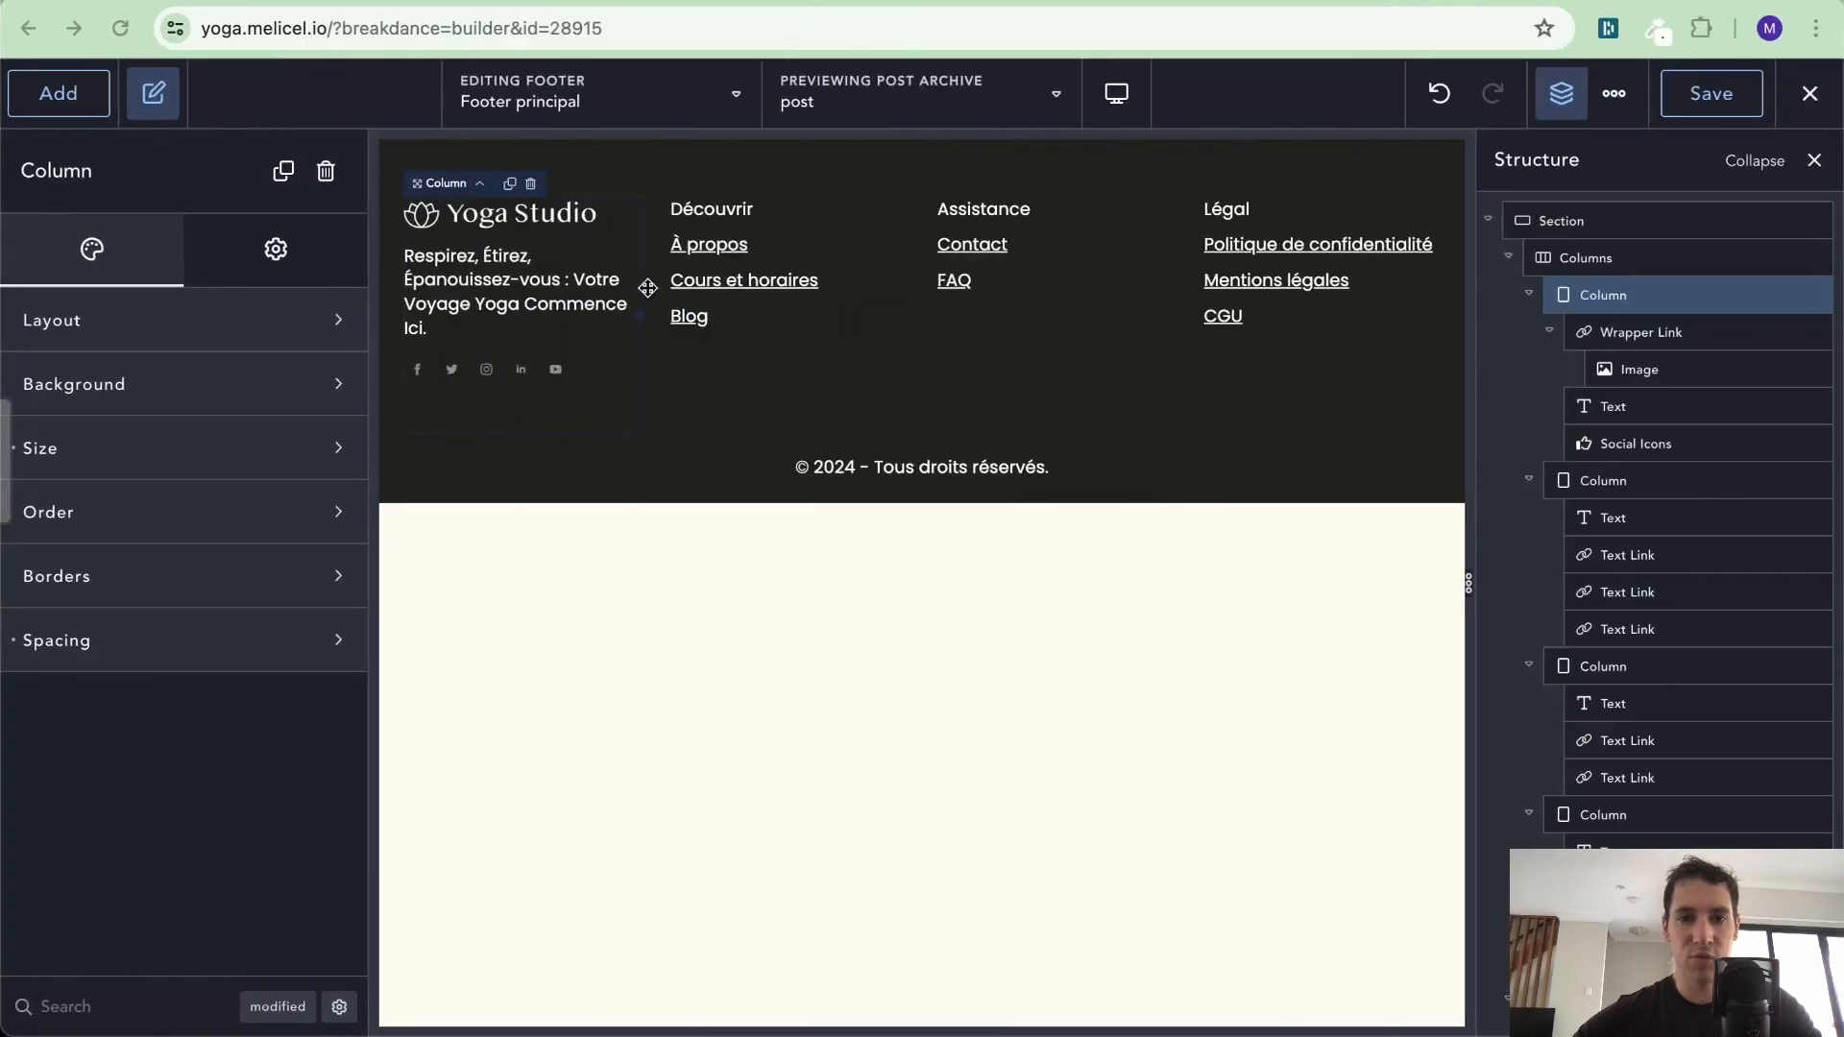
pyautogui.moveTo(640, 314); pyautogui.dragTo(692, 319)
pyautogui.click(169, 441)
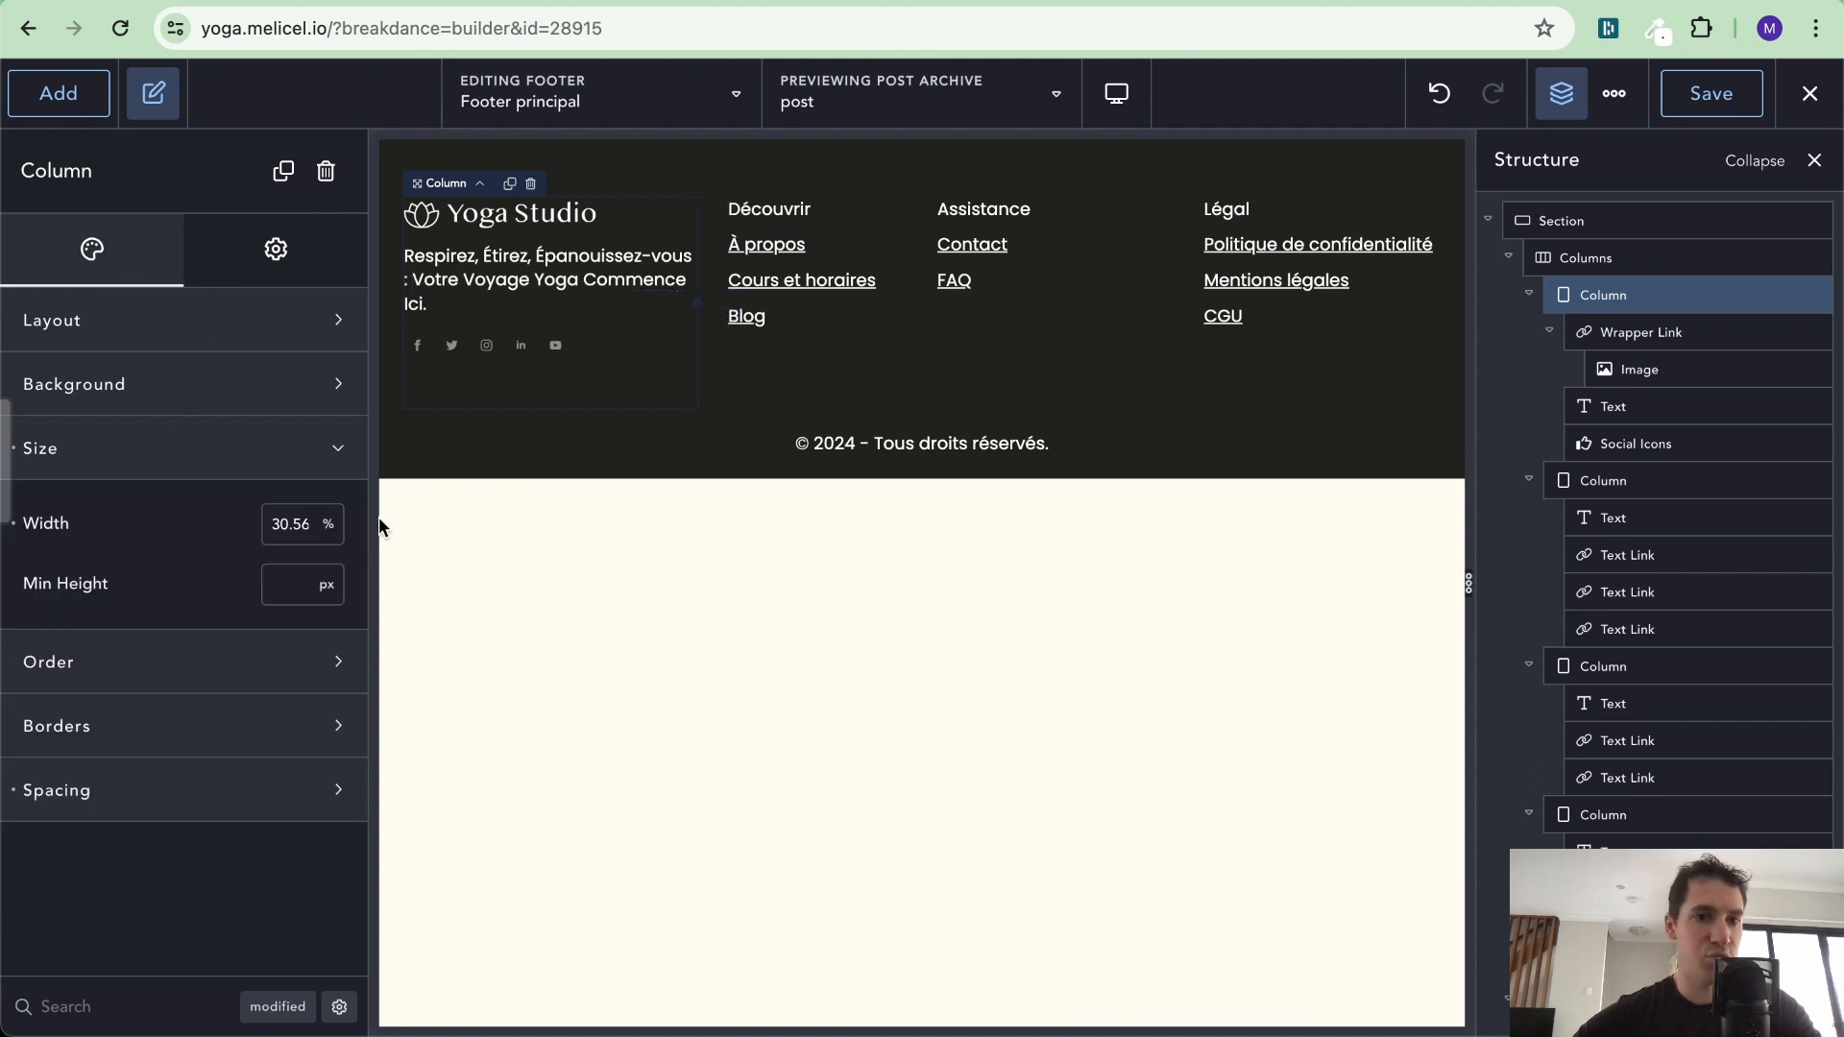
pyautogui.doubleClick(293, 524)
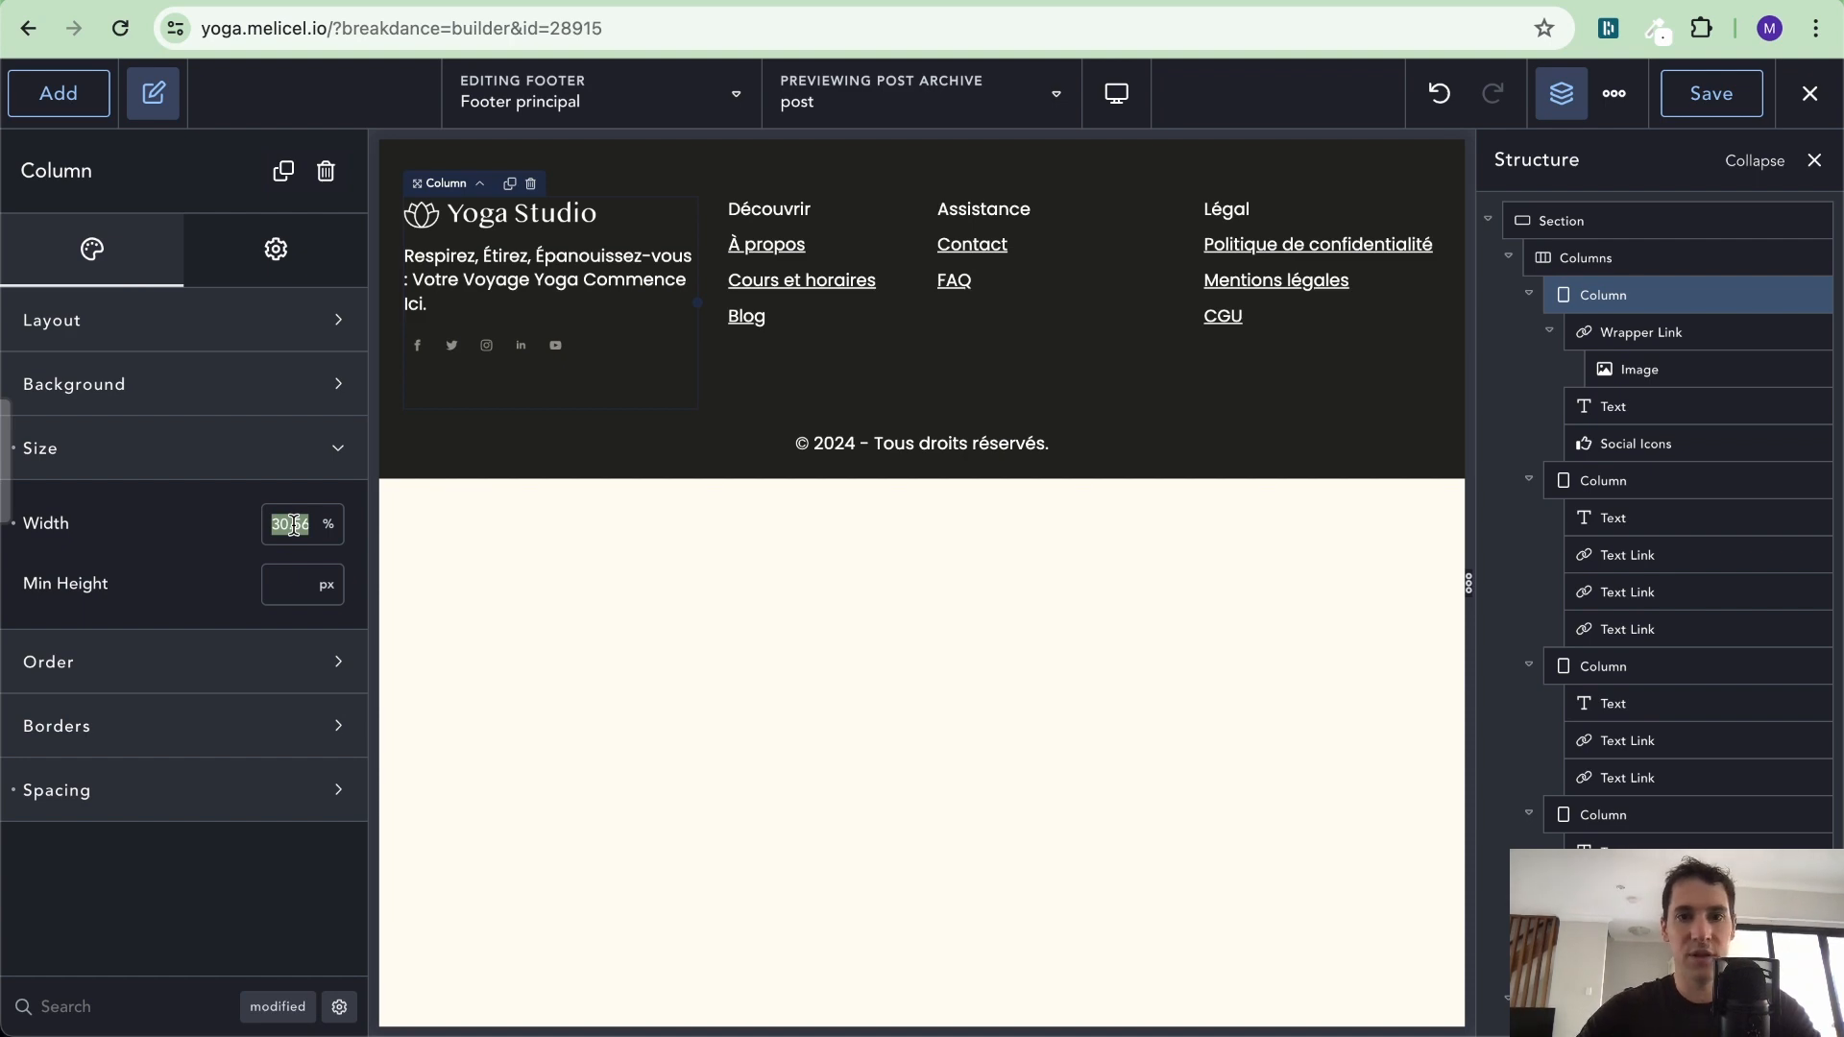
pyautogui.write('40')
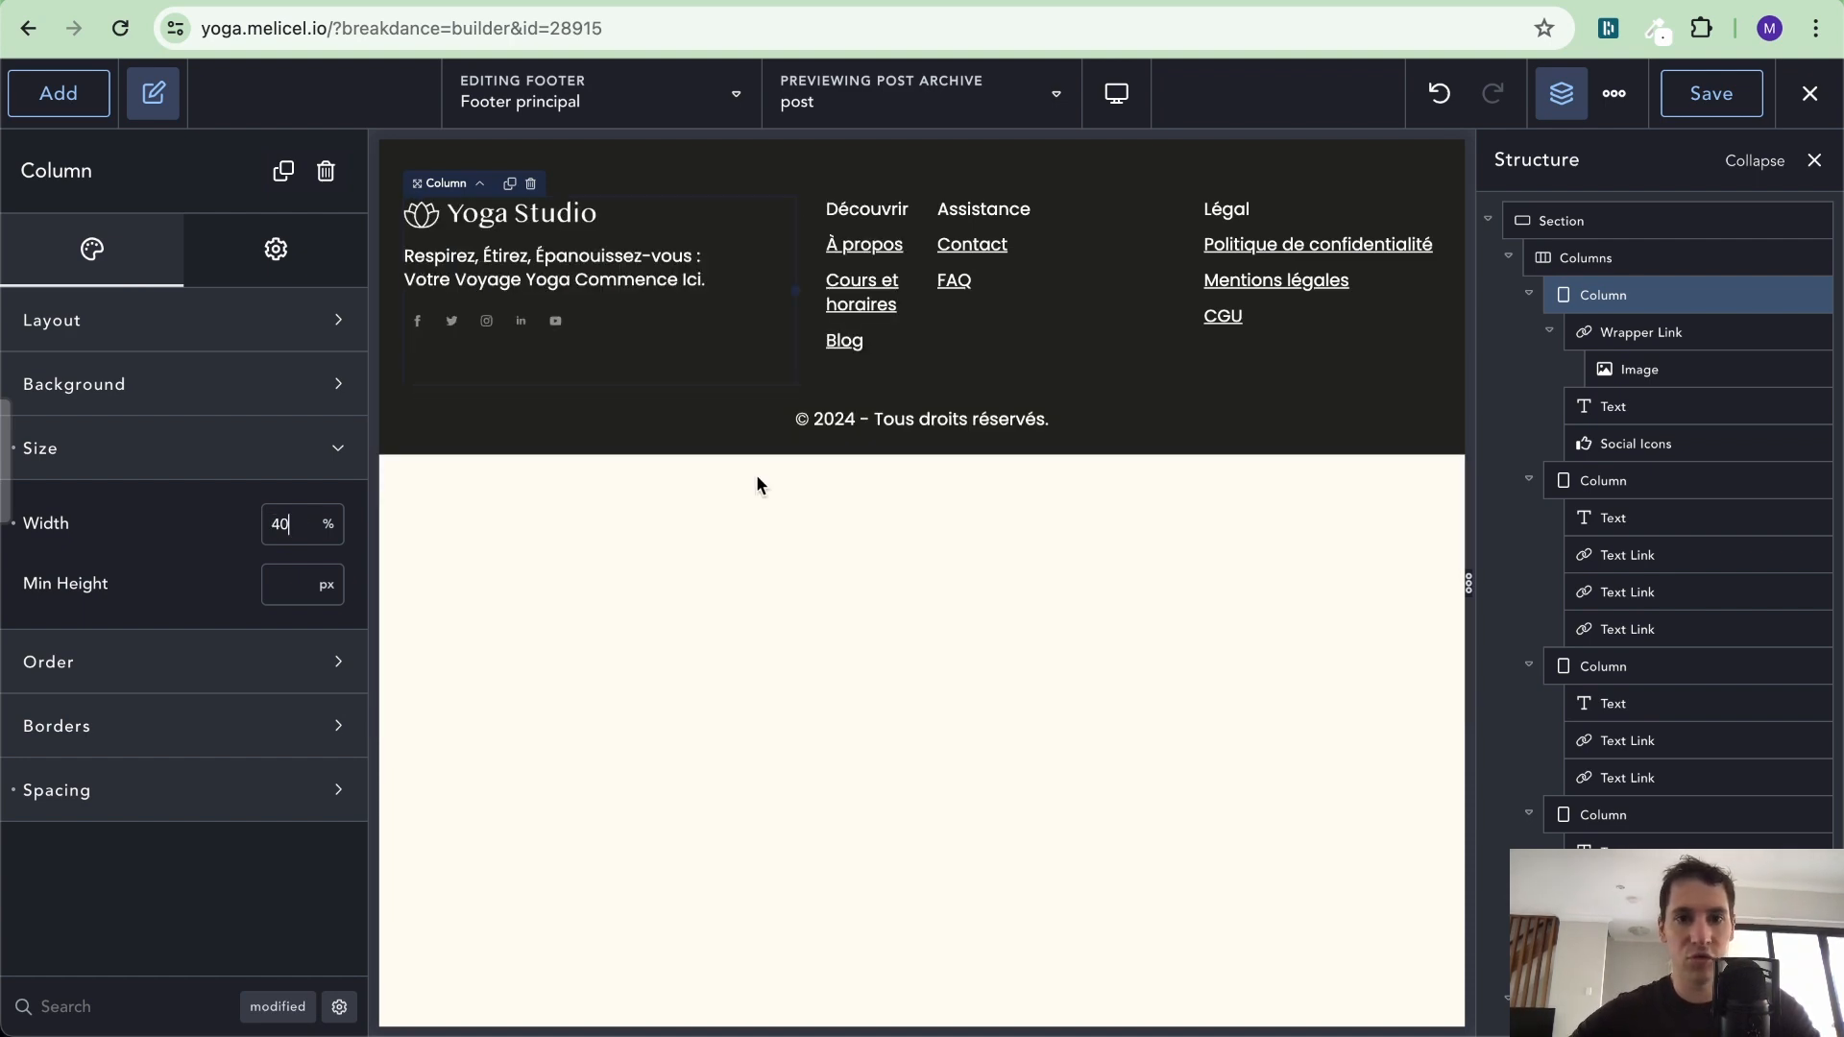
pyautogui.hotkey('ctrl', 'Left')
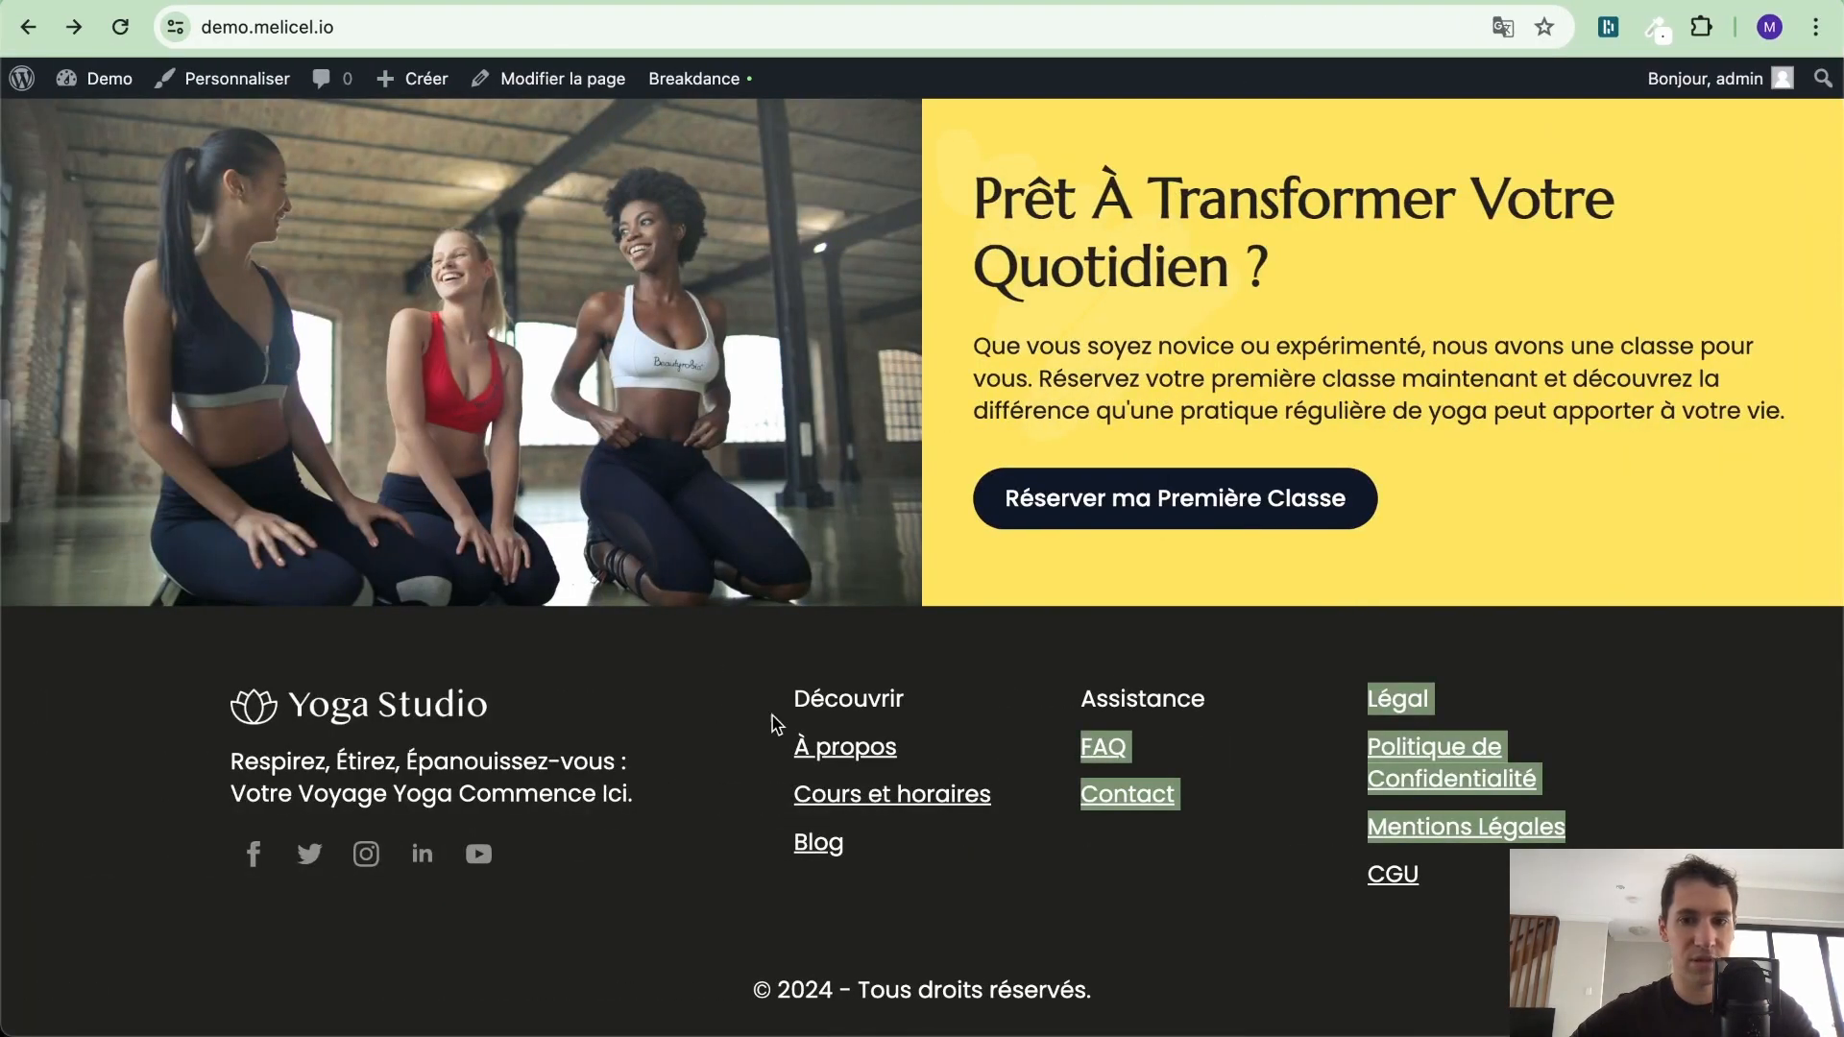
pyautogui.hotkey('ctrl', 'Right')
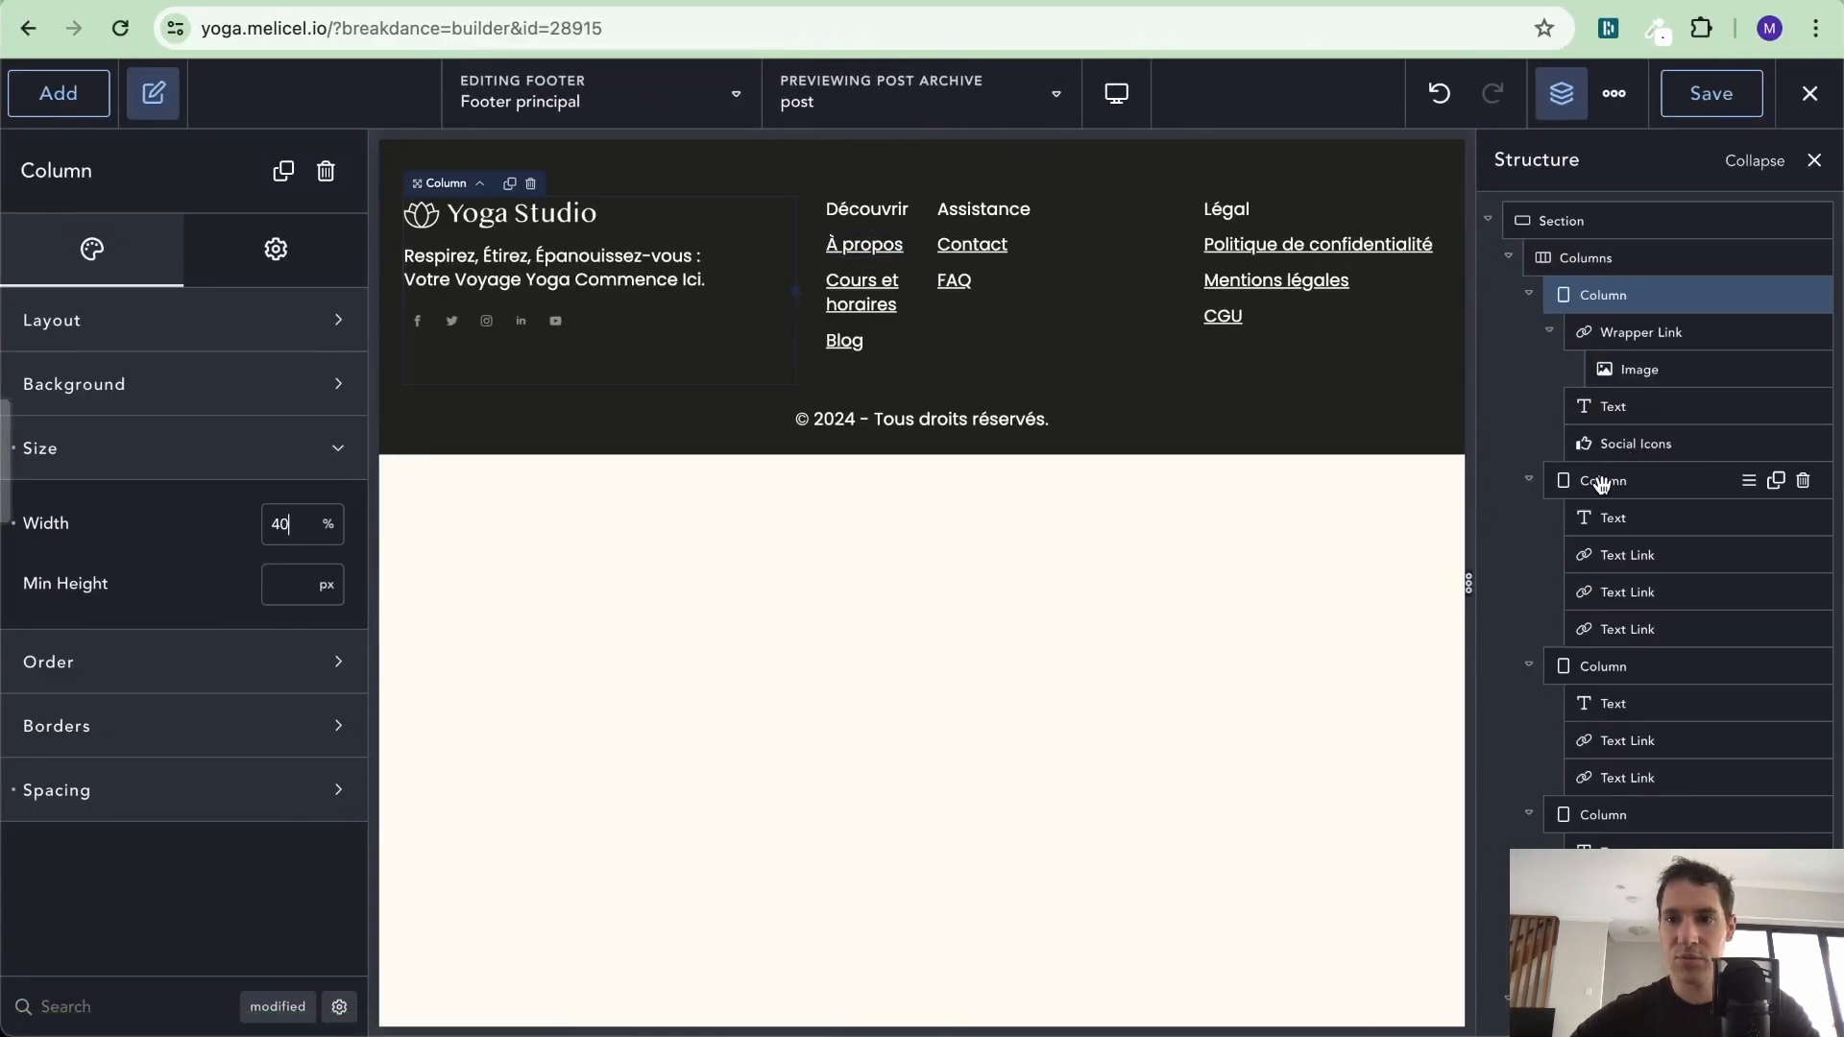
# Set the width of the "Découvrir" column to 20 %
pyautogui.click(1529, 294)
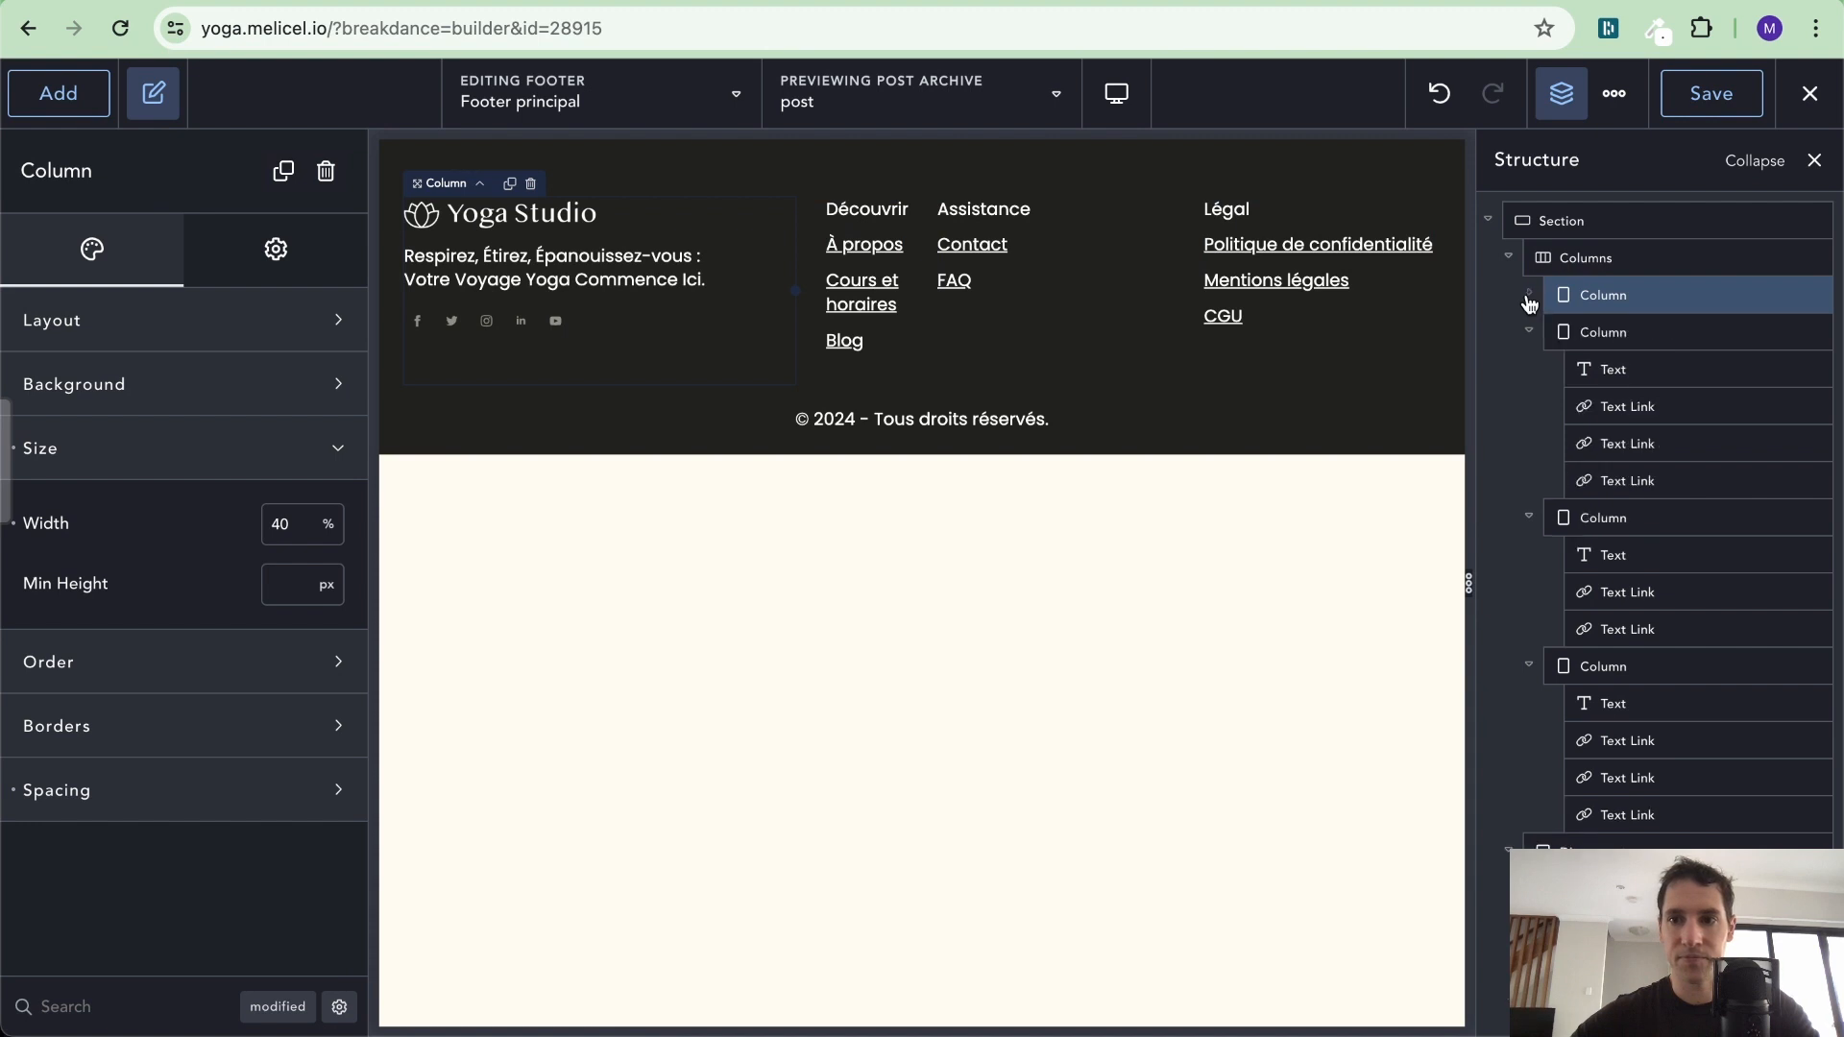
pyautogui.click(1614, 363)
pyautogui.click(1641, 329)
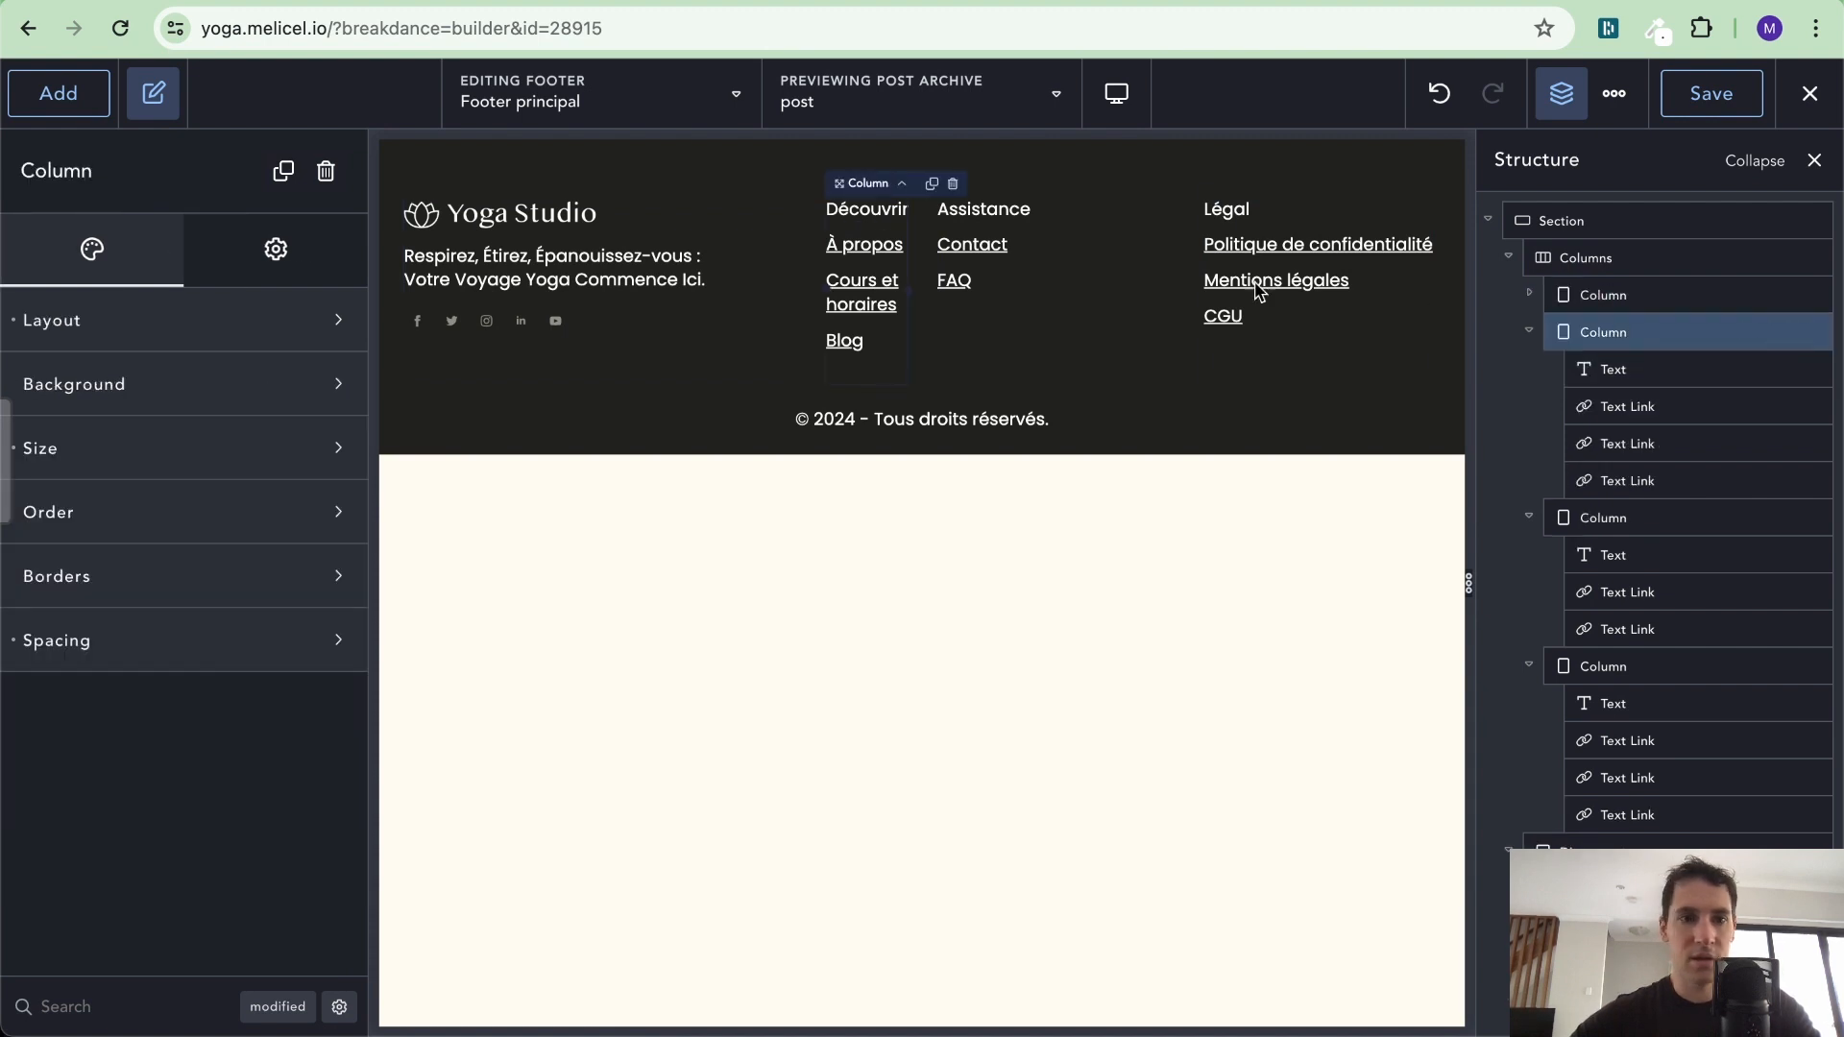
pyautogui.click(247, 445)
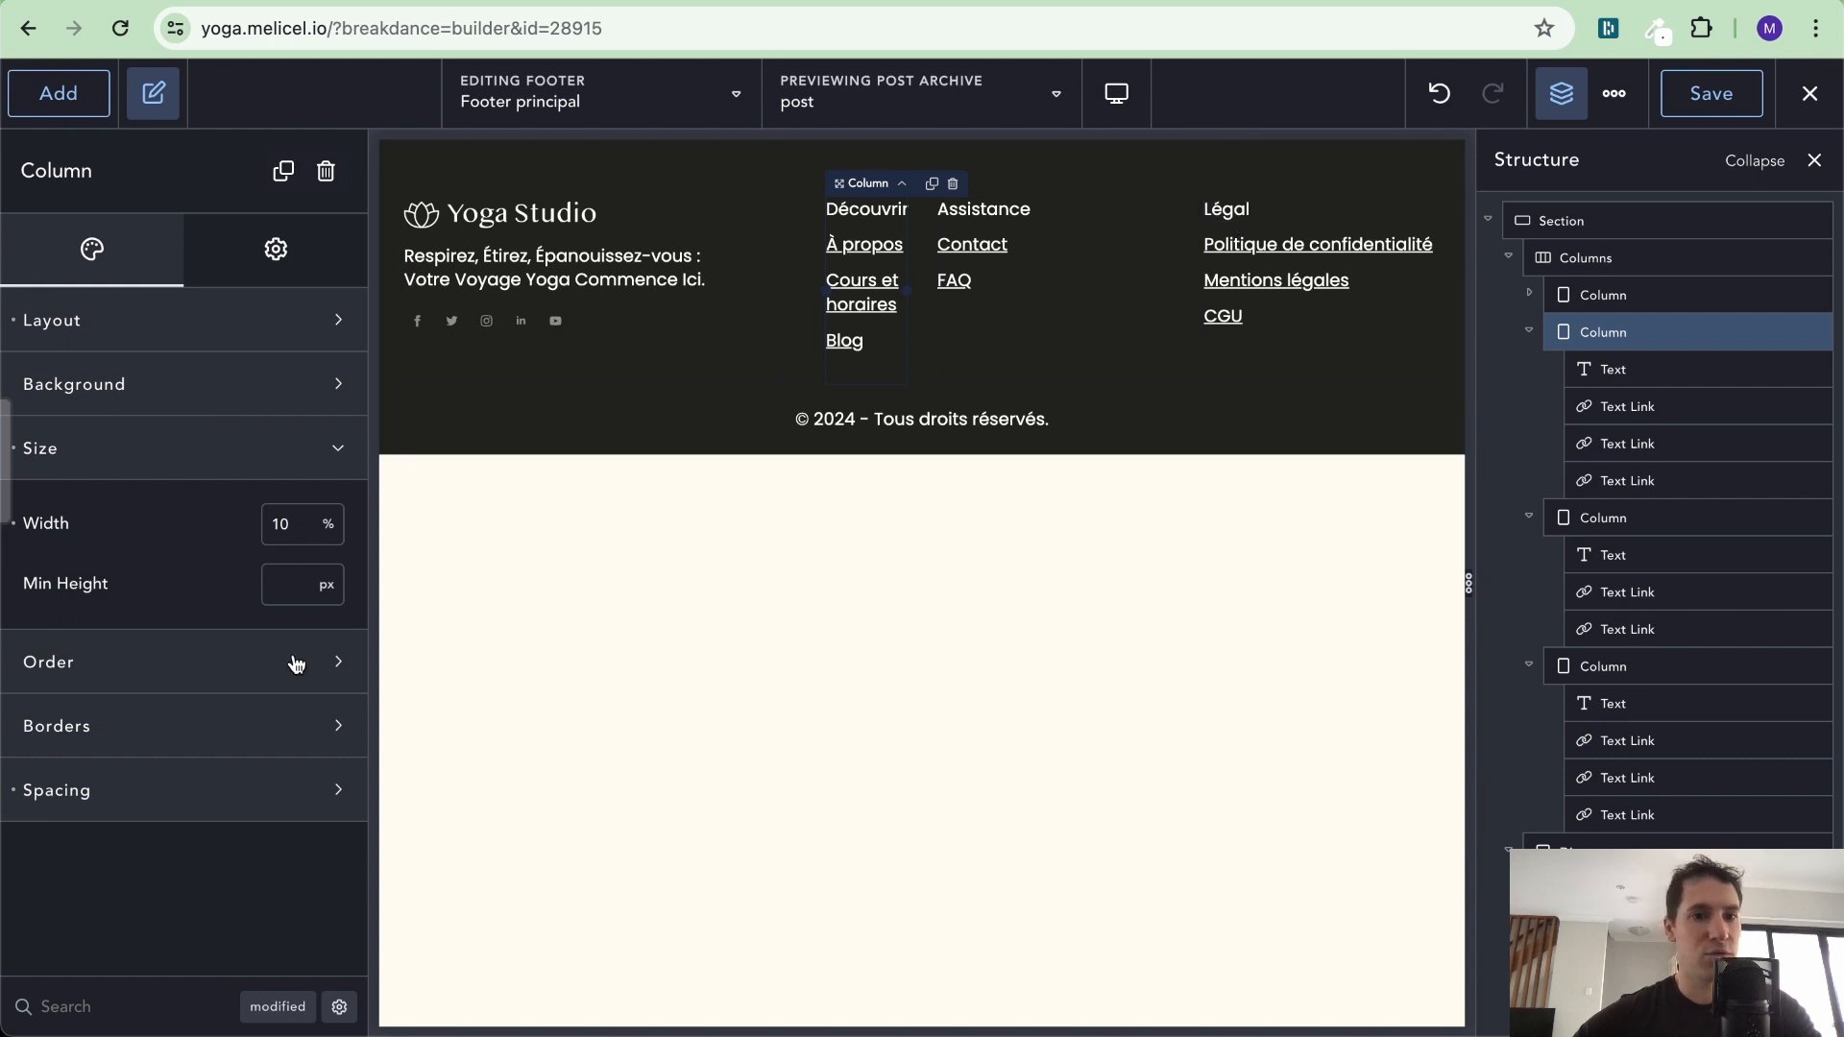
pyautogui.write('20')
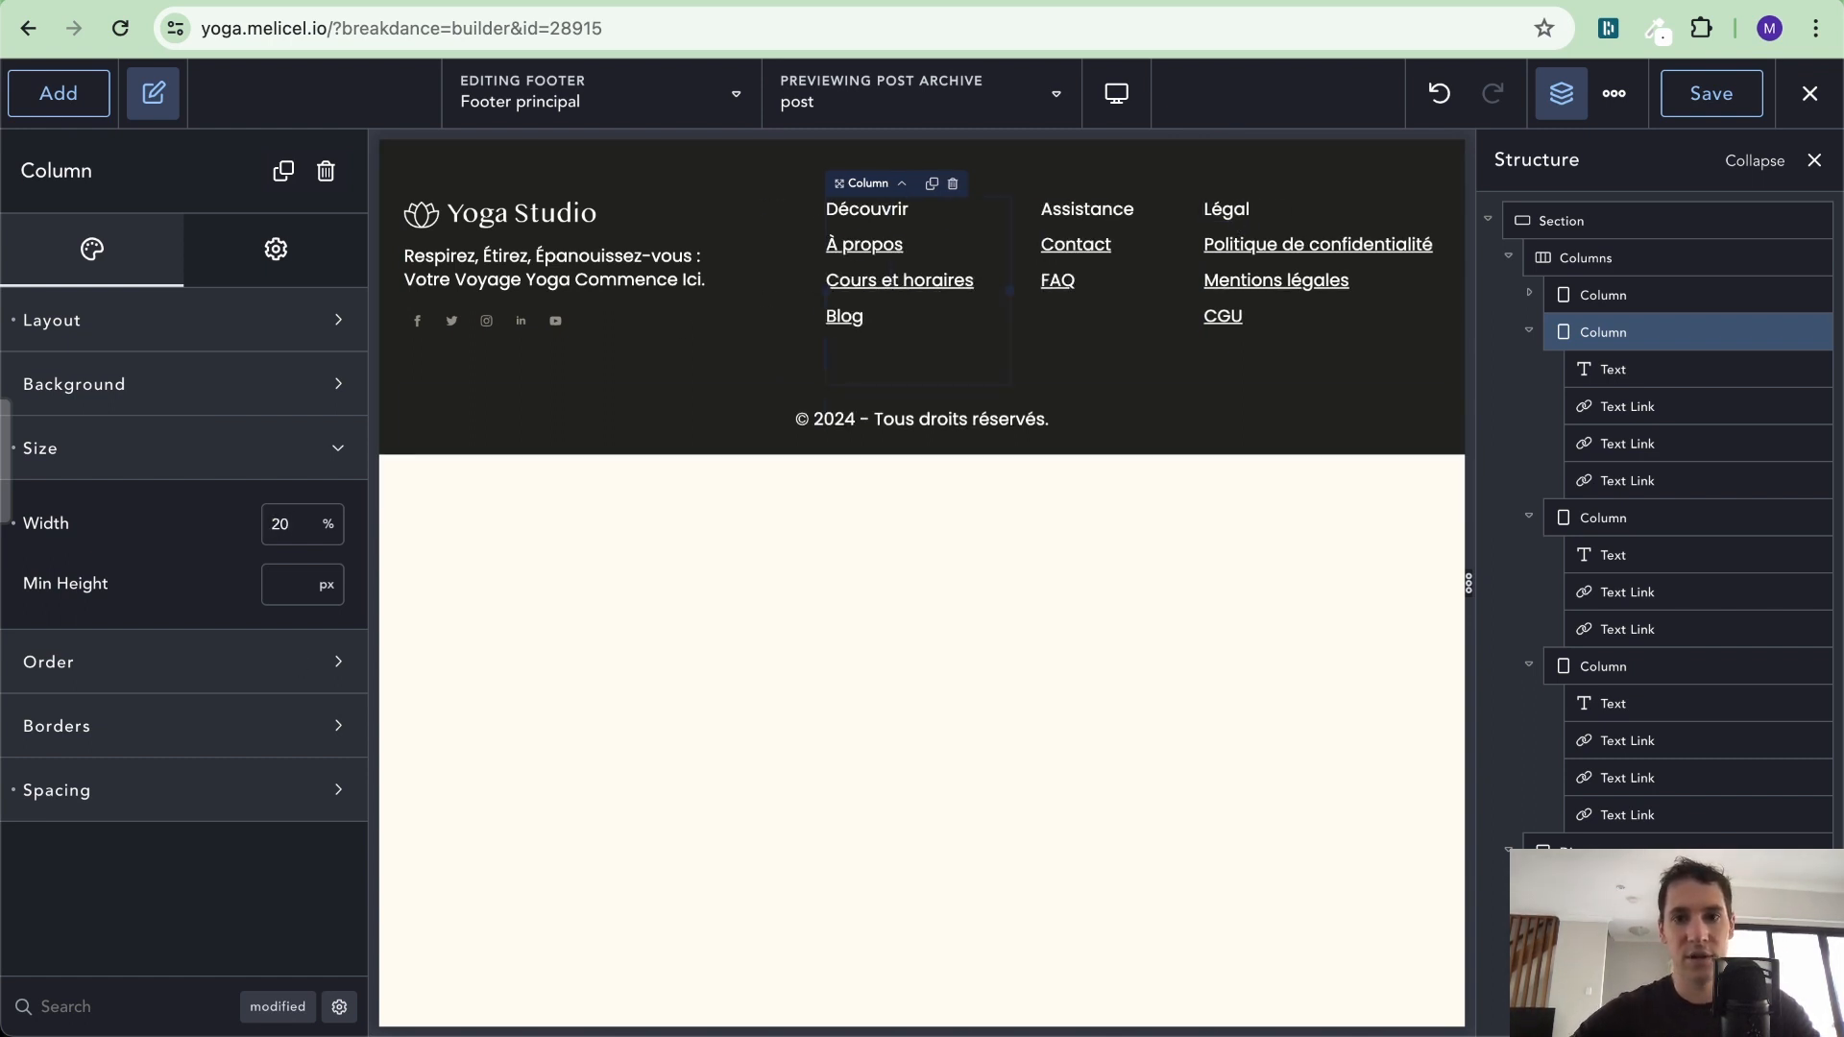
# Set the width of the "Légal" column to 20 % and check the other link columns' widths against the demo footer
pyautogui.click(1611, 519)
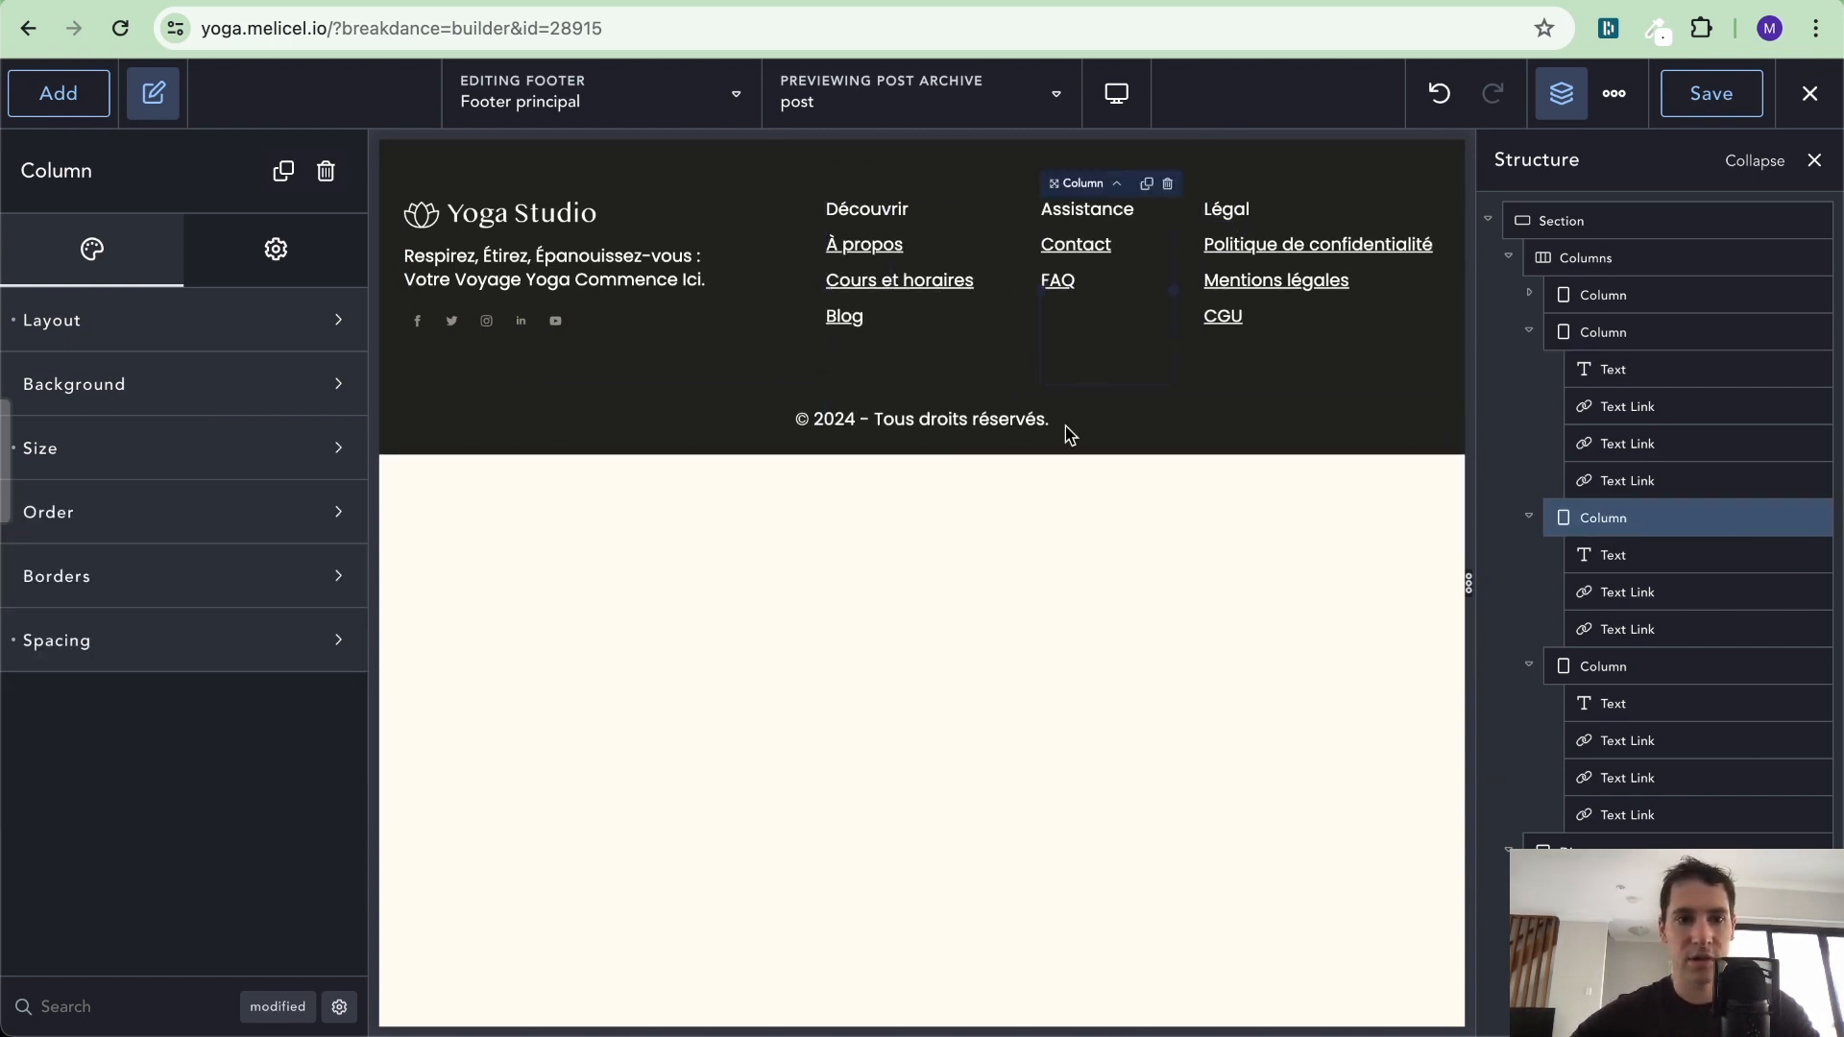
pyautogui.click(285, 446)
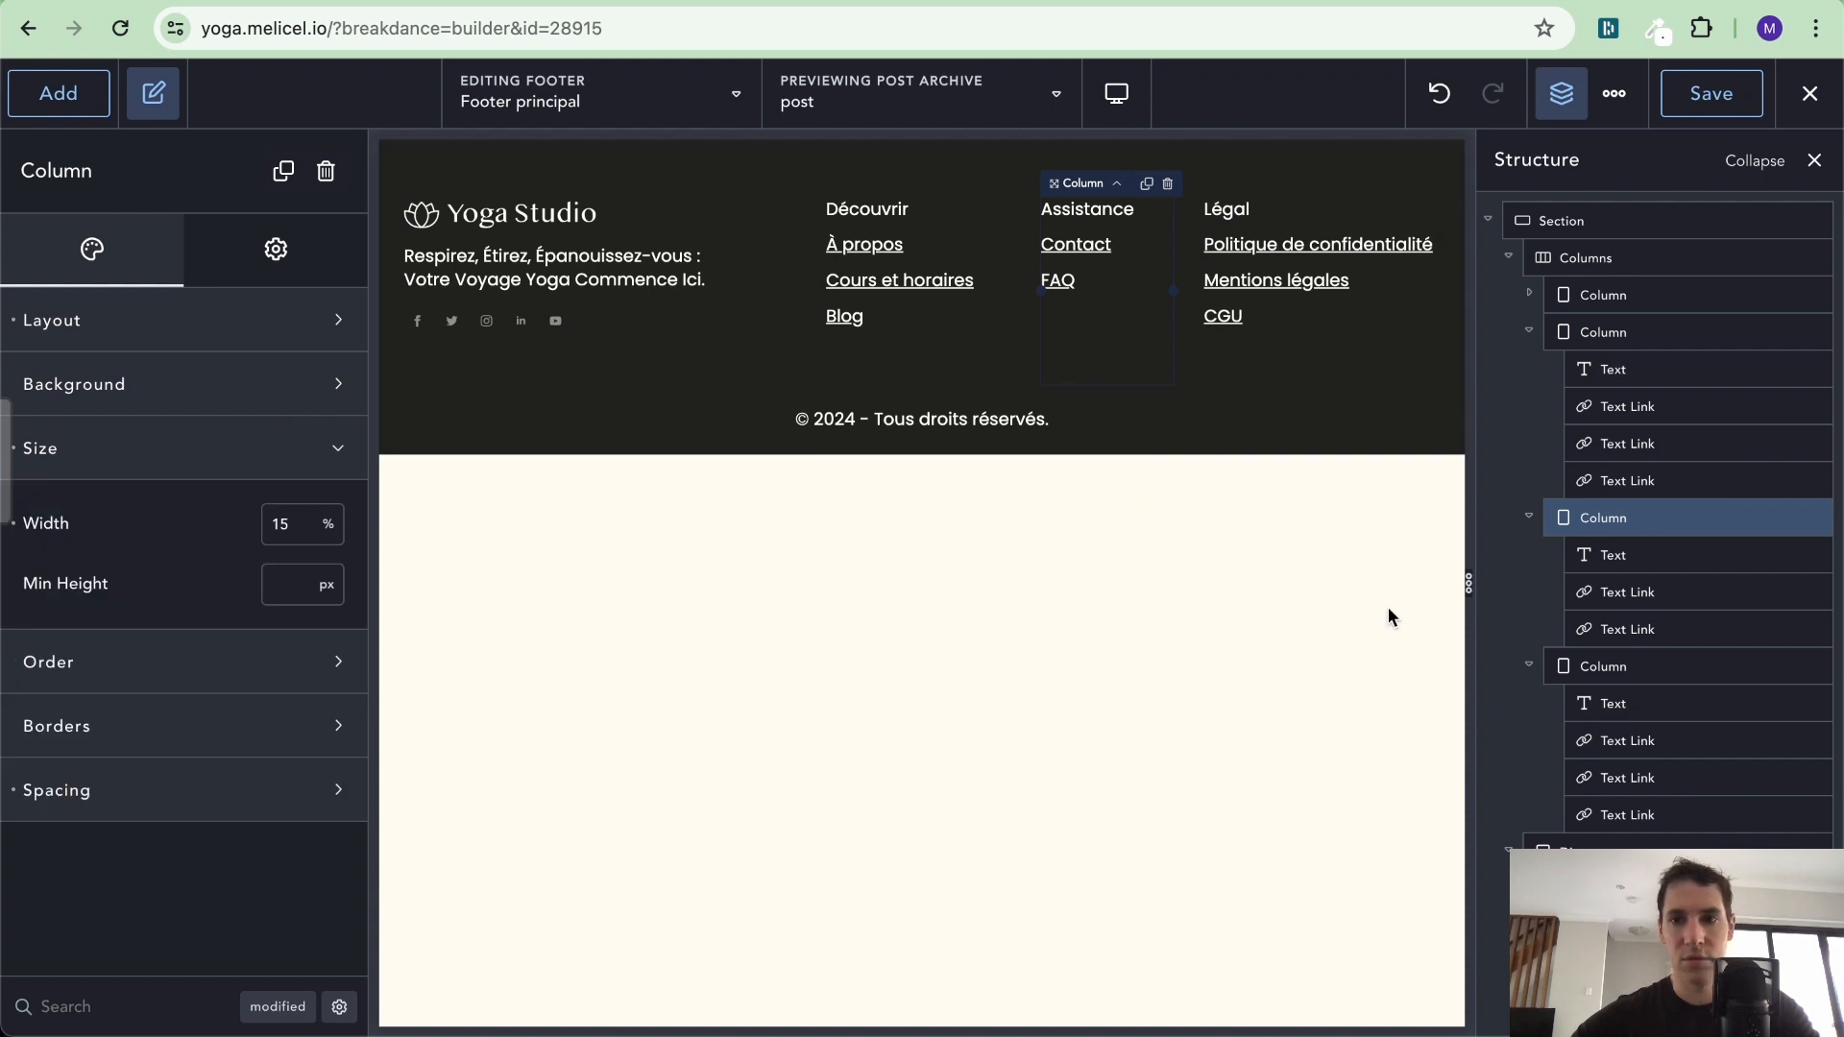
pyautogui.click(1590, 667)
pyautogui.click(212, 452)
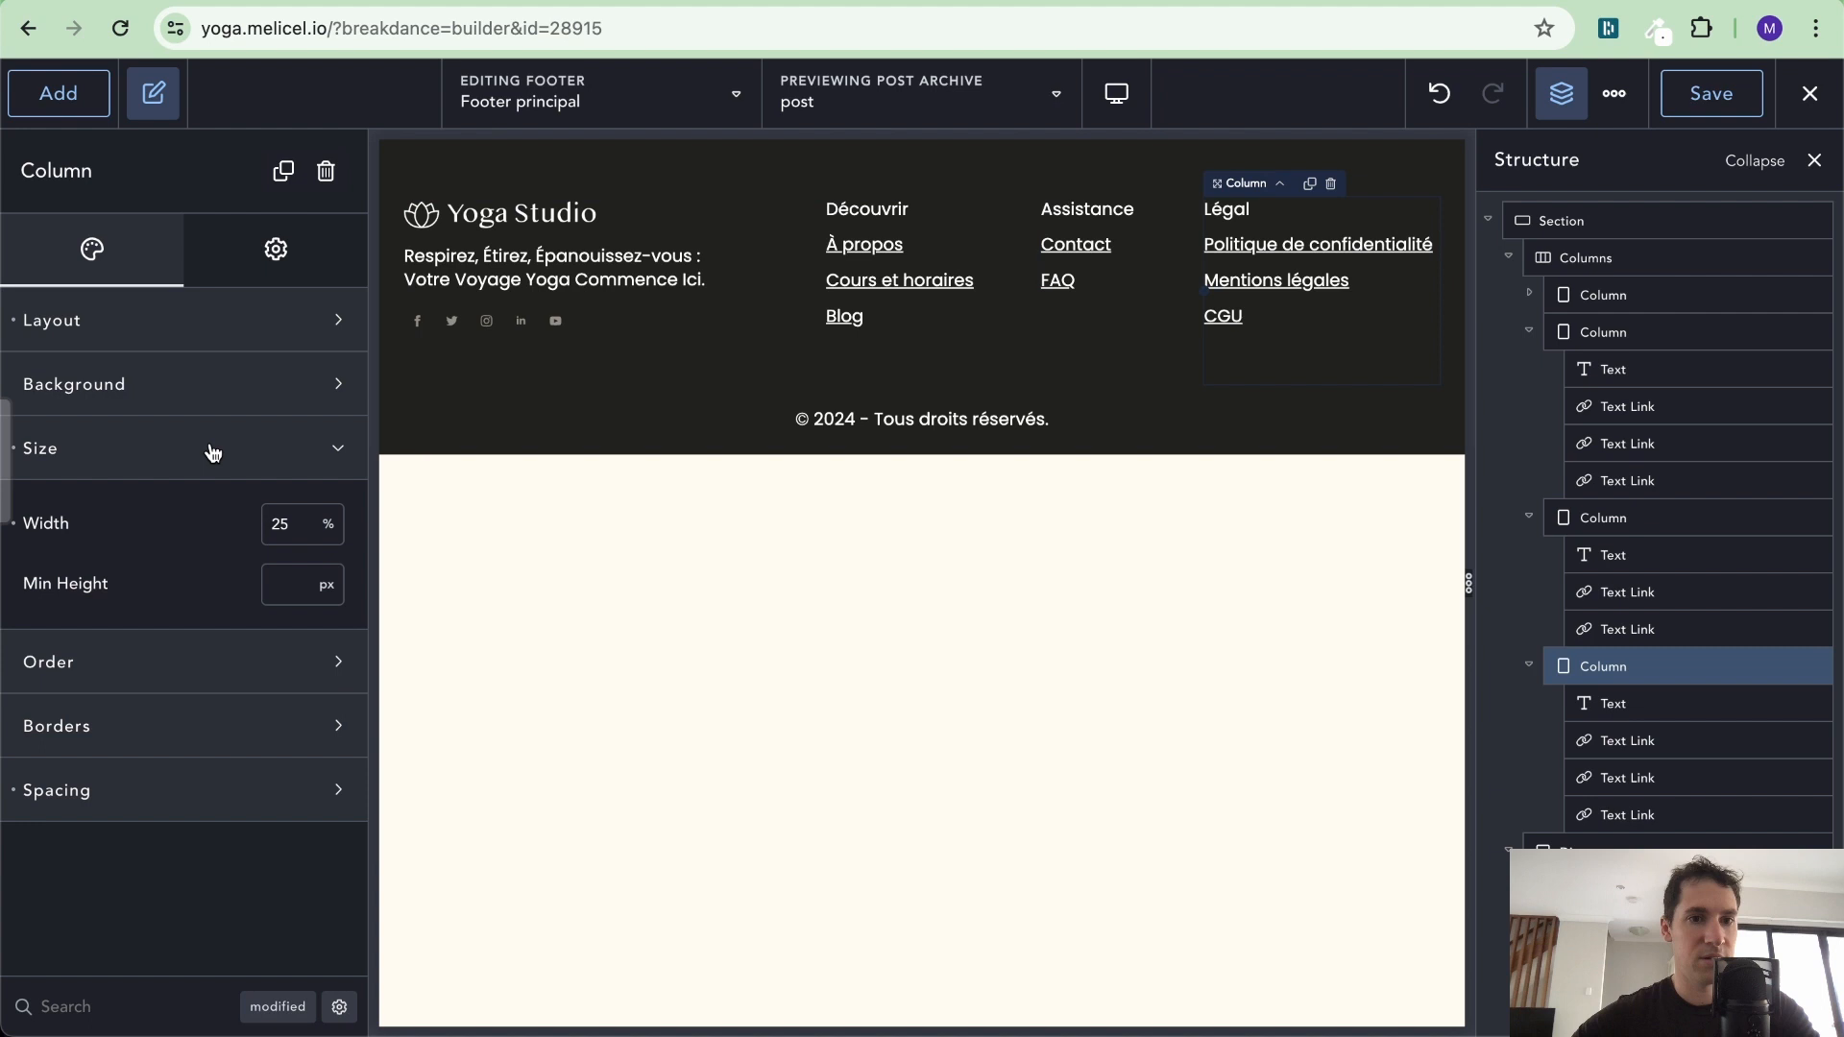
pyautogui.doubleClick(289, 522)
pyautogui.write('20')
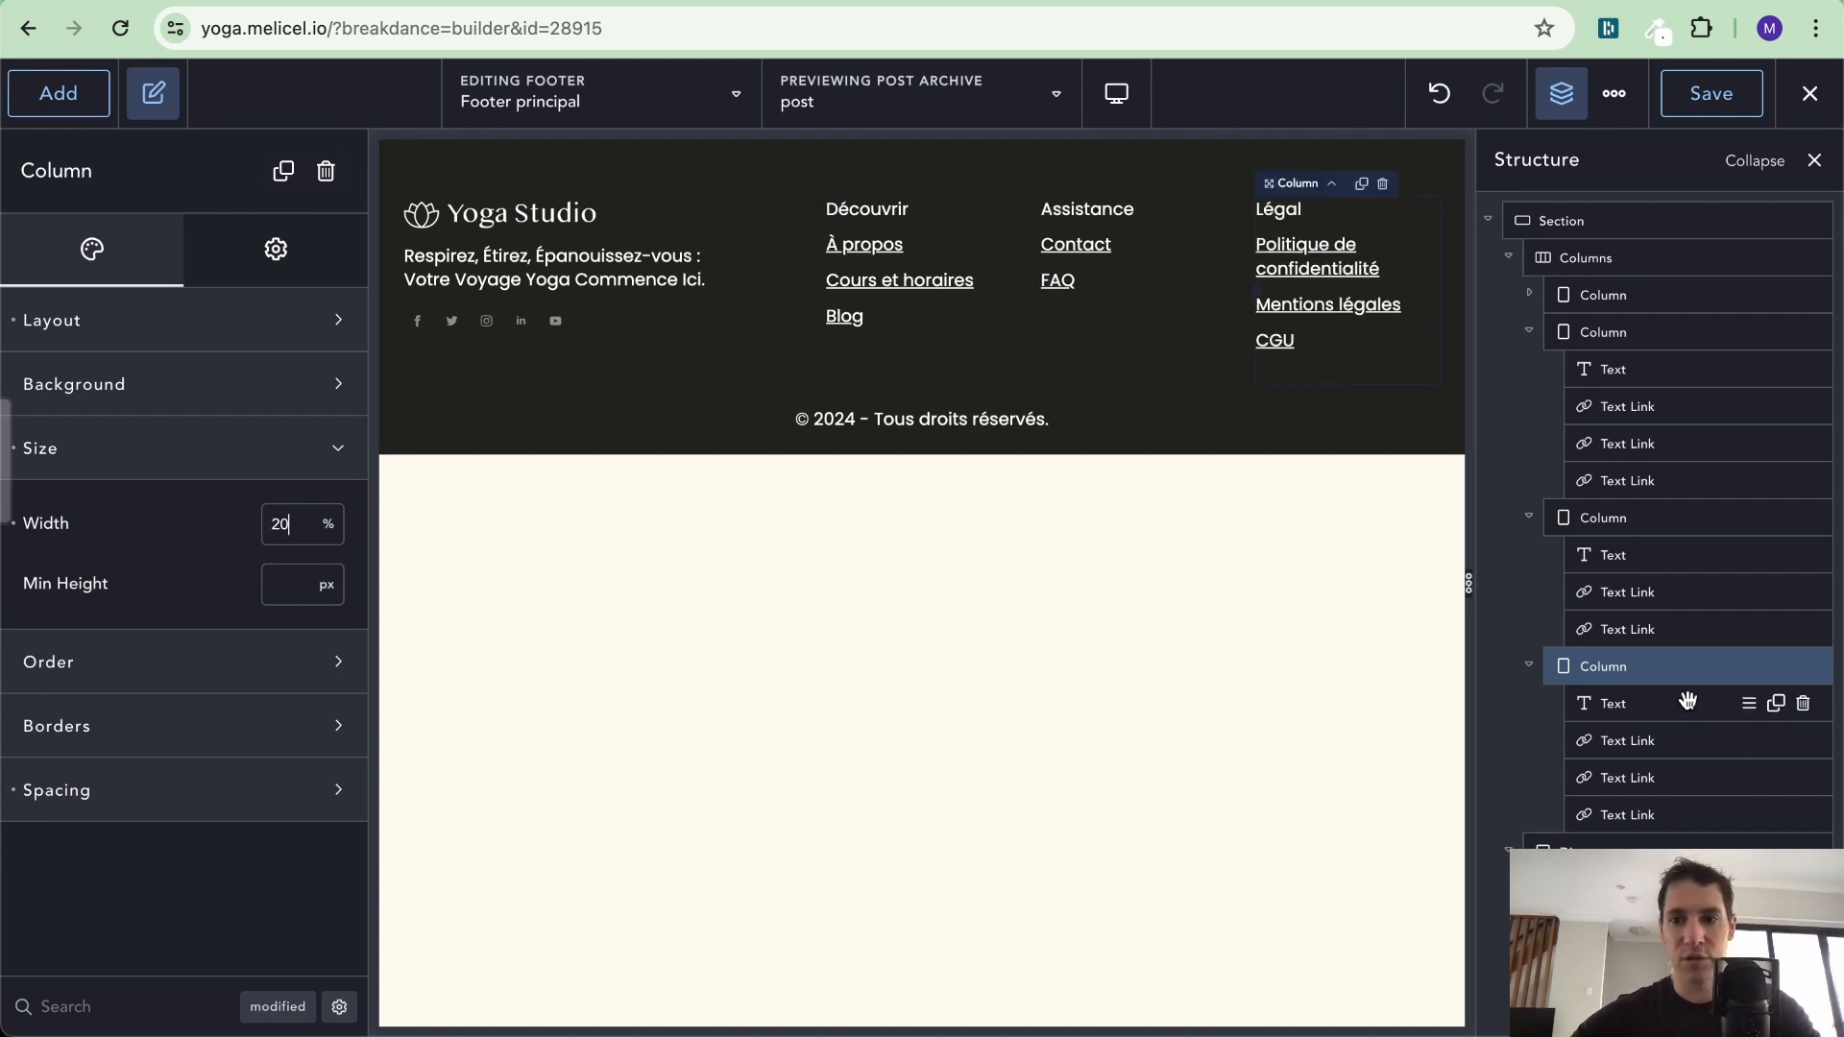
pyautogui.click(1648, 524)
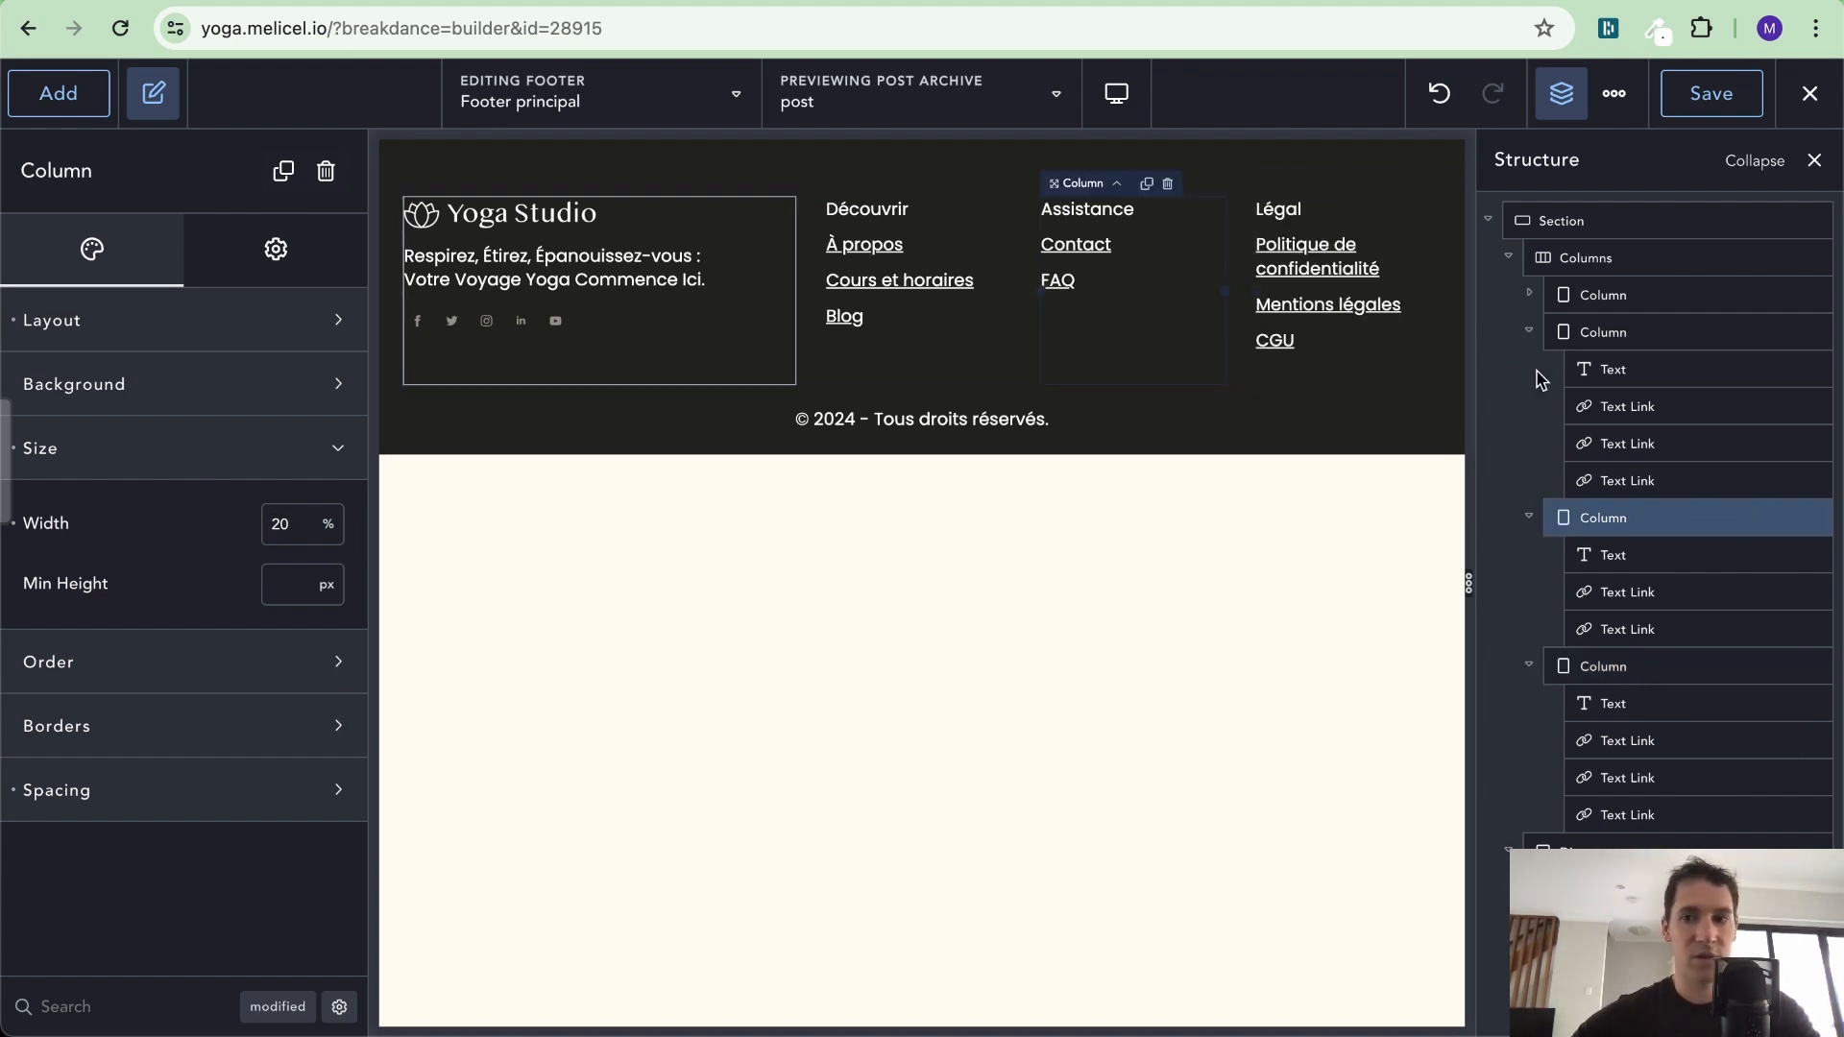
pyautogui.click(1606, 333)
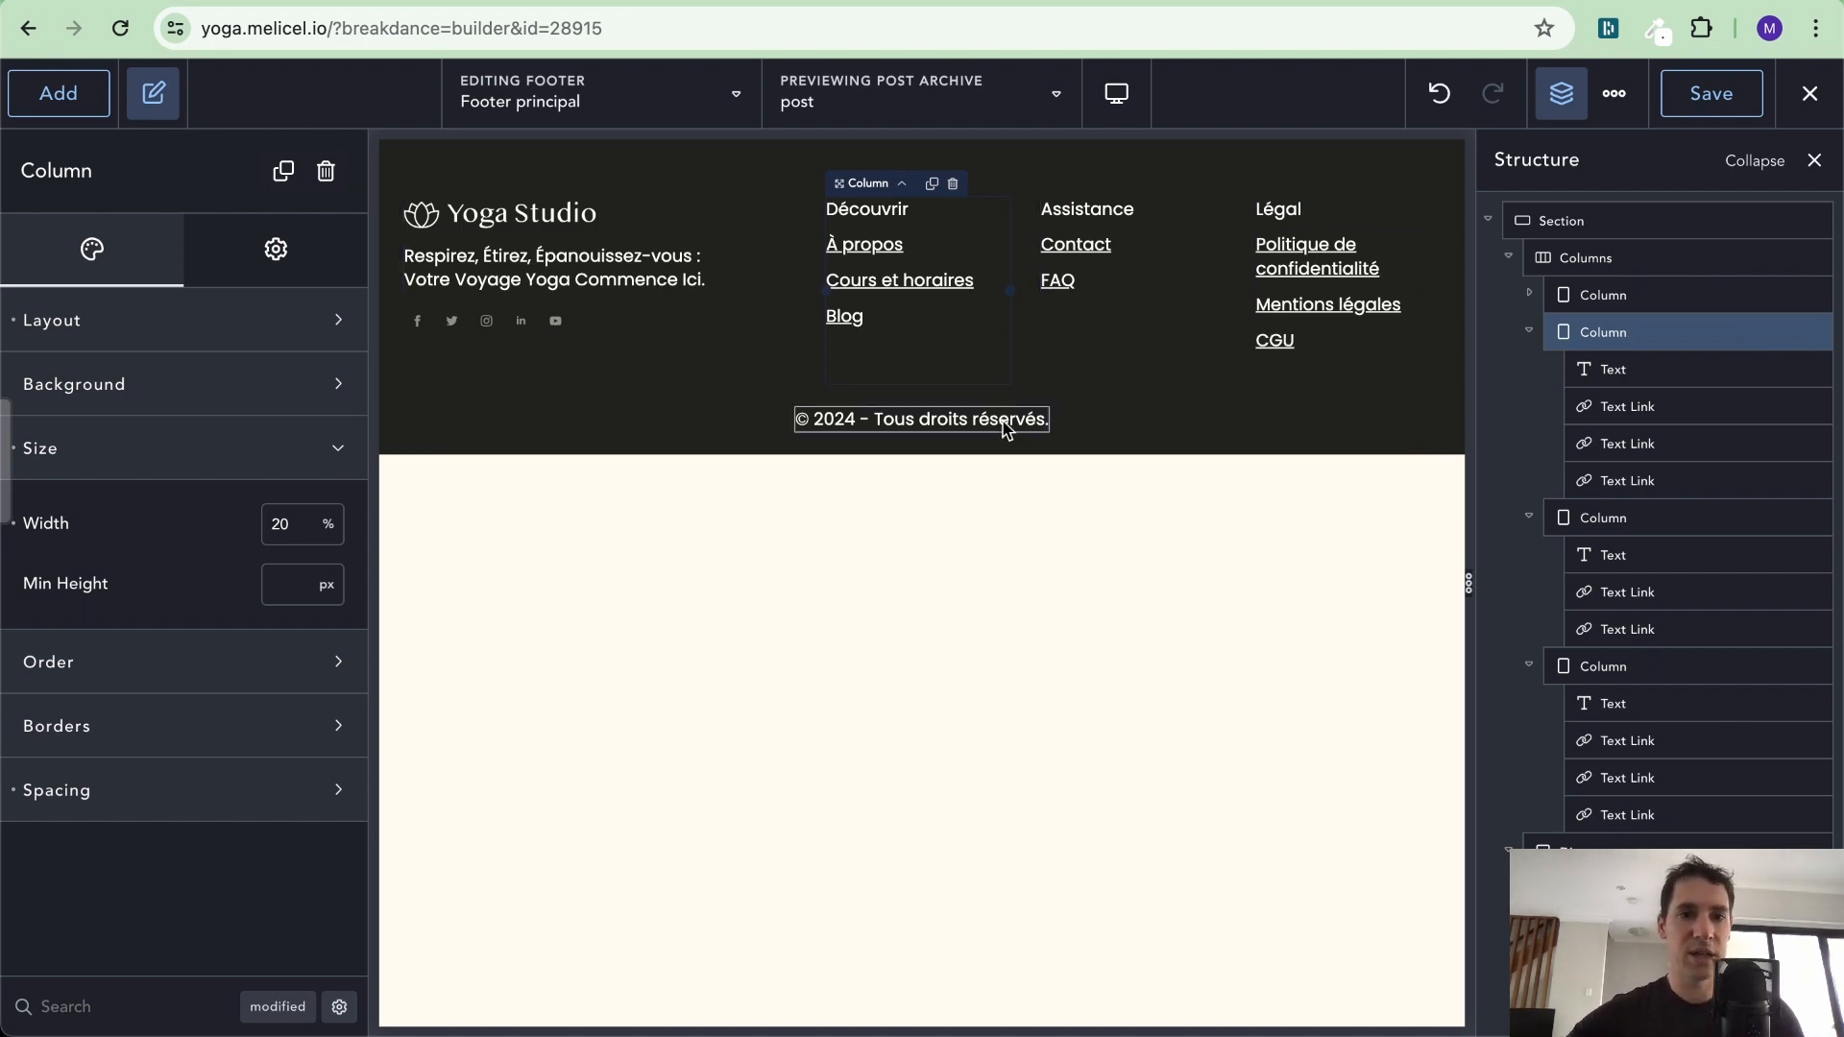
pyautogui.hotkey('ctrl', 'Left')
pyautogui.hotkey('ctrl', 'Right')
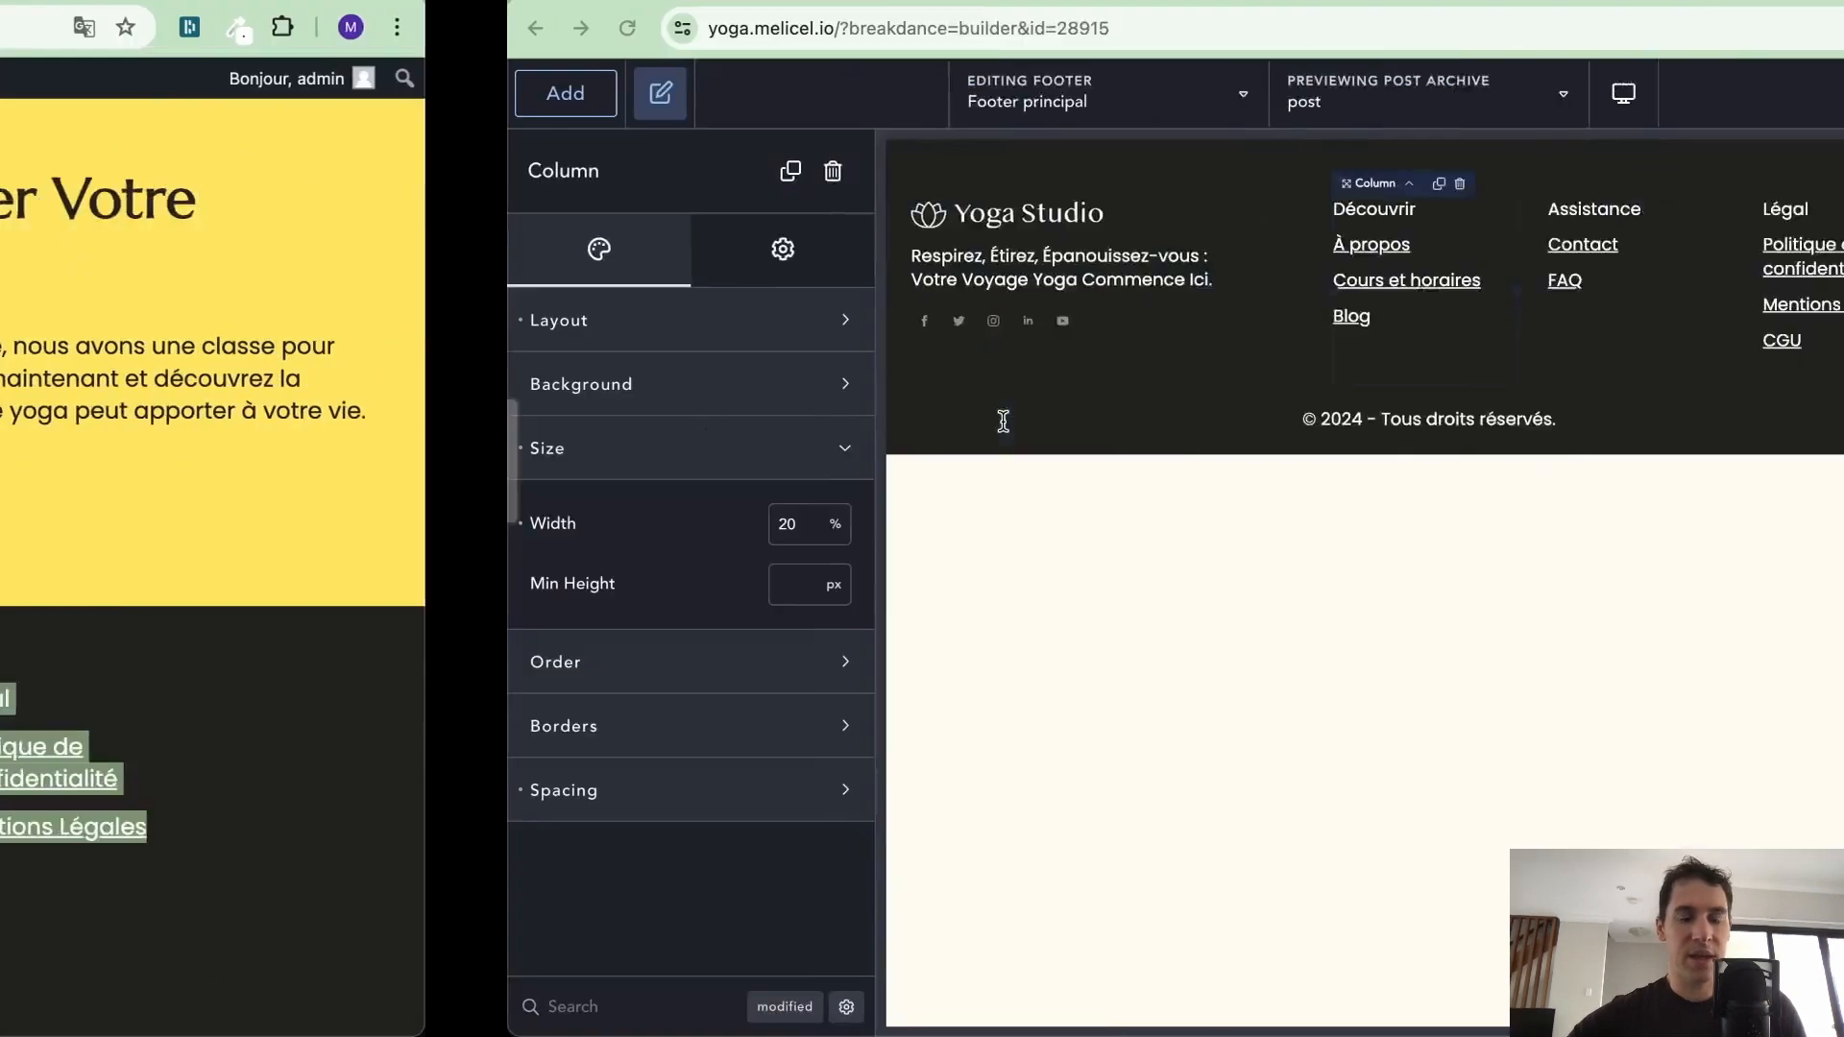
# Examine the first social network's link and available types in the footer's social icons, and compare the icons with the demo footer
pyautogui.click(533, 333)
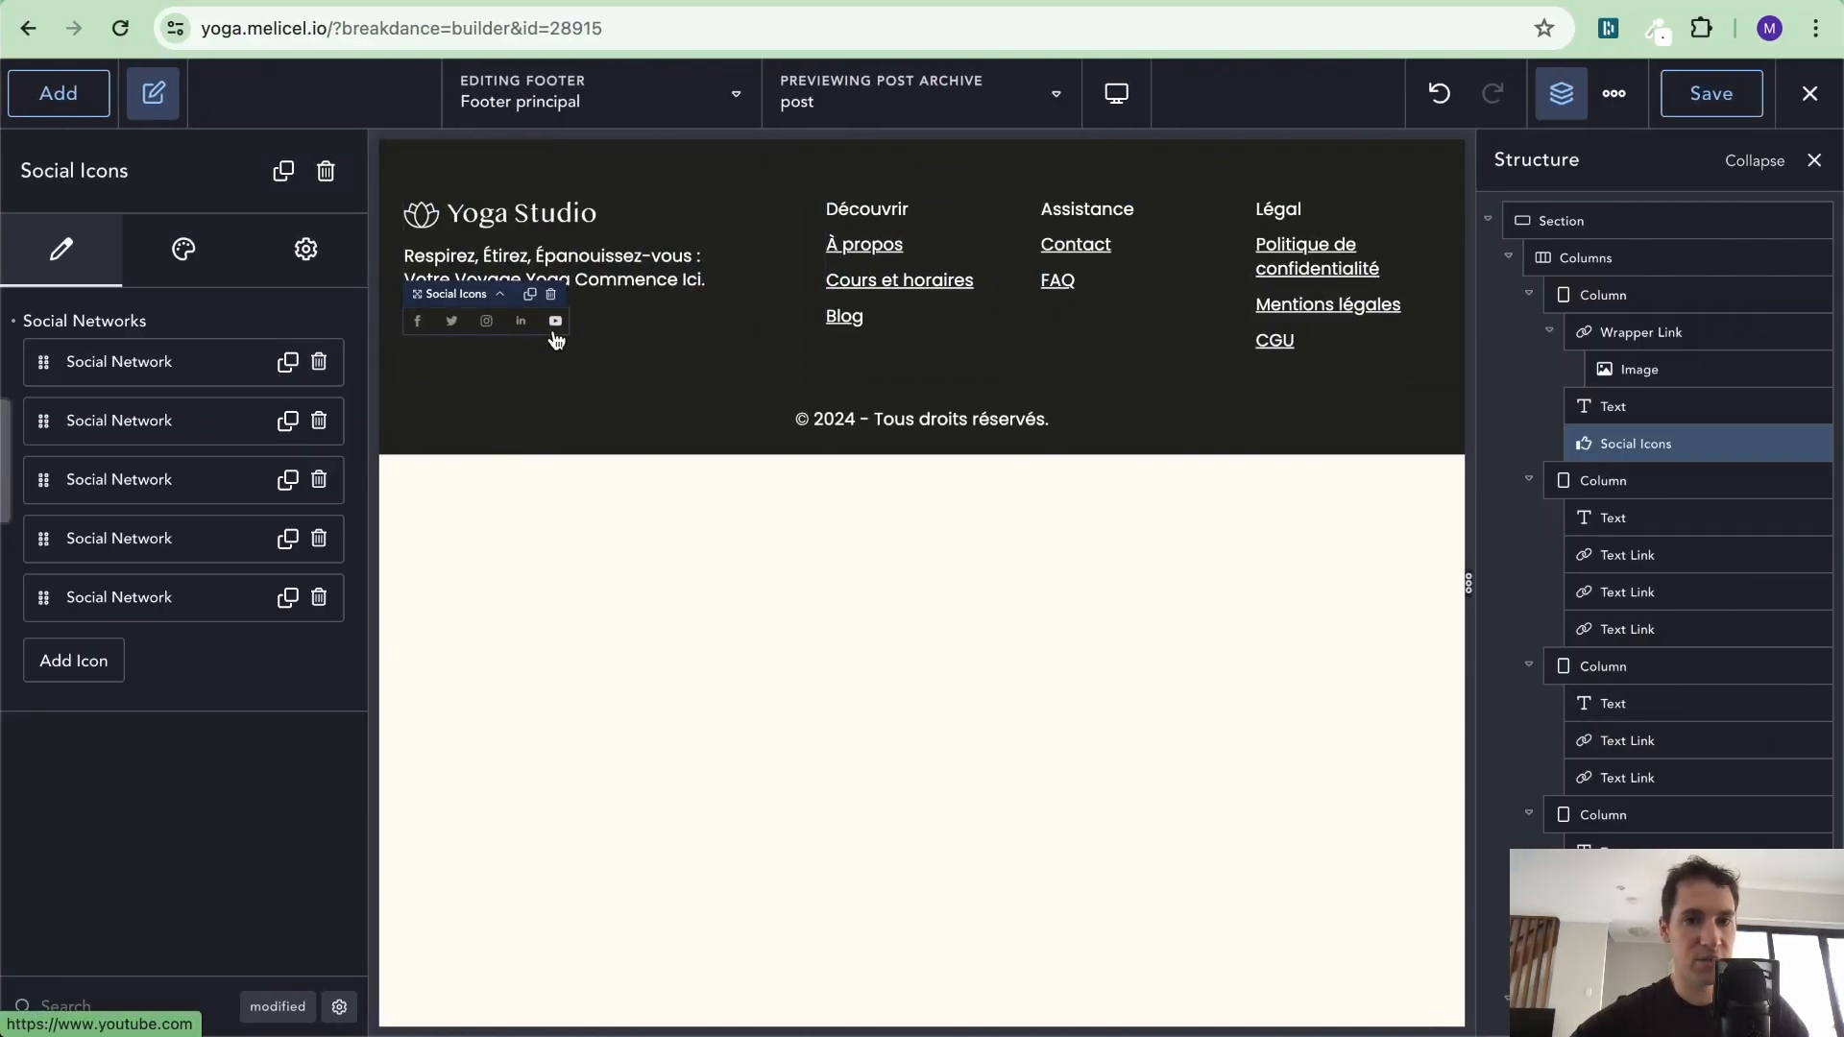
pyautogui.click(164, 362)
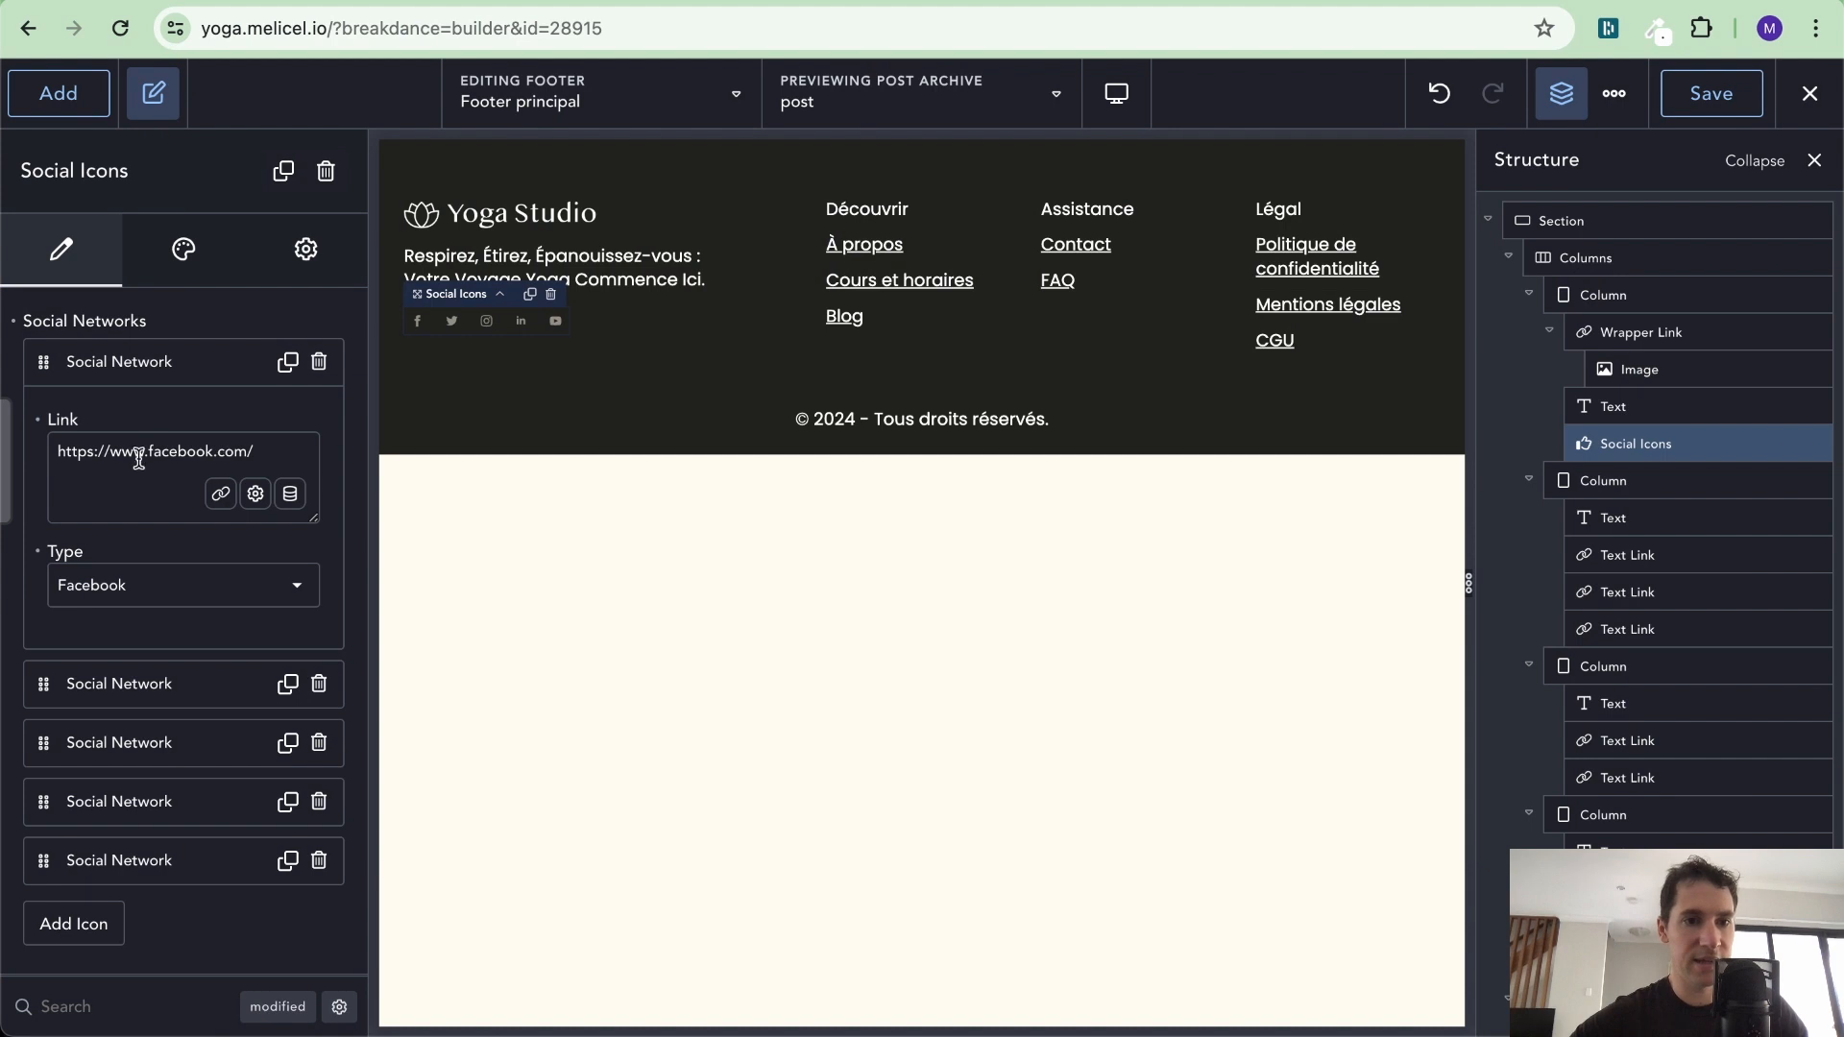
pyautogui.click(187, 591)
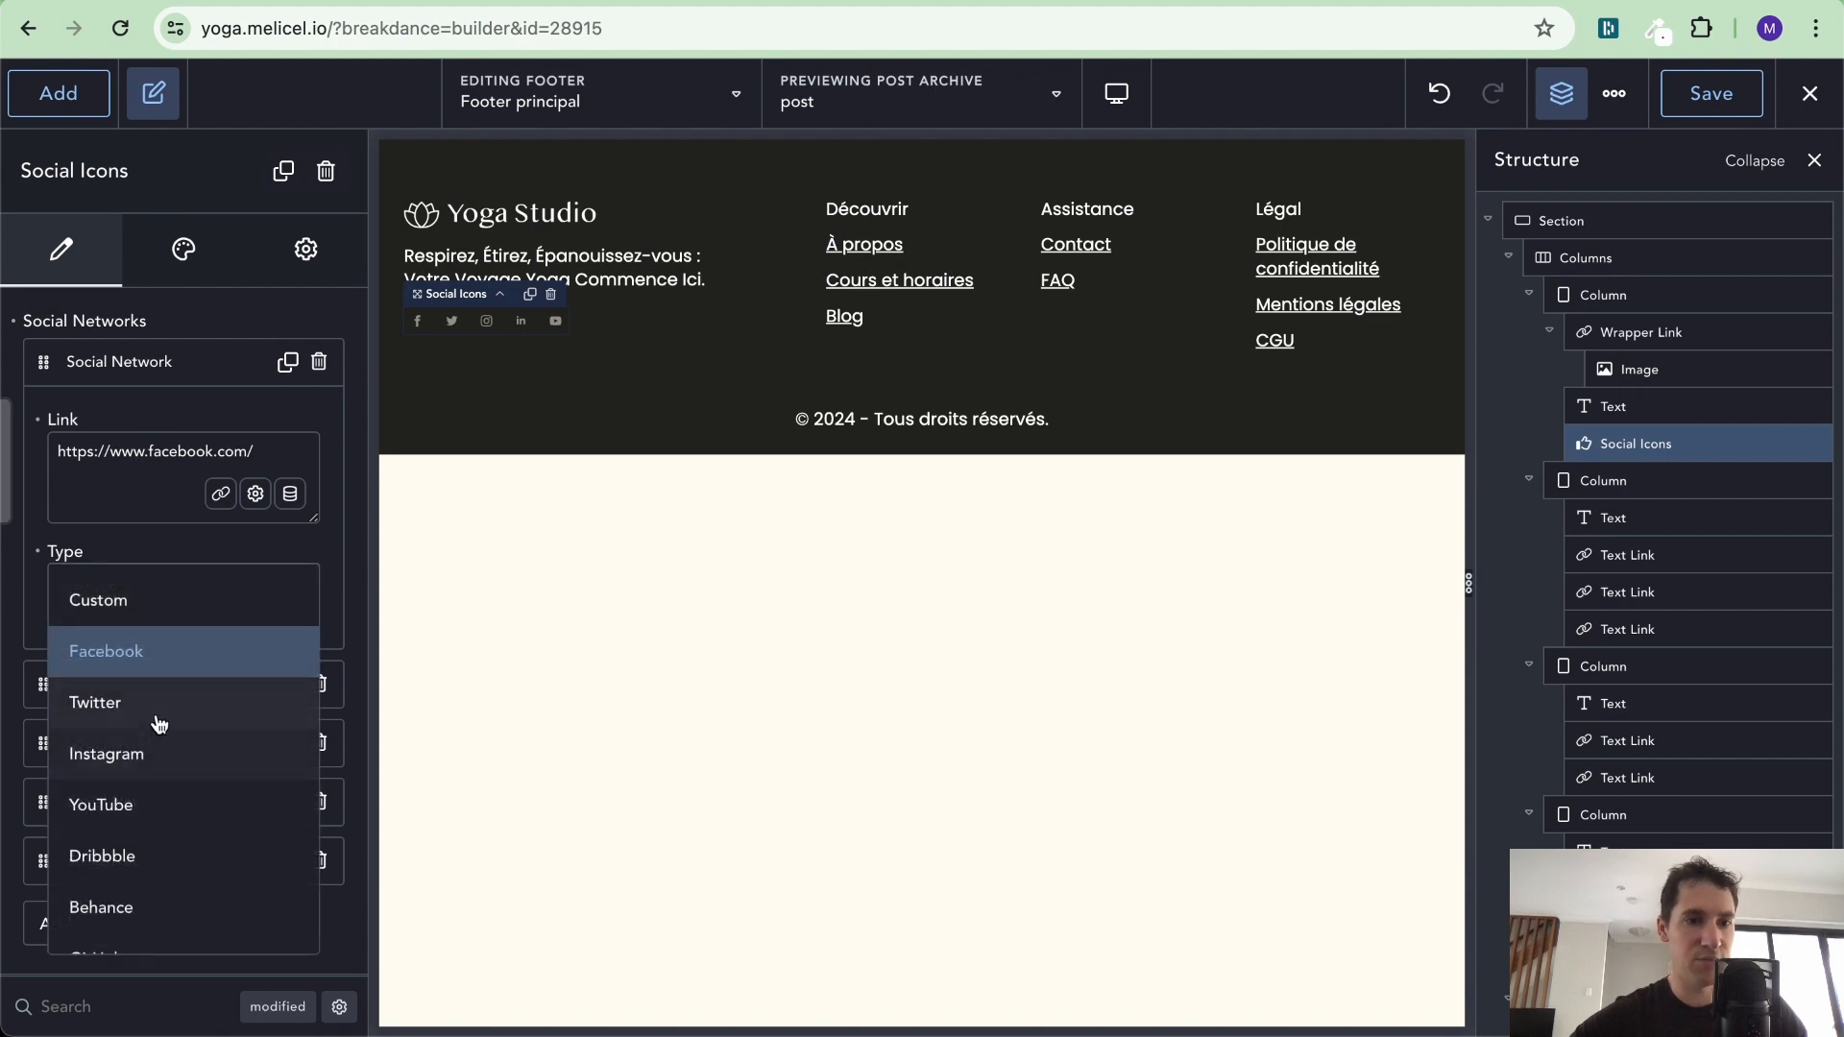
pyautogui.scroll(-3, 164, 826)
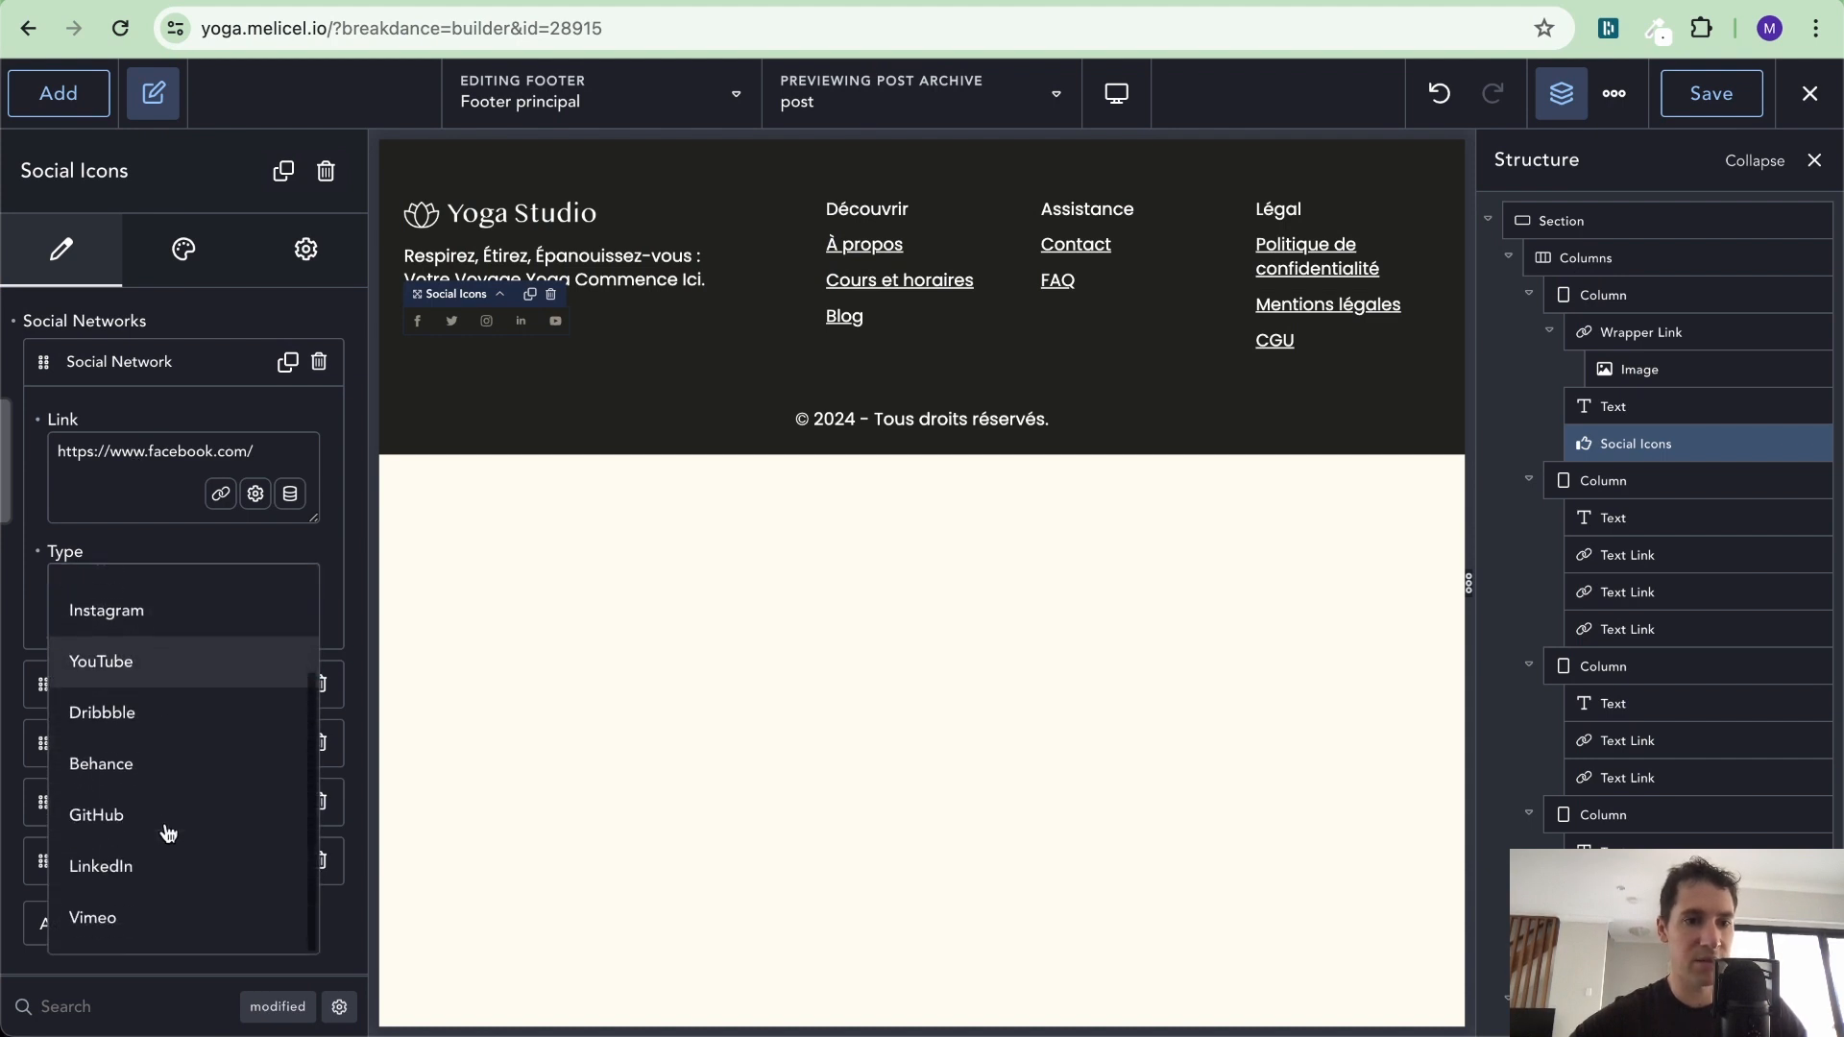
pyautogui.click(185, 551)
pyautogui.click(135, 362)
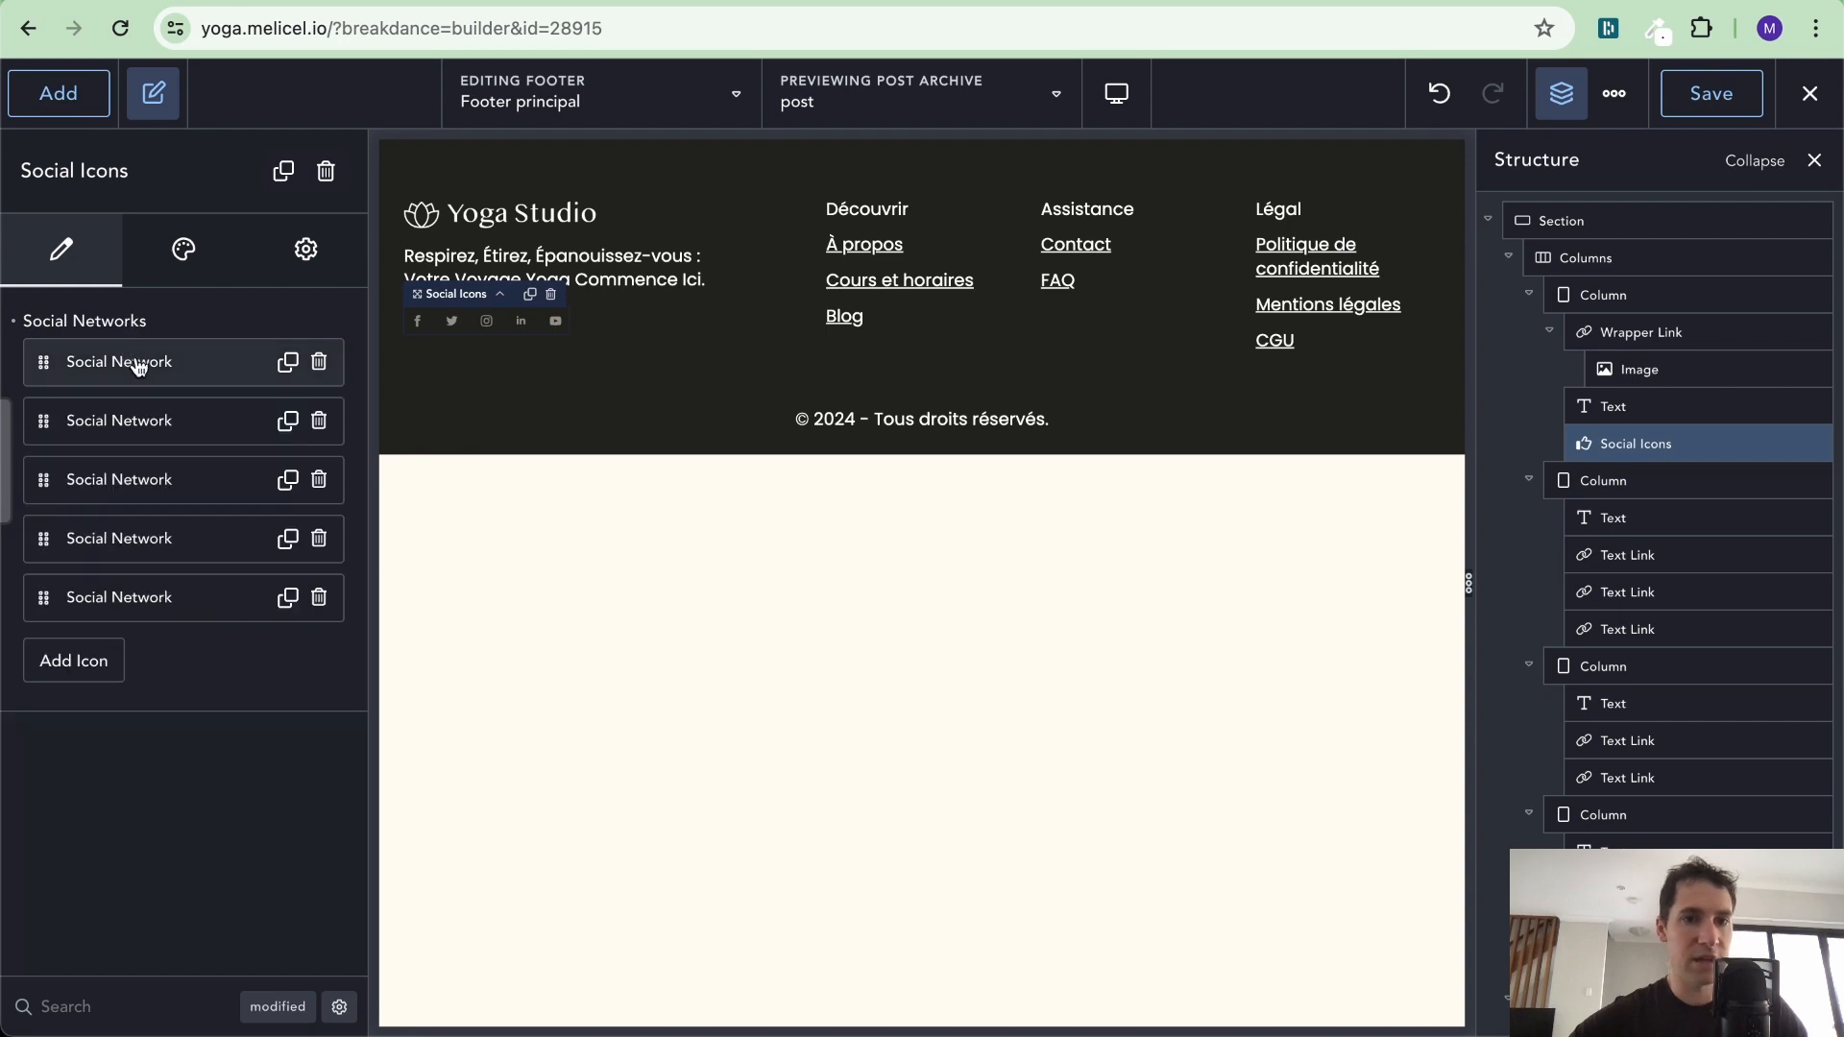
pyautogui.hotkey('ctrl', 'Left')
pyautogui.hotkey('ctrl', 'Right')
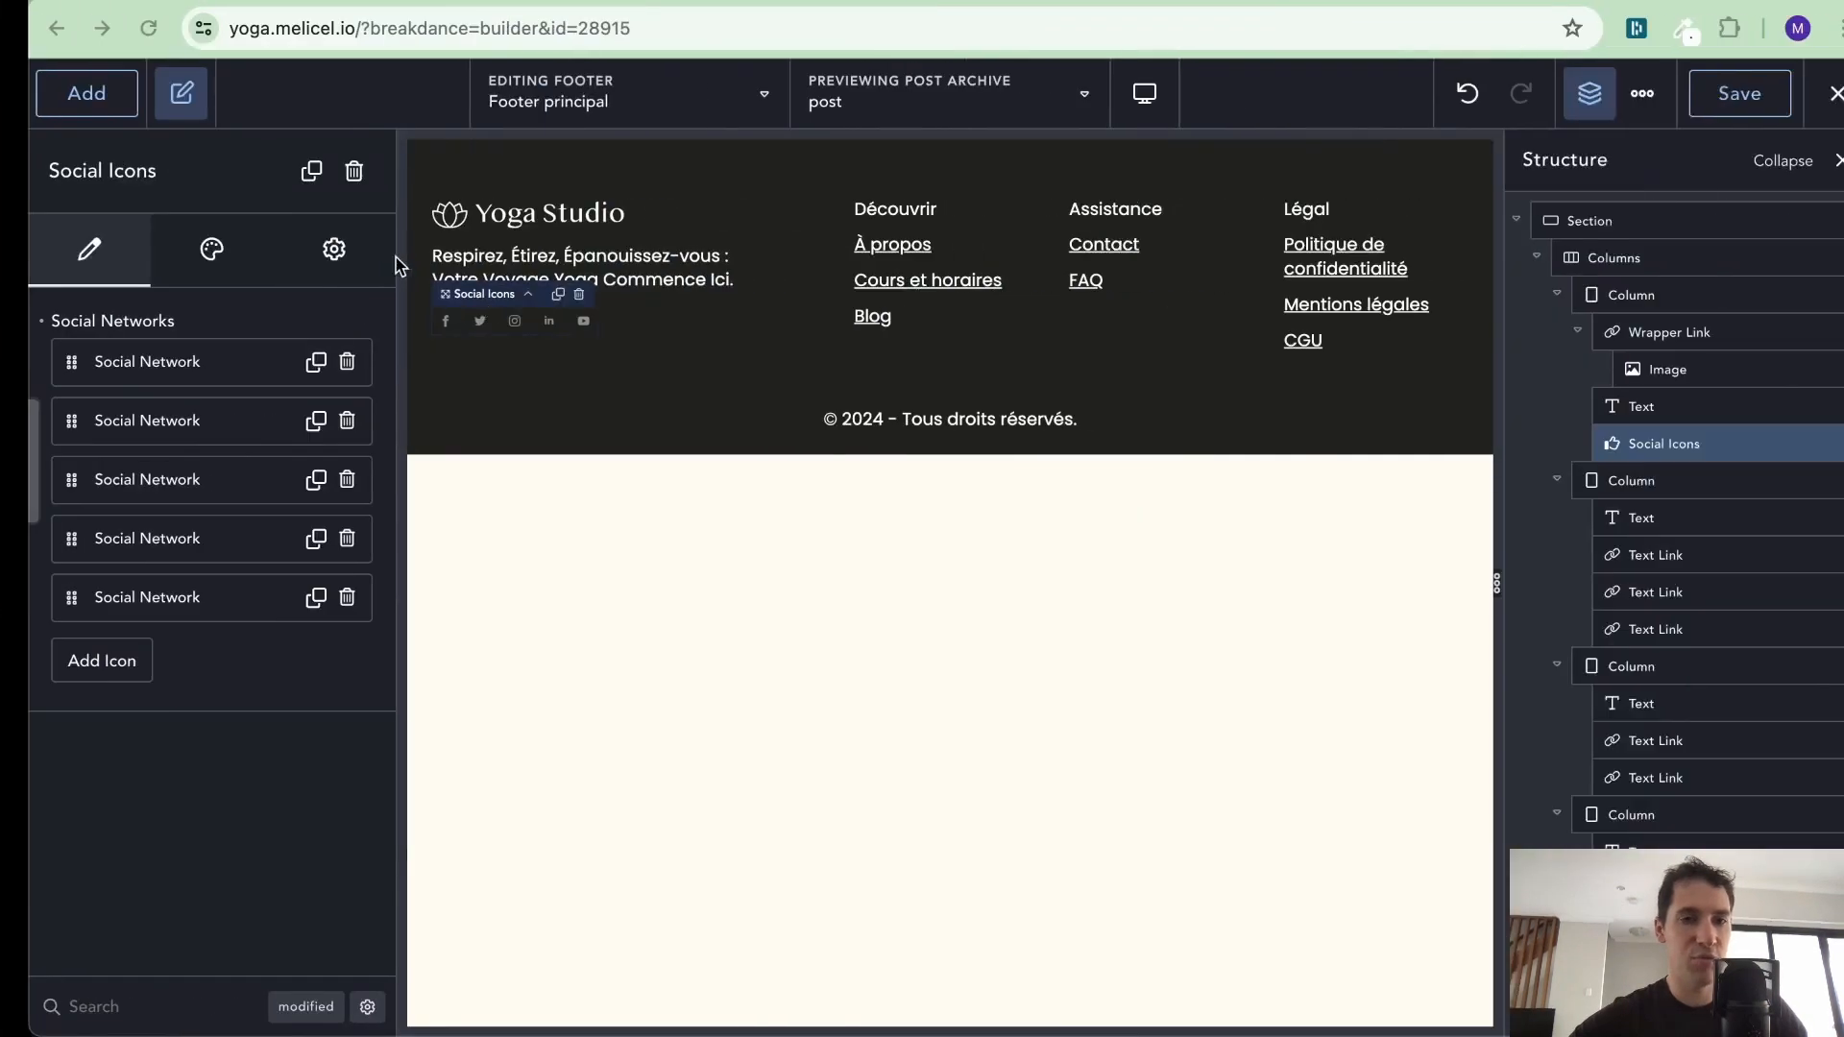
# Set the size of the social icons under the tagline to 20 px
pyautogui.click(184, 250)
pyautogui.click(134, 327)
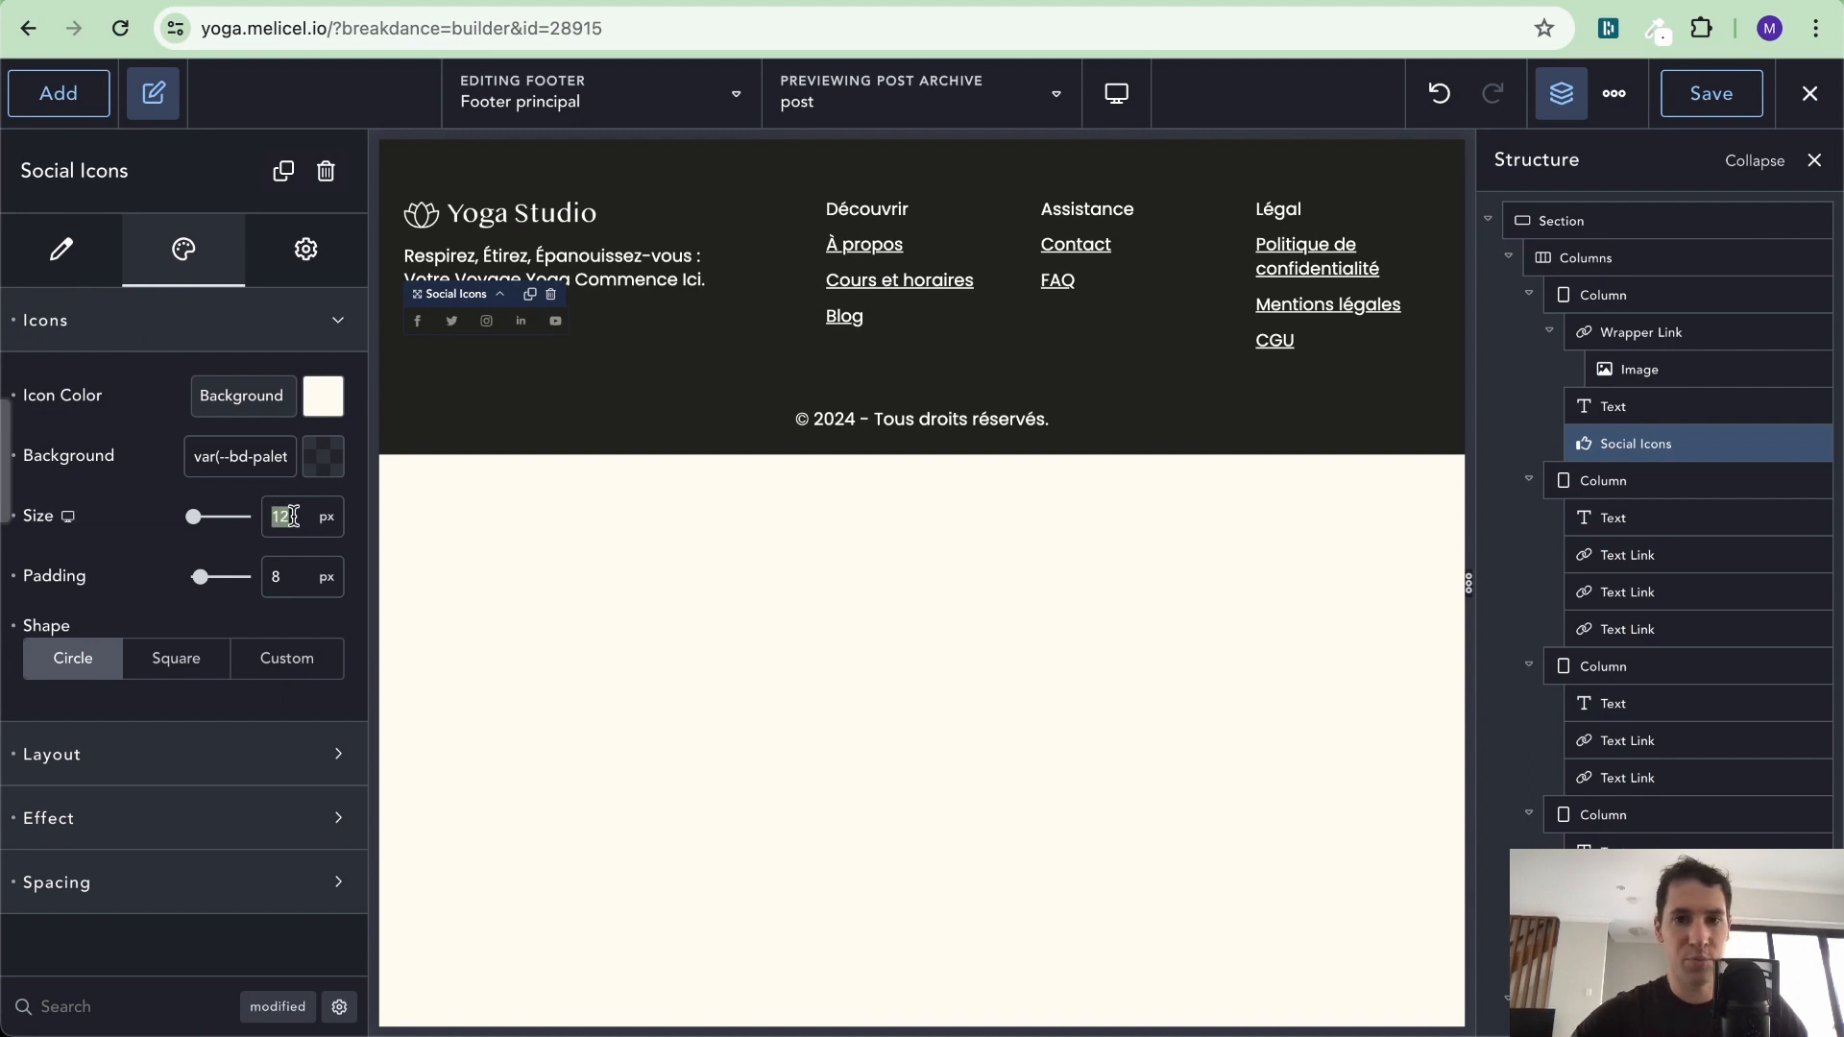
pyautogui.write('20')
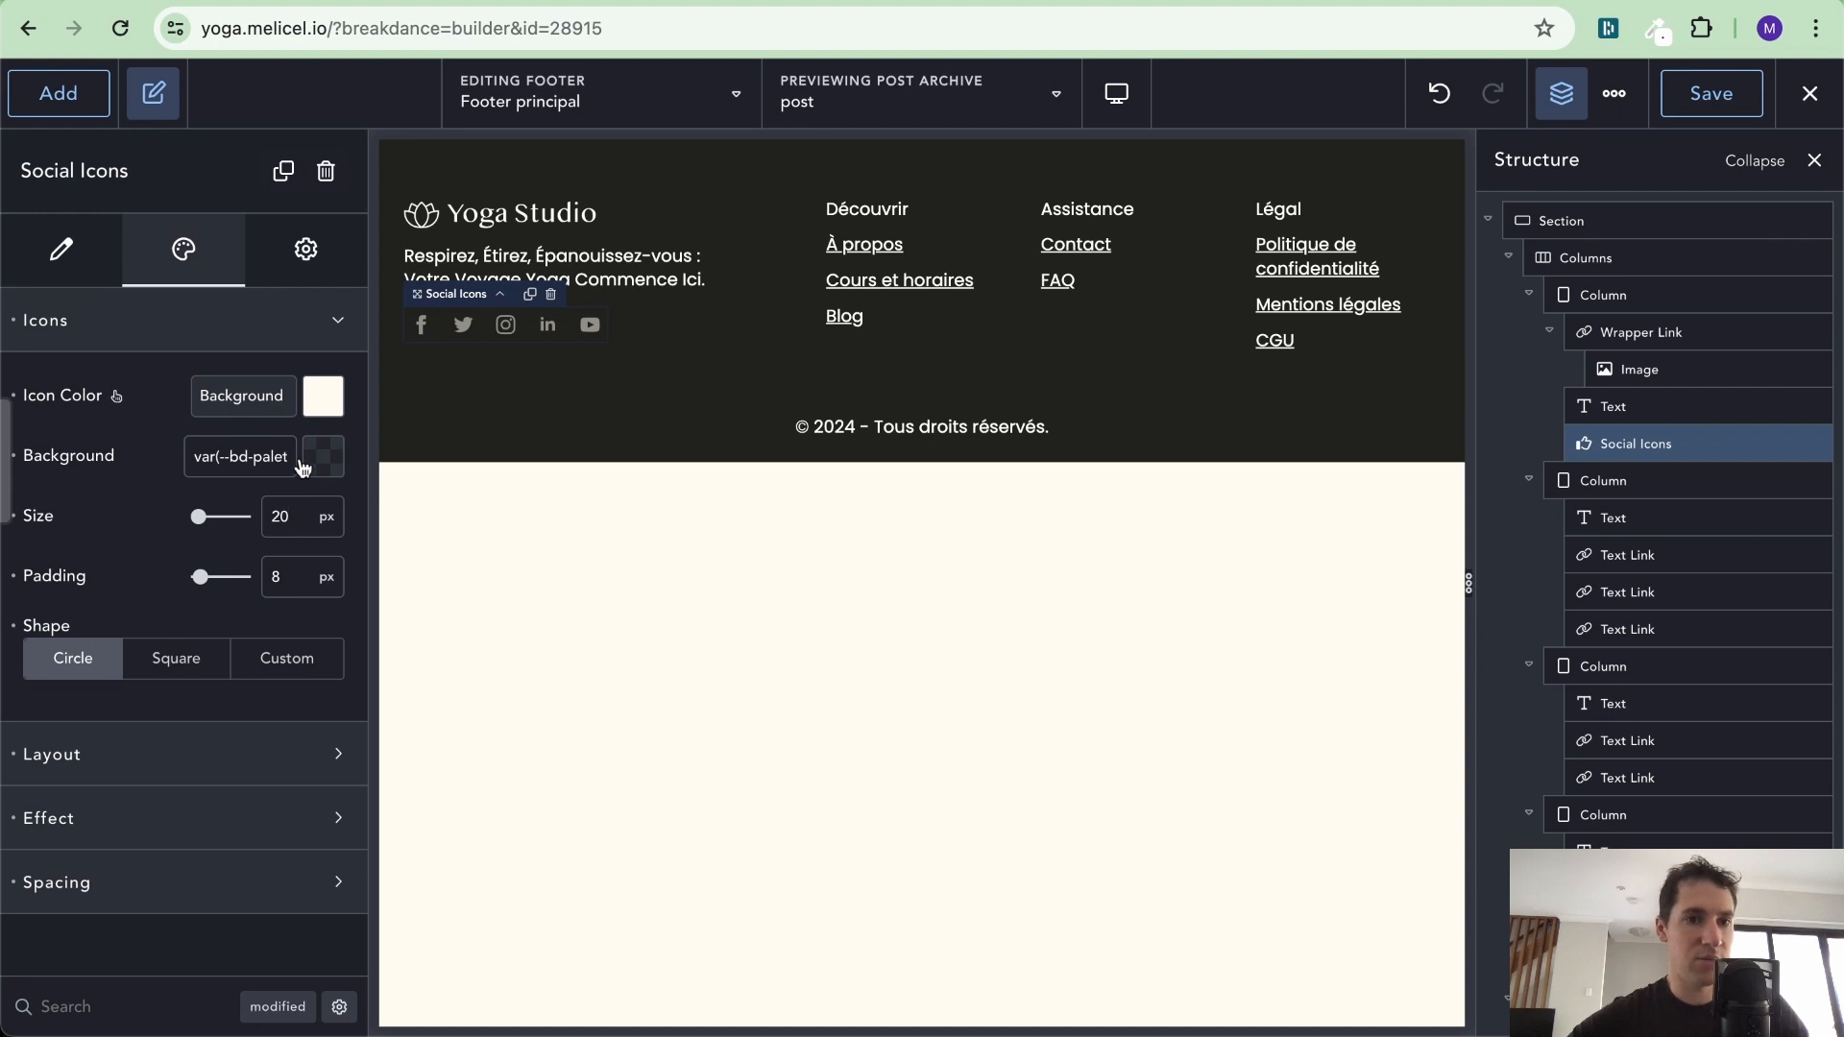
# Try clearing the social icons' background colour and undo that change
pyautogui.click(15, 457)
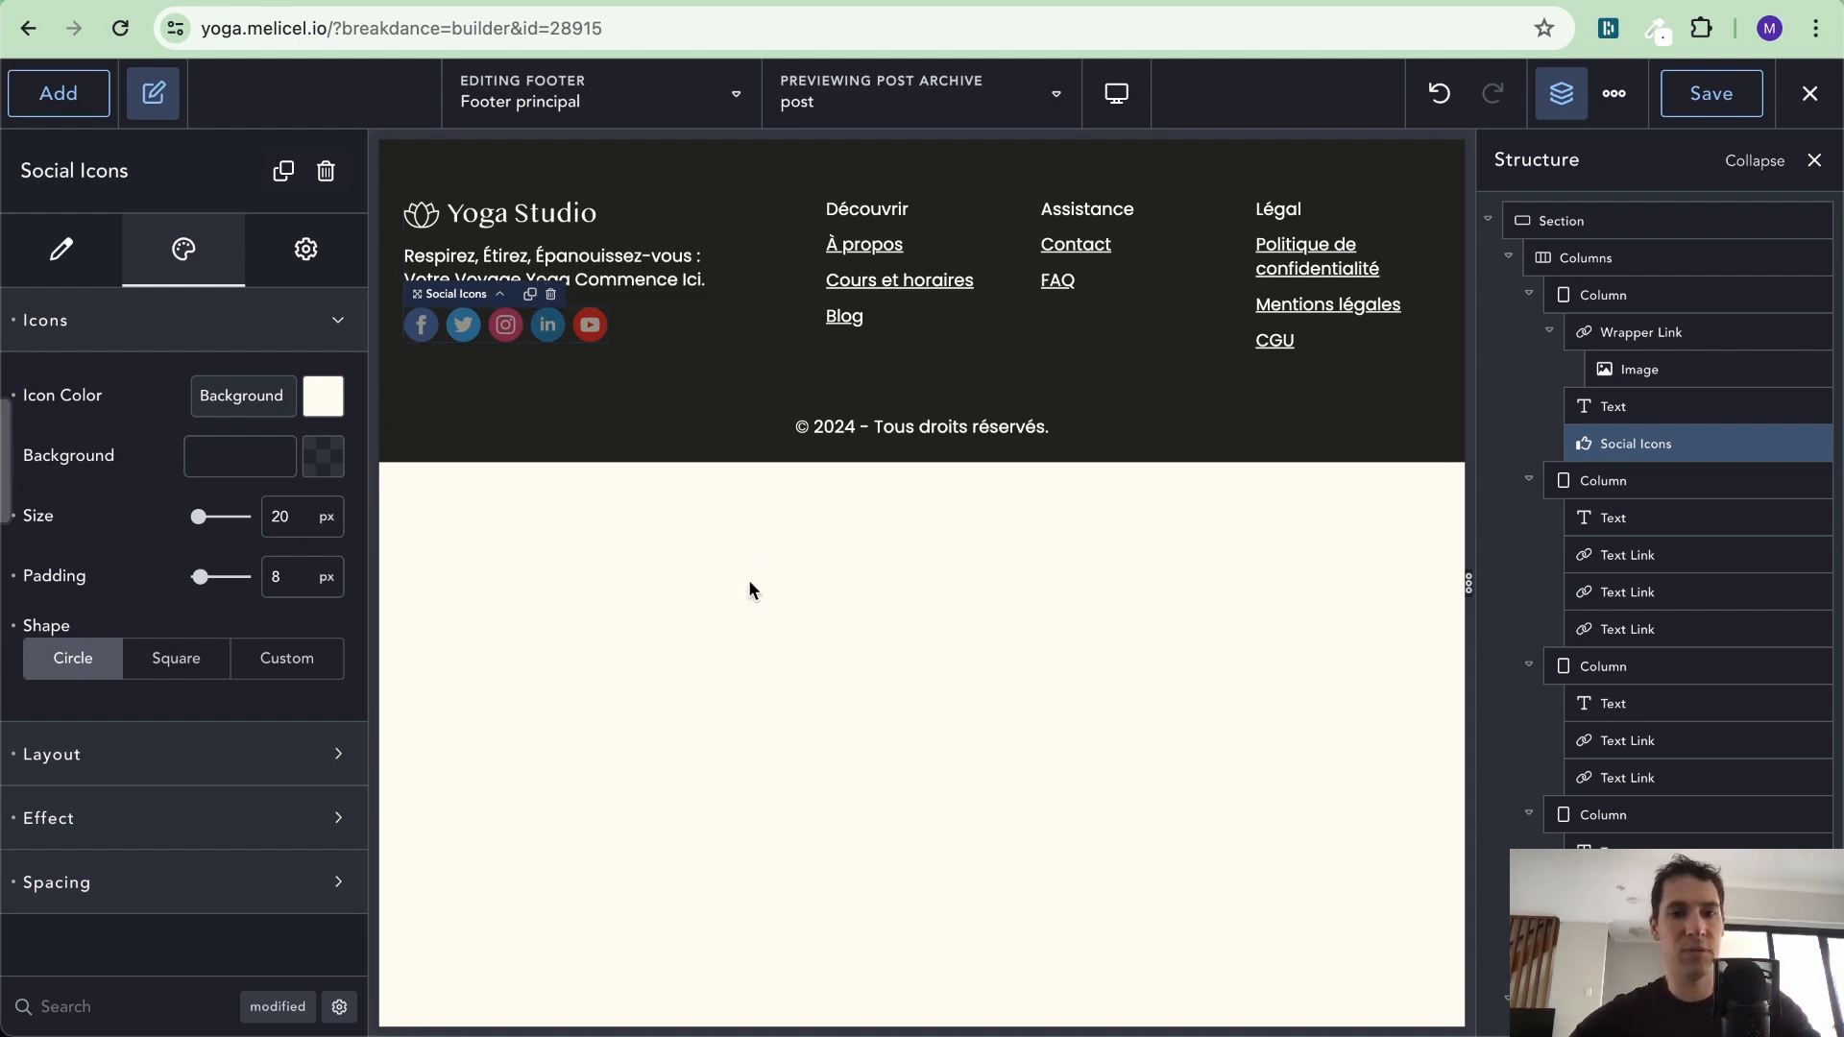
pyautogui.press('super+z')
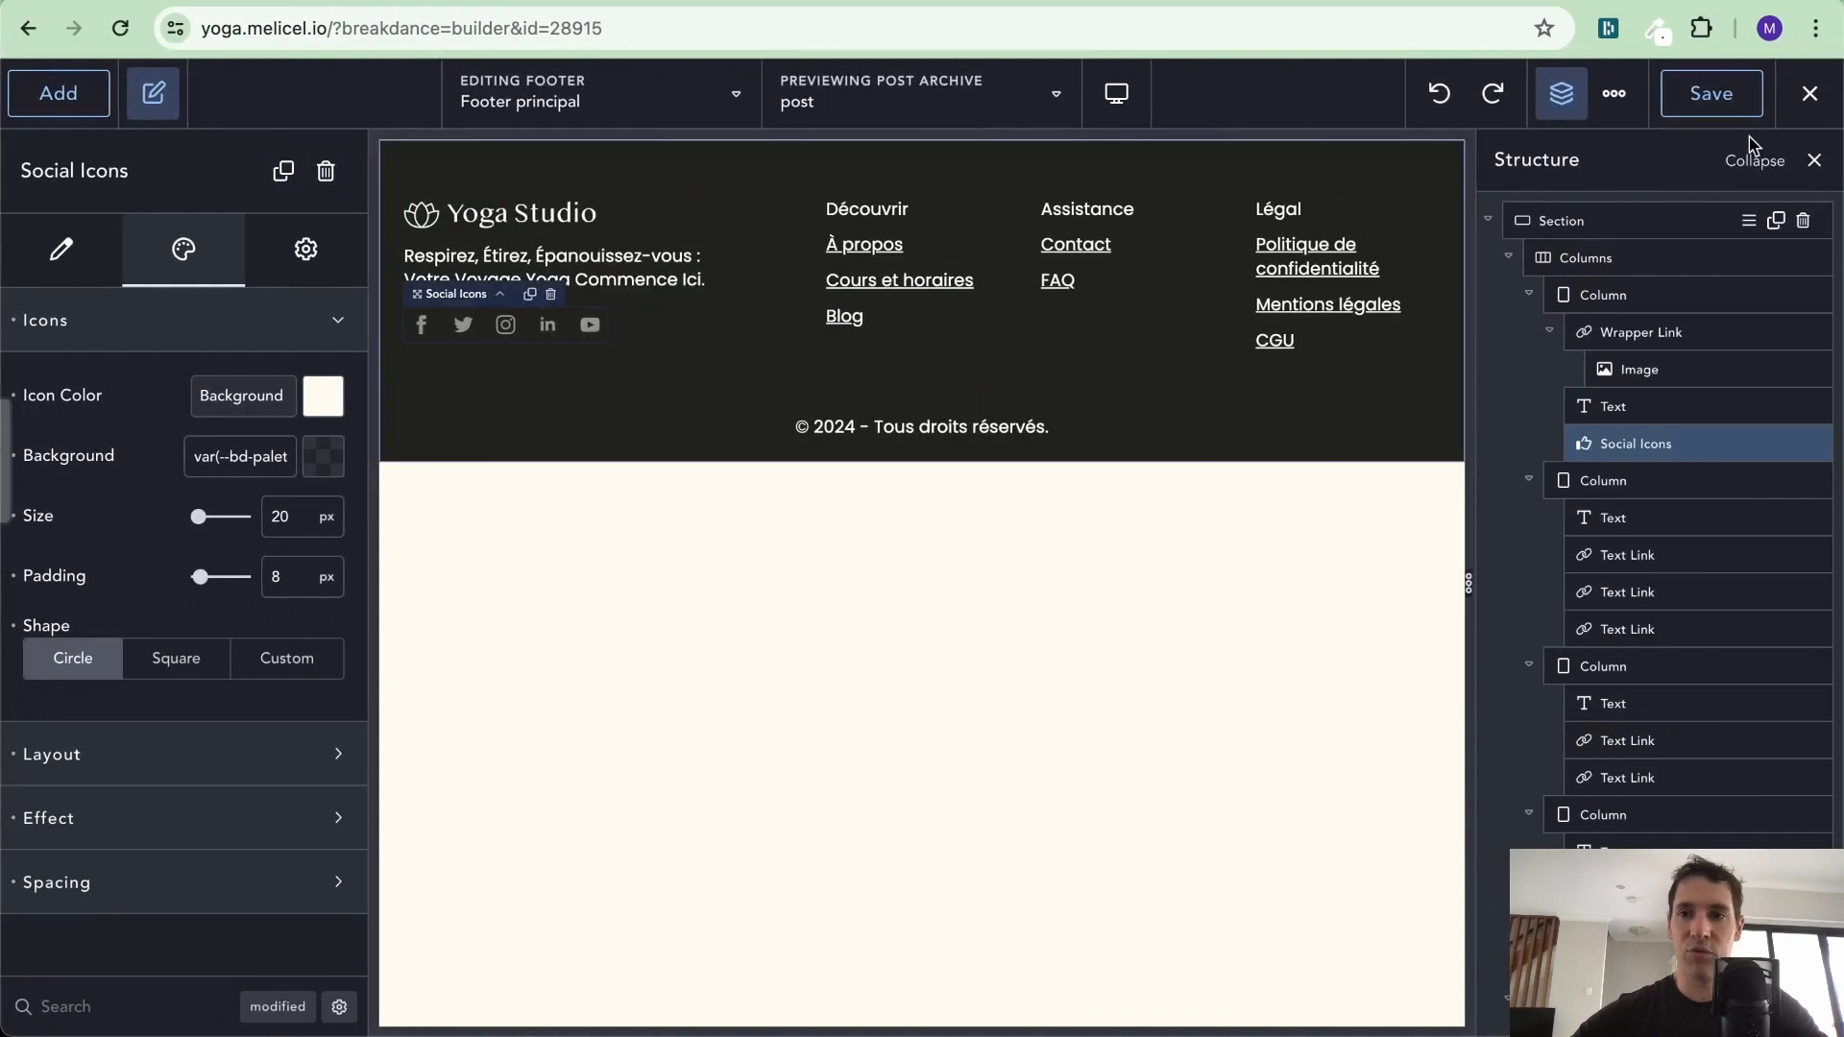
# Save the main footer and leave the builder for the live site
pyautogui.click(1735, 109)
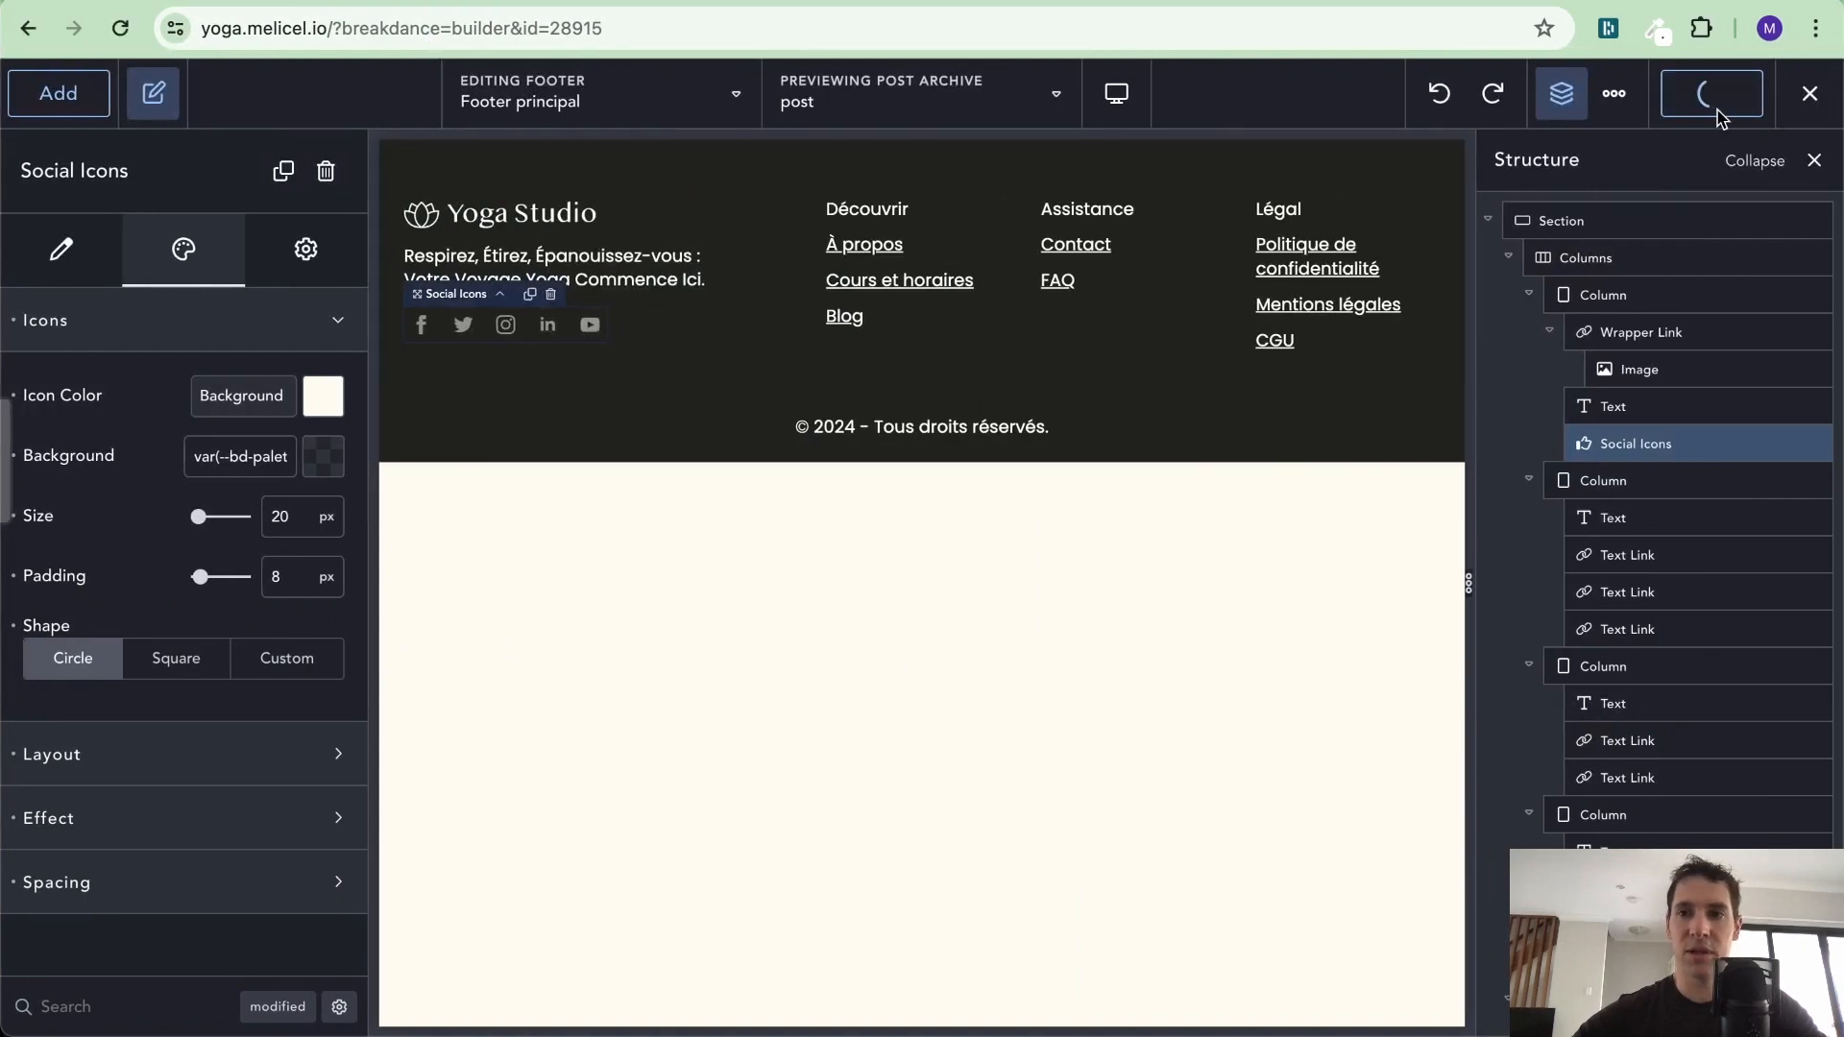
pyautogui.click(1810, 100)
pyautogui.click(1729, 154)
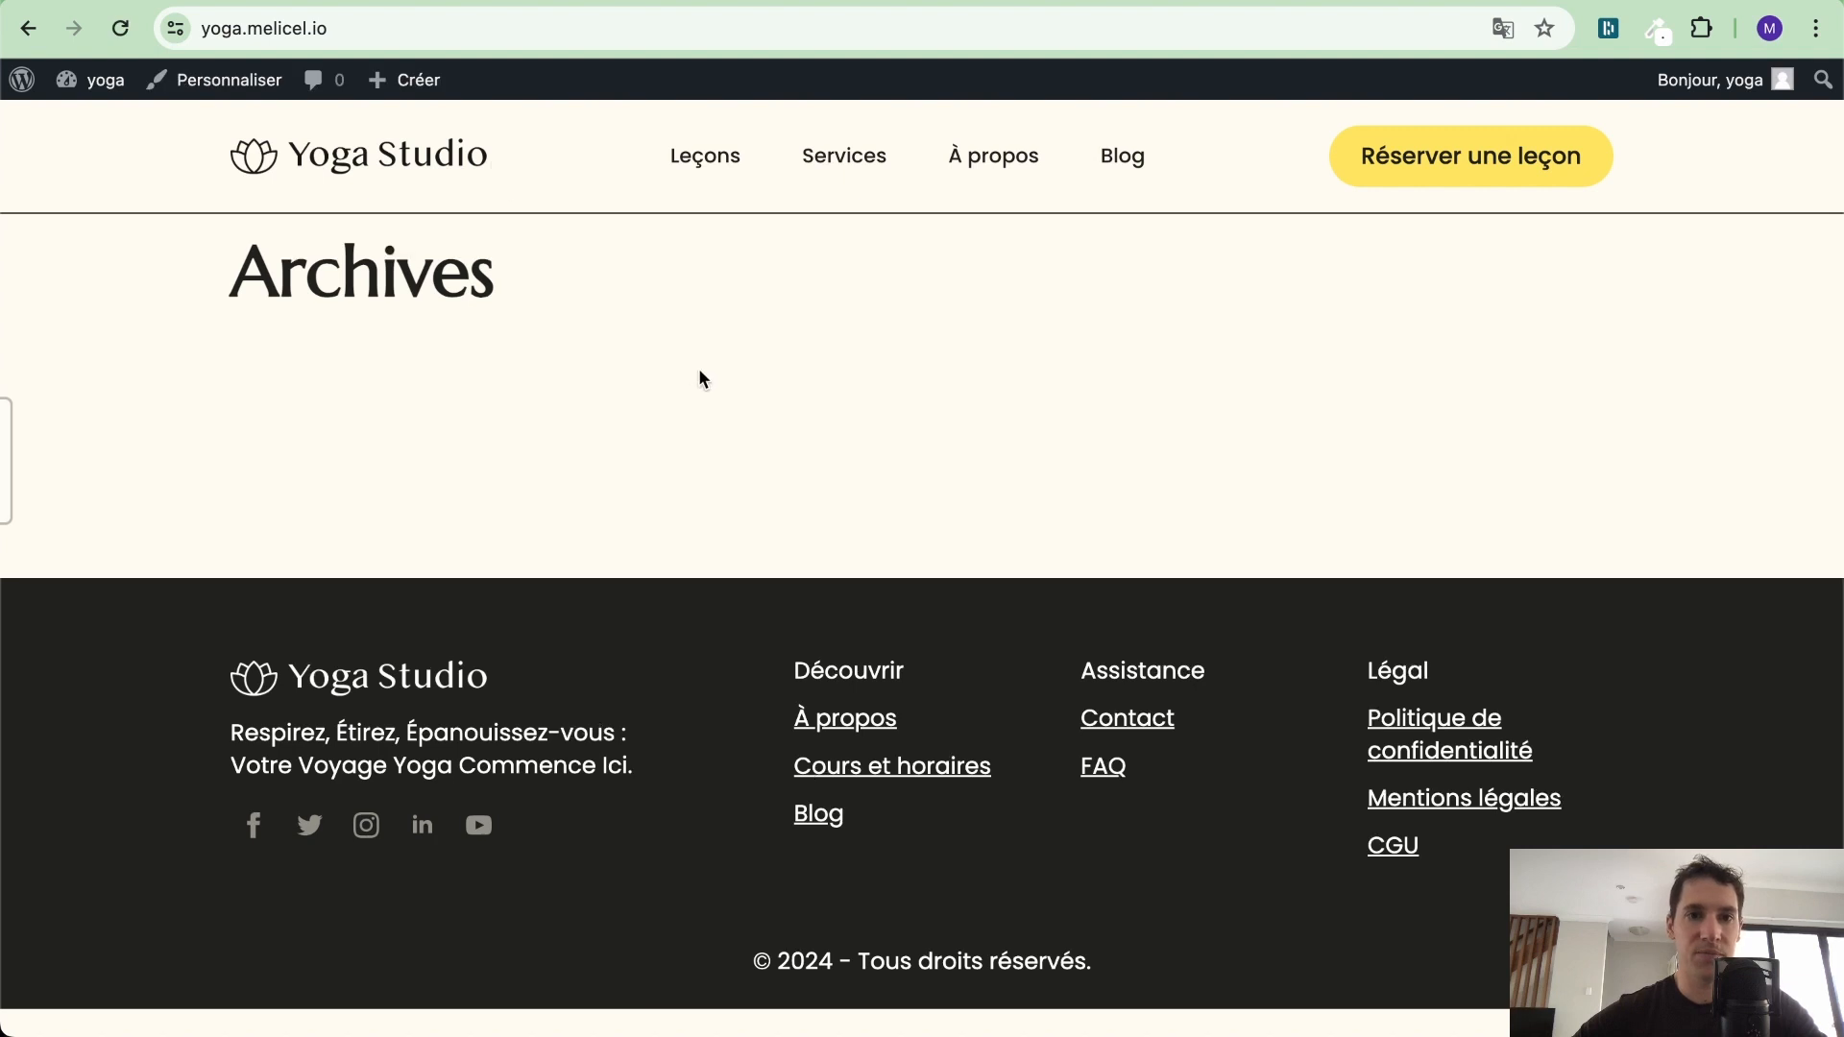
# Open the site's home page at yoga.melicel.io/accueil
pyautogui.click(407, 46)
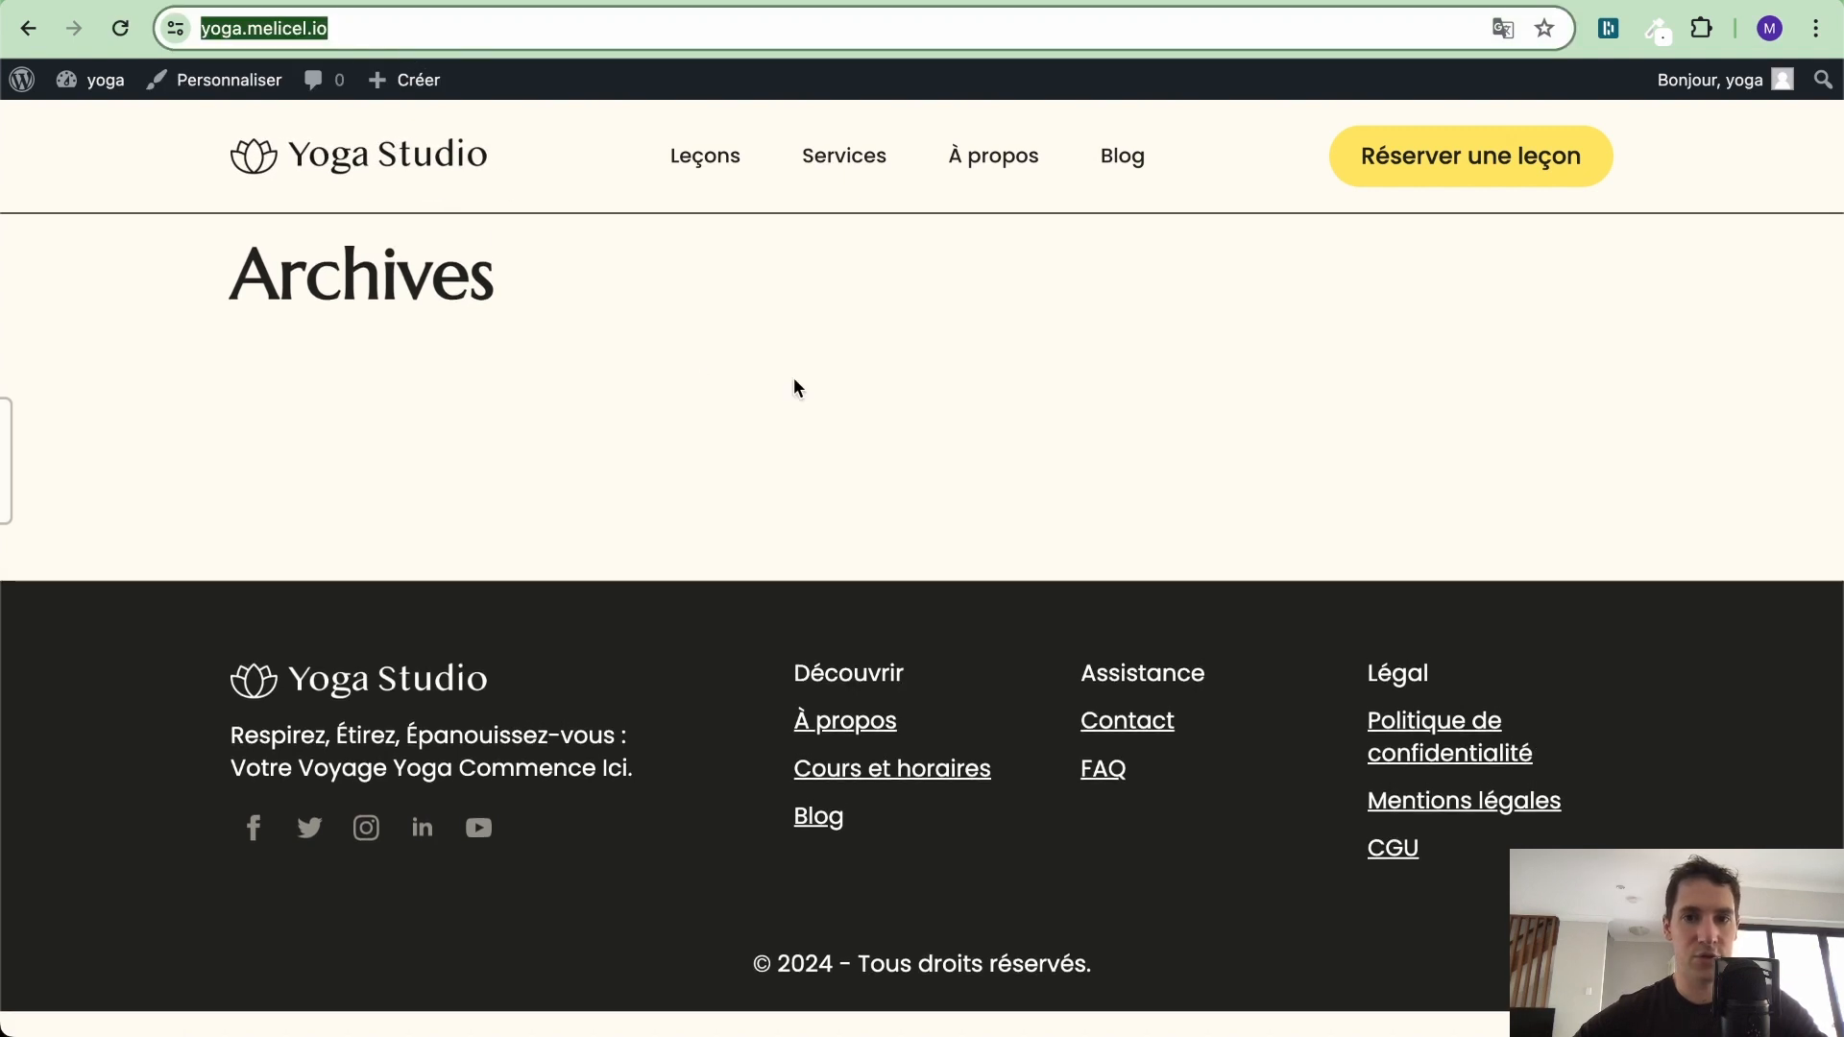
pyautogui.click(474, 40)
pyautogui.write('/acueil')
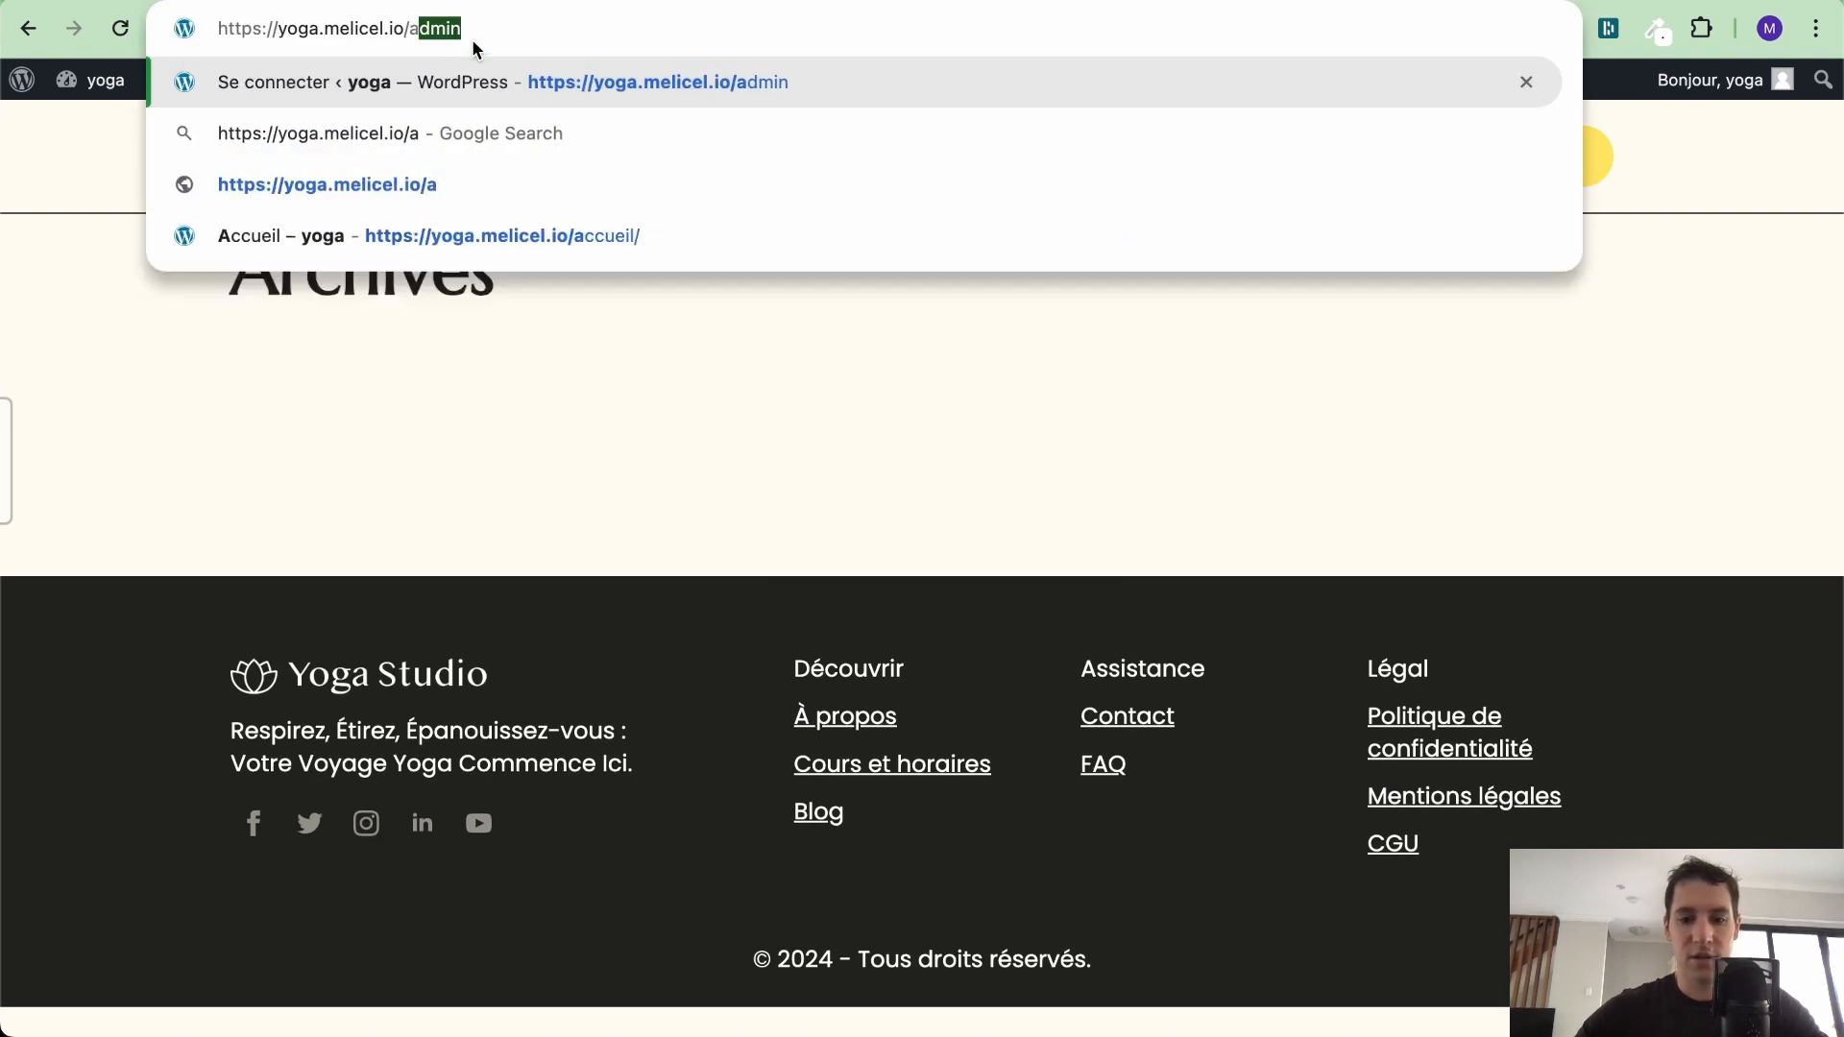
pyautogui.press('Return')
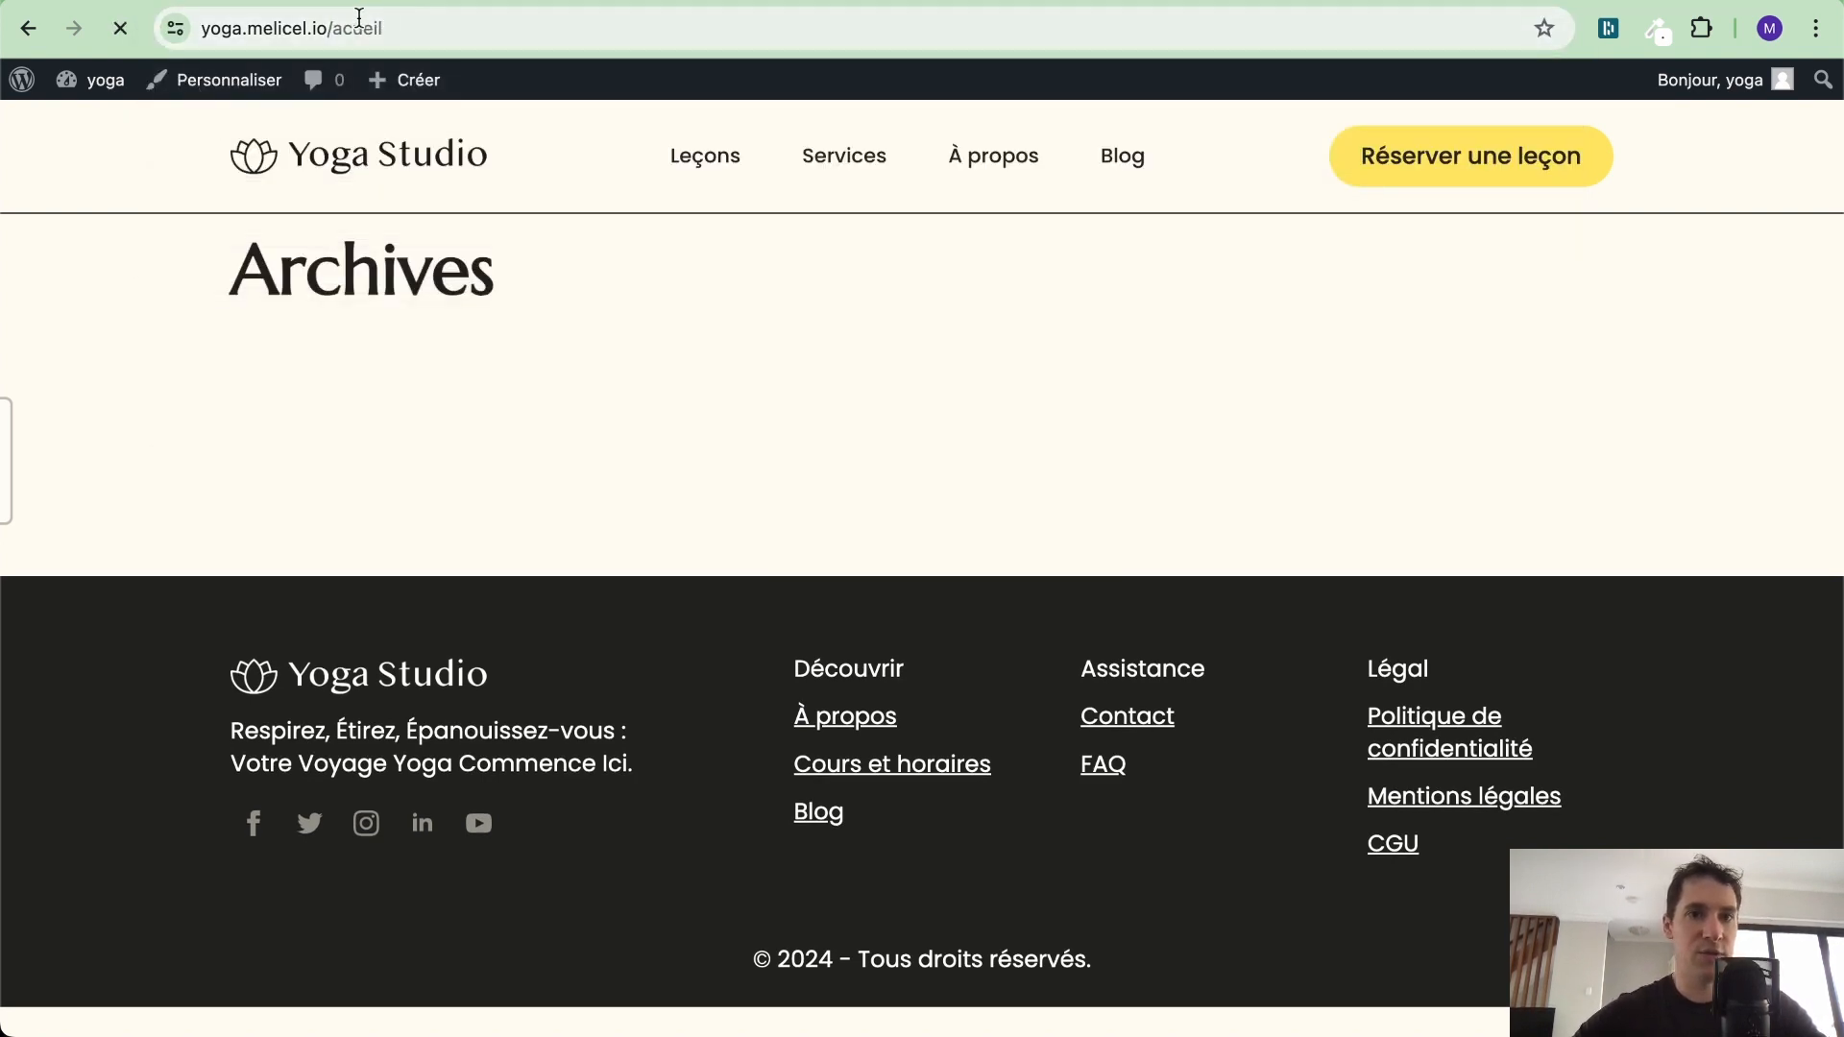
pyautogui.click(346, 35)
pyautogui.click(340, 41)
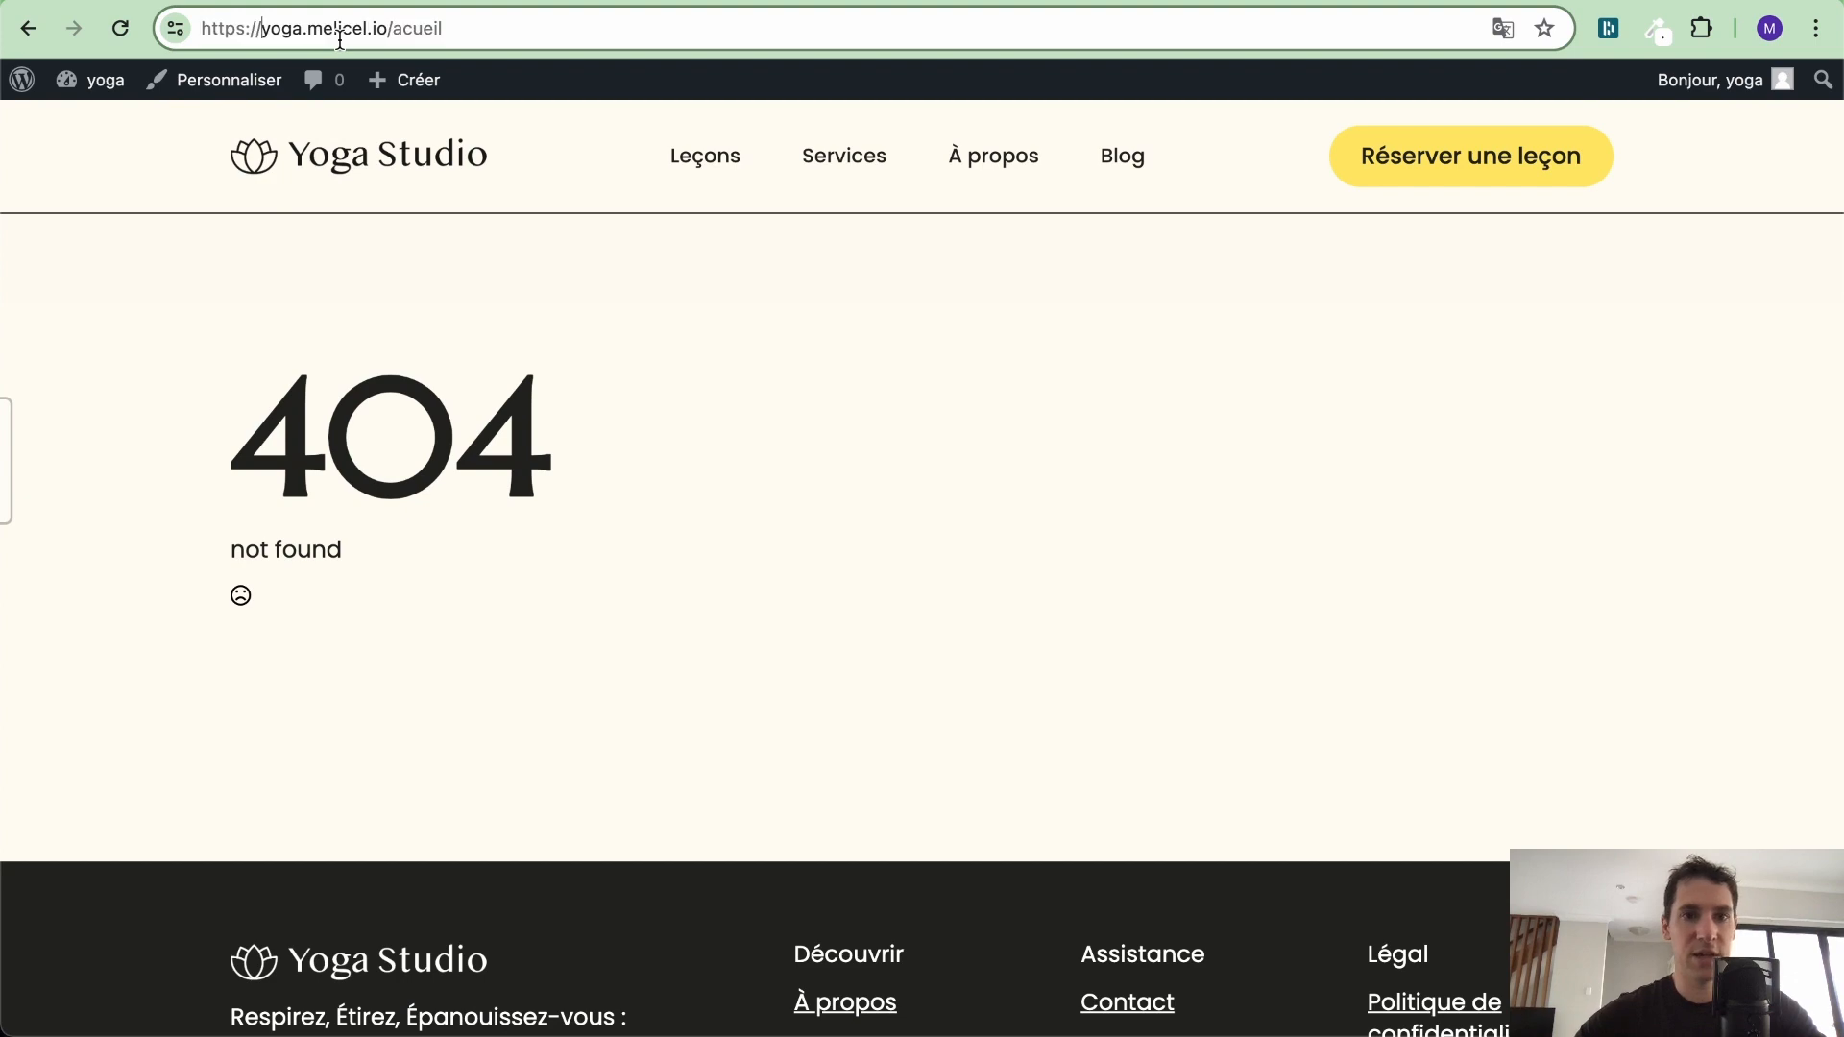
pyautogui.click(426, 29)
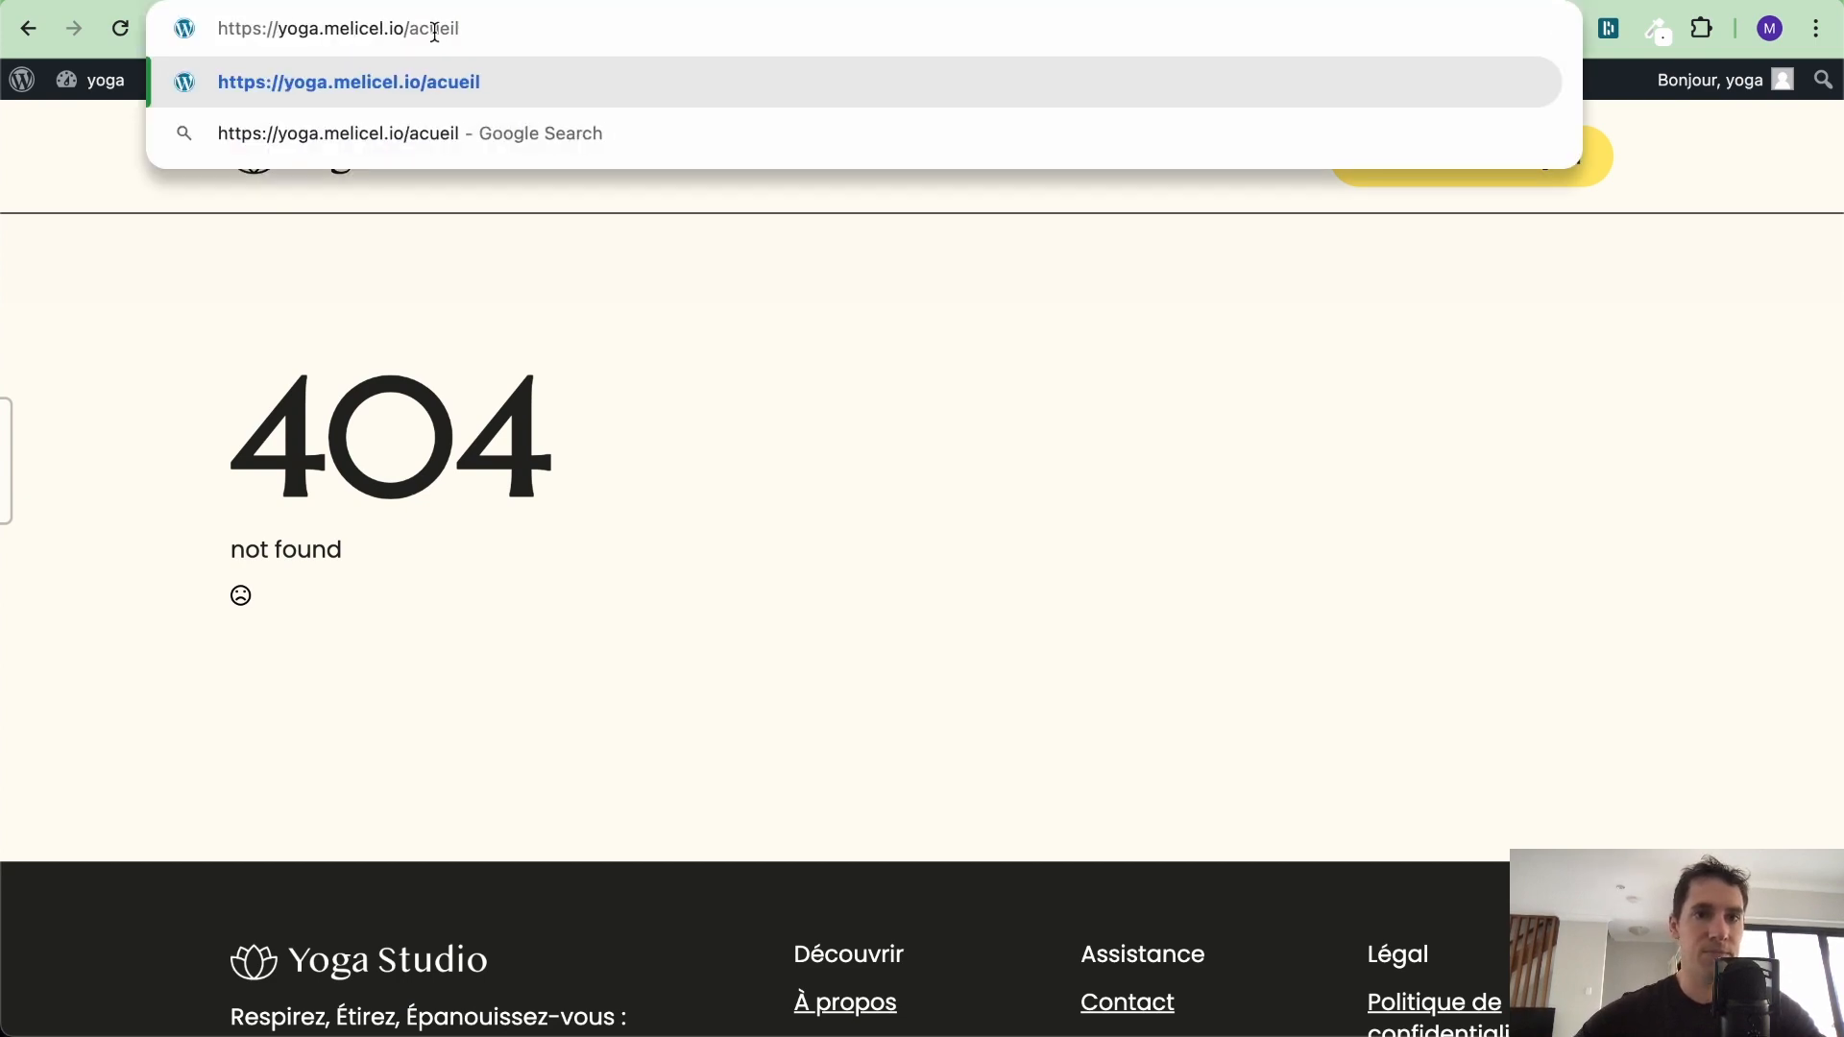
pyautogui.write('c')
pyautogui.press('Return')
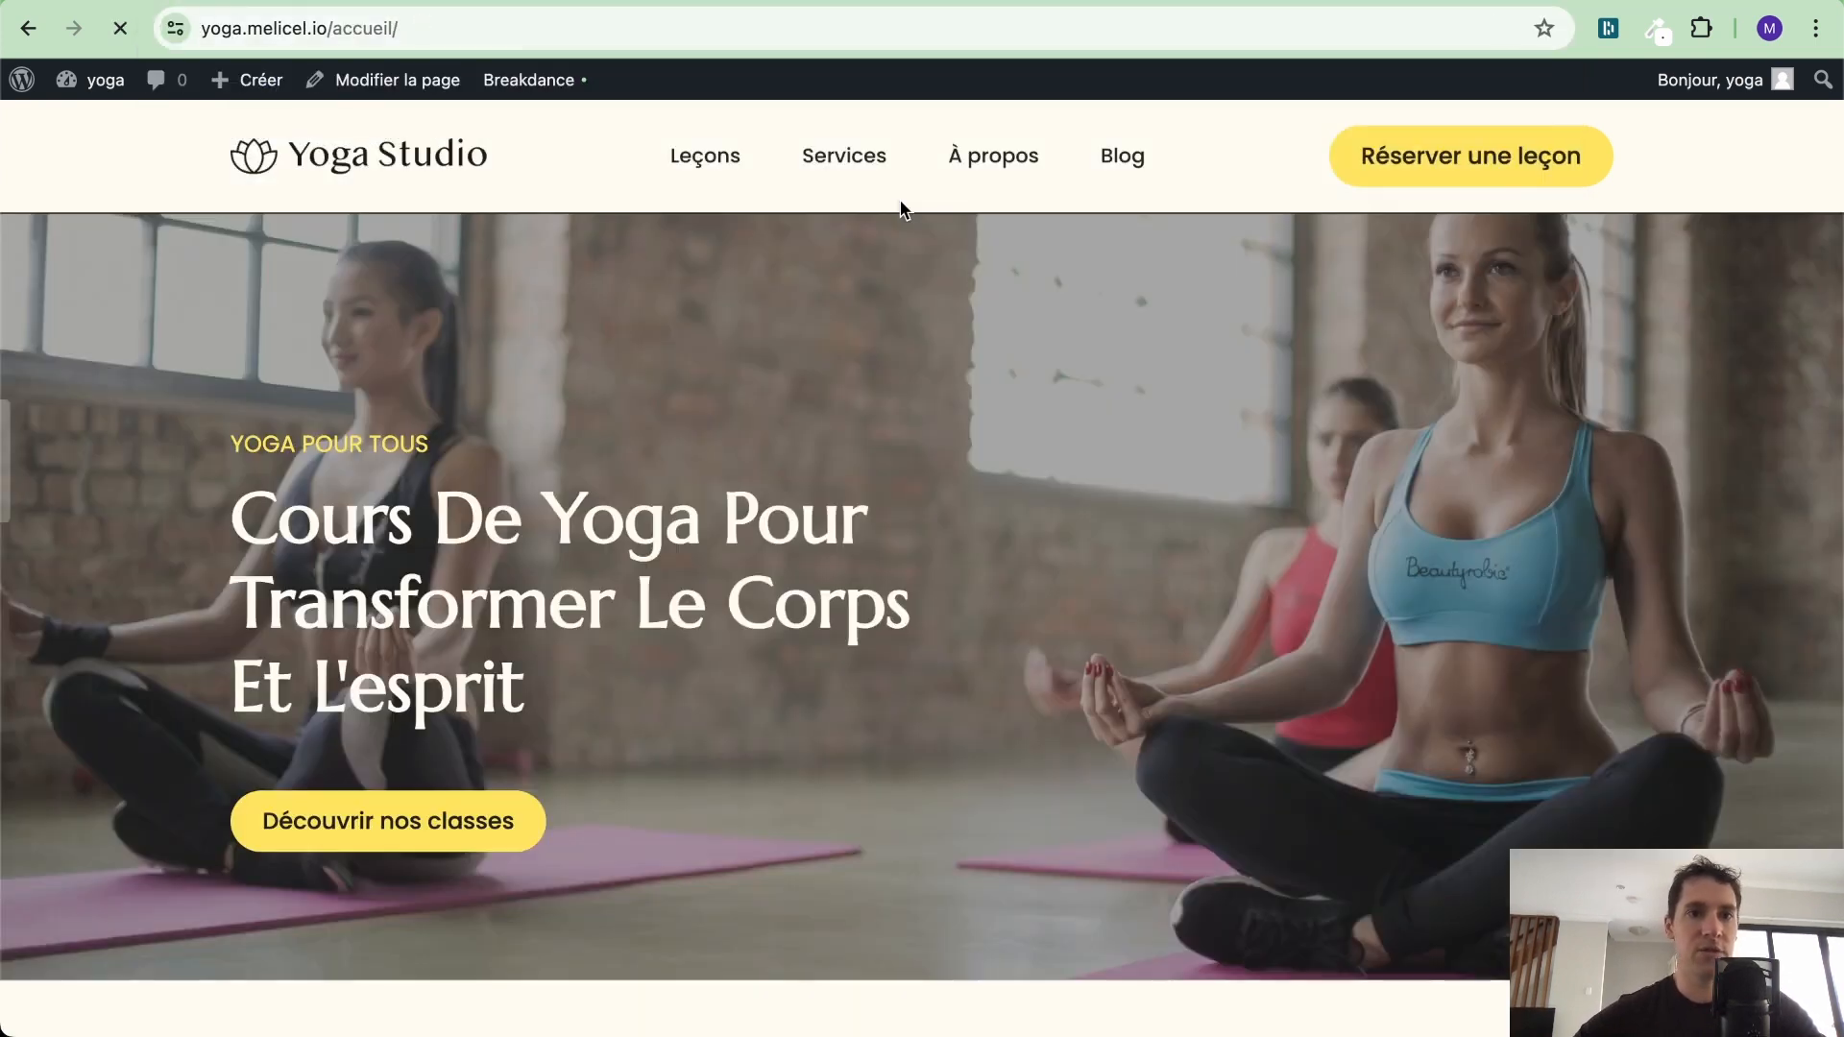
# Review the home page from the hero to the end, checking how the new footer displays beneath its sections
pyautogui.scroll(-10, 901, 202)
pyautogui.scroll(-15, 901, 209)
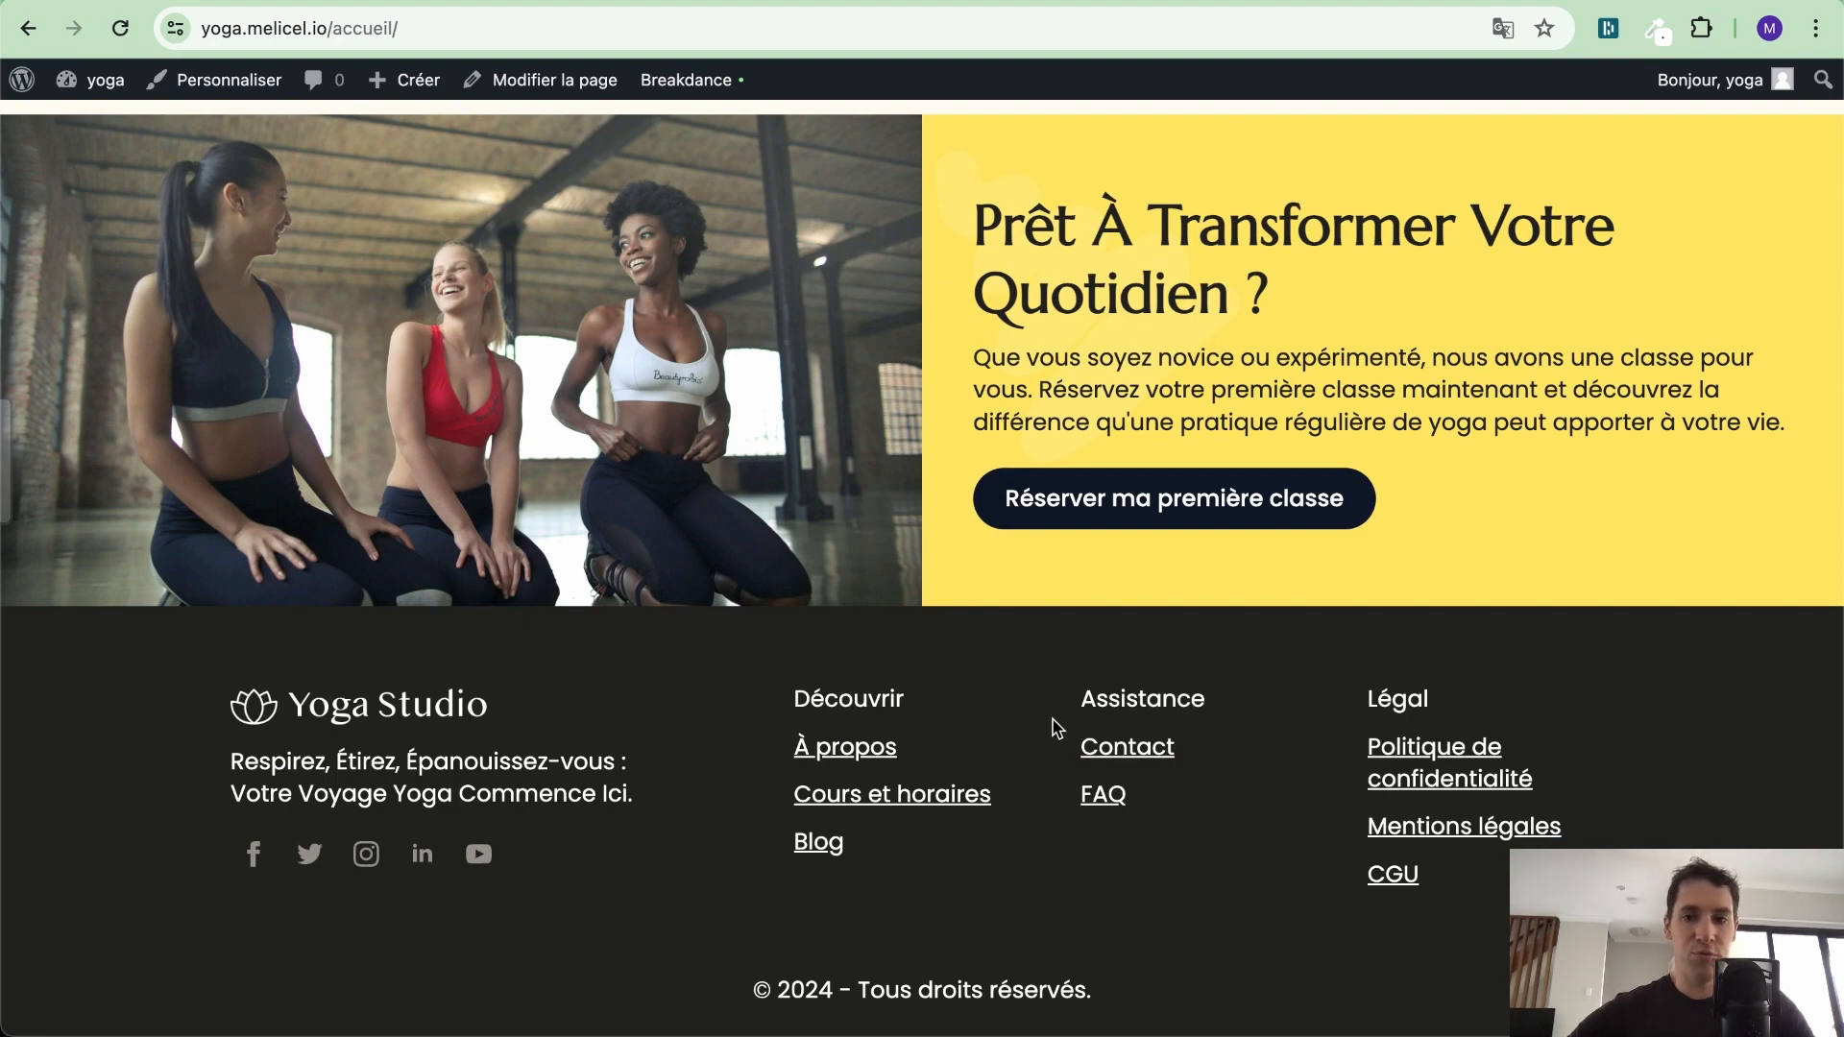
pyautogui.scroll(10, 1213, 743)
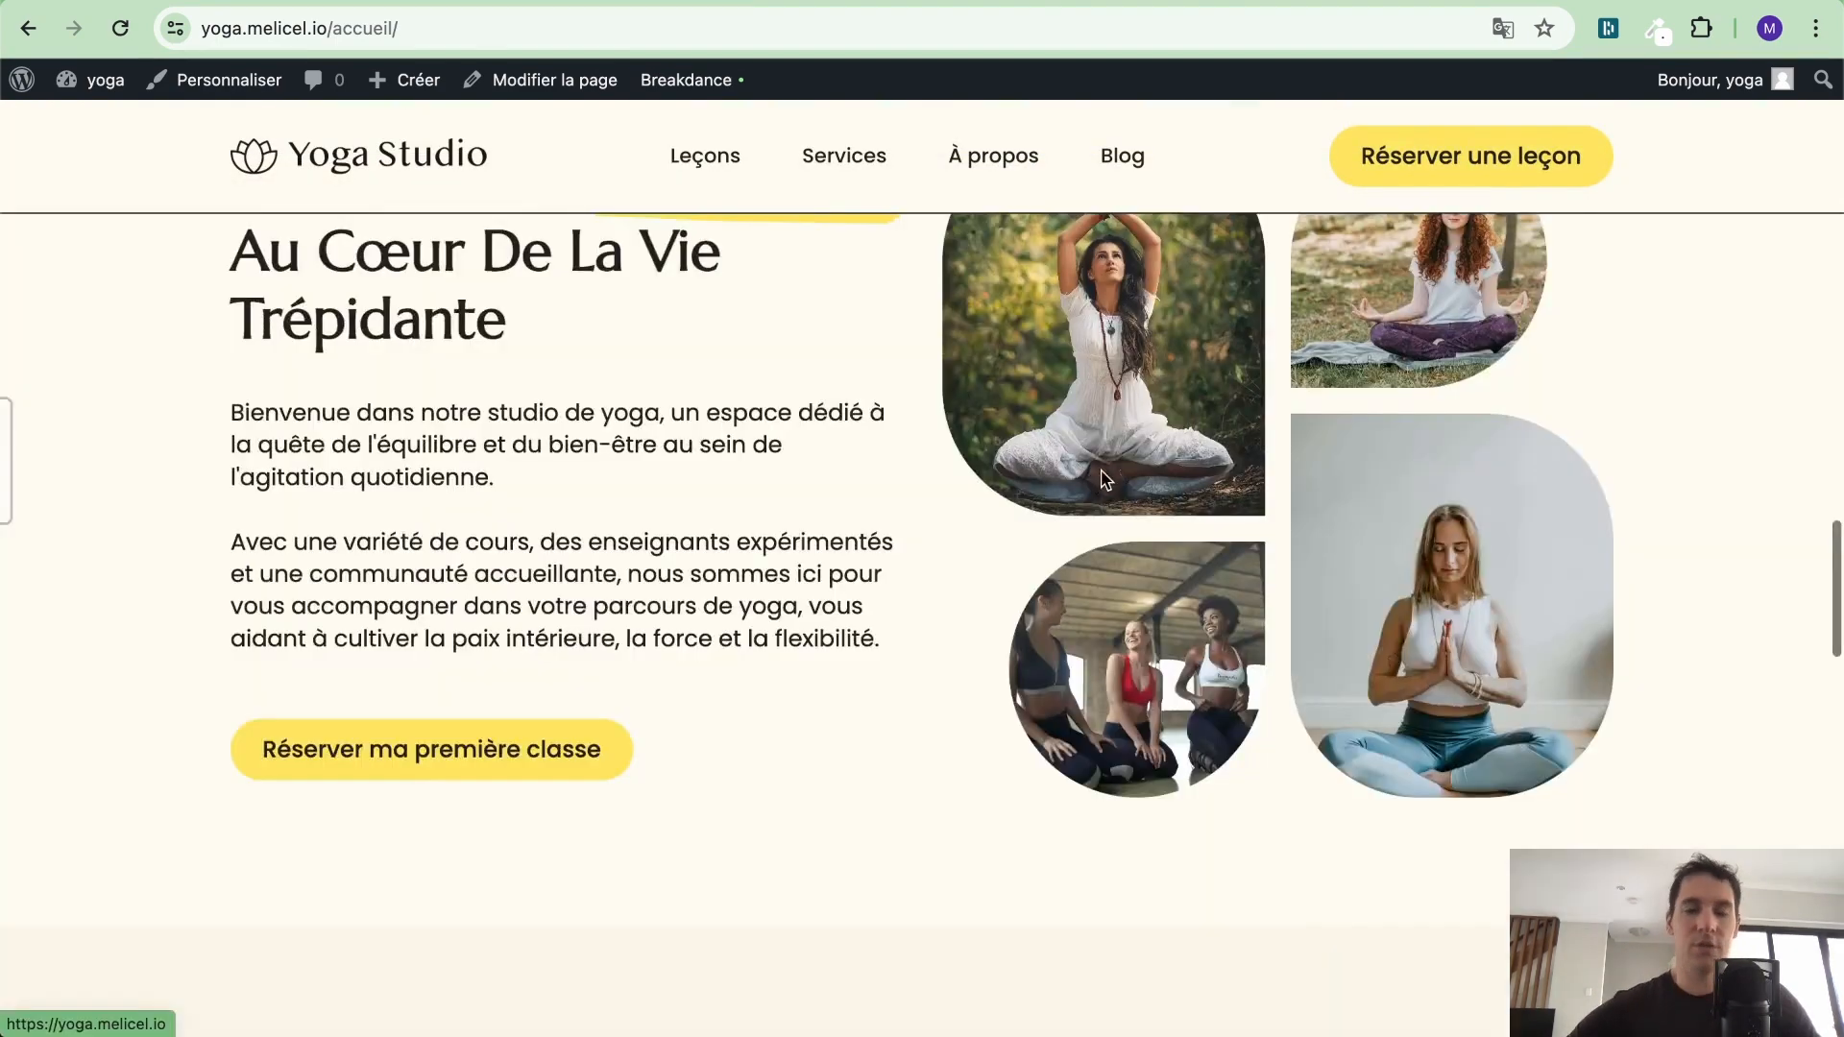
pyautogui.scroll(1, 1105, 480)
pyautogui.scroll(15, 1105, 478)
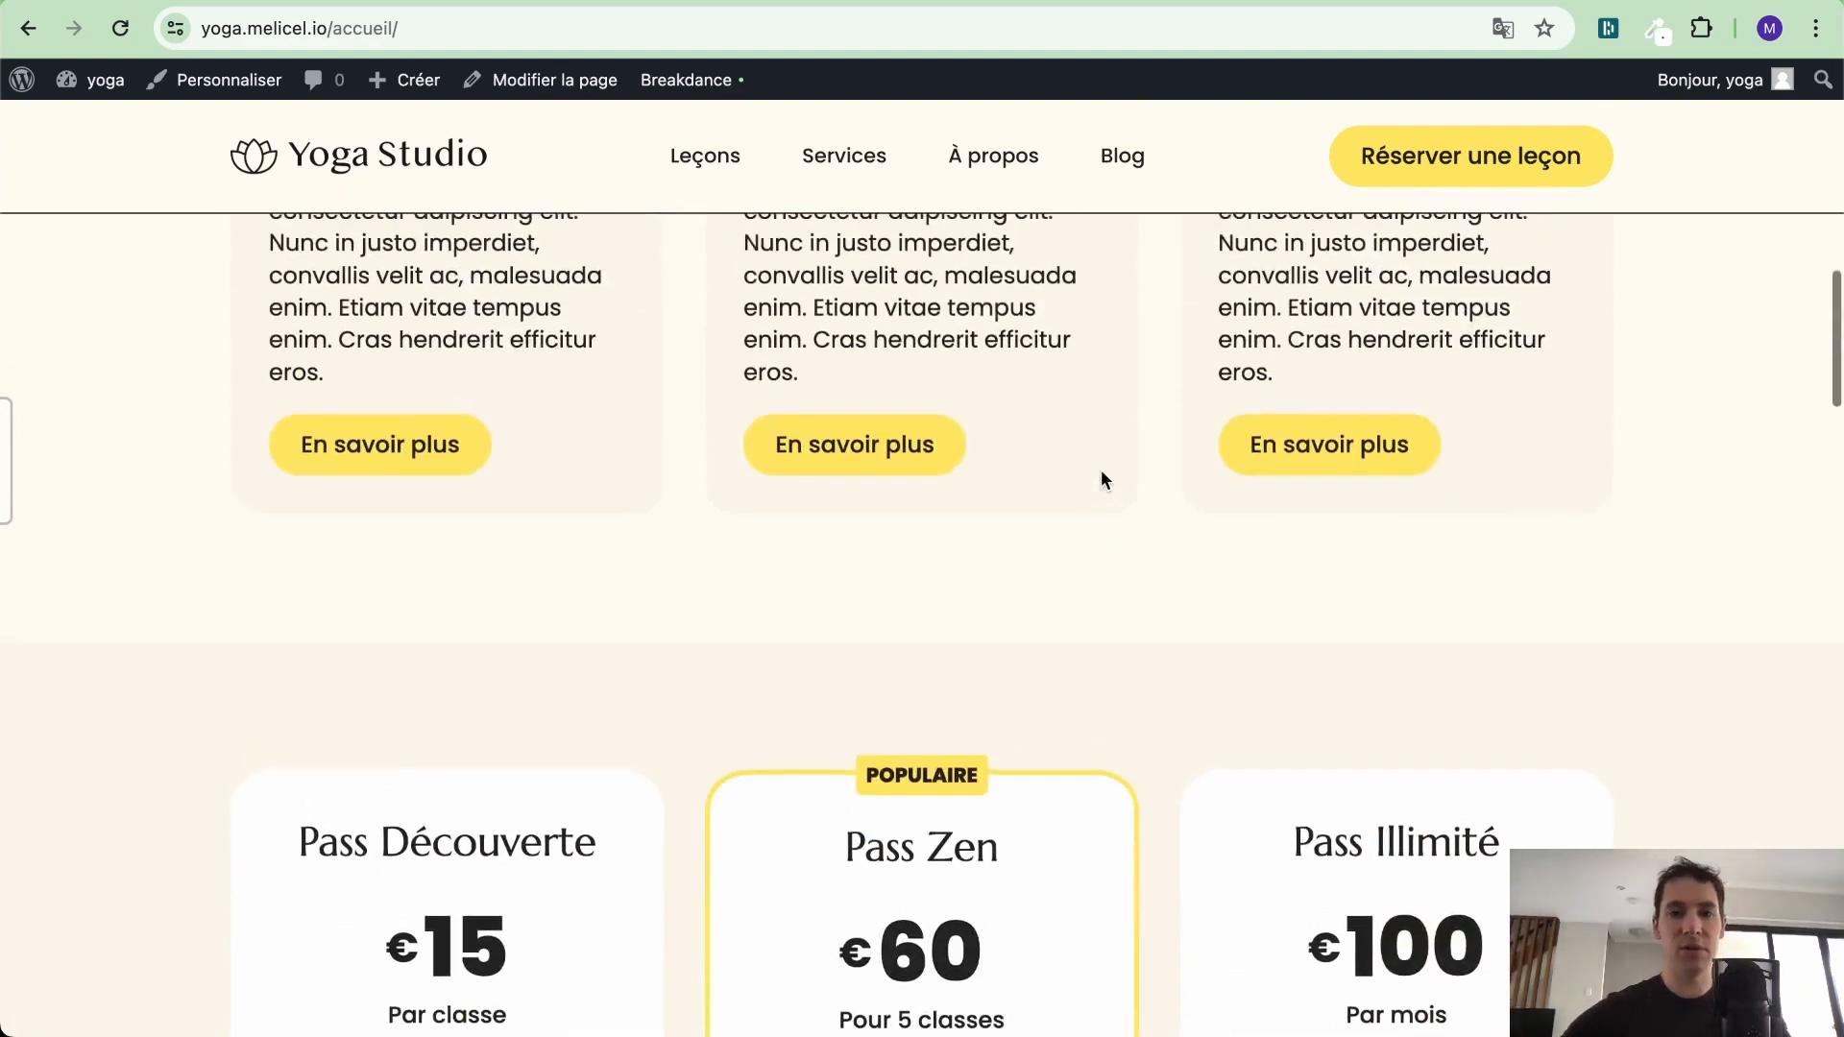
pyautogui.scroll(-4, 1105, 479)
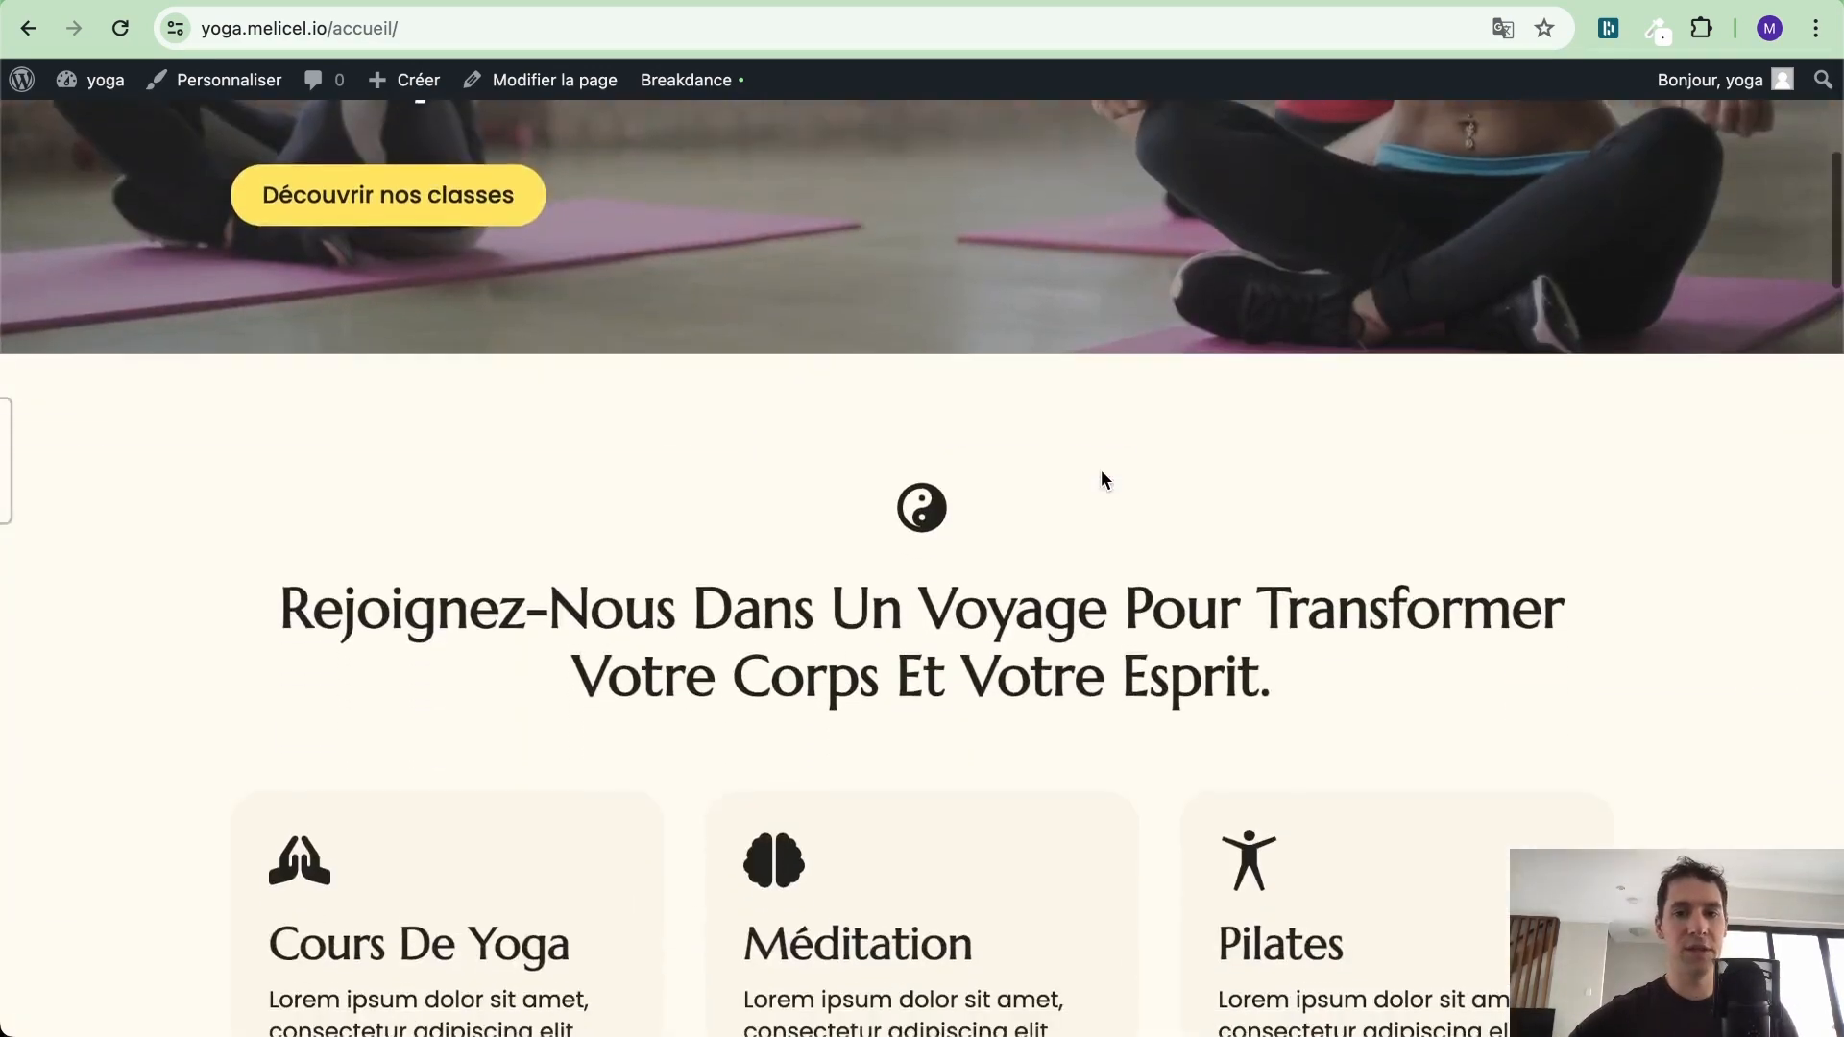